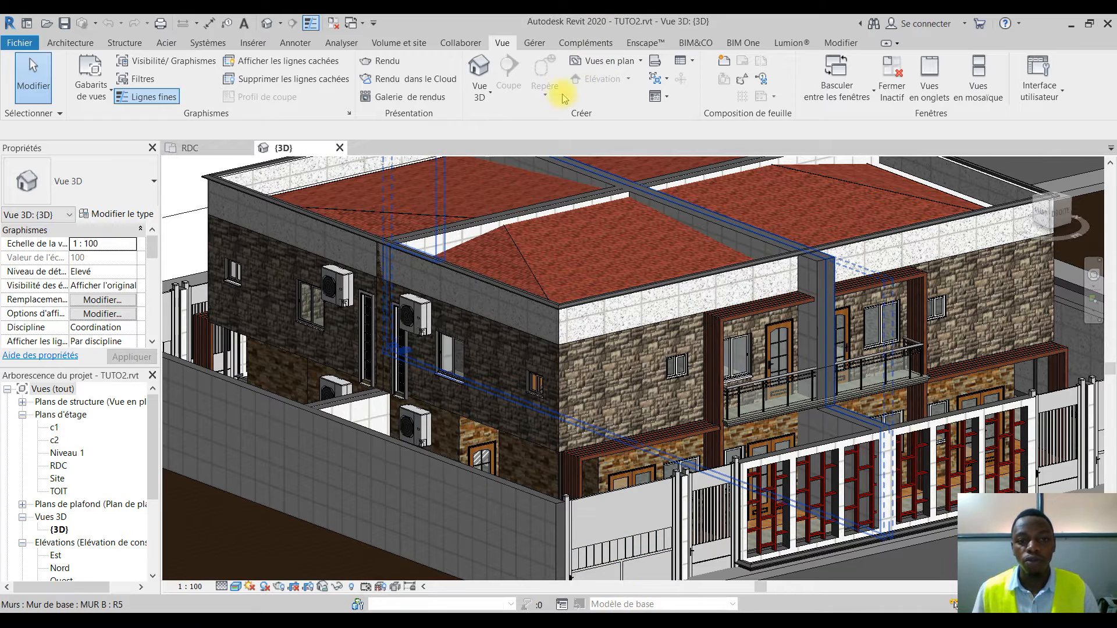
Start Lumion LiveSync for the 3D view of the house
left_click(782, 44)
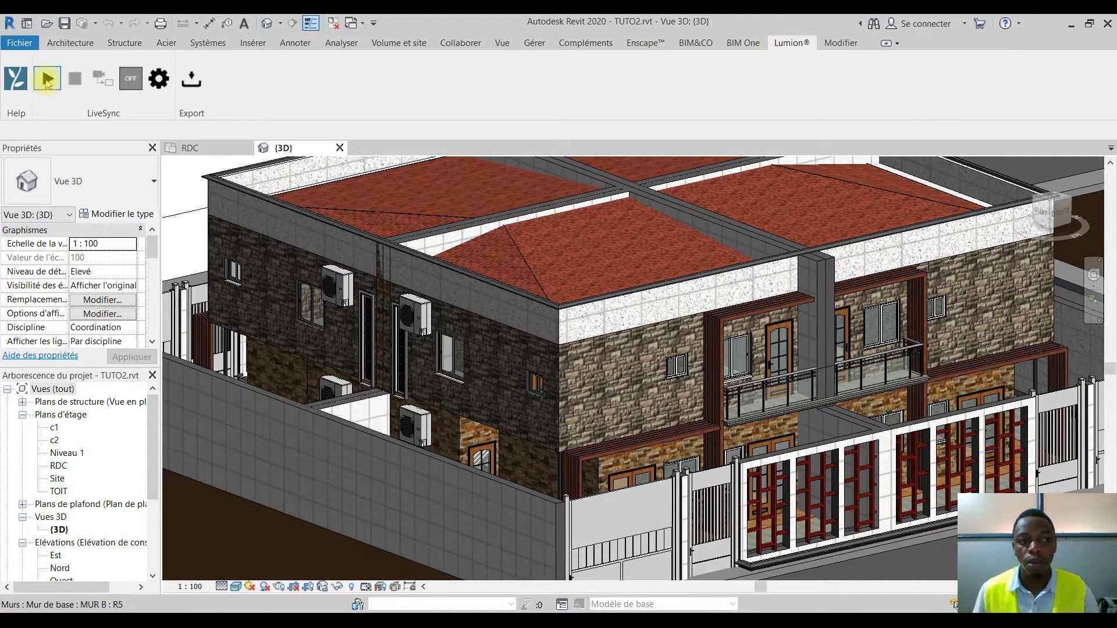
left_click(48, 81)
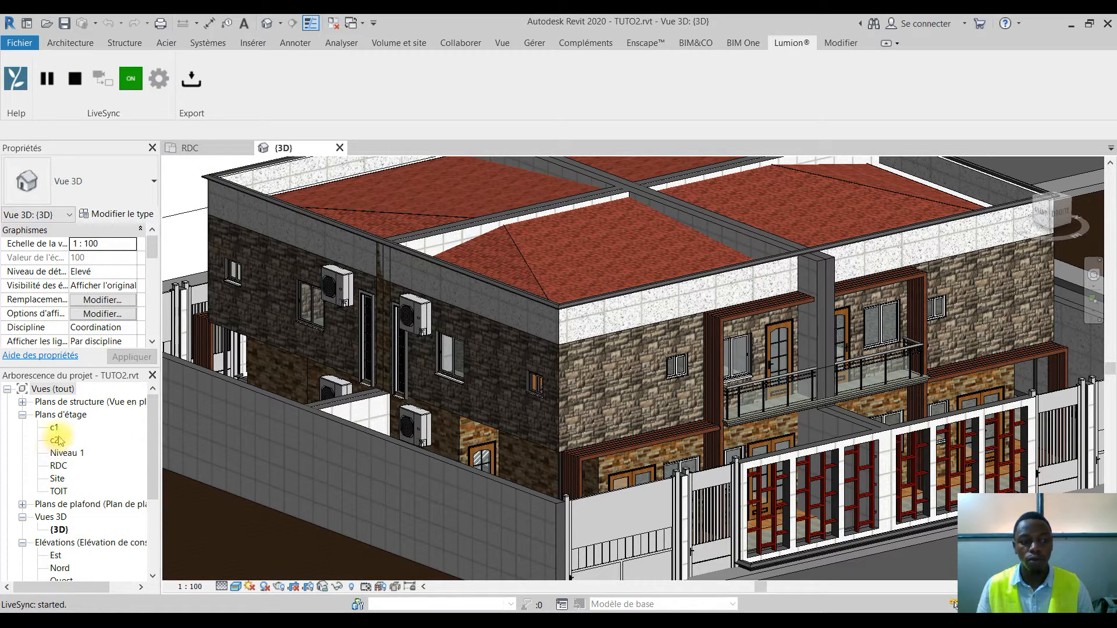
Open the Niveau 1 floor plan and temporarily hide the two MR walls crossing the upper-left bedroom
double_click(63, 454)
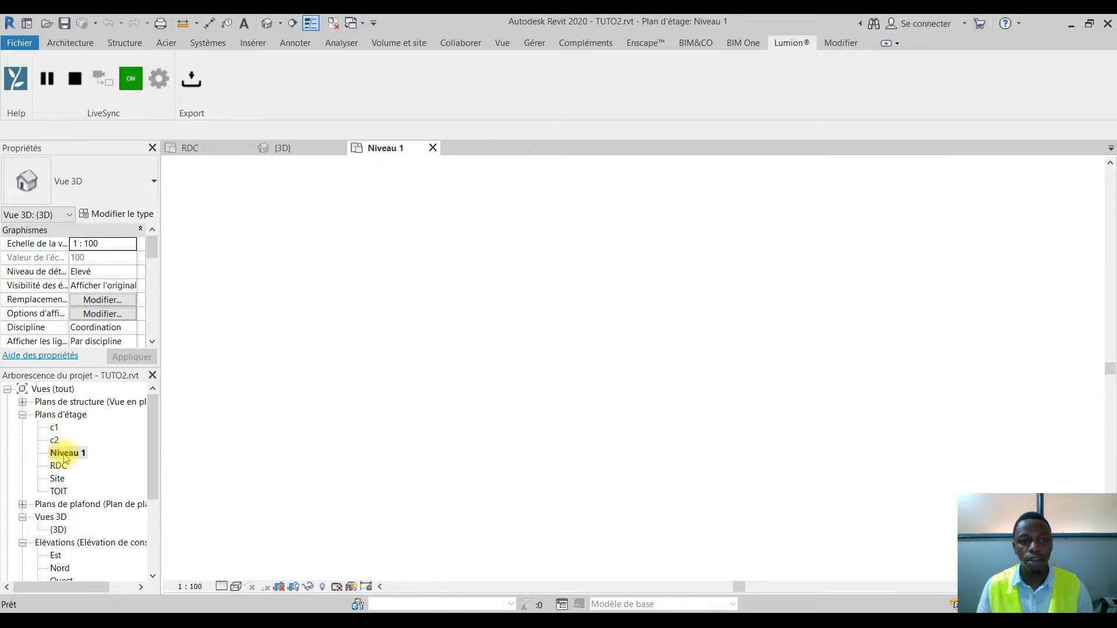
scroll(640, 442, "up", 3)
scroll(637, 455, "up", 5)
left_click(599, 318)
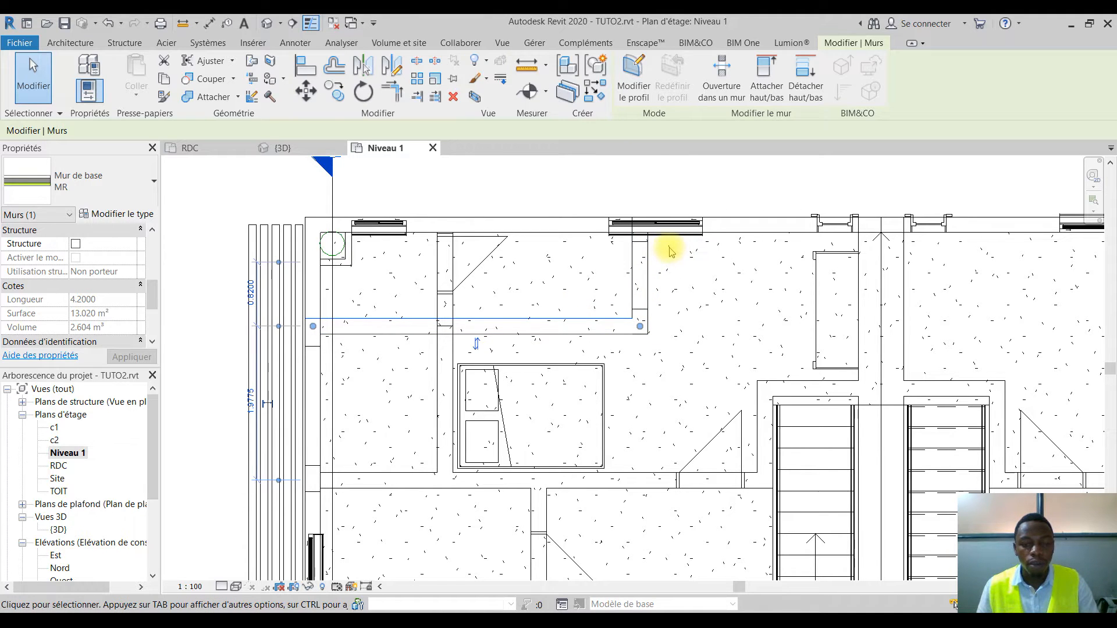
left_click(639, 282, "ctrl")
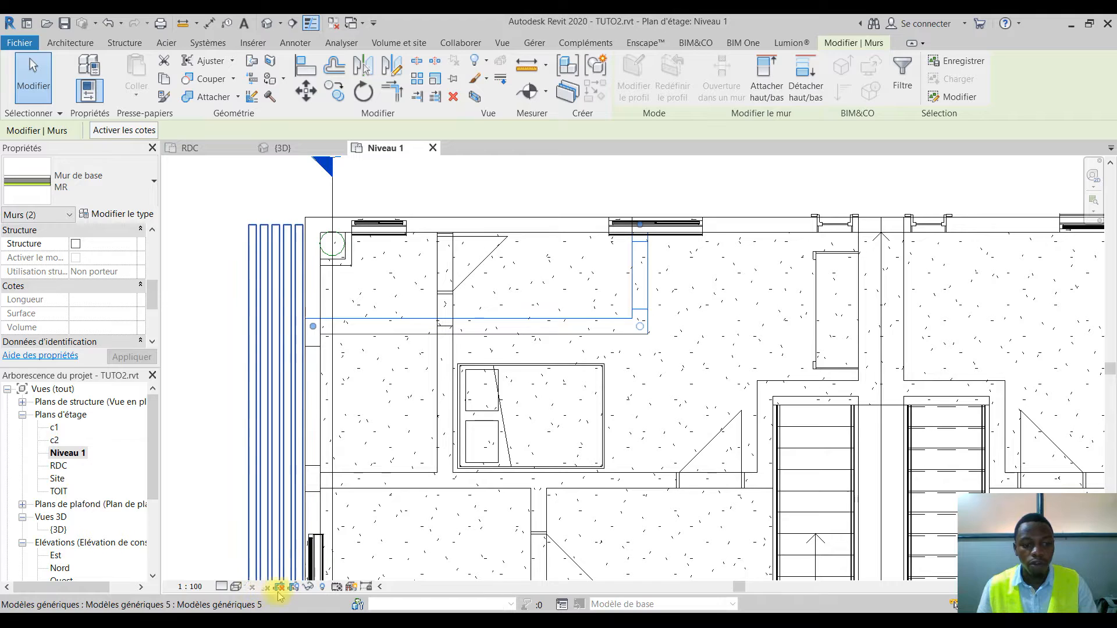
left_click(307, 587)
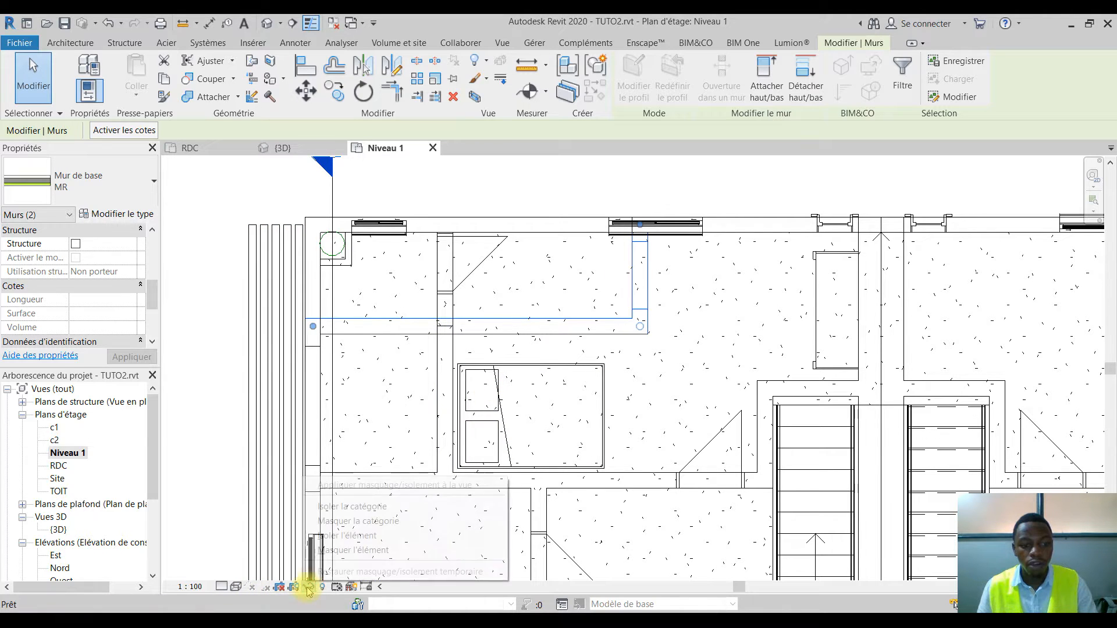
left_click(345, 551)
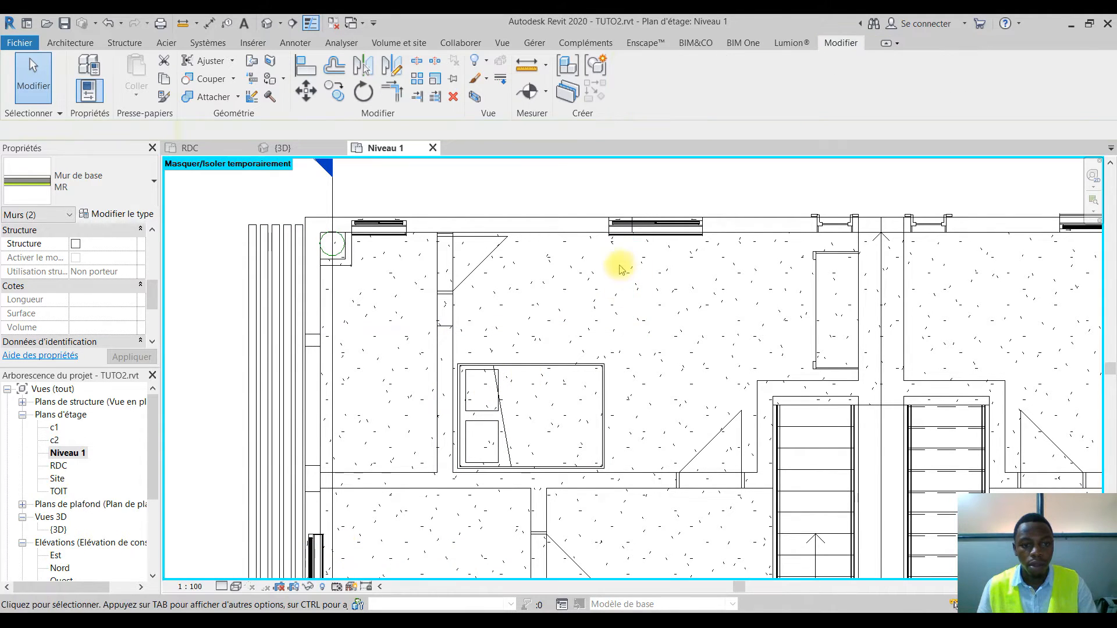
Select the matching pairs of MR walls in the plan's other three corner bedrooms and temporarily hide these elements
scroll(444, 320, "down", 1)
scroll(419, 349, "down", 3)
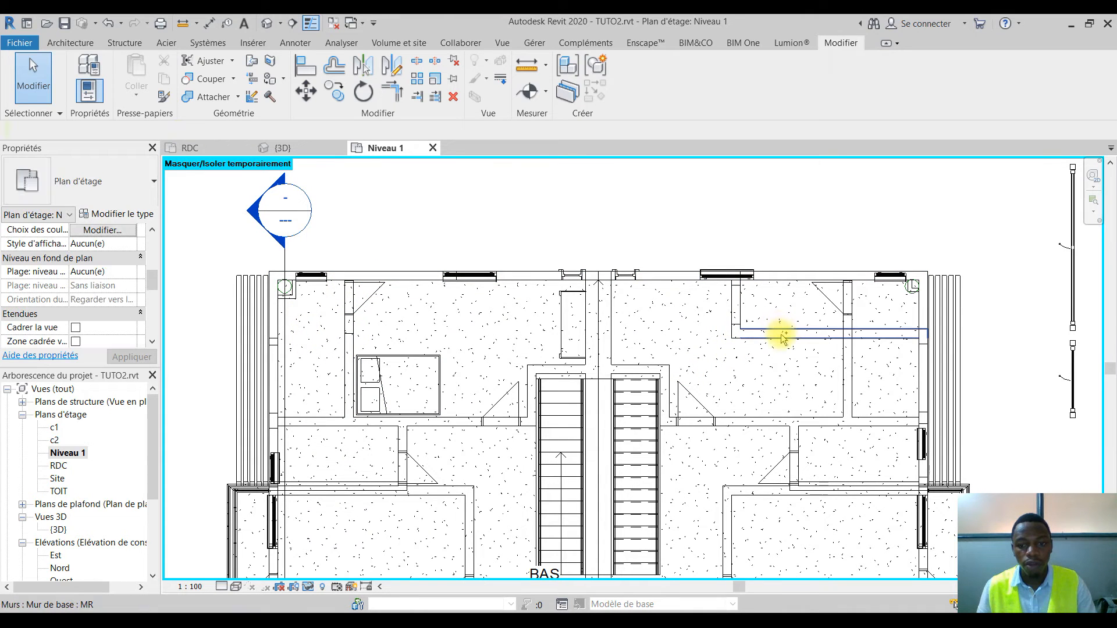
left_click(742, 307)
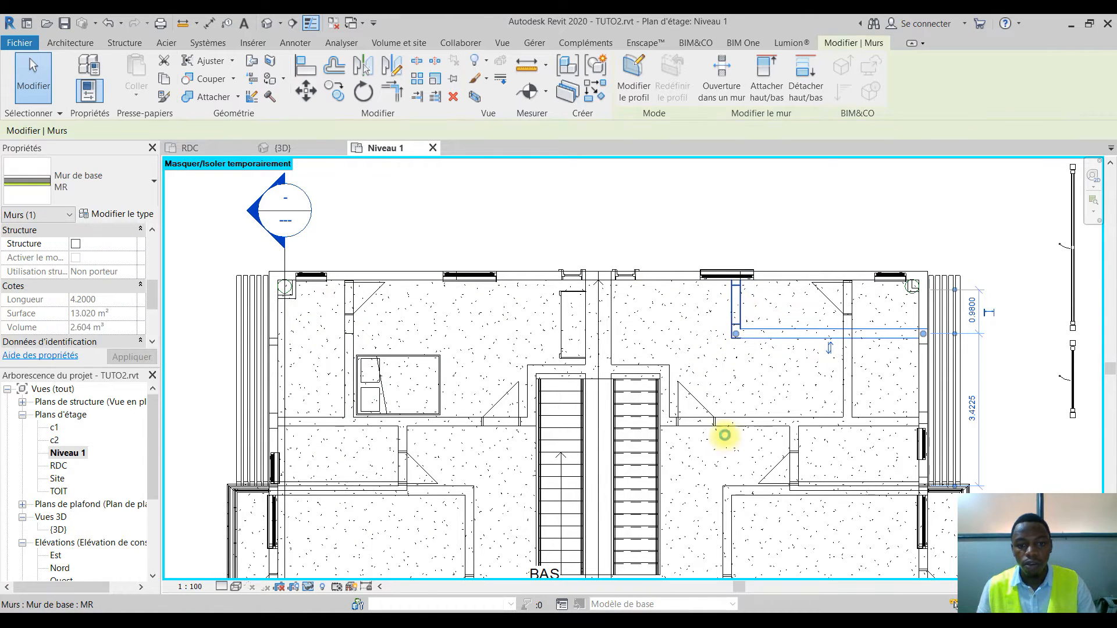
middle_click_drag(736, 468, 822, 149)
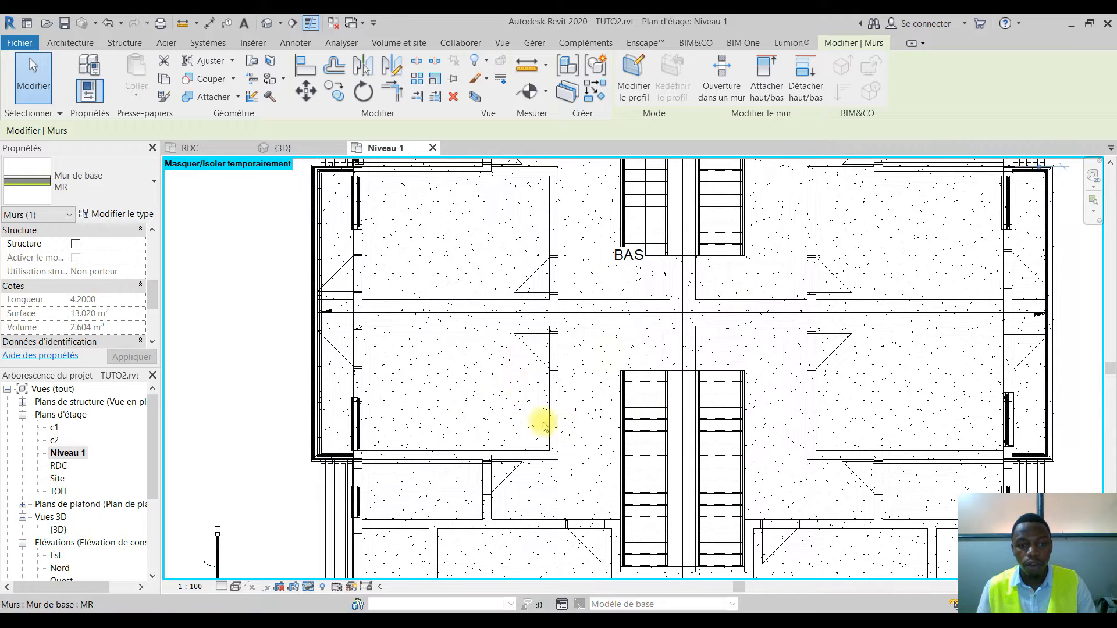
middle_click_drag(505, 508, 524, 324)
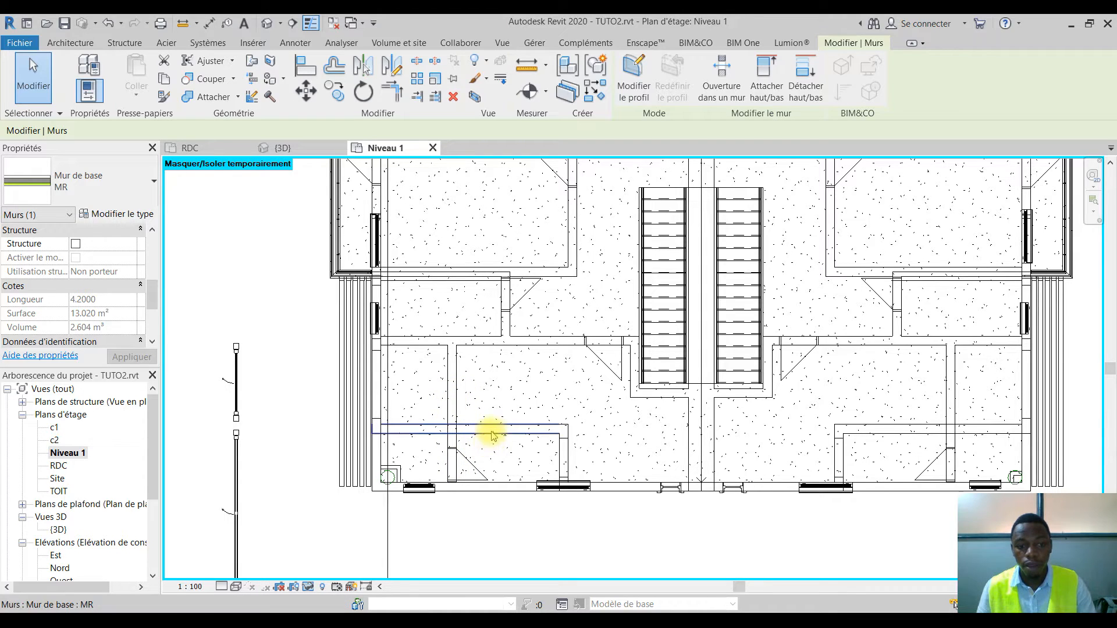
left_click(567, 447, "ctrl")
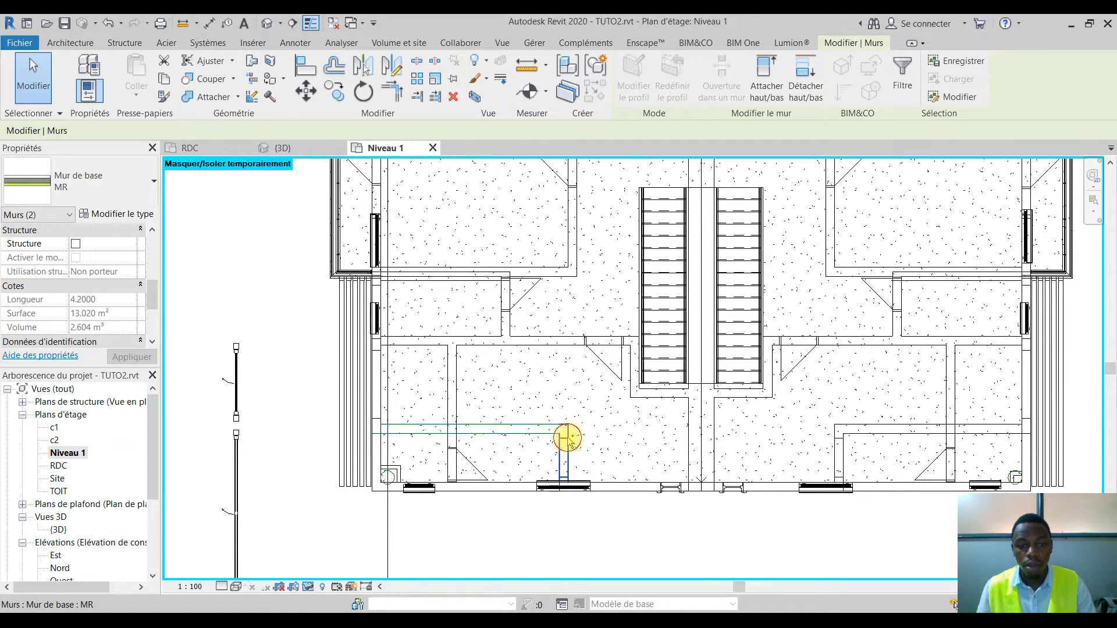
left_click(915, 432, "ctrl")
left_click(842, 464, "ctrl")
left_click(842, 465, "ctrl")
middle_click_drag(911, 403, 664, 609)
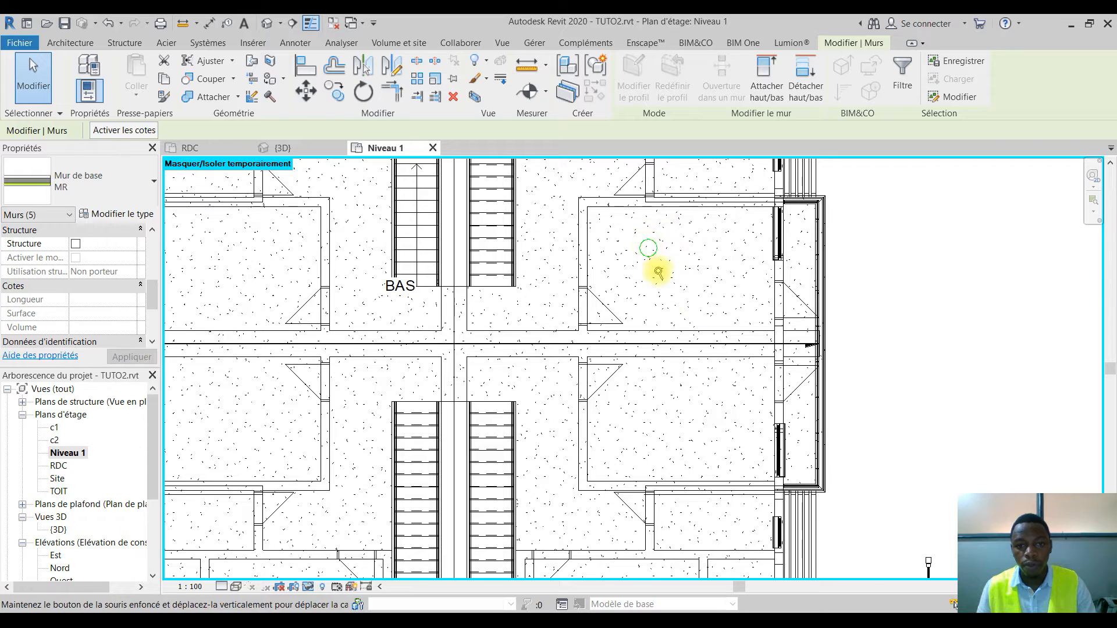
scroll(675, 349, "up", 2)
scroll(673, 369, "down", 3)
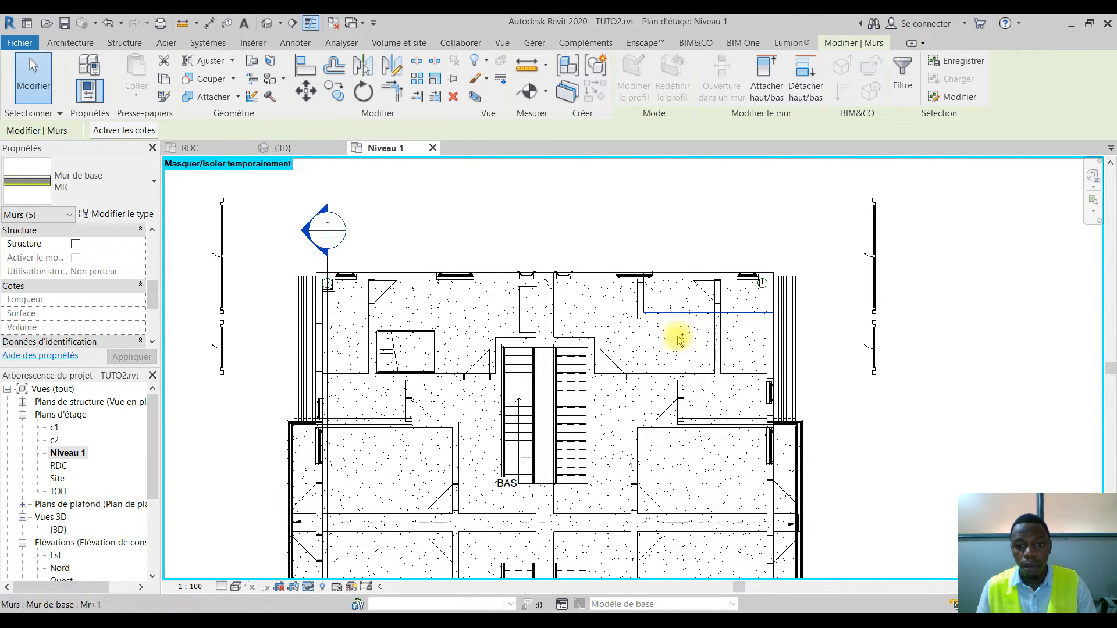
left_click(642, 300, "ctrl")
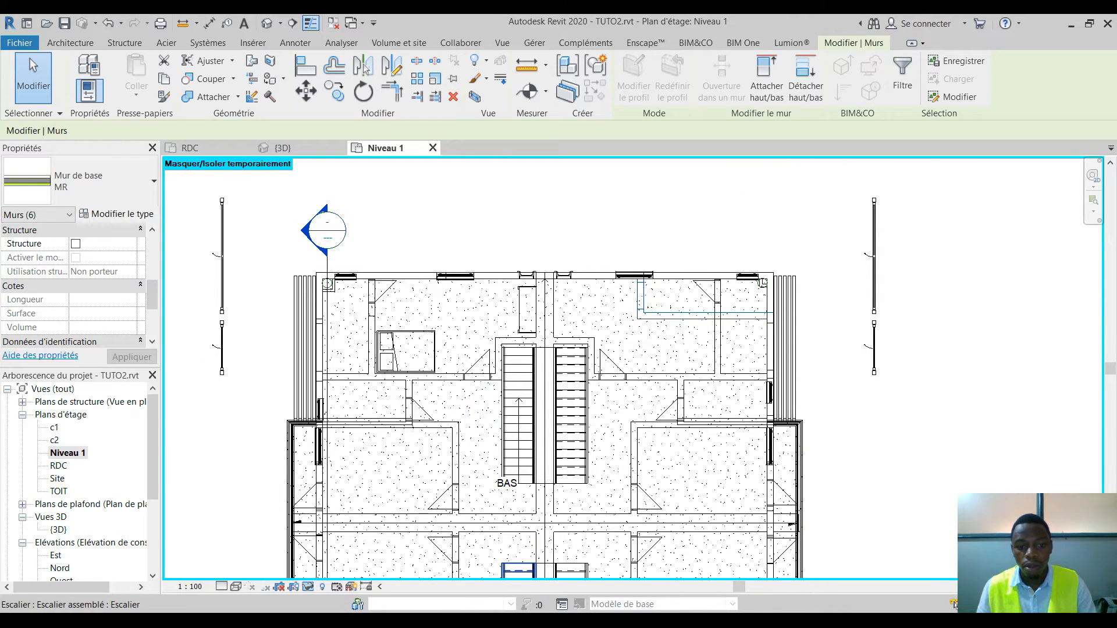
left_click(307, 588)
left_click(343, 549)
Try to temporarily hide the short Mr+1 wall holding the shower door in the upper-left bedroom, and undo it
scroll(486, 434, "up", 5)
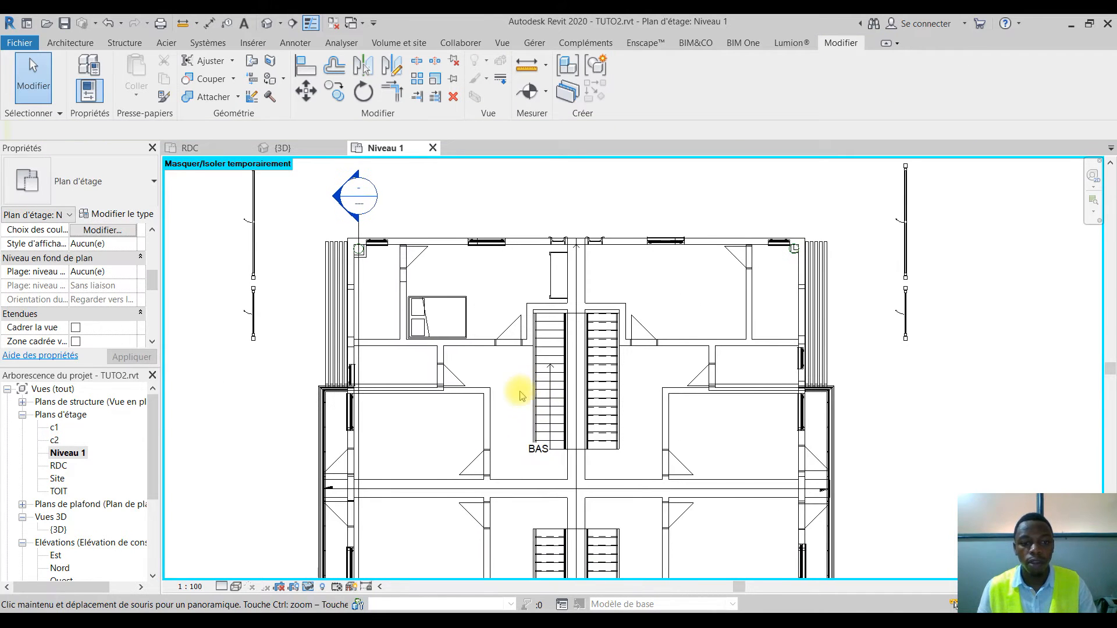
middle_click_drag(417, 360, 455, 451)
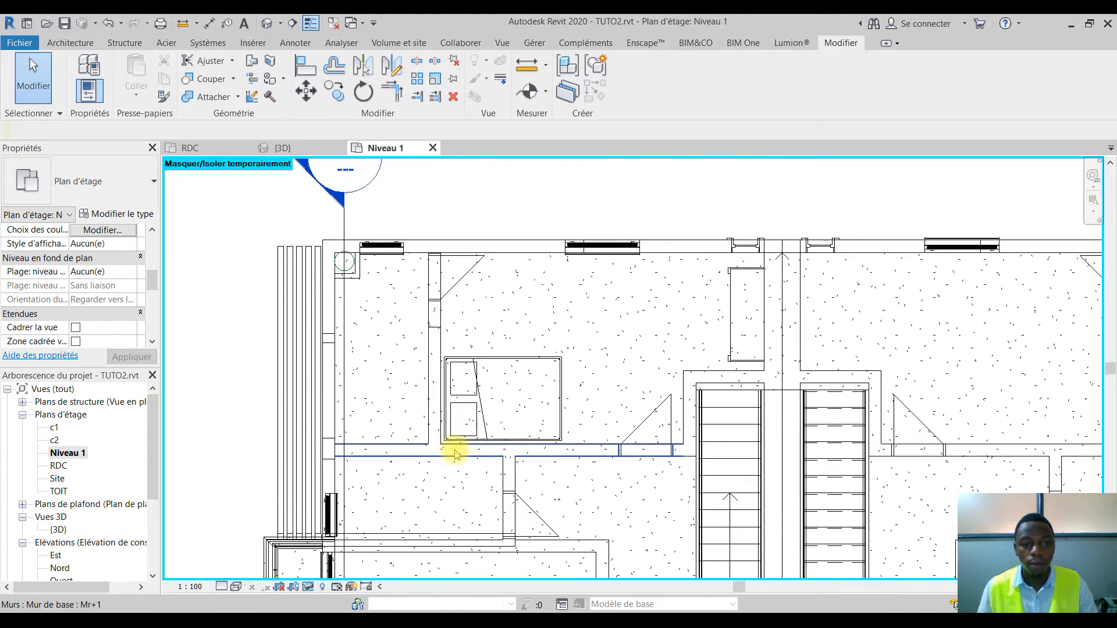
left_click(435, 314)
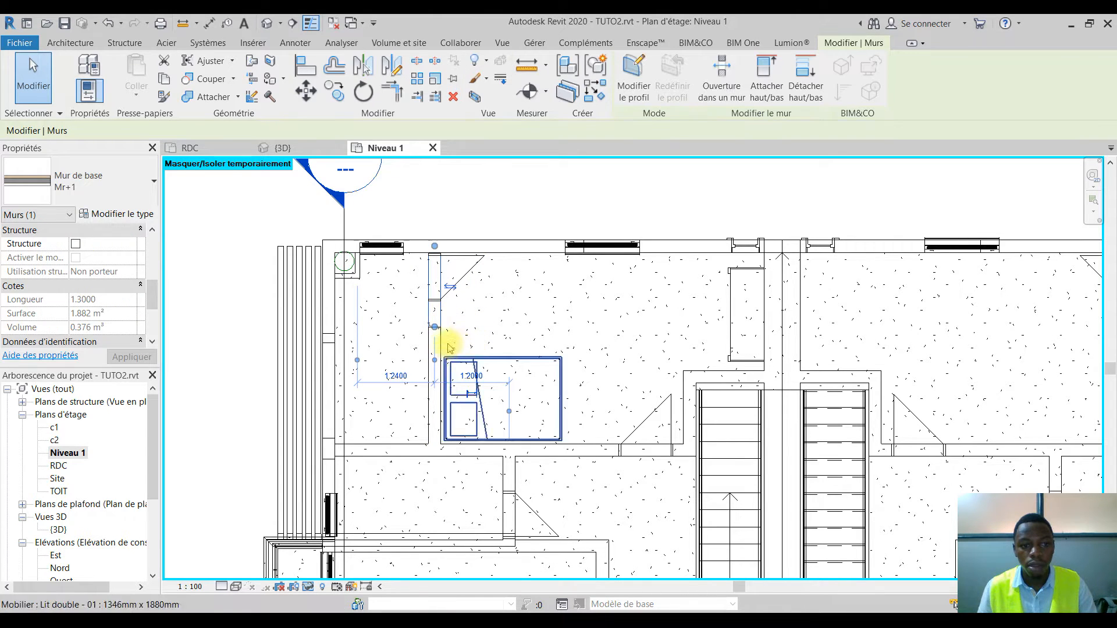
left_click(308, 586)
left_click(342, 551)
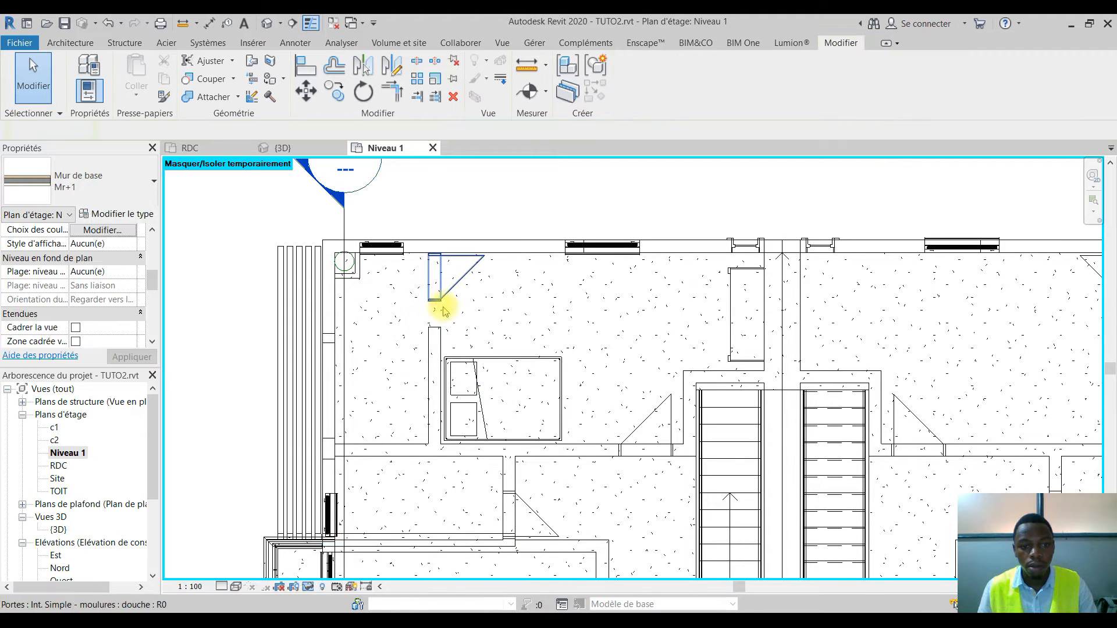
left_click(108, 23)
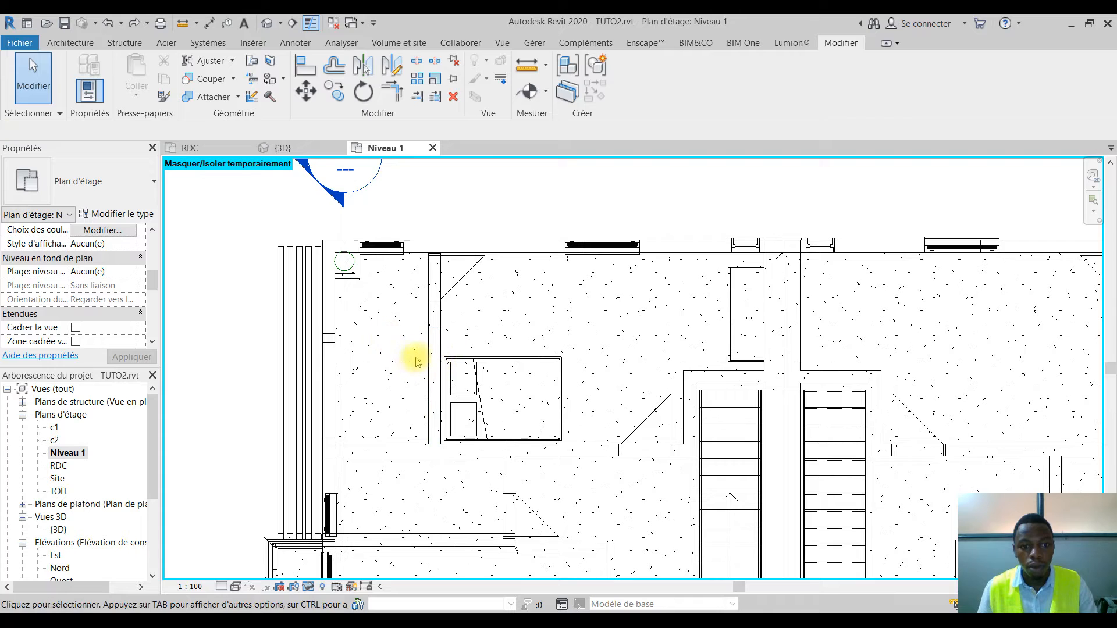
Temporarily hide the longer Mr+1 wall segment beside the double bed's headboard
left_click(432, 358)
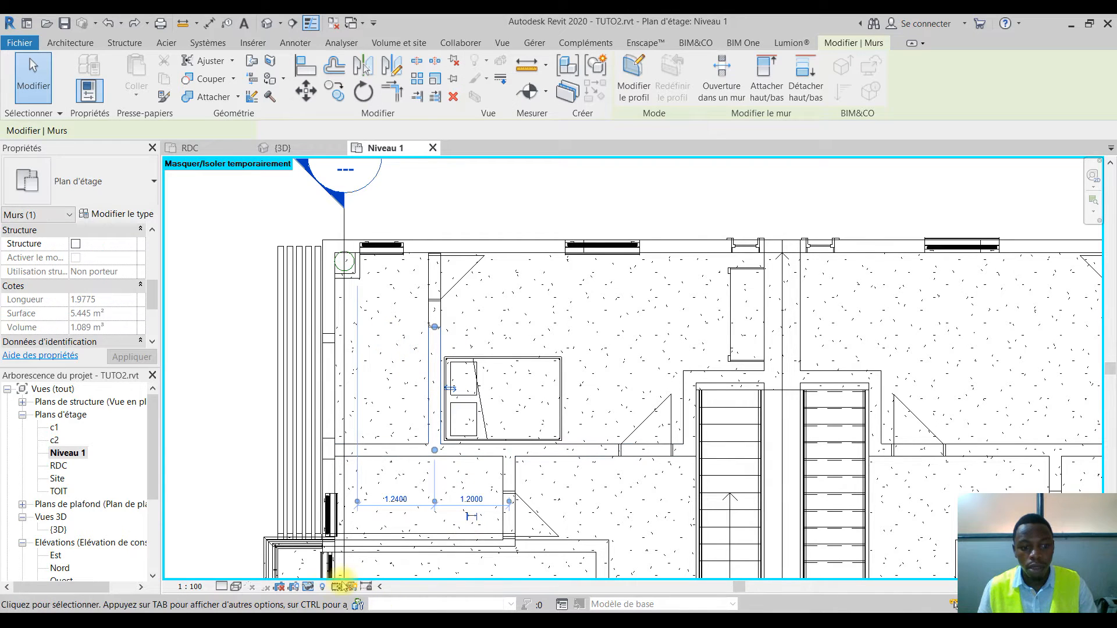
left_click(308, 586)
left_click(366, 550)
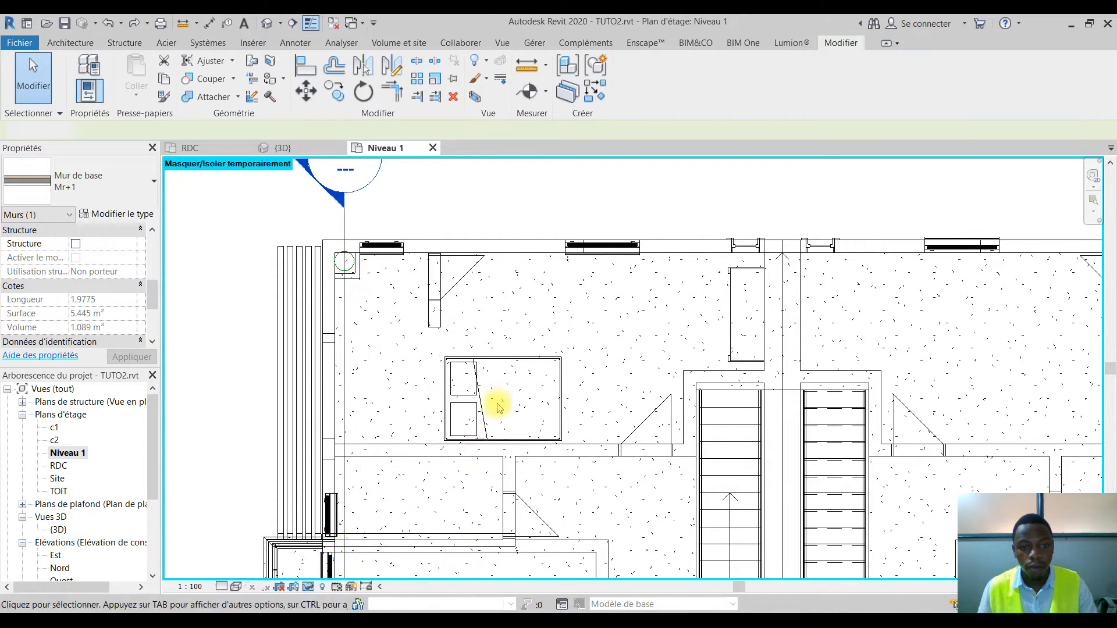
Extend the short Mr+1 wall with the shower door down to the horizontal partition below the bed
left_click(436, 323)
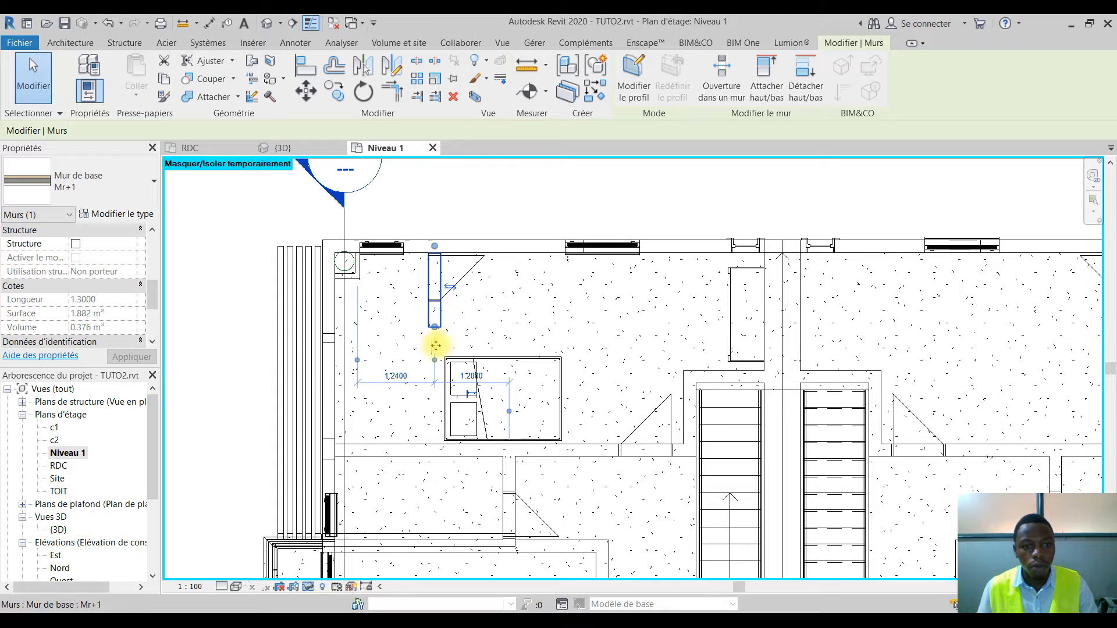
left_click_drag(434, 327, 431, 452)
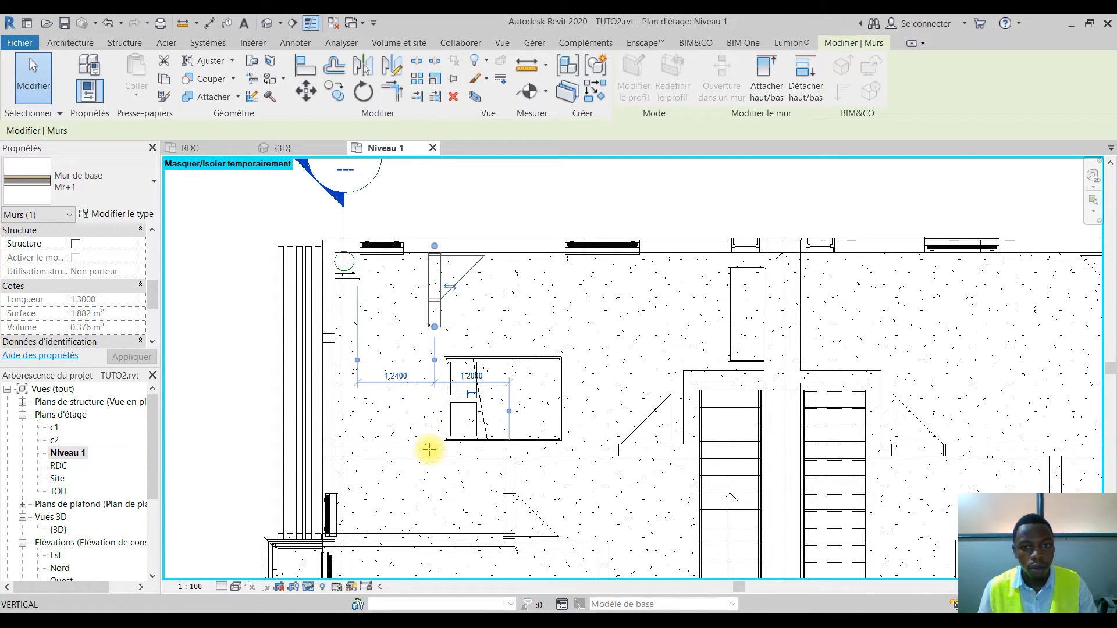
left_click_drag(428, 449, 456, 424)
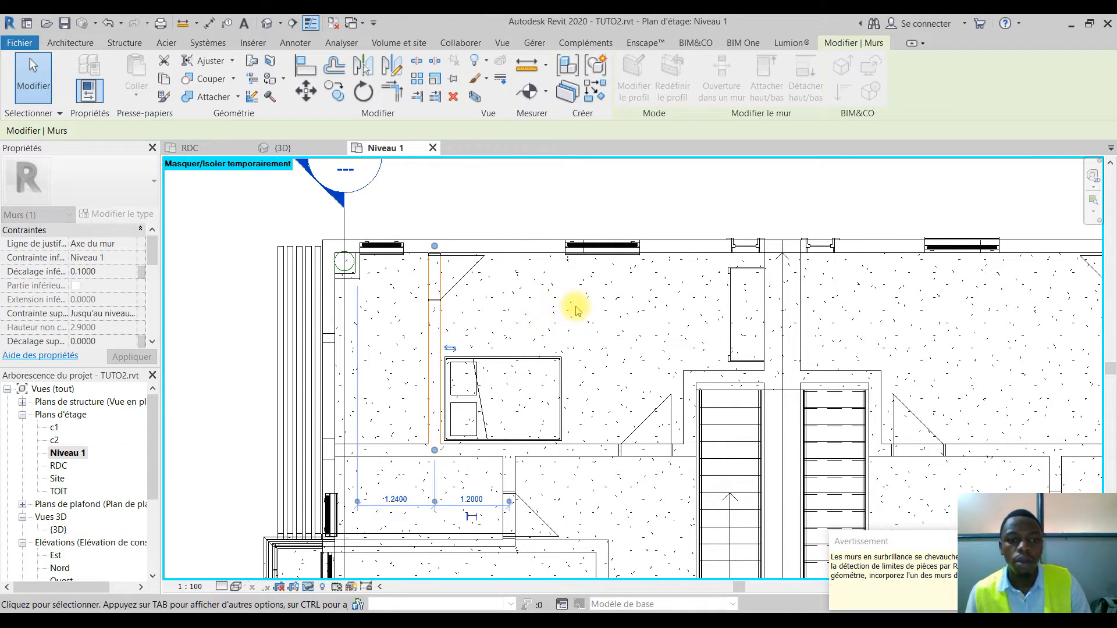
left_click(518, 304)
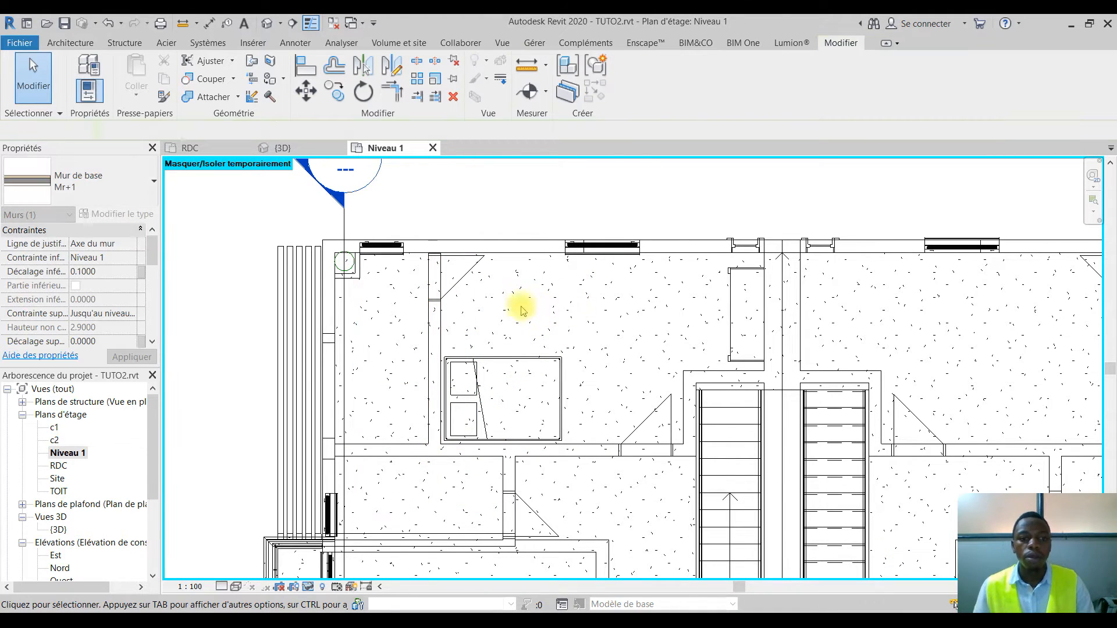
Examine the top constraint options of the Mr+1 wall beside the bed
left_click(440, 330)
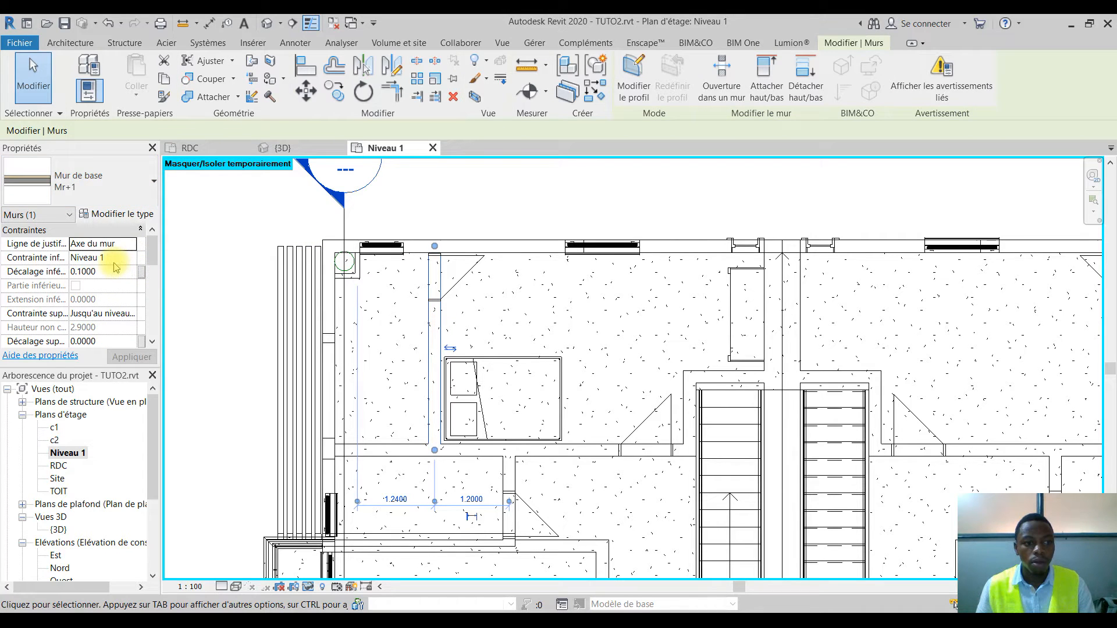
left_click(128, 314)
left_click(130, 314)
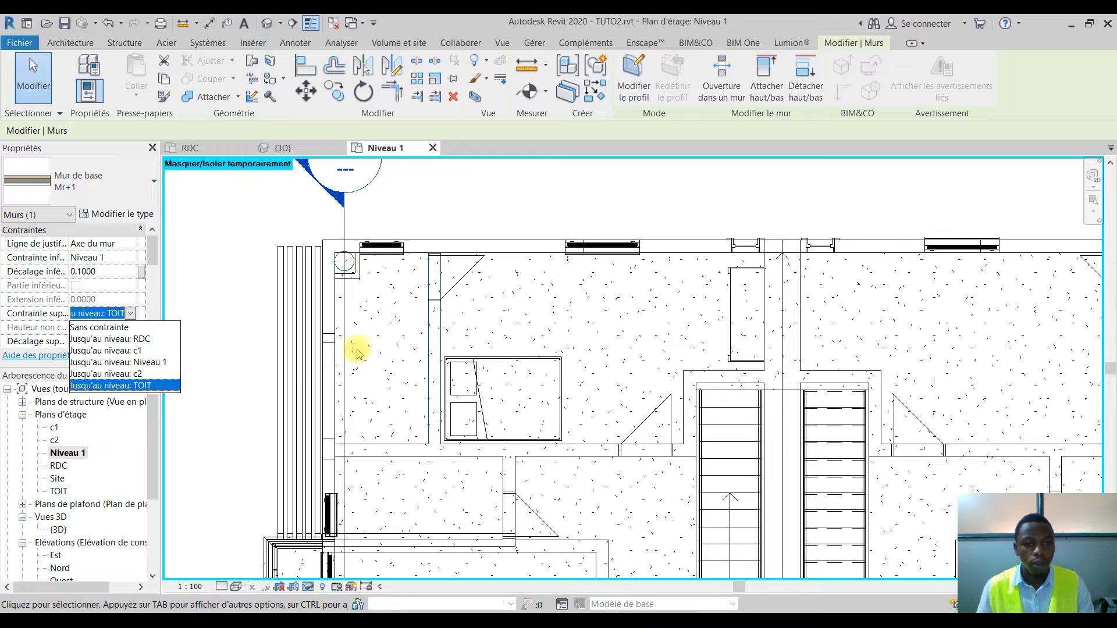
left_click(600, 326)
left_click(529, 304)
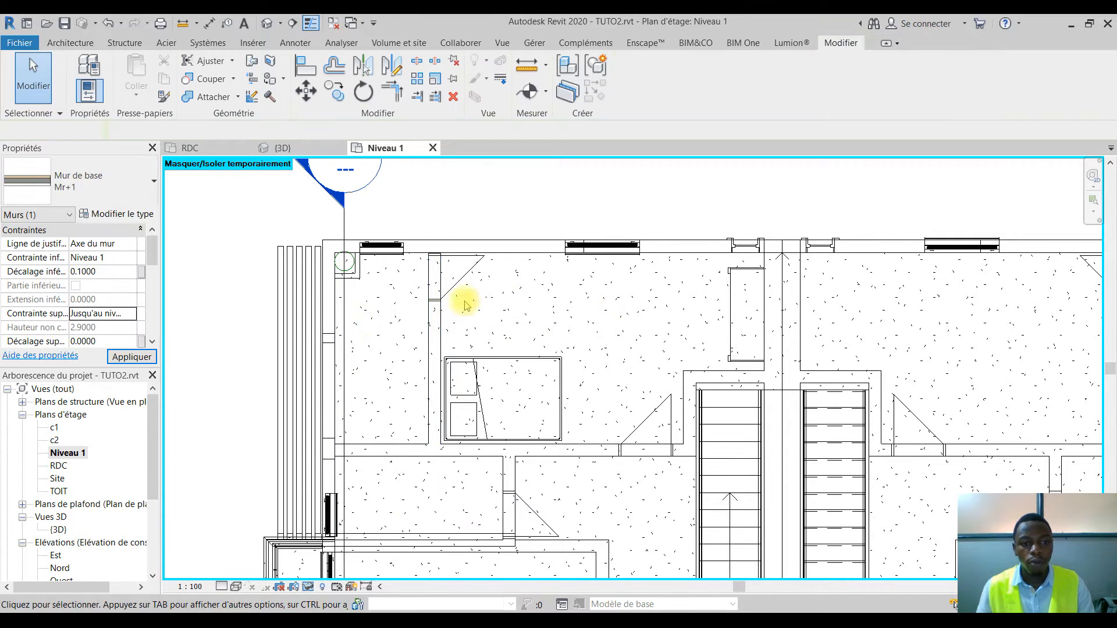
left_click(356, 407)
Temporarily hide the MR wall overlapping the partition between the small room with the door and the bedroom below it
scroll(489, 319, "down", 2)
middle_click_drag(489, 319, 445, 216)
middle_click_drag(450, 440, 463, 435)
scroll(434, 357, "up", 2)
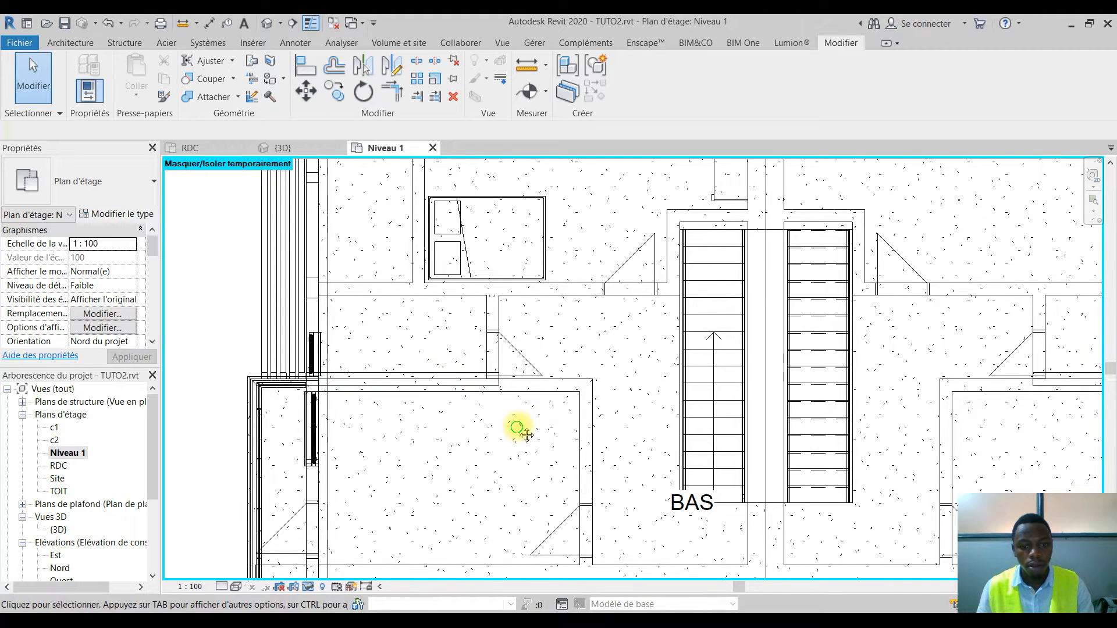
middle_click_drag(511, 420, 542, 392)
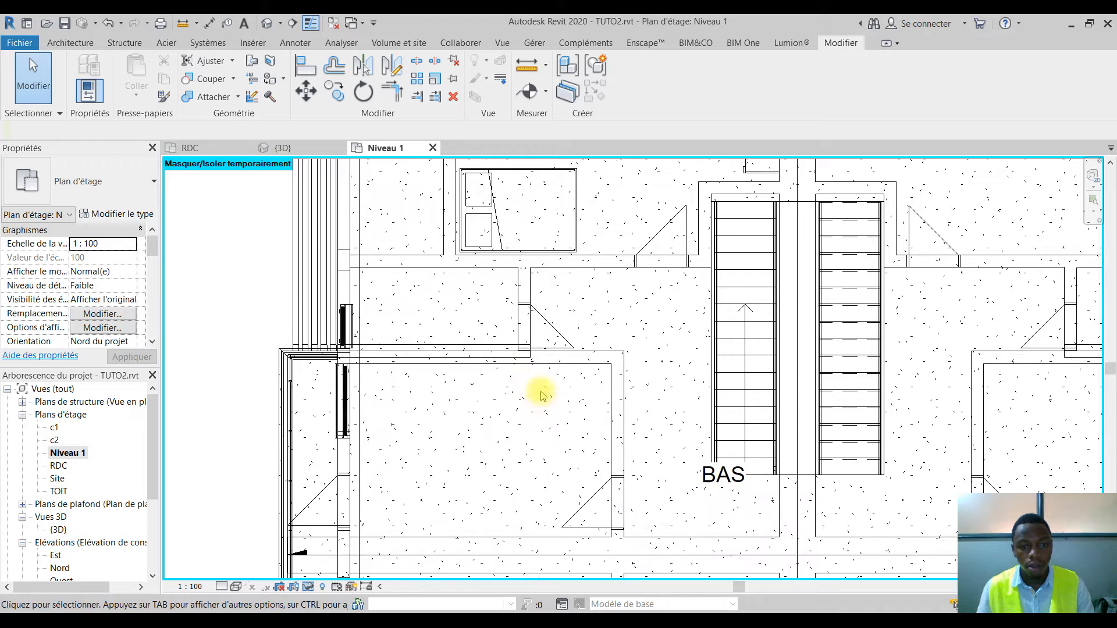
left_click(475, 346)
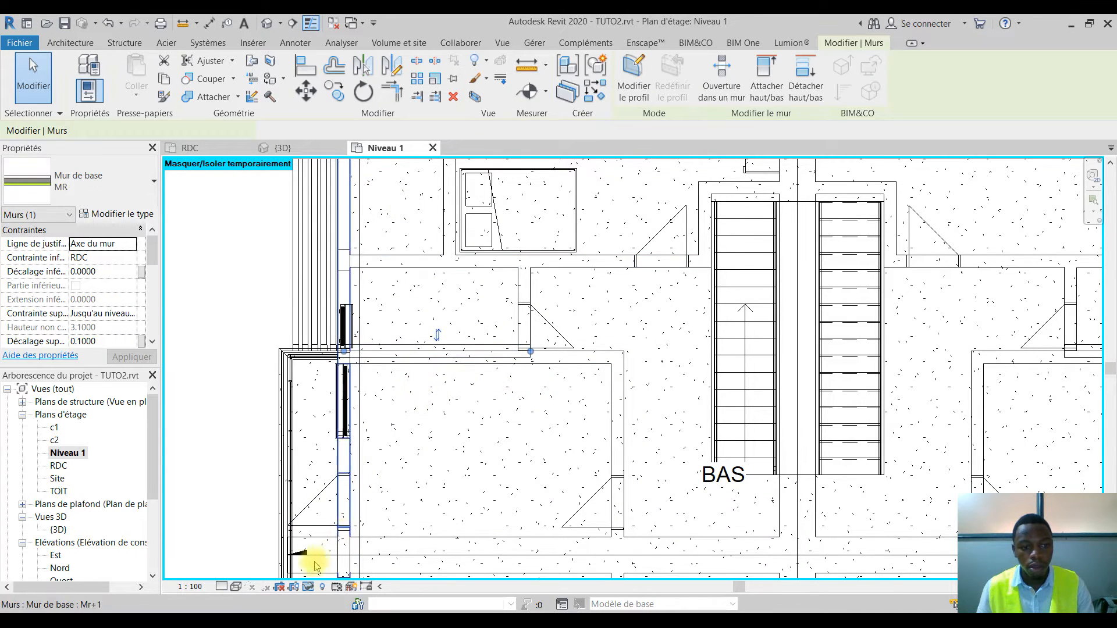
left_click(307, 587)
left_click(349, 550)
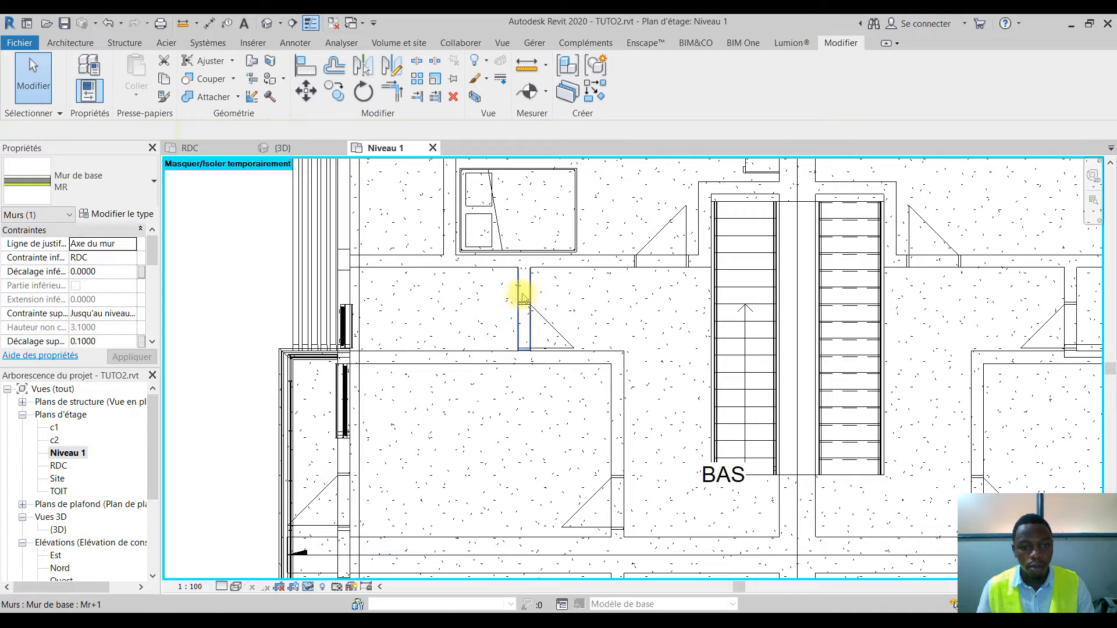
Start loading a component family and open the Libraries\France folder of Revit 2021_Resources on the desktop
middle_click_drag(494, 314, 483, 424)
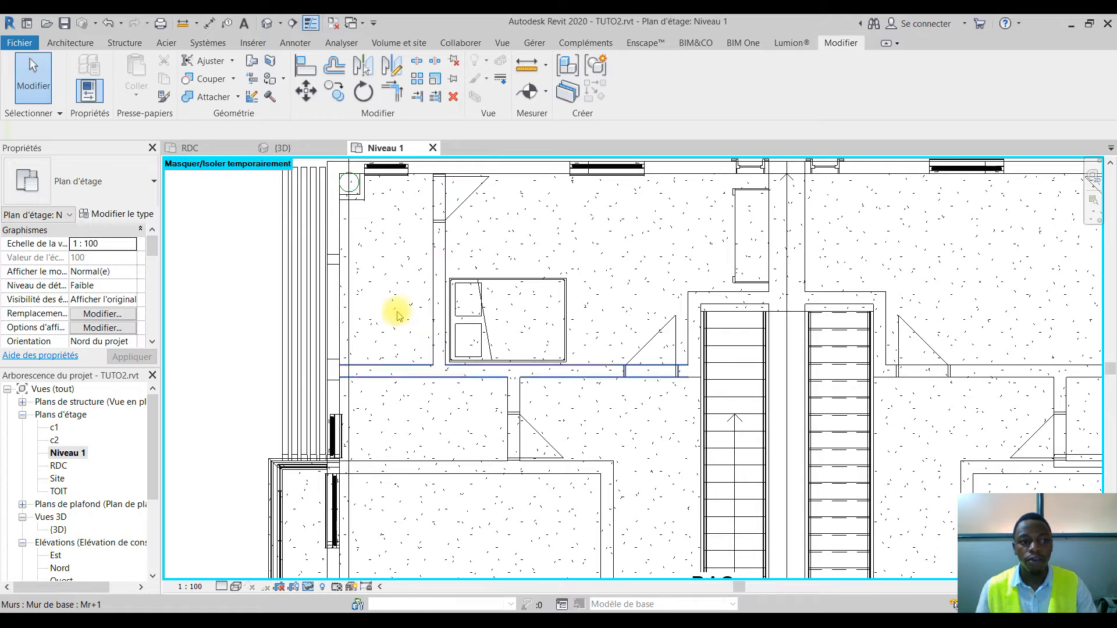
left_click(85, 47)
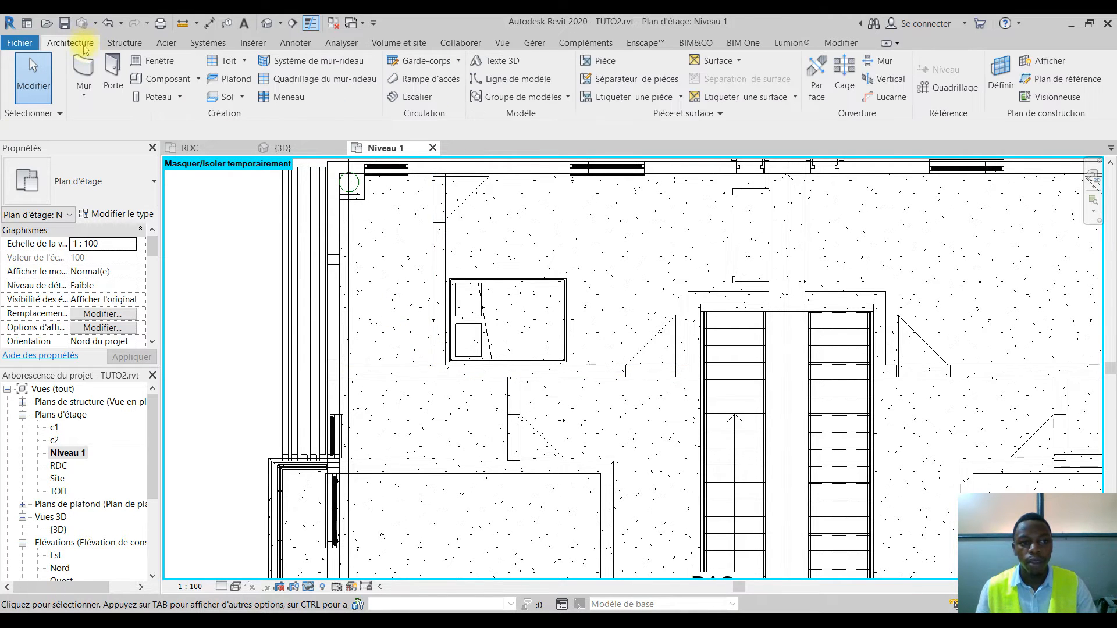
left_click(175, 82)
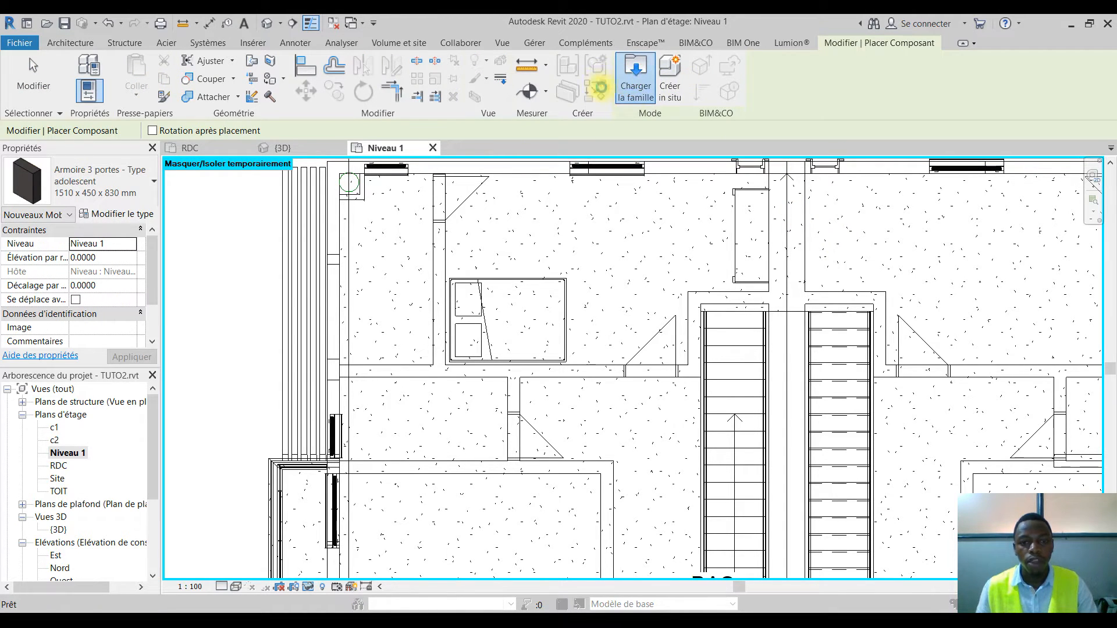
left_click(635, 79)
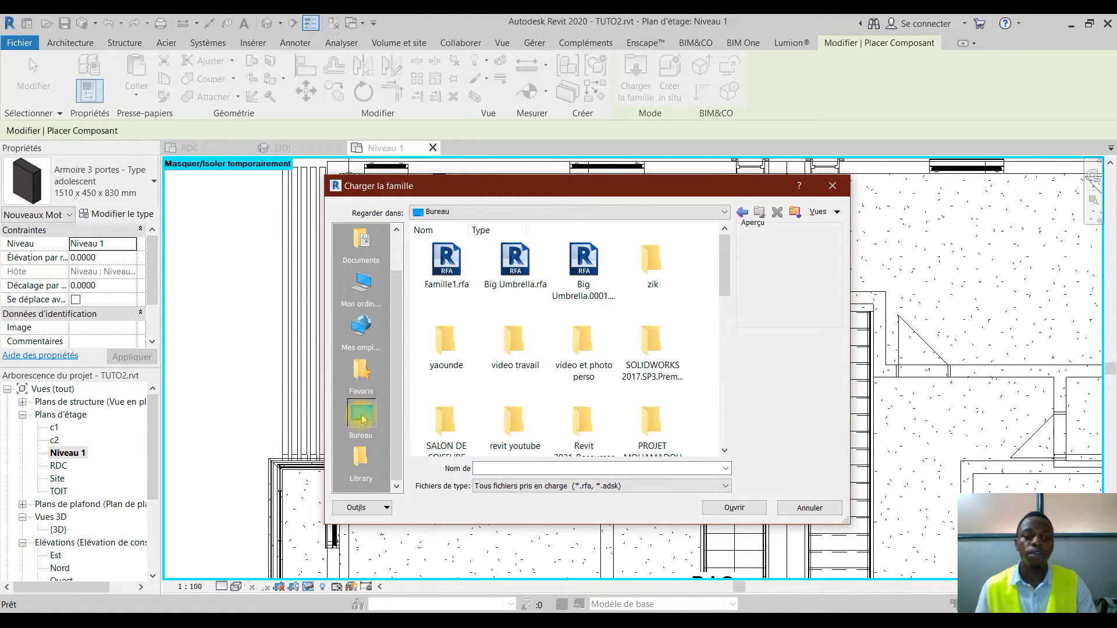
left_click_drag(723, 270, 731, 307)
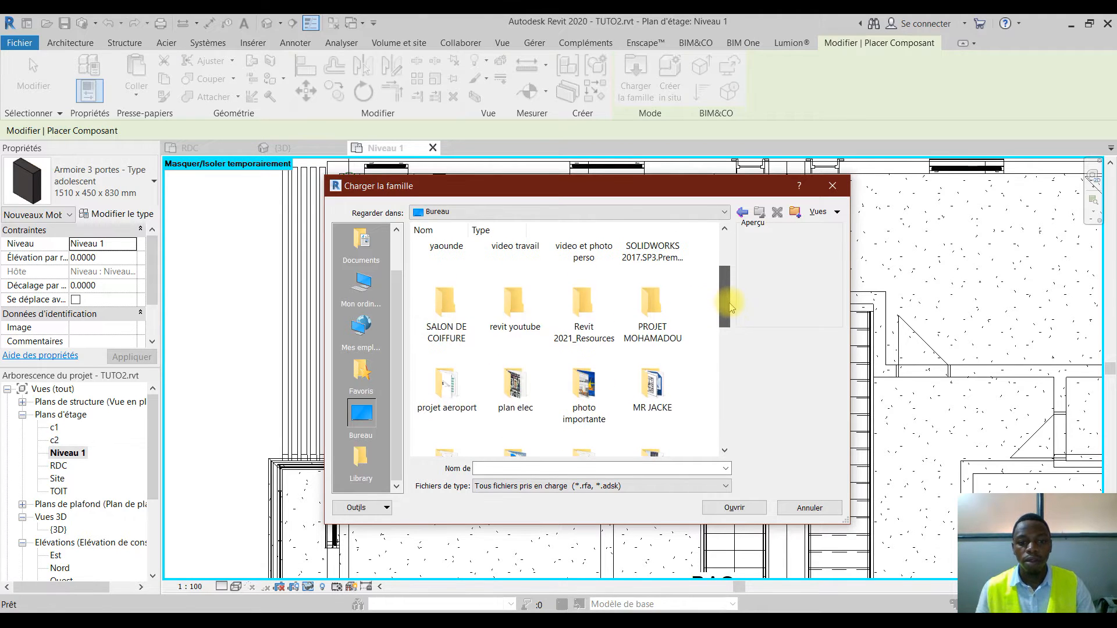
double_click(581, 314)
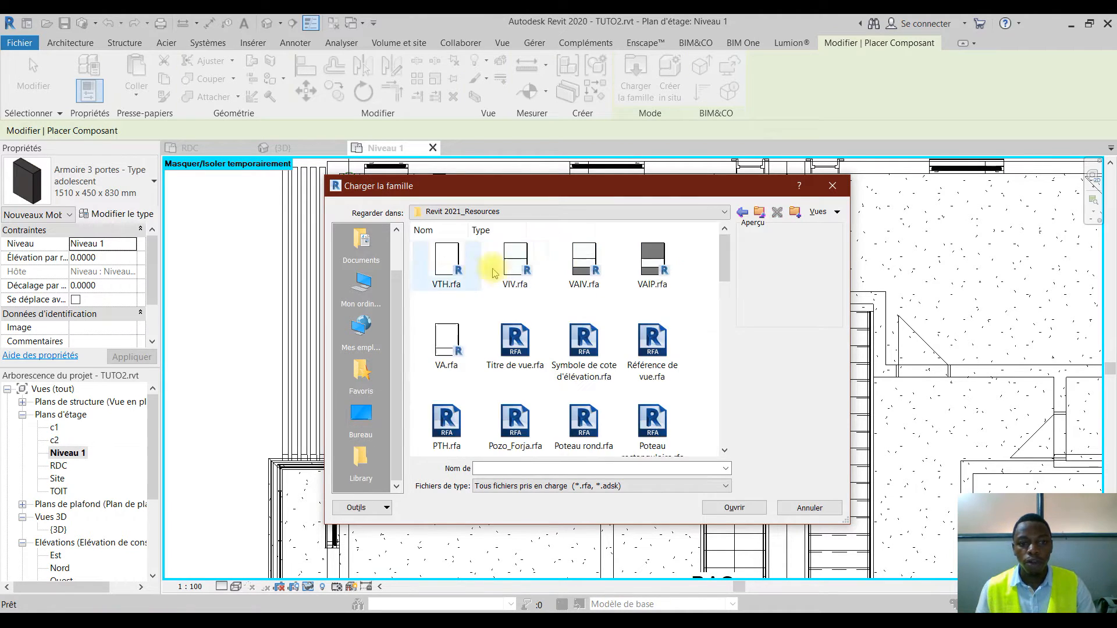
scroll(562, 382, "down", 10)
double_click(512, 428)
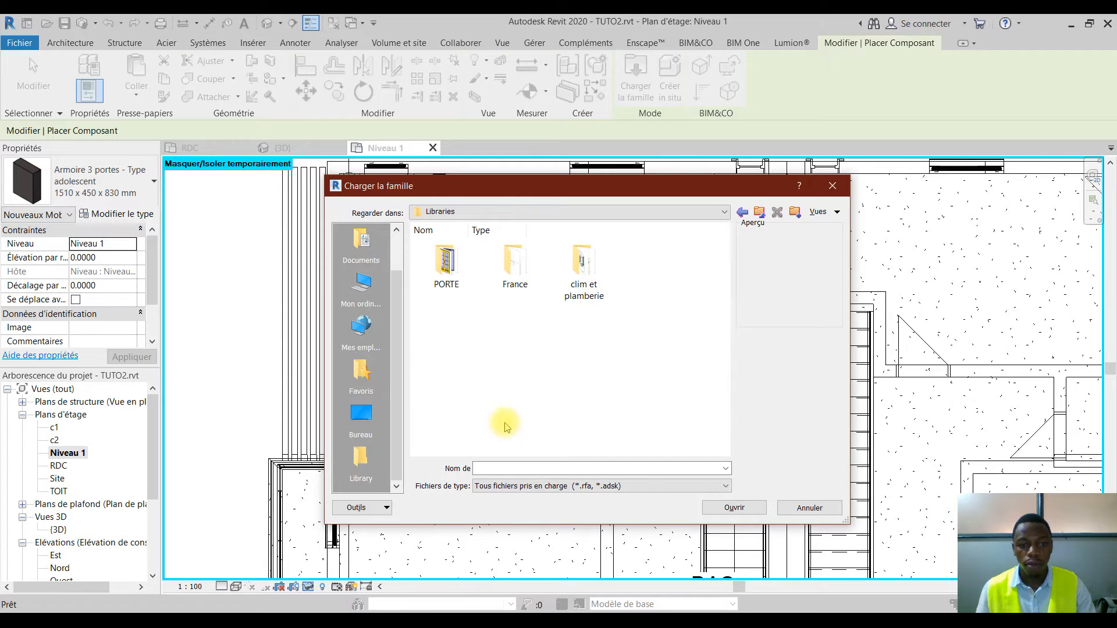
double_click(526, 262)
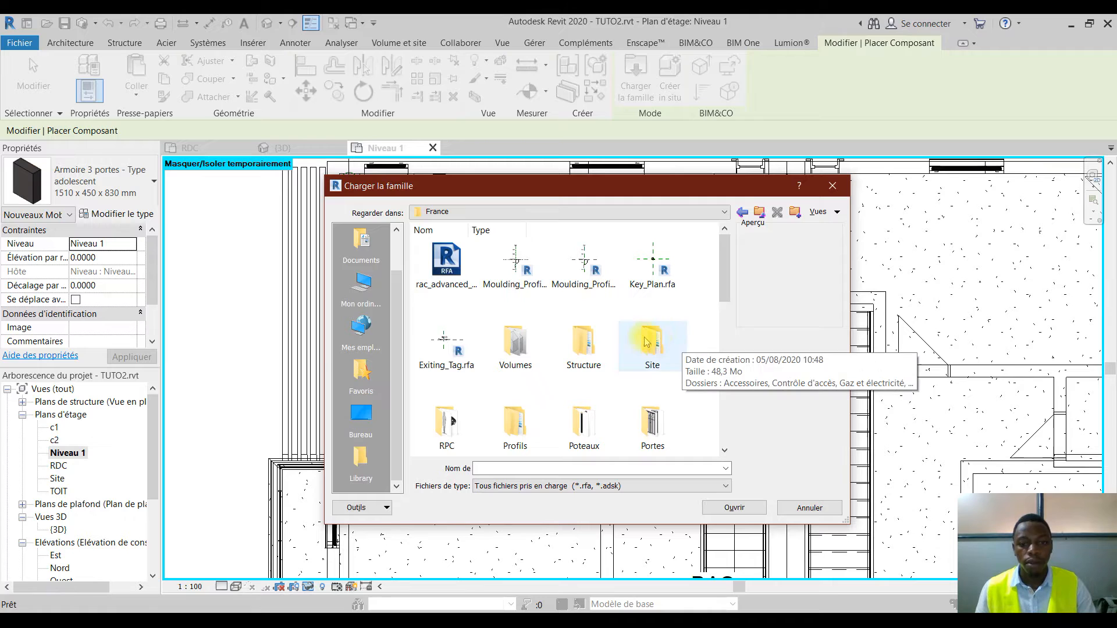
Load the WC - A cuve family from the WC folder under MEP Plomberie, Appareillage
scroll(645, 351, "down", 5)
scroll(640, 326, "up", 2)
scroll(594, 349, "down", 2)
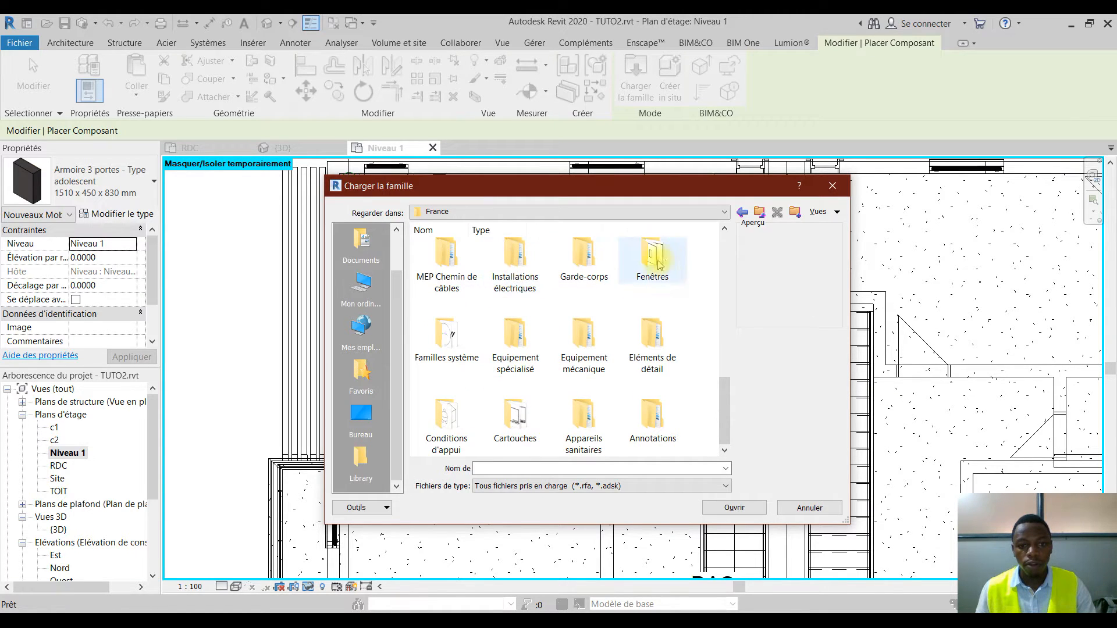
left_click_drag(726, 426, 723, 356)
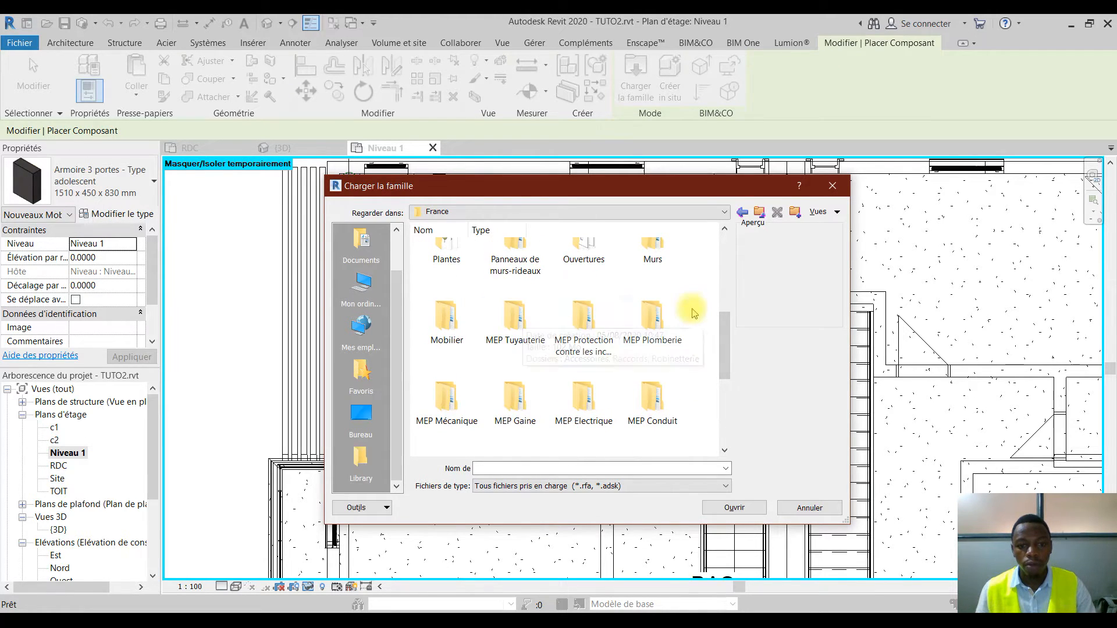
double_click(652, 314)
double_click(525, 259)
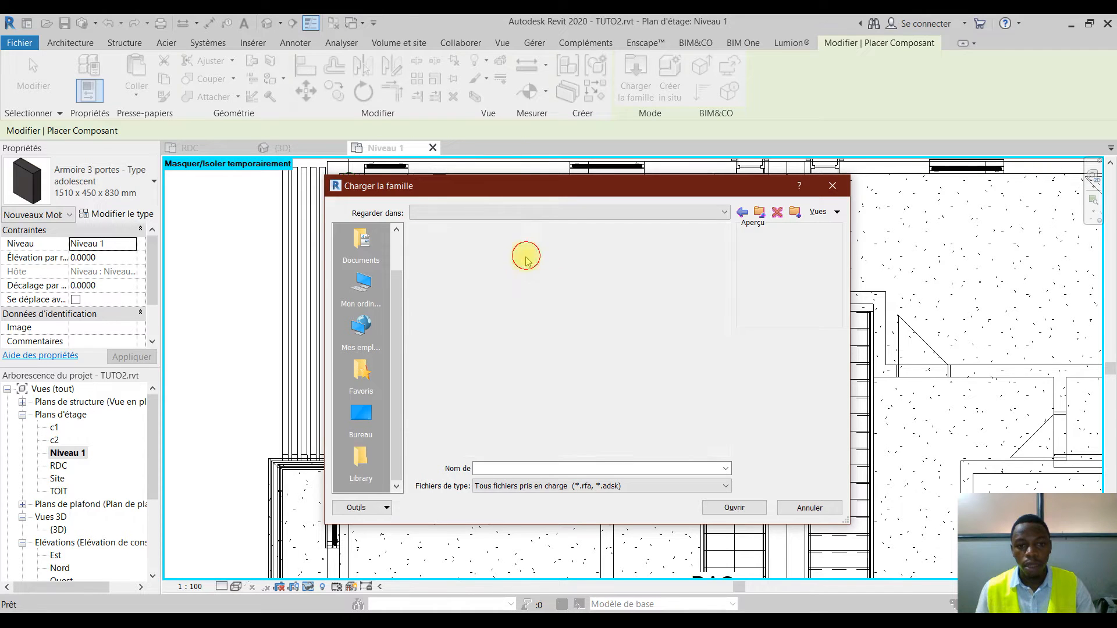
double_click(448, 263)
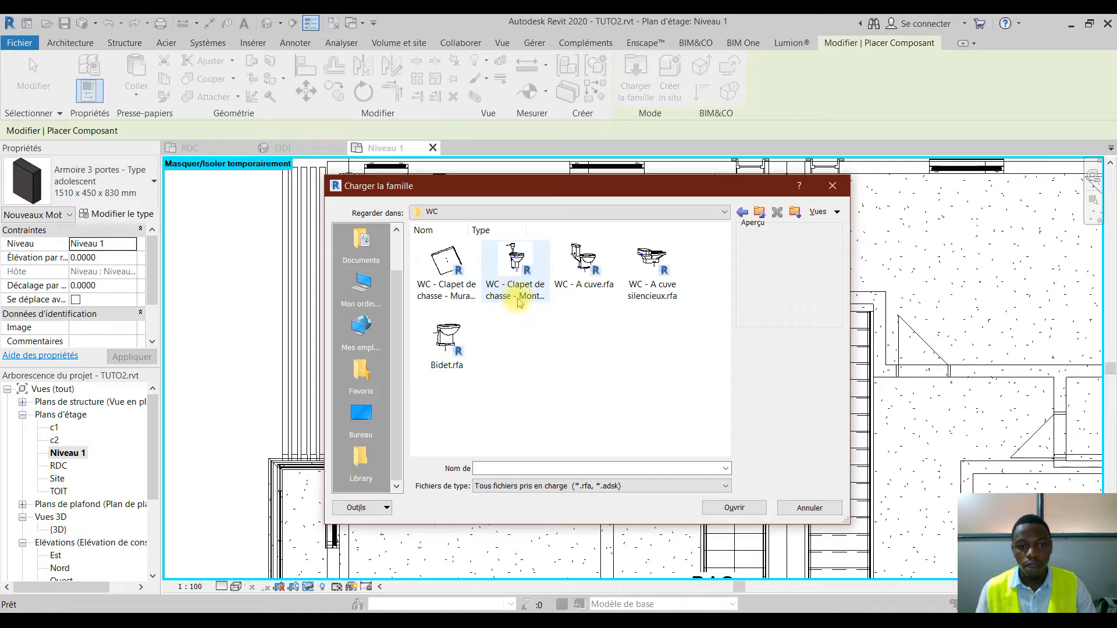
left_click(523, 296)
left_click(591, 272)
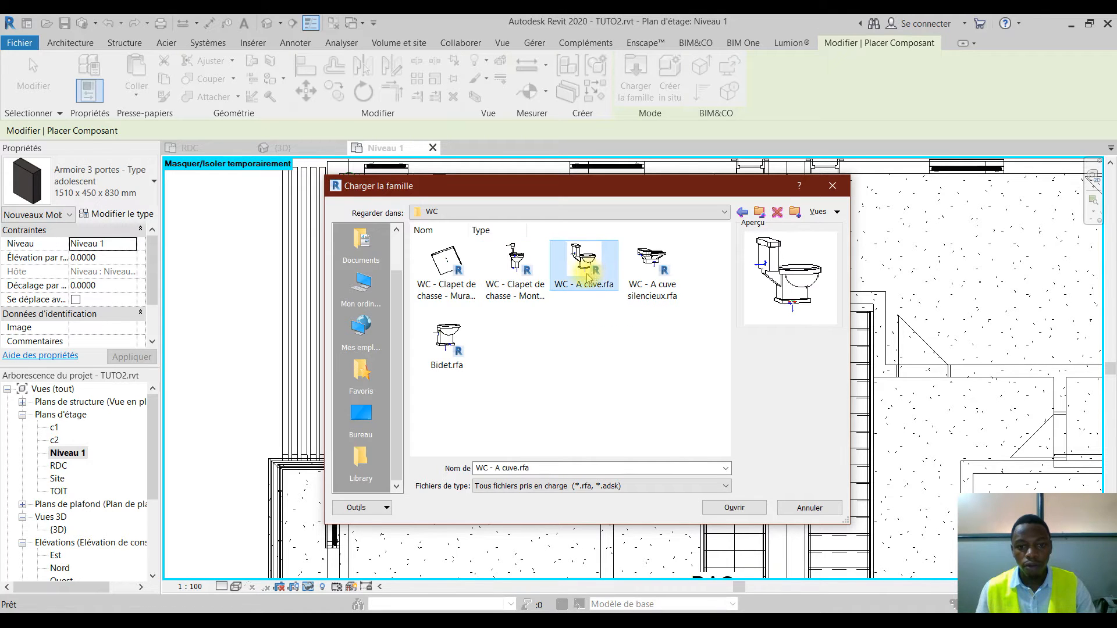
left_click(732, 508)
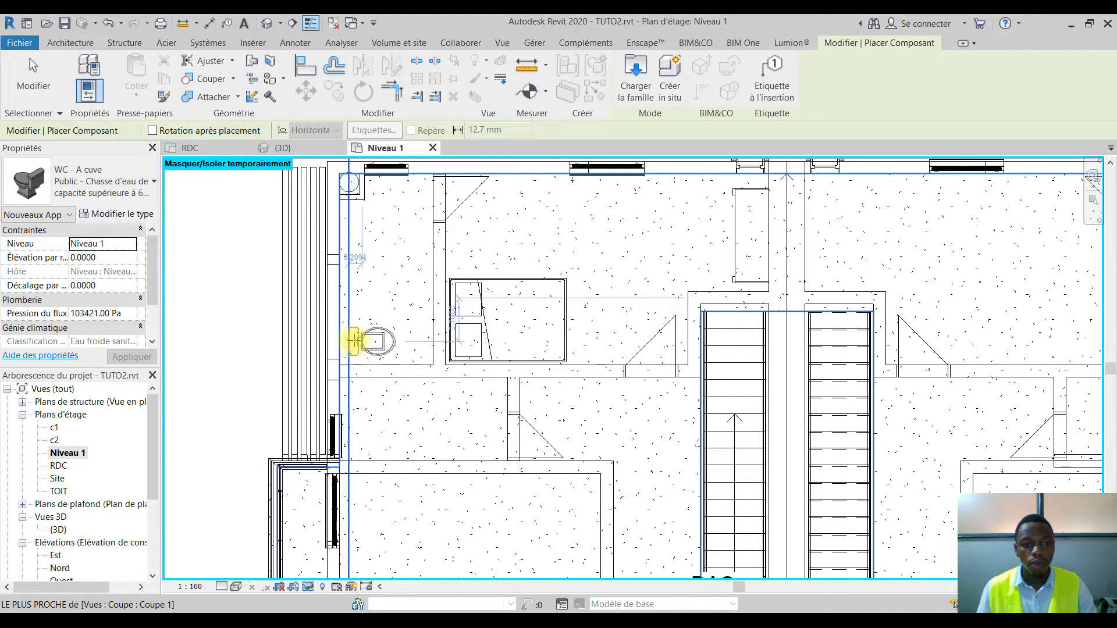
Place a WC in the bathroom behind the bed's headboard with rotation after placement, turned 90° so its tank faces the horizontal partition
left_click(387, 348)
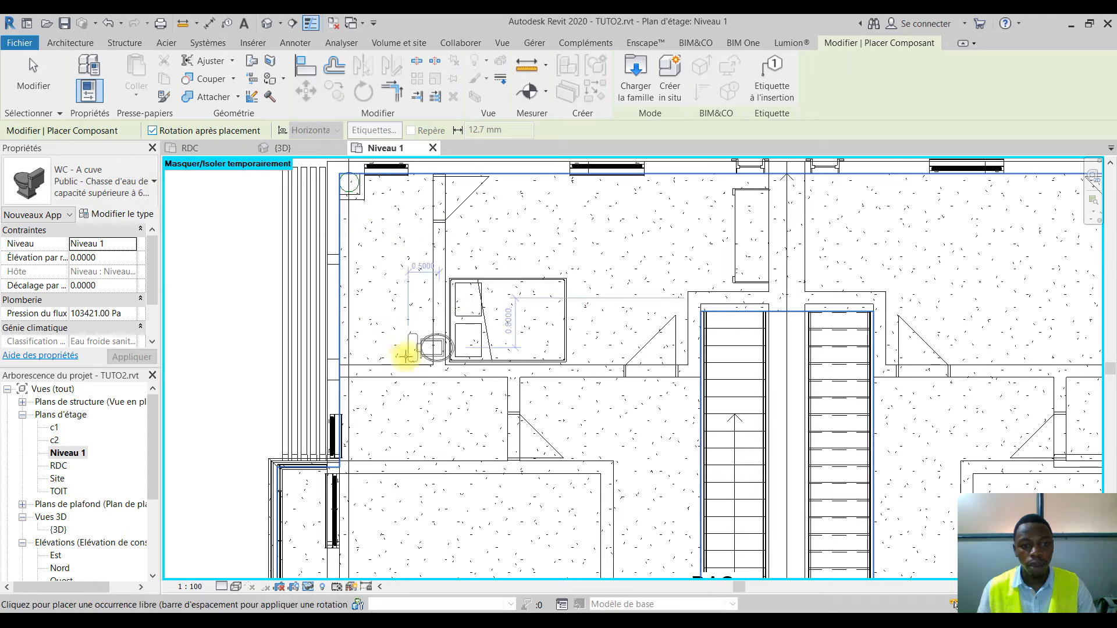
left_click(413, 332)
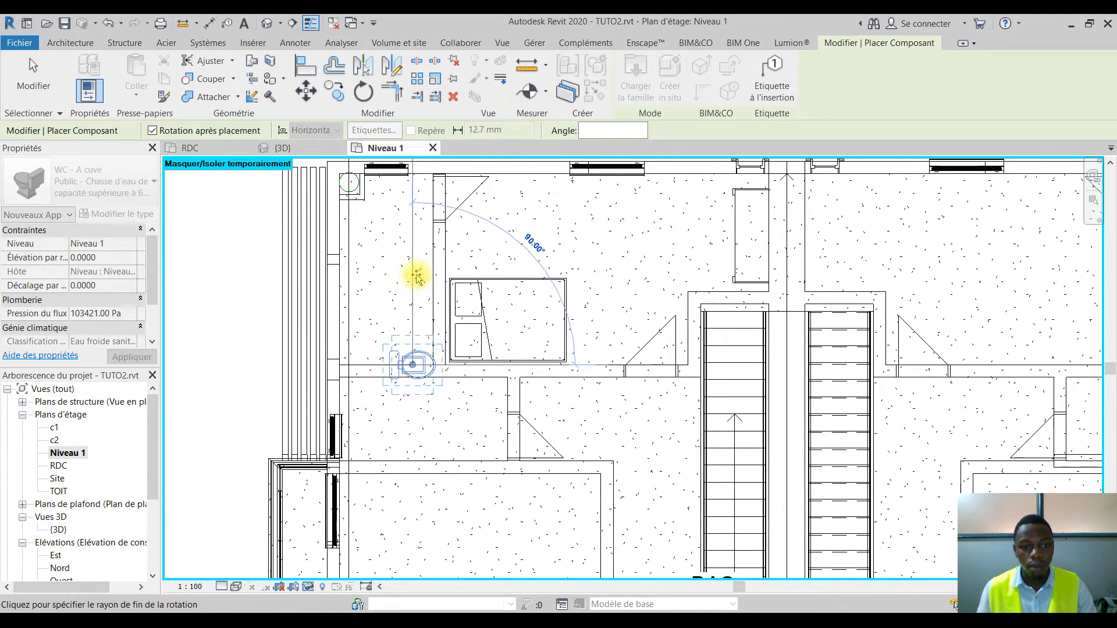
left_click(410, 271)
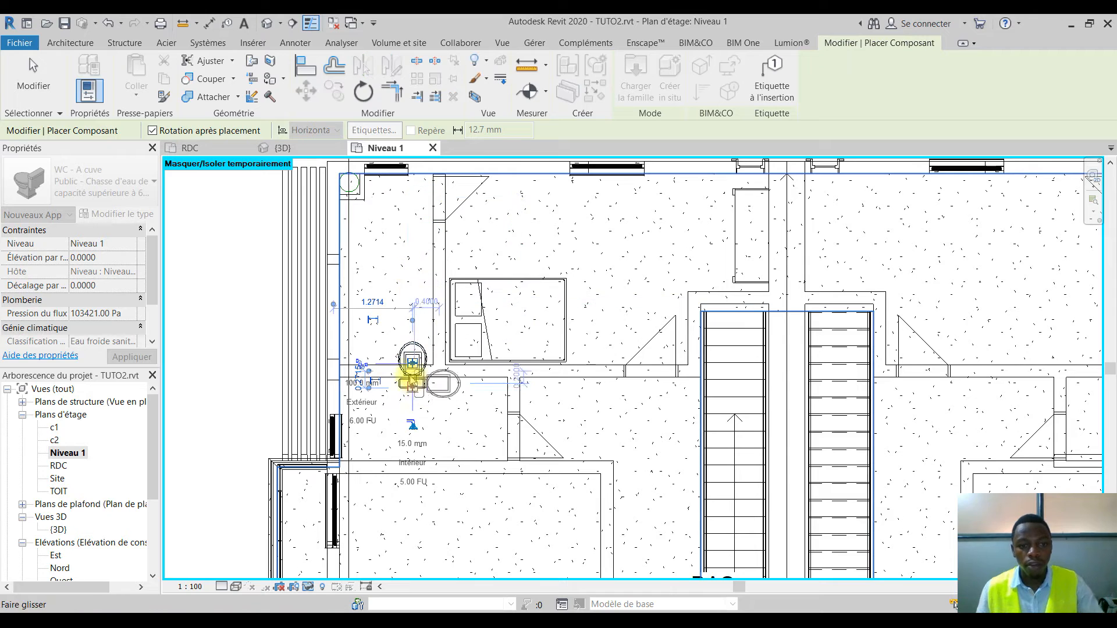
scroll(405, 375, "up", 1)
scroll(405, 375, "up", 1)
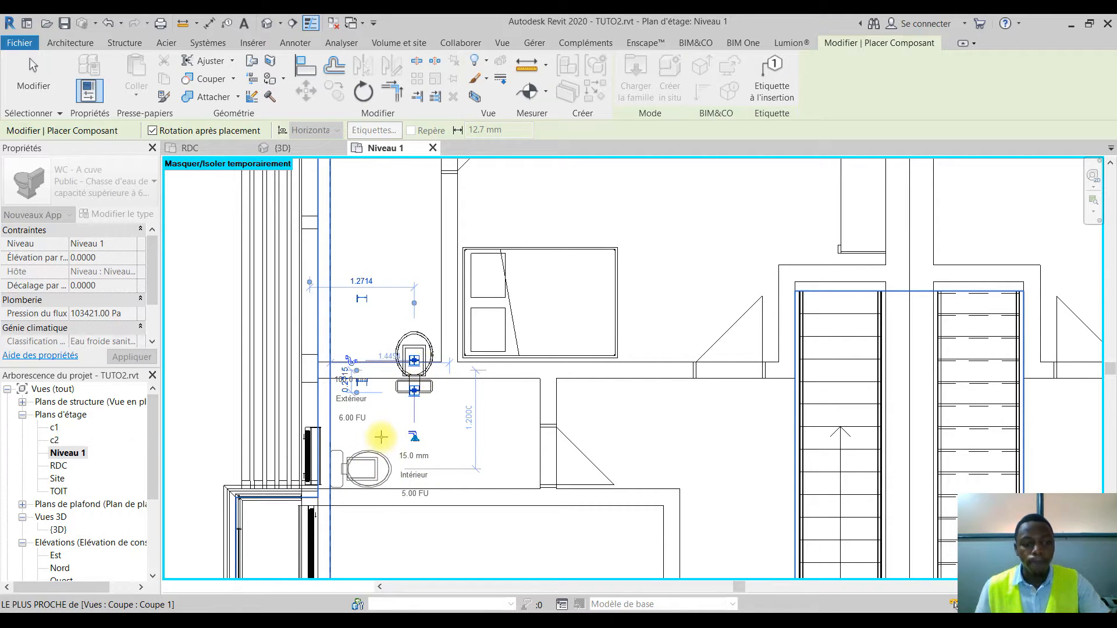
key("Escape")
key("Escape")
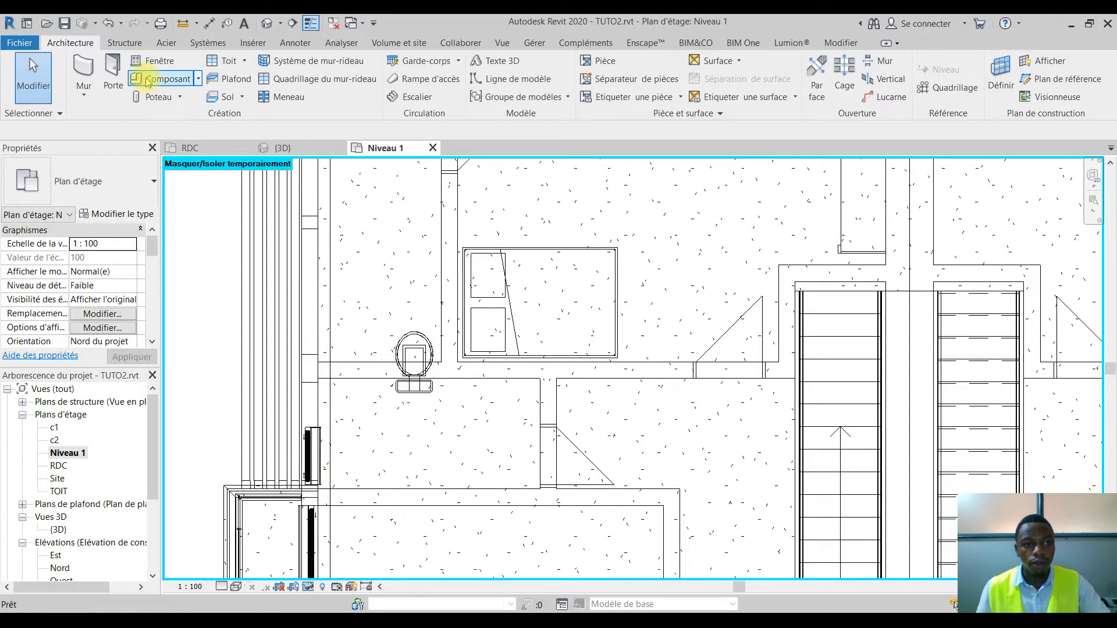
Place a second WC - A cuve in the small room below the bathroom, with its tank against the exterior wall
key("c")
key("m")
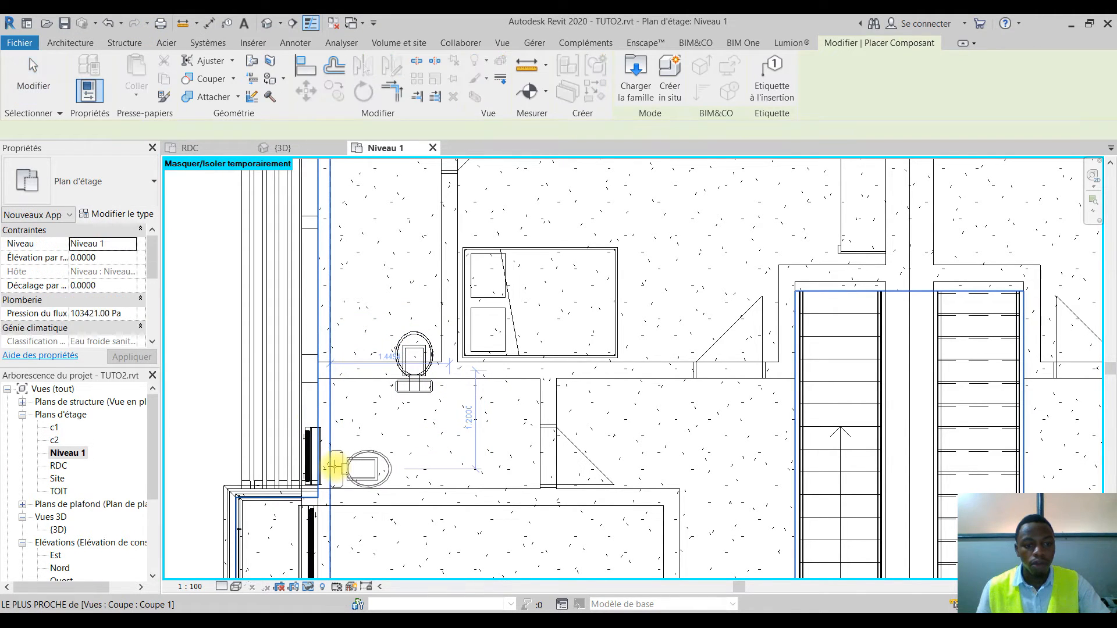
left_click(336, 465)
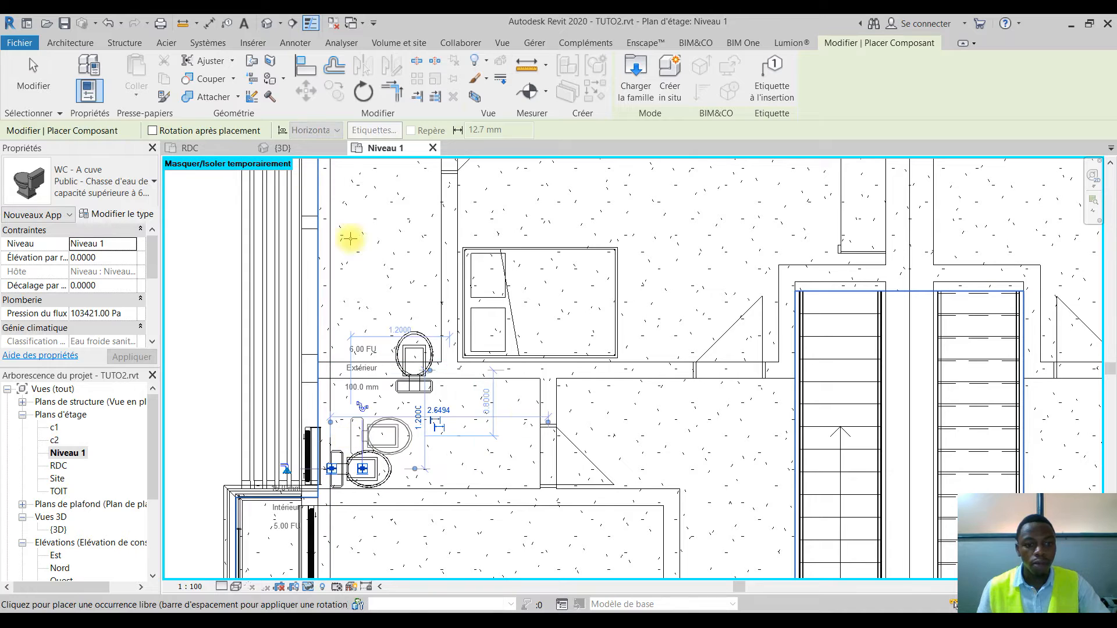
key("Escape")
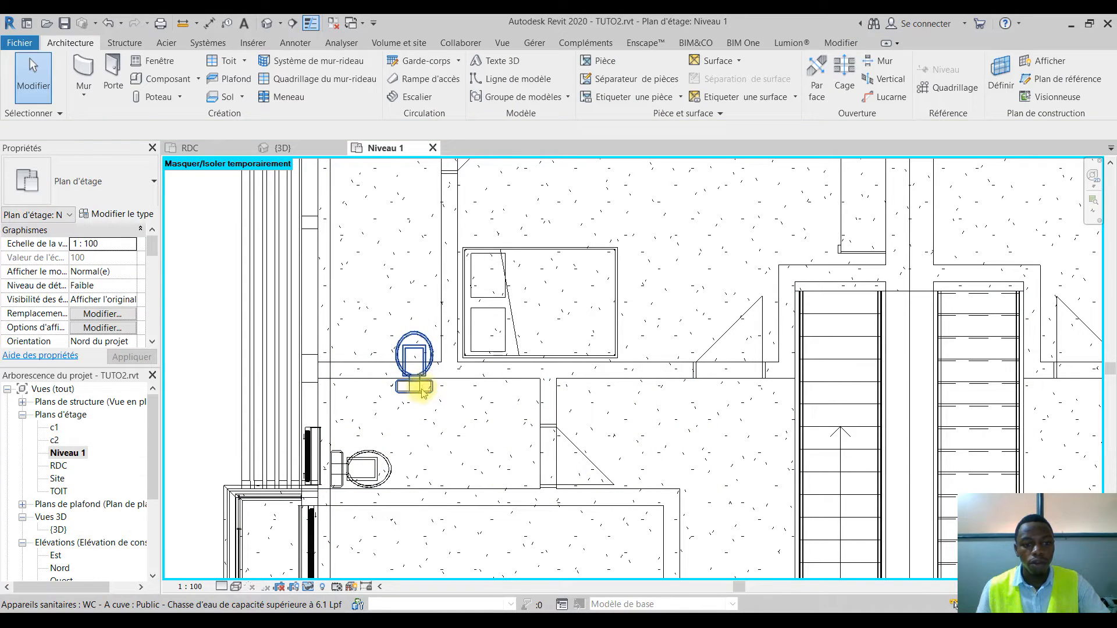
Move the first WC up into the bathroom so its tank sits against the upper face of the horizontal partition
left_click(416, 381)
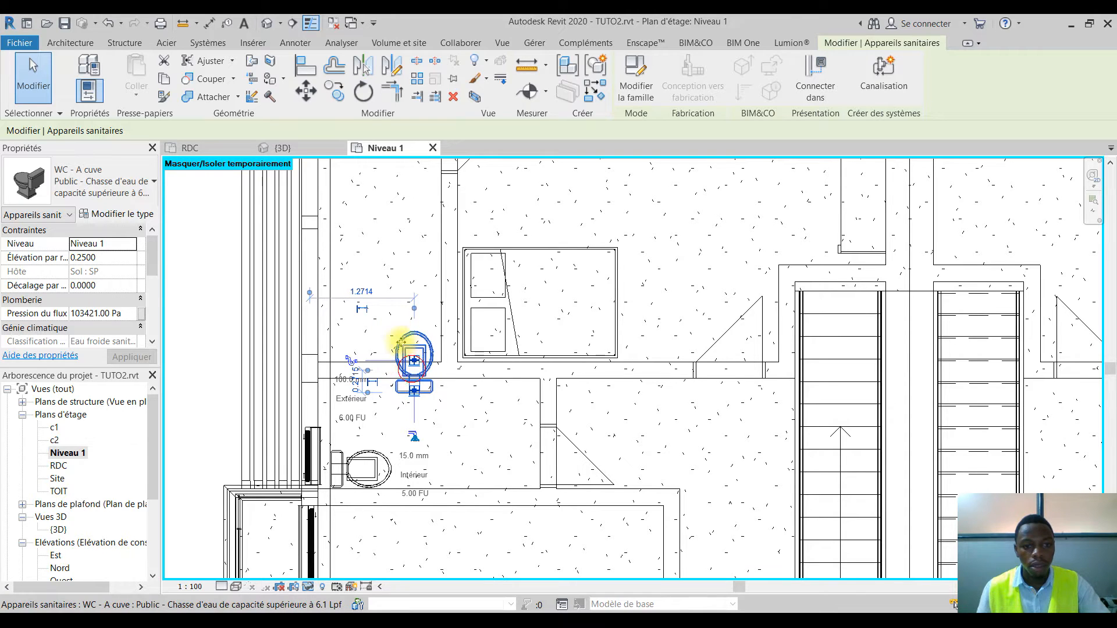
mouse_move(400, 342)
left_mouse_down()
mouse_move(391, 317)
mouse_move(398, 338)
left_mouse_up()
key("Escape")
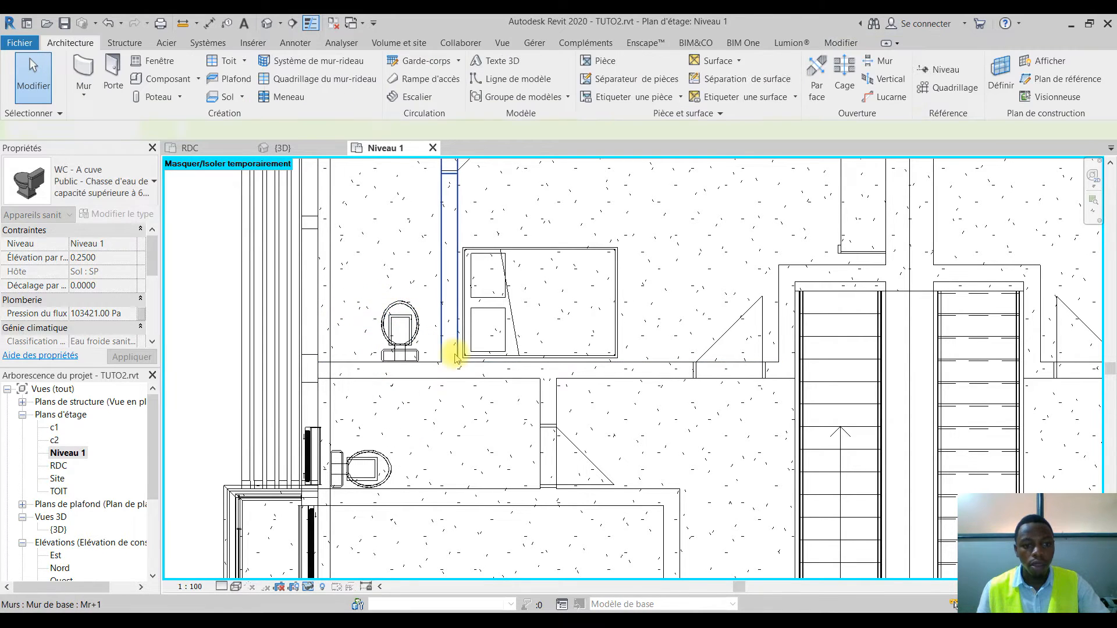
Start loading another component family and open the Eviers folder within Appareillage
middle_click_drag(424, 349, 420, 427)
middle_click_drag(419, 527, 474, 358)
scroll(416, 503, "down", 1)
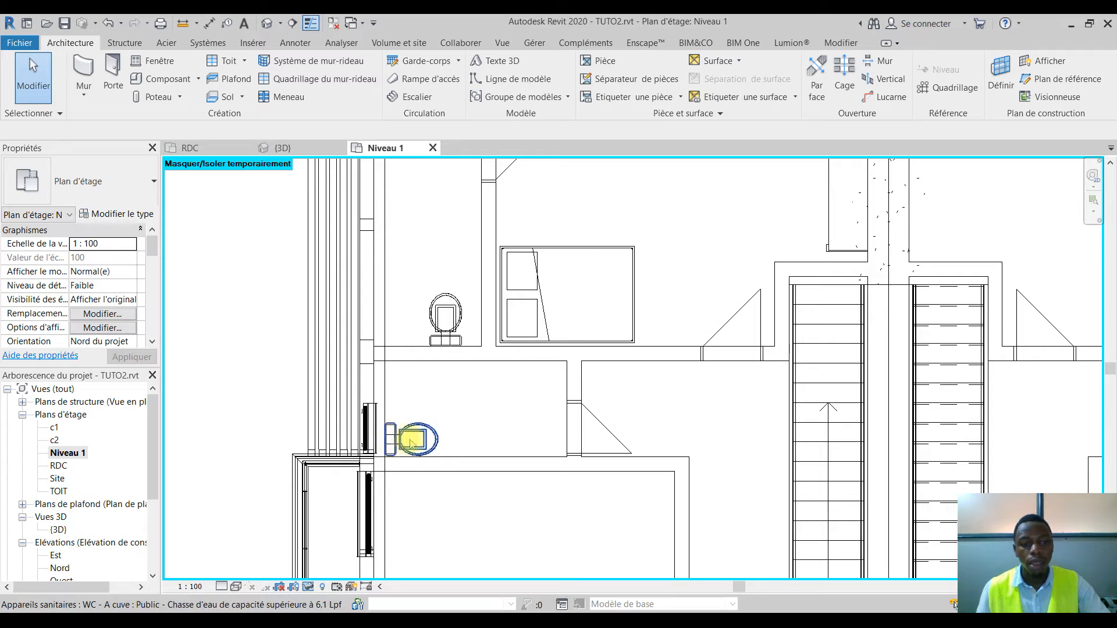
mouse_move(437, 461)
middle_mouse_down()
mouse_move(419, 442)
mouse_move(419, 496)
middle_mouse_up()
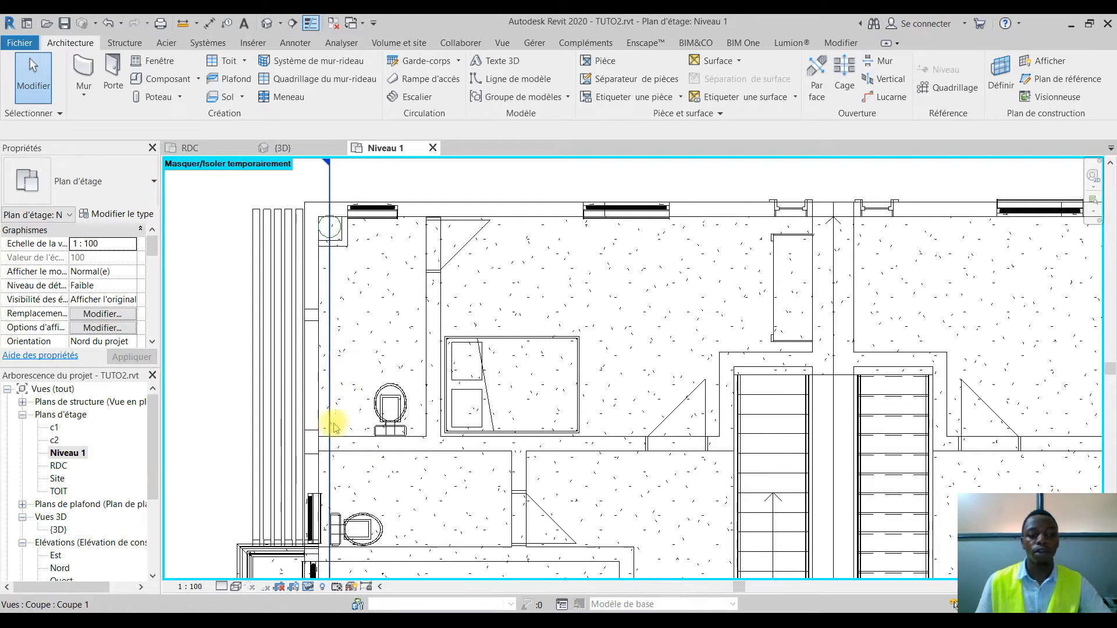
middle_click_drag(366, 491, 384, 469)
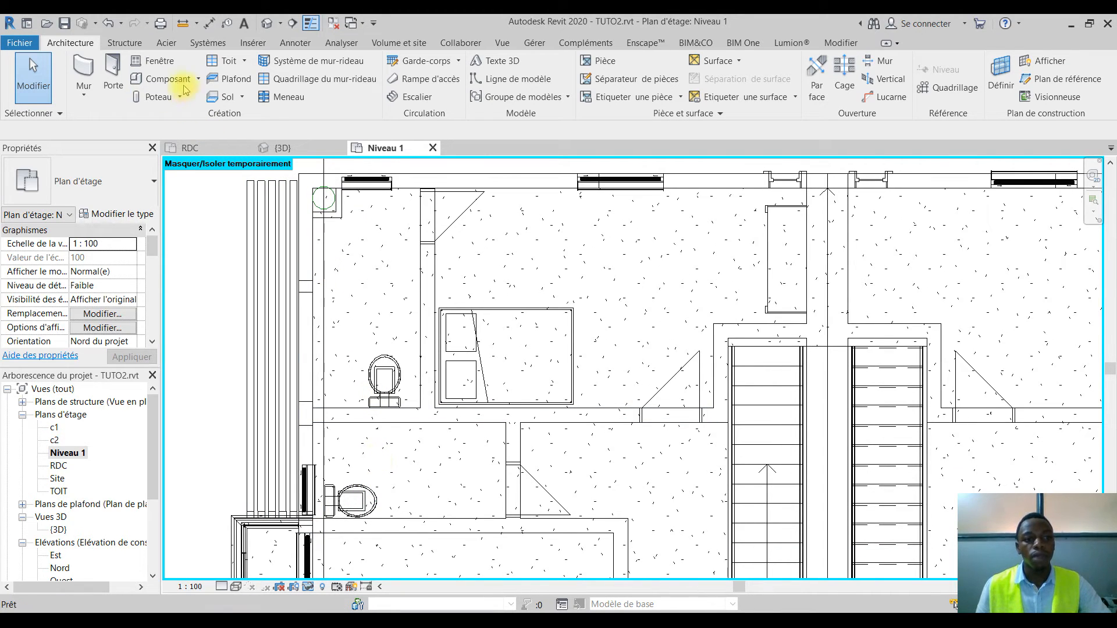
left_click(172, 82)
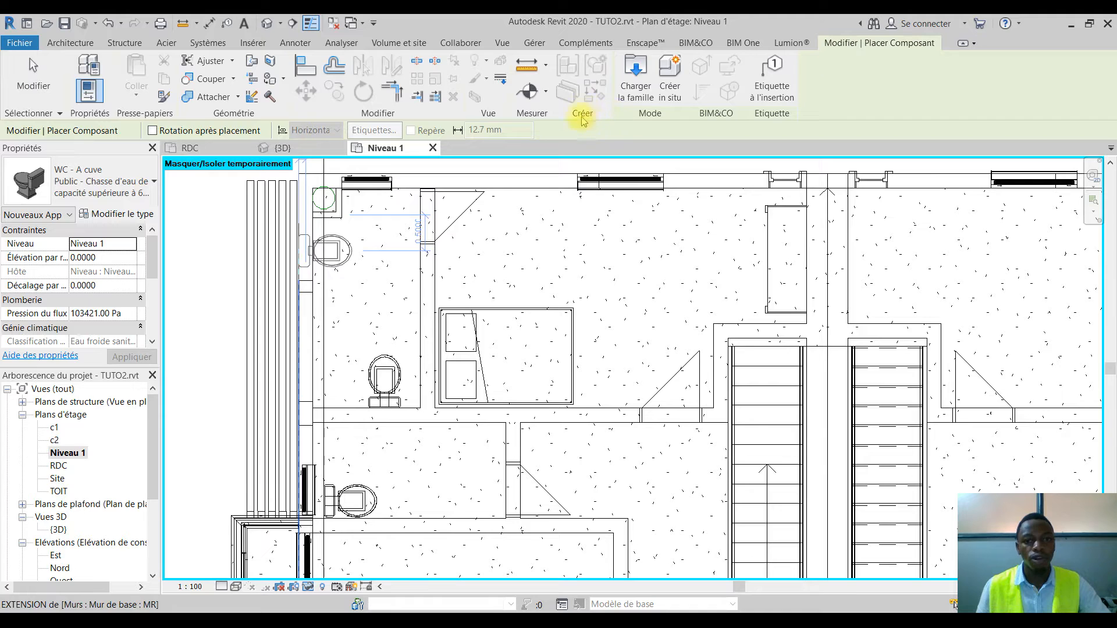
left_click(631, 69)
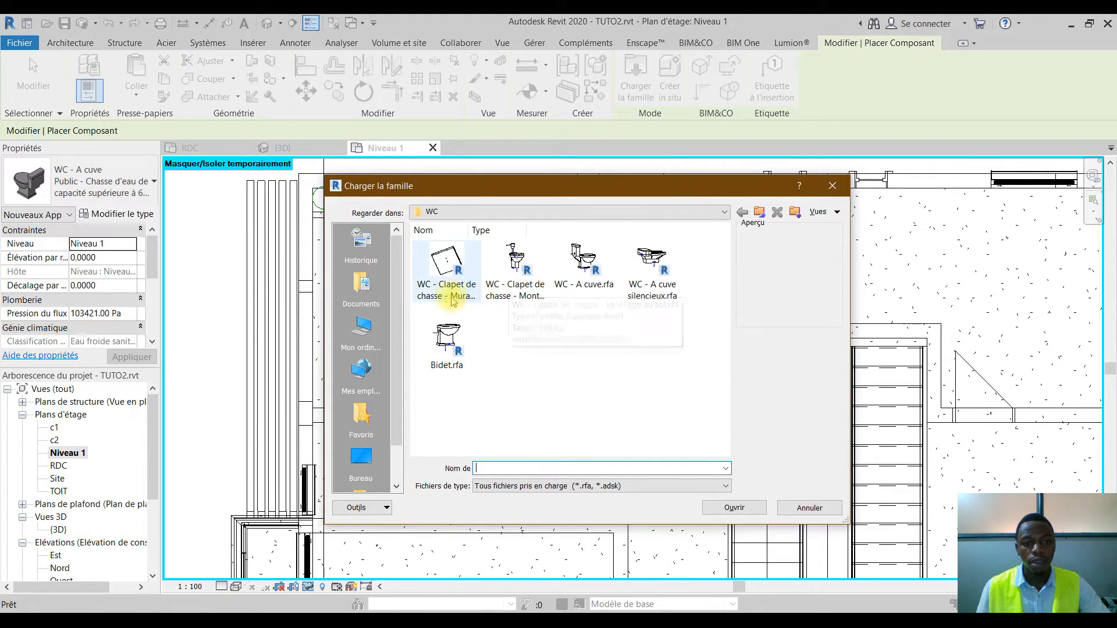
left_click(744, 213)
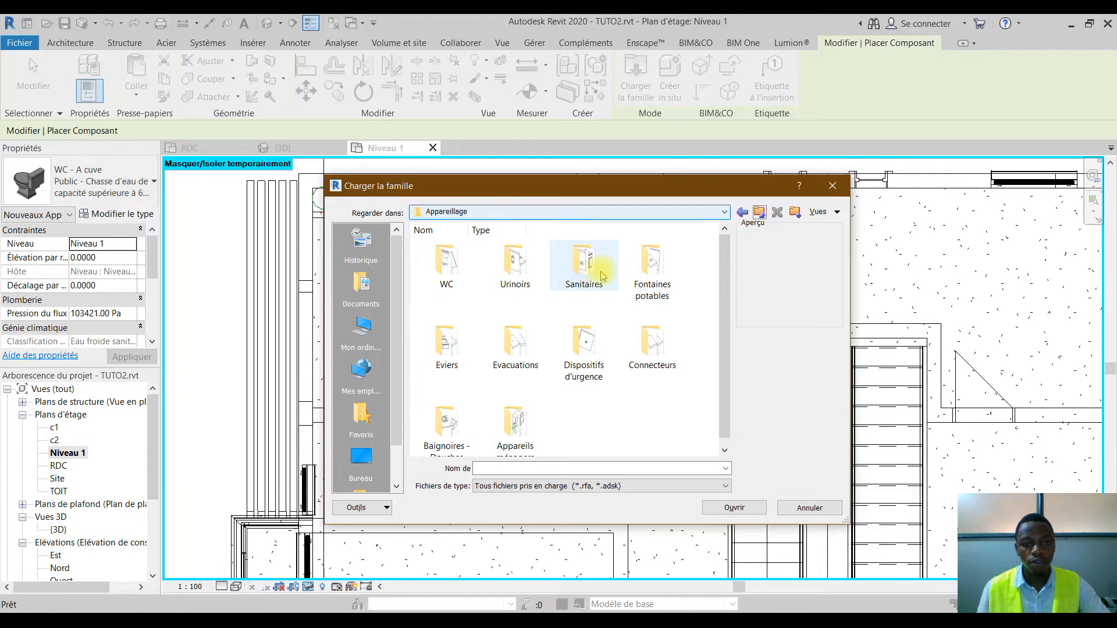
double_click(446, 349)
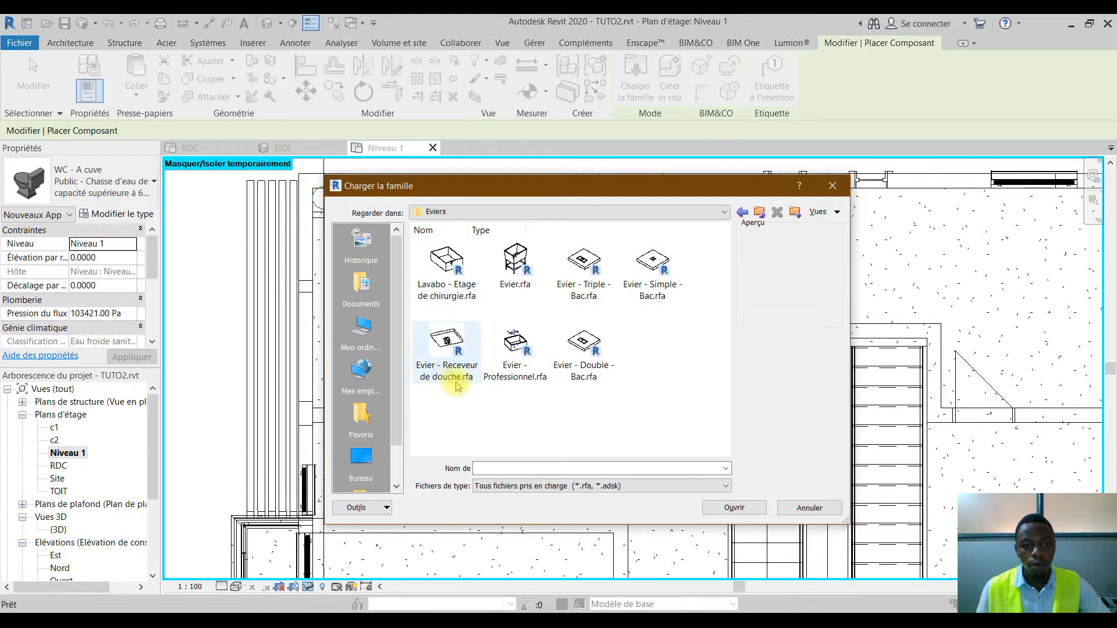
Preview the sink families in the Eviers folder and load Evier - Professionnel.rfa into the project
left_click(591, 279)
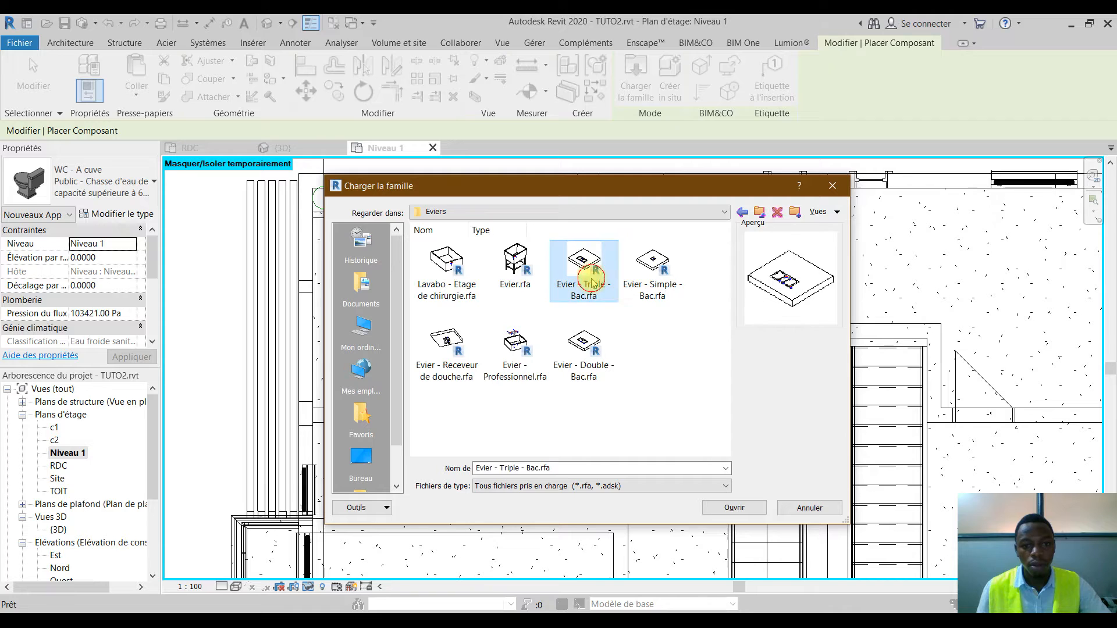
left_click(660, 267)
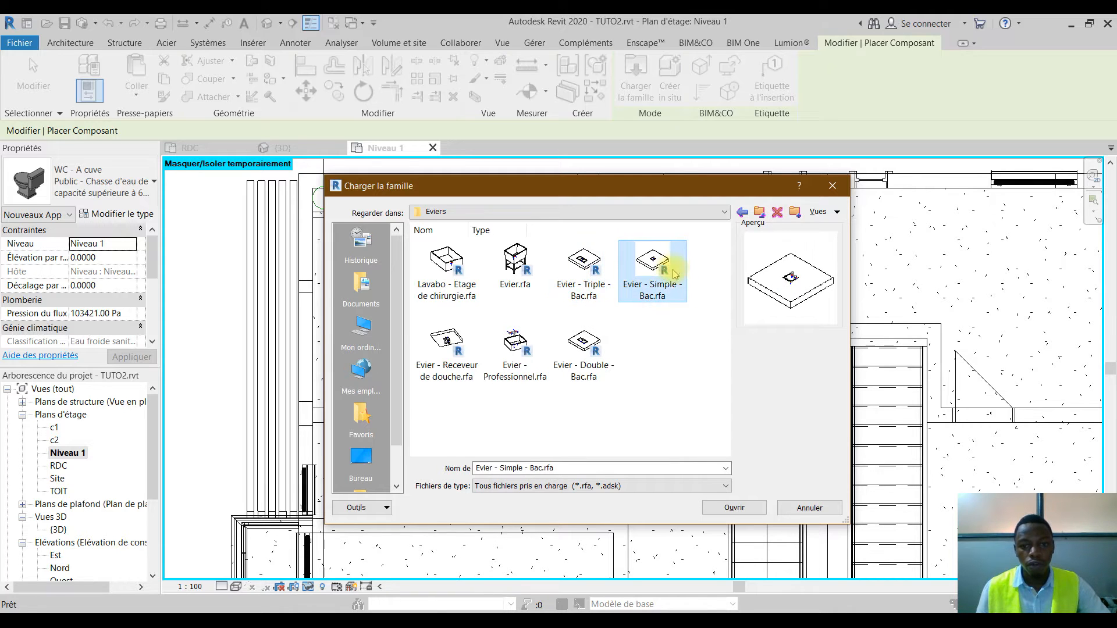
left_click(562, 356)
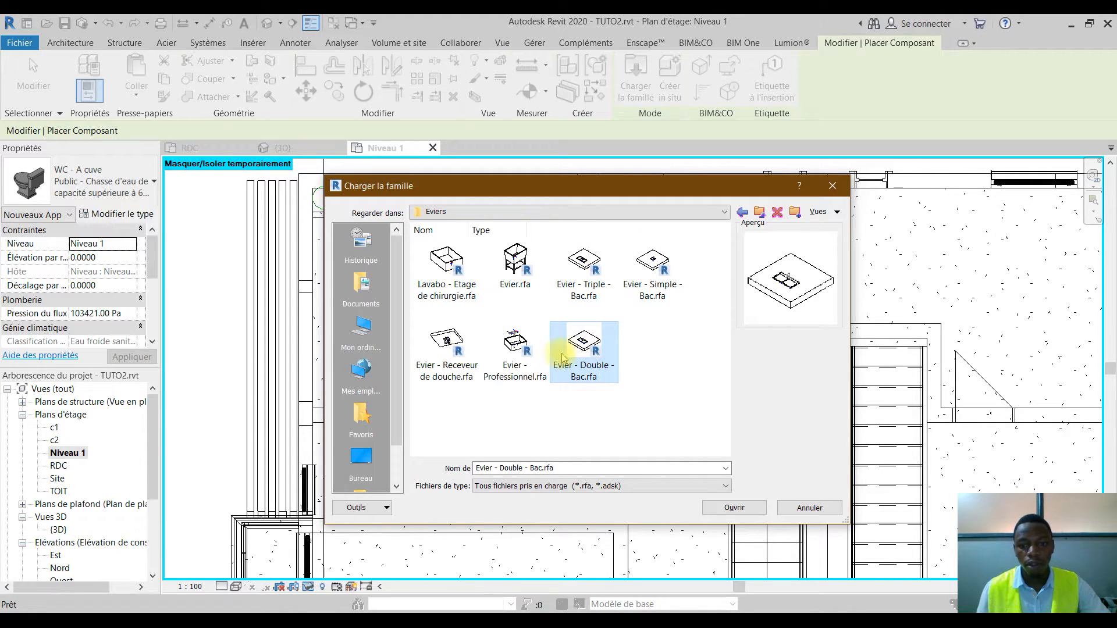
left_click(517, 349)
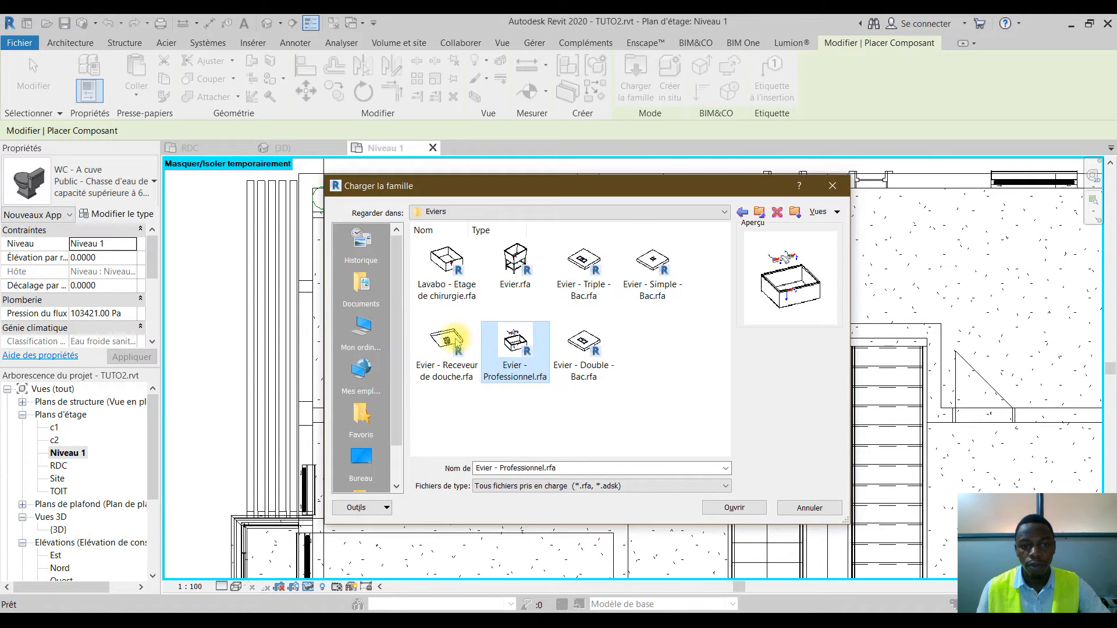
left_click(447, 346)
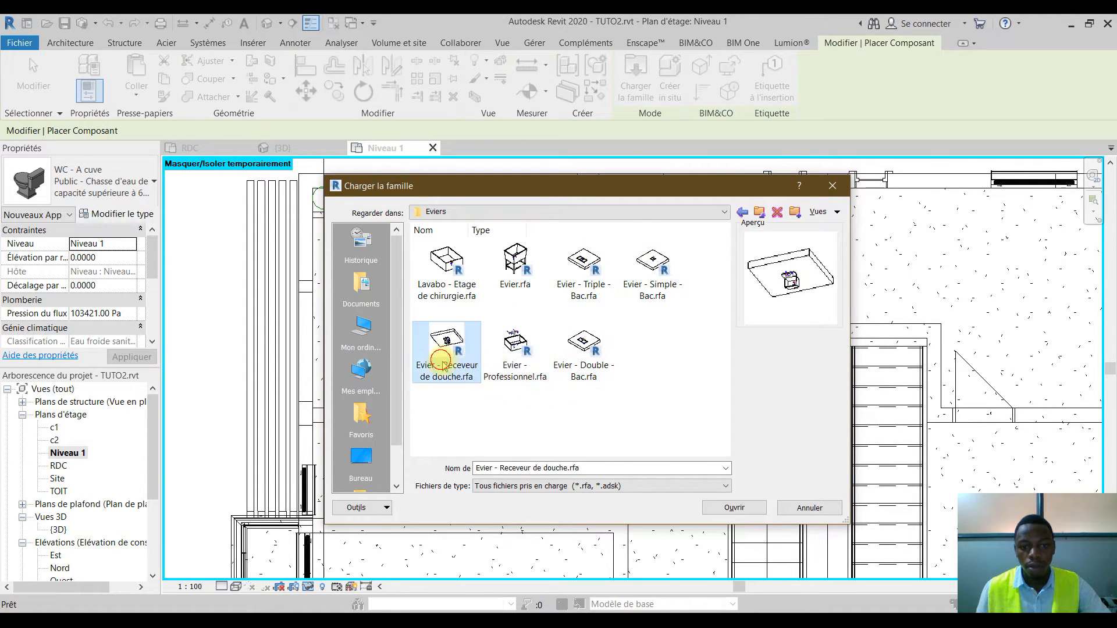
left_click(523, 358)
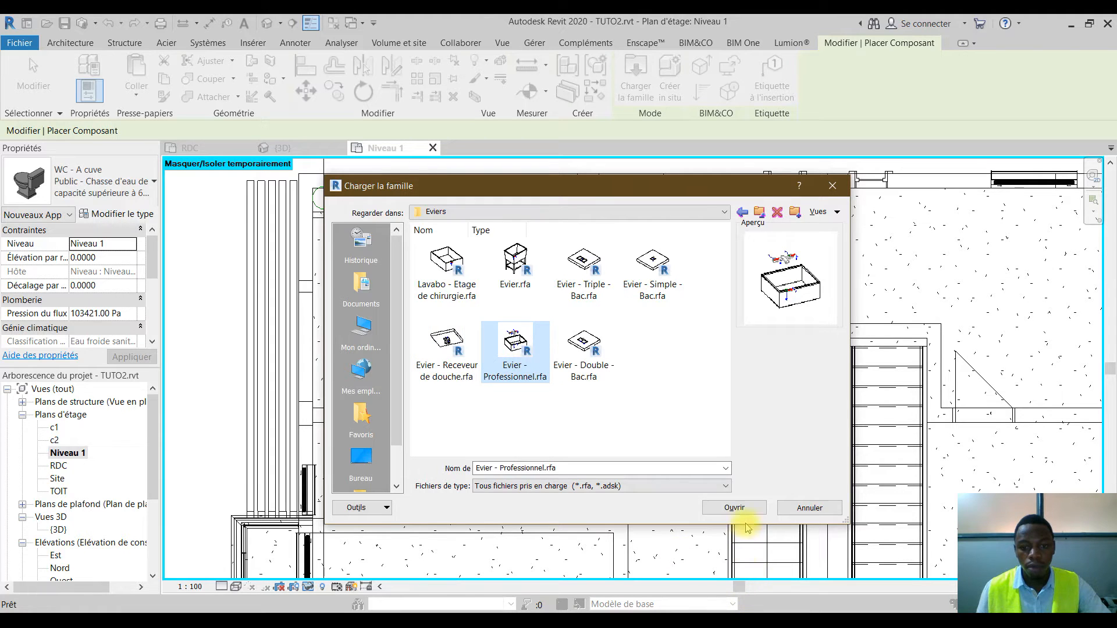
left_click(736, 508)
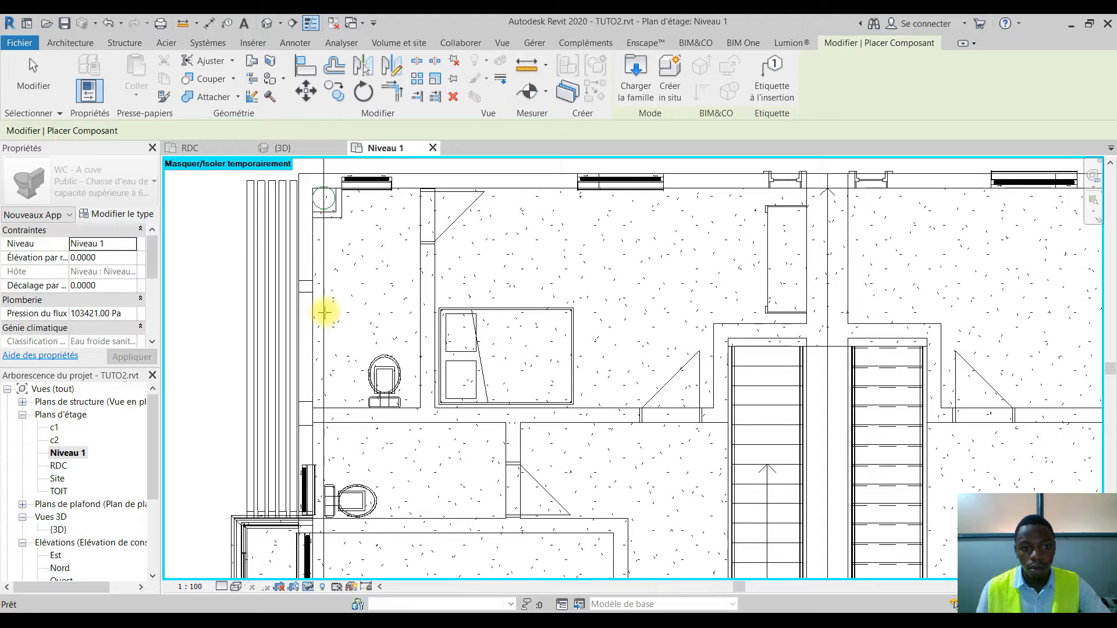
Start loading another component family and check the Equipement folder of MEP Plomberie for bathroom fixtures
left_click(635, 76)
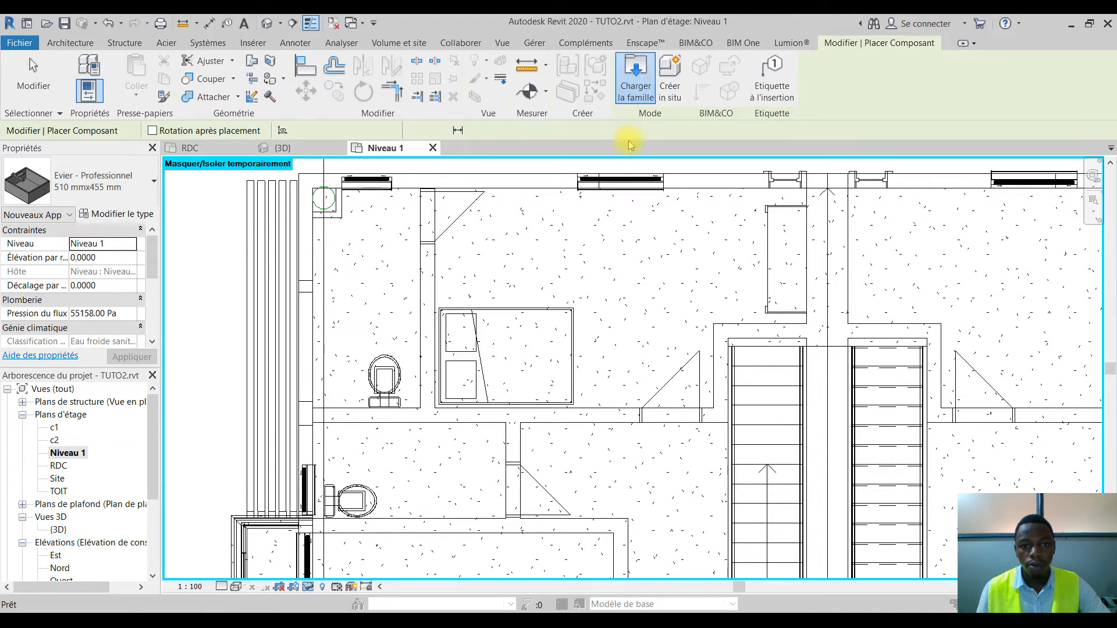
left_click(759, 213)
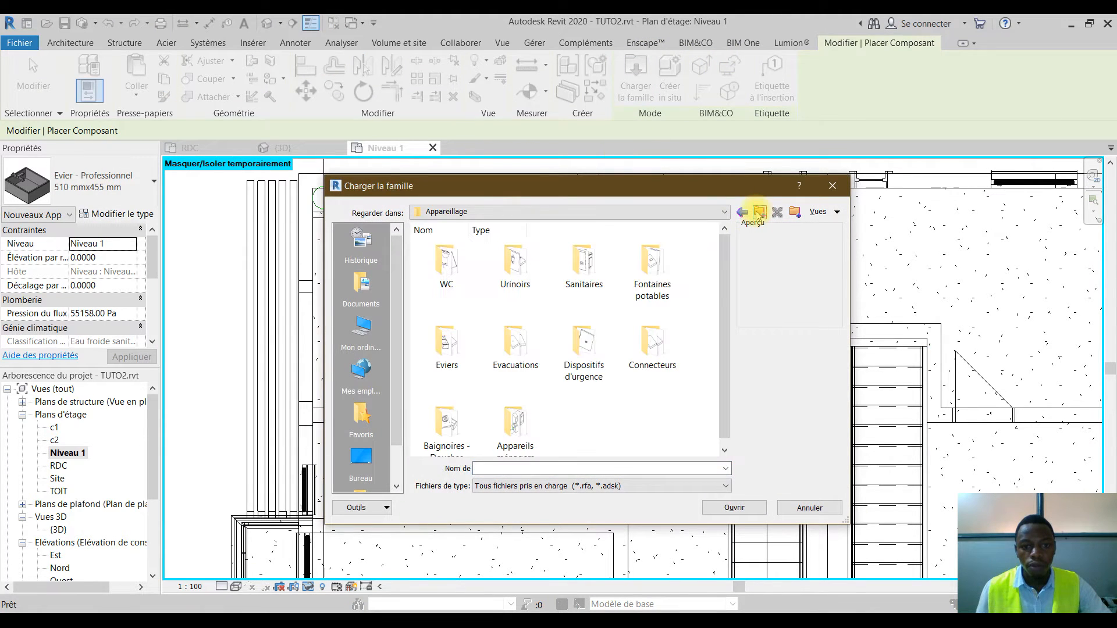
left_click(758, 213)
double_click(451, 264)
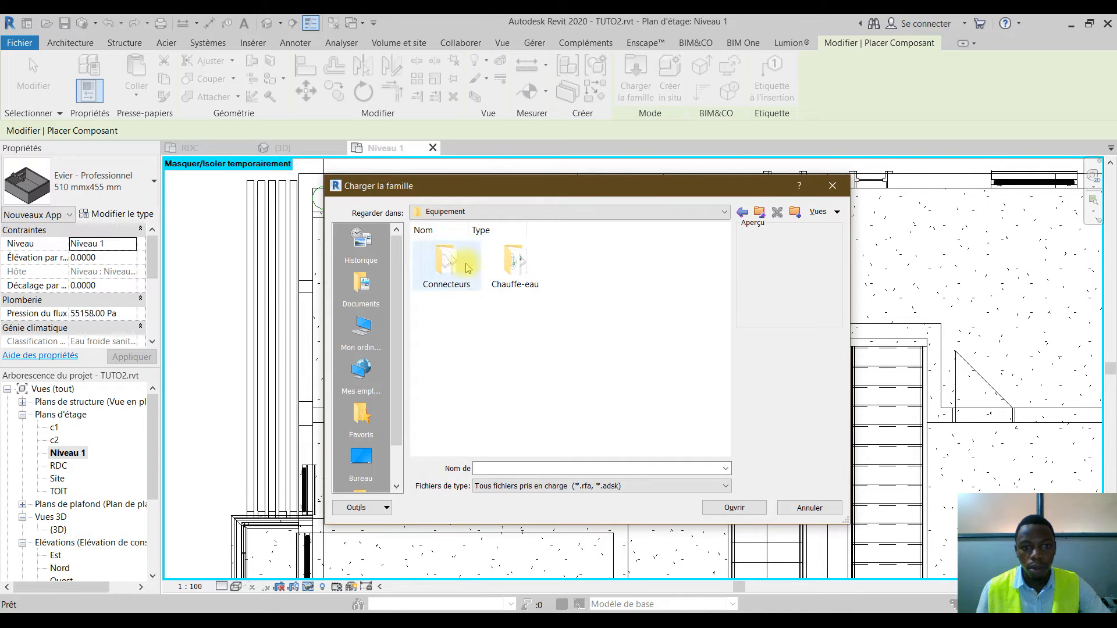
left_click(759, 213)
Look through the Robinetterie, Raccords and Accessoires folders of MEP Tuyauterie for a suitable fixture family
left_click_drag(724, 280, 520, 289)
double_click(519, 289)
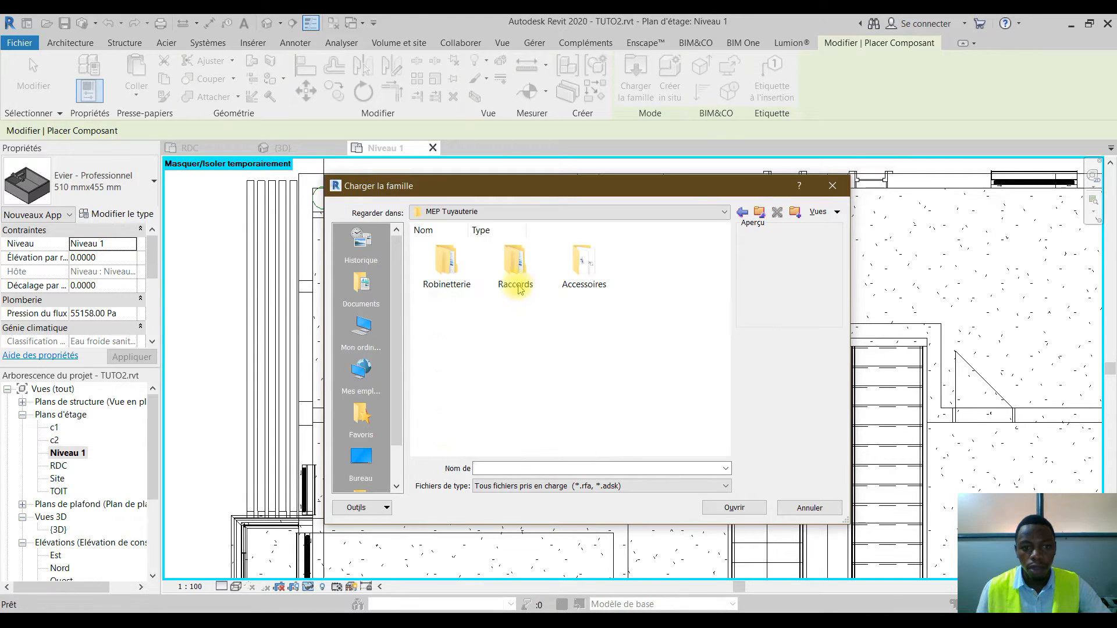
double_click(600, 268)
left_click(758, 212)
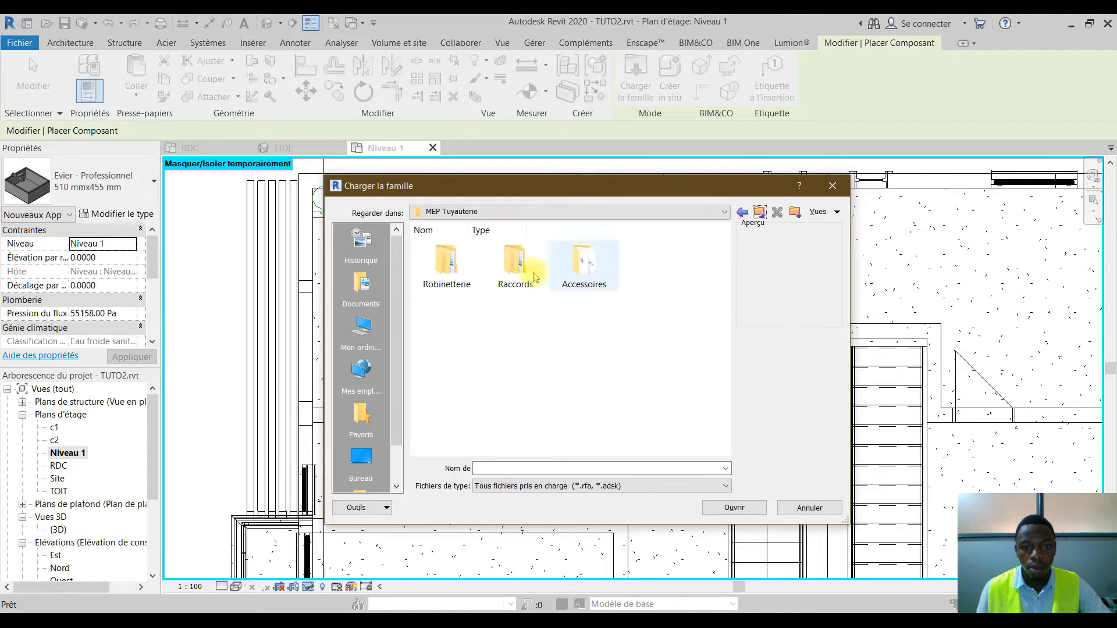
double_click(459, 266)
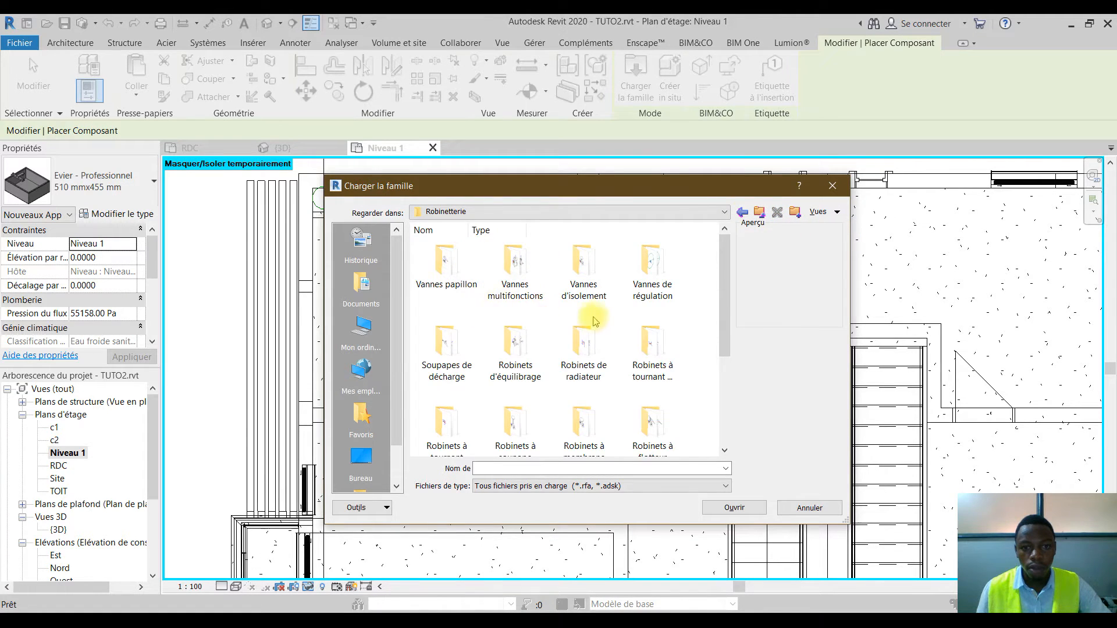
scroll(526, 400, "down", 3)
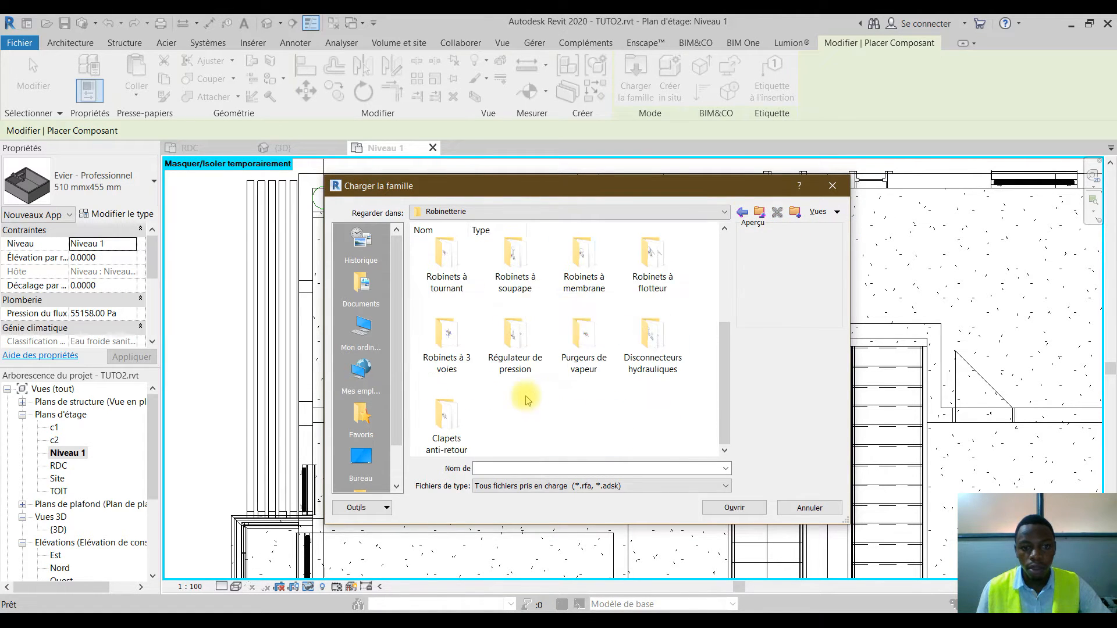
left_click(752, 217)
double_click(515, 256)
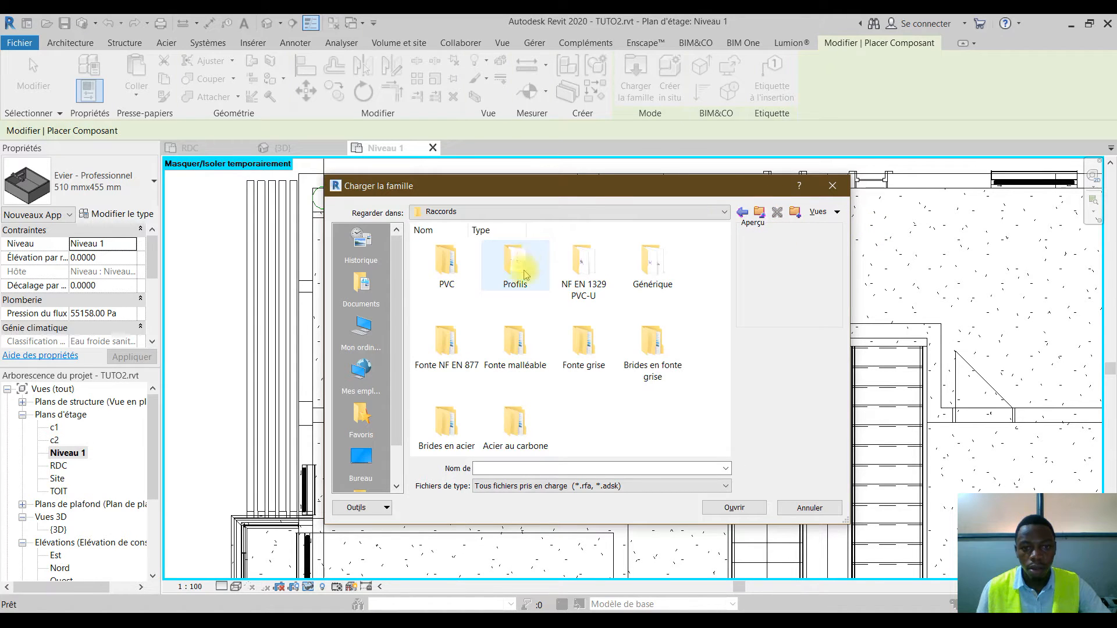
left_click(756, 217)
double_click(581, 261)
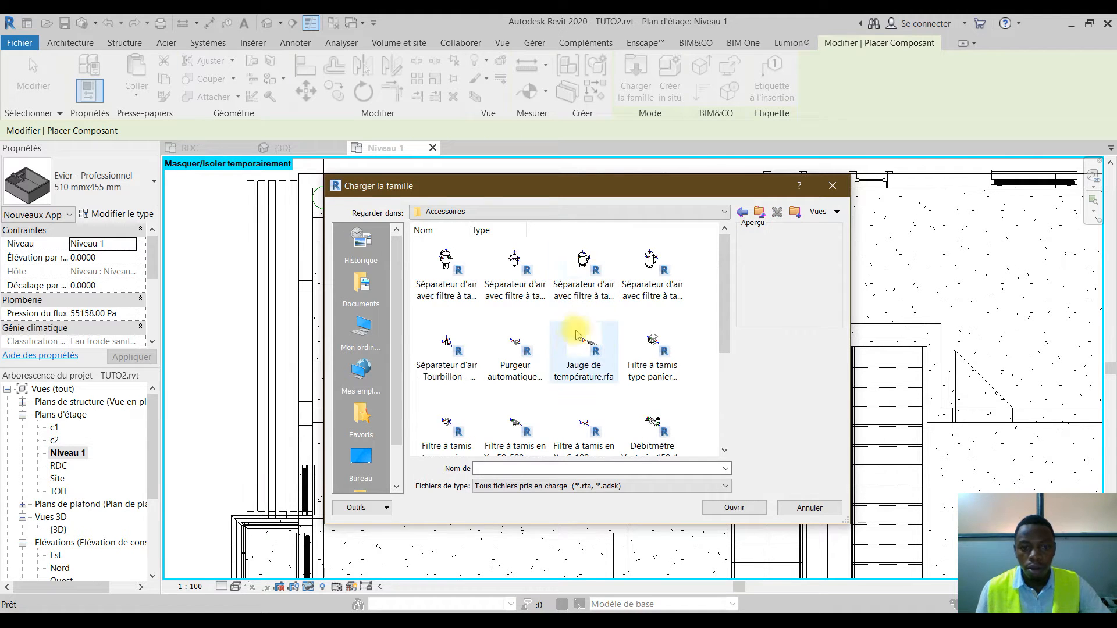
scroll(581, 343, "down", 3)
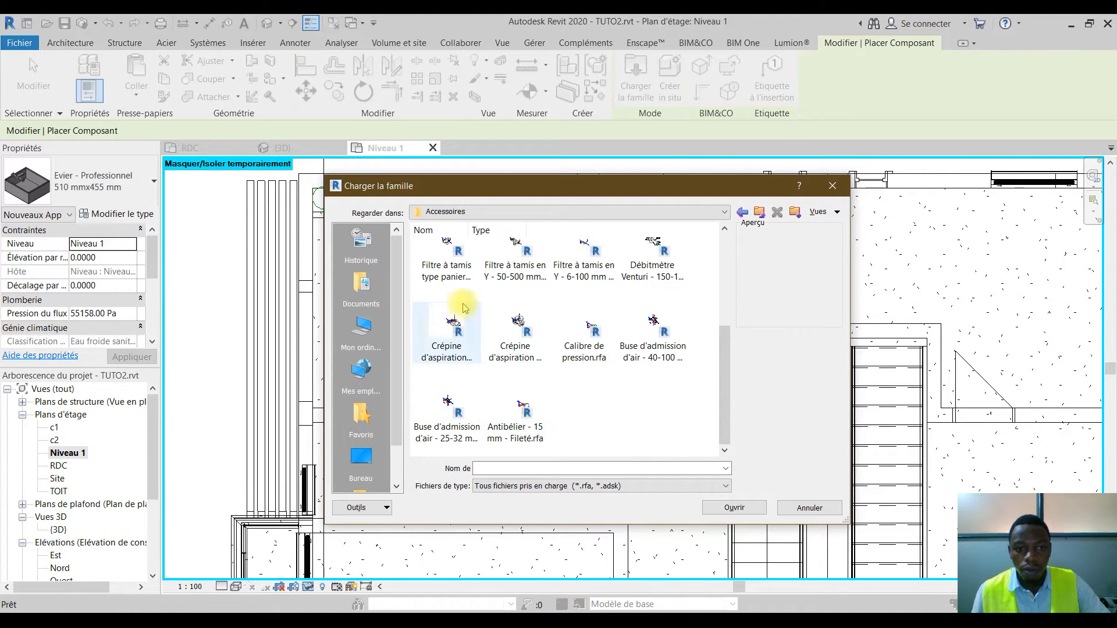
scroll(625, 311, "up", 2)
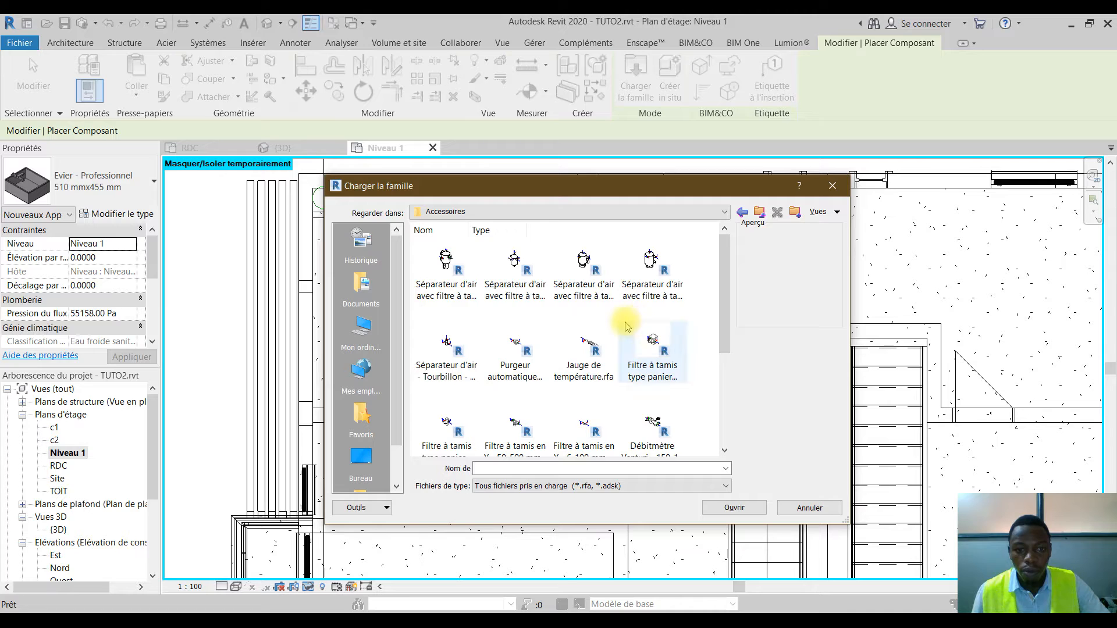
Return to the France library and examine the Chauffe-eau and Connecteurs folders under MEP Plomberie's Equipement
left_click(759, 212)
left_click(759, 212)
left_click_drag(725, 273, 721, 437)
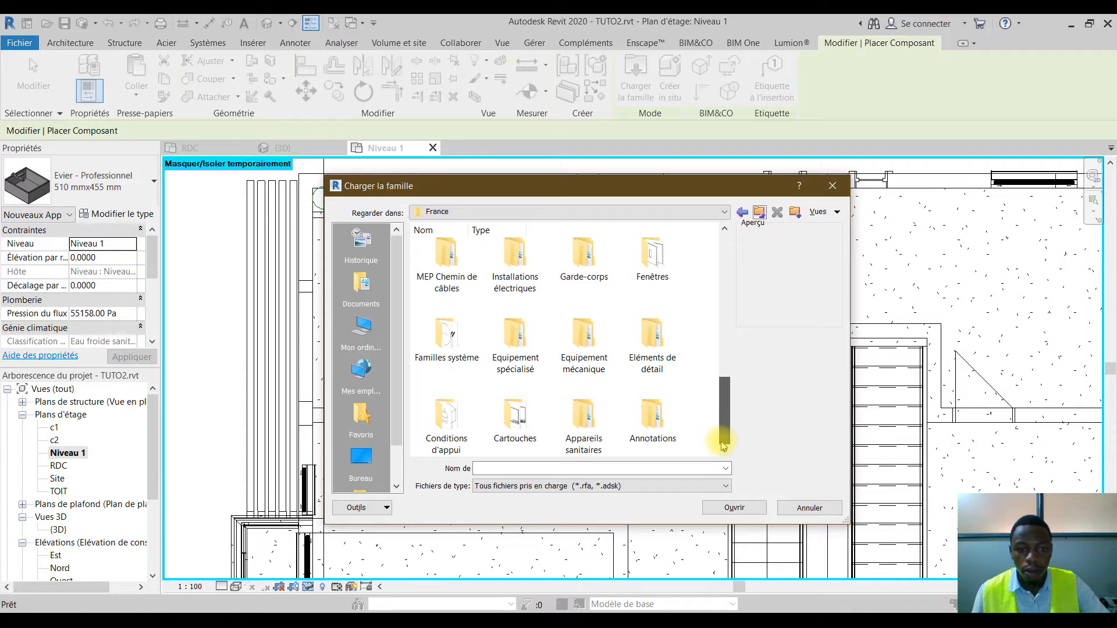
left_click_drag(720, 440, 721, 347)
double_click(655, 353)
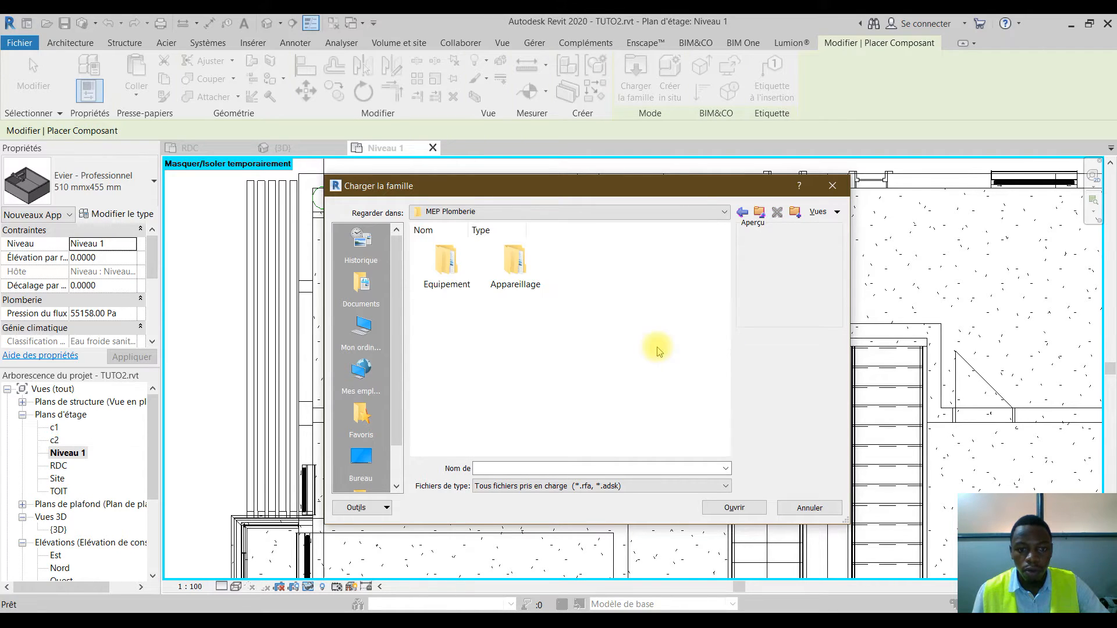
double_click(429, 256)
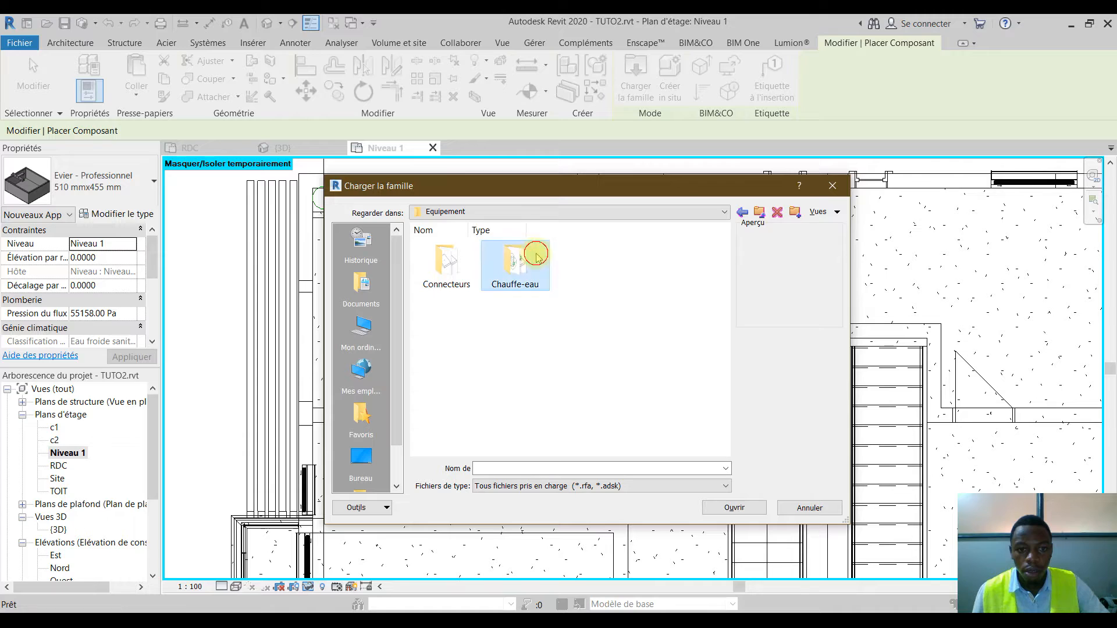
double_click(515, 260)
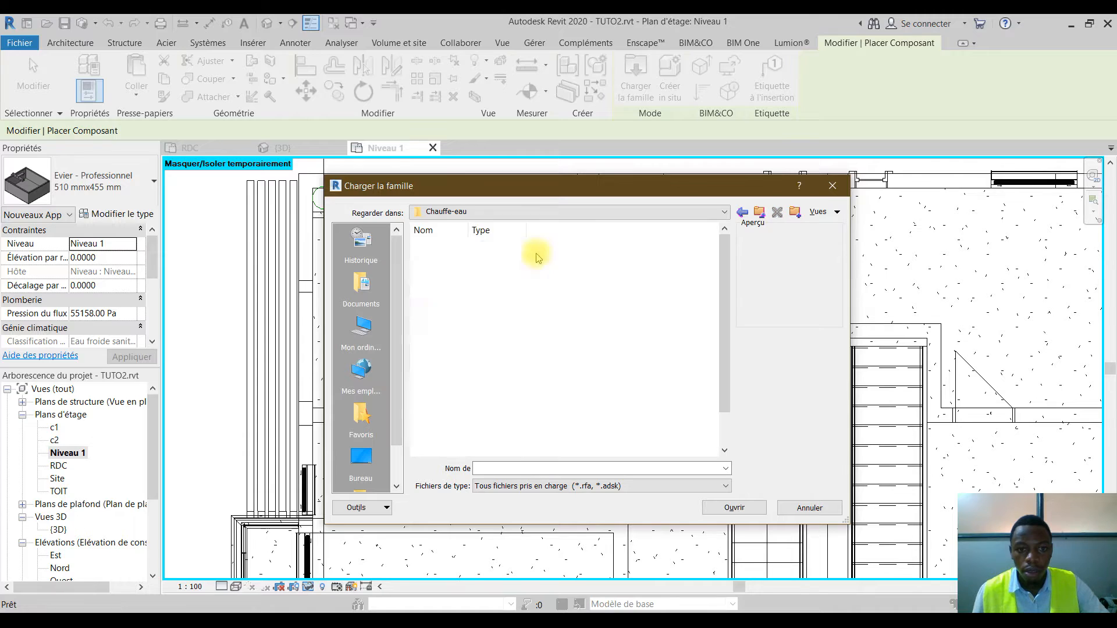
left_click(740, 214)
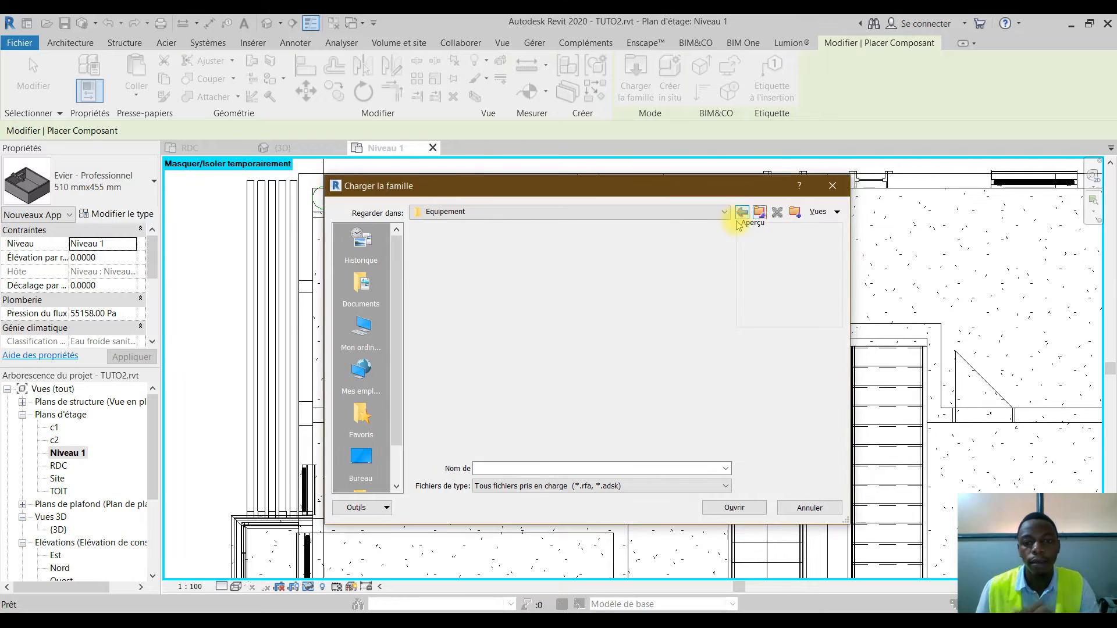
double_click(453, 265)
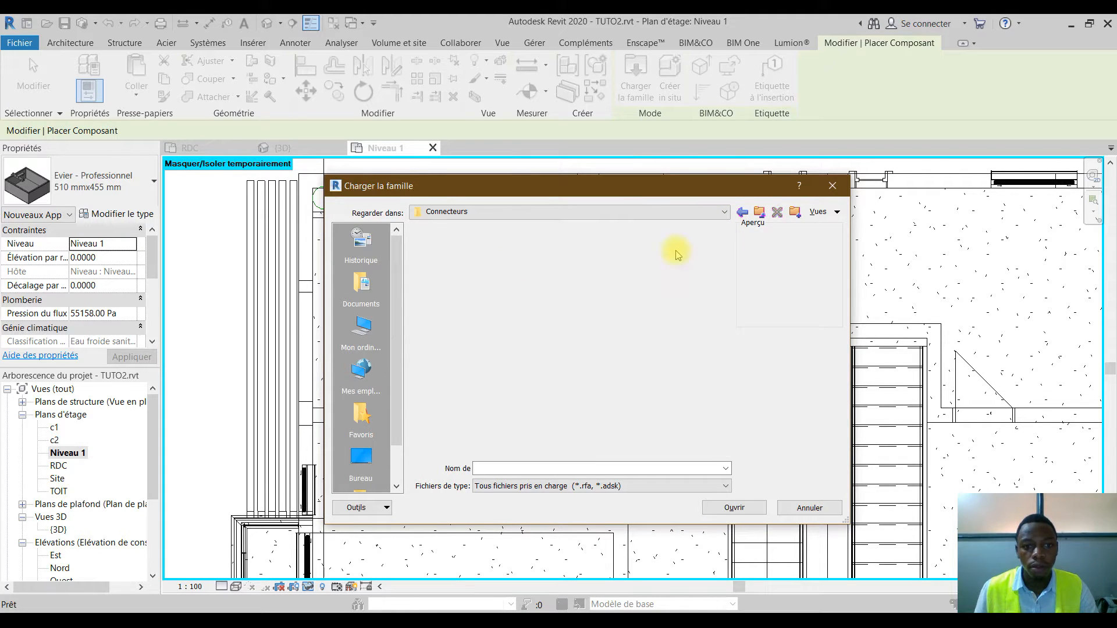
left_click(758, 213)
left_click(758, 213)
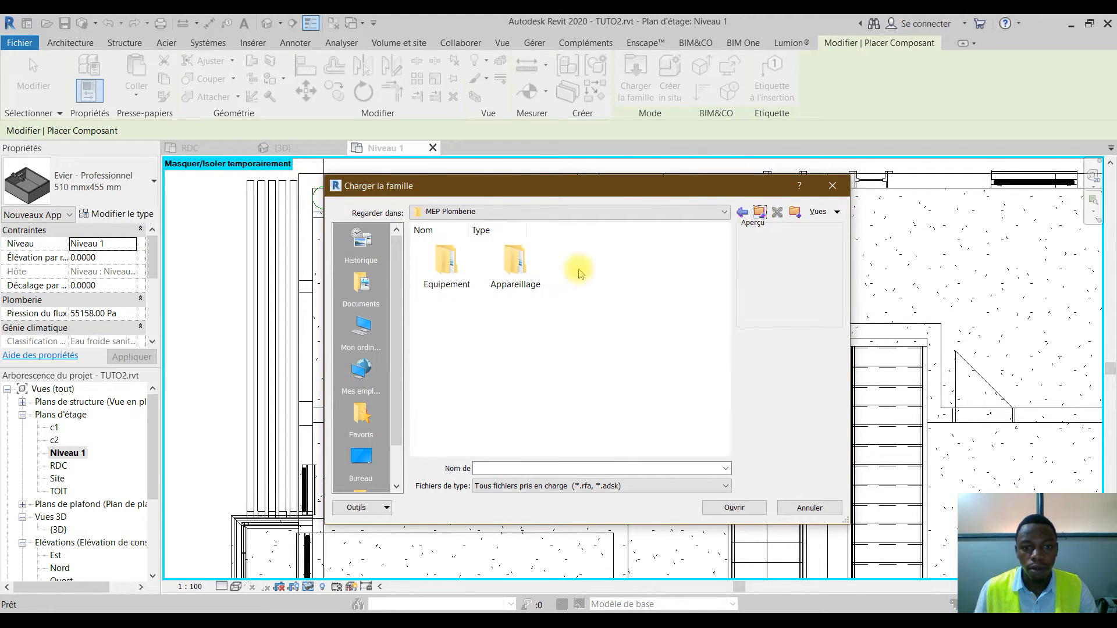
Load the wall-mounted washbasin family Sanitaires - Muraux.rfa from the Sanitaires folder of Appareillage
double_click(531, 268)
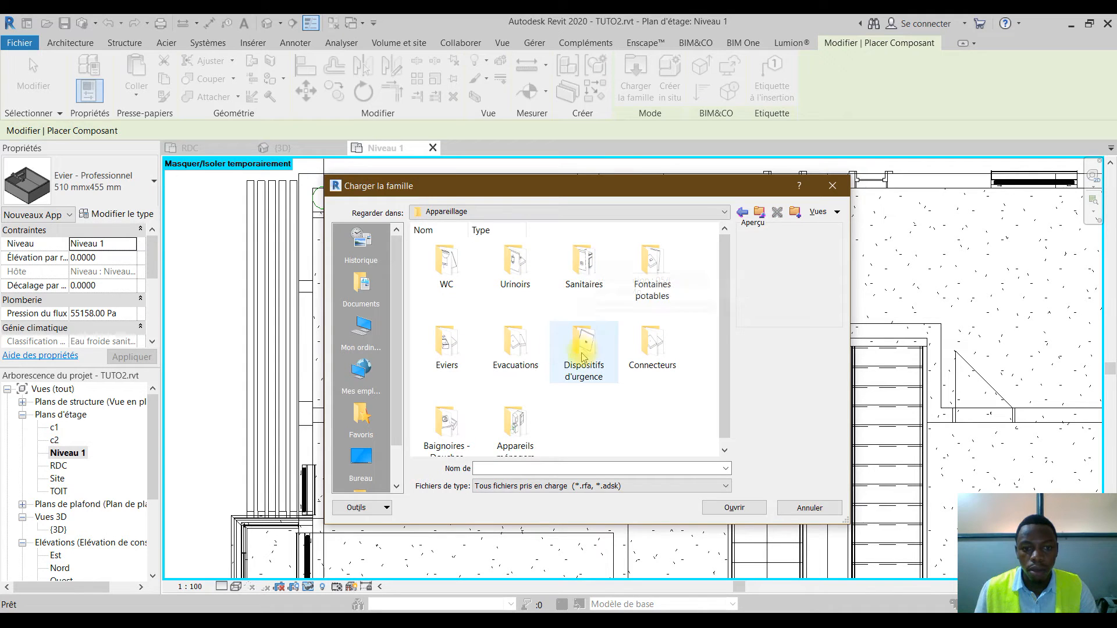
scroll(512, 349, "down", 1)
double_click(525, 267)
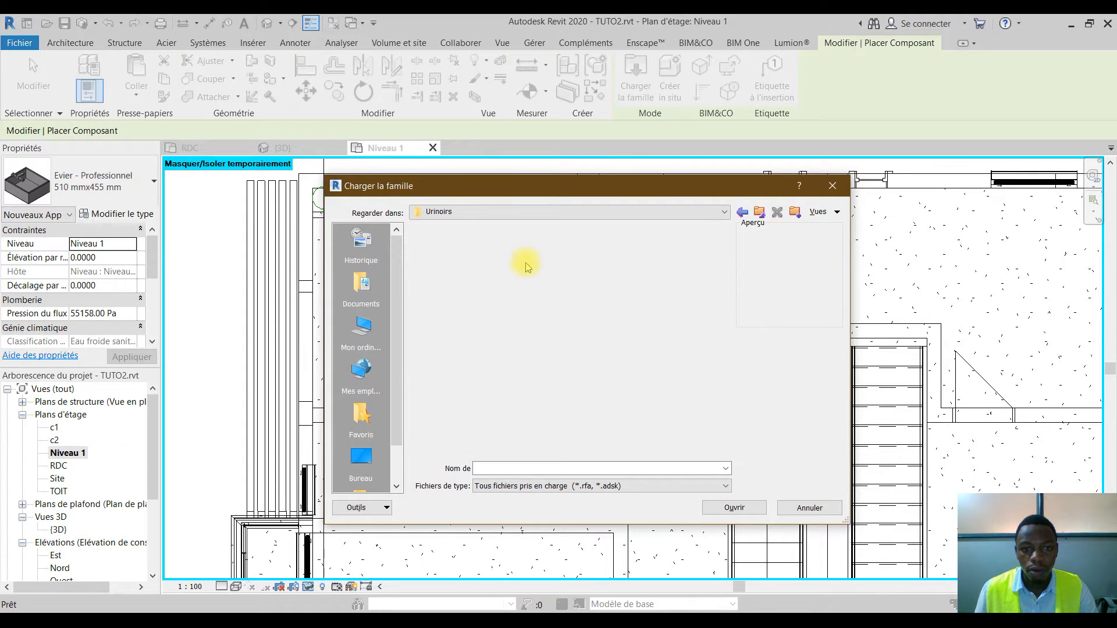
left_click(758, 213)
scroll(523, 425, "down", 1)
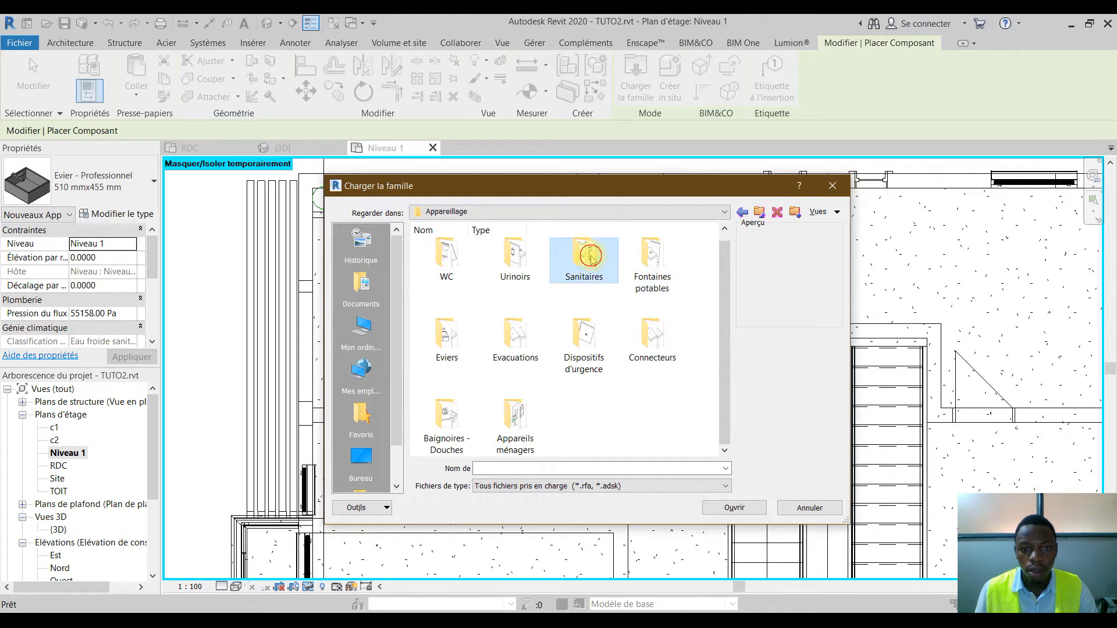
double_click(605, 262)
left_click(531, 259)
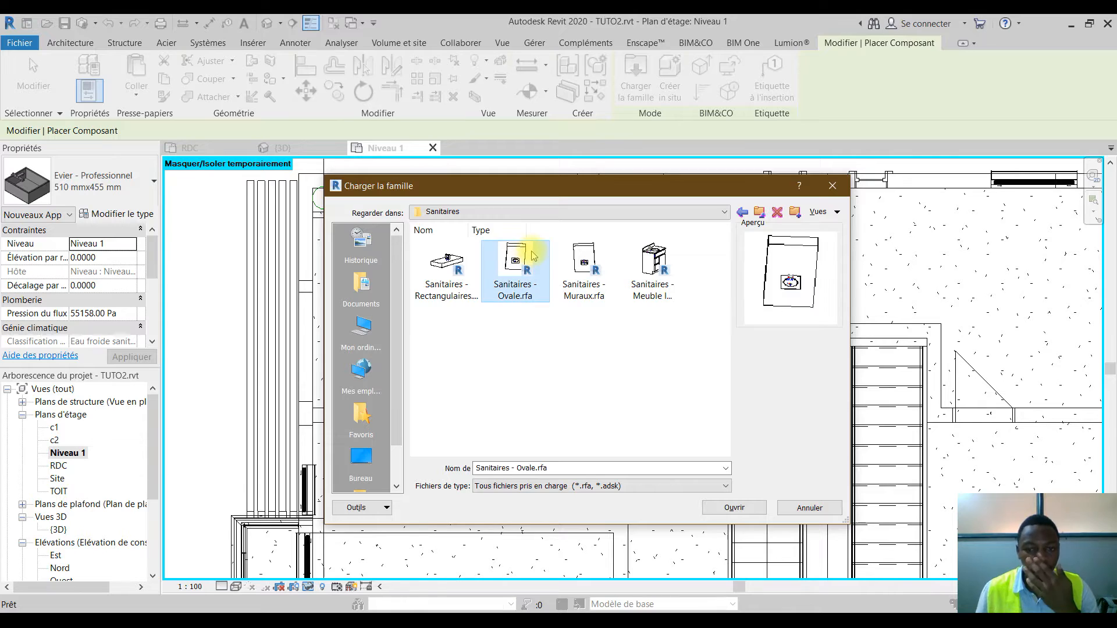
left_click(583, 264)
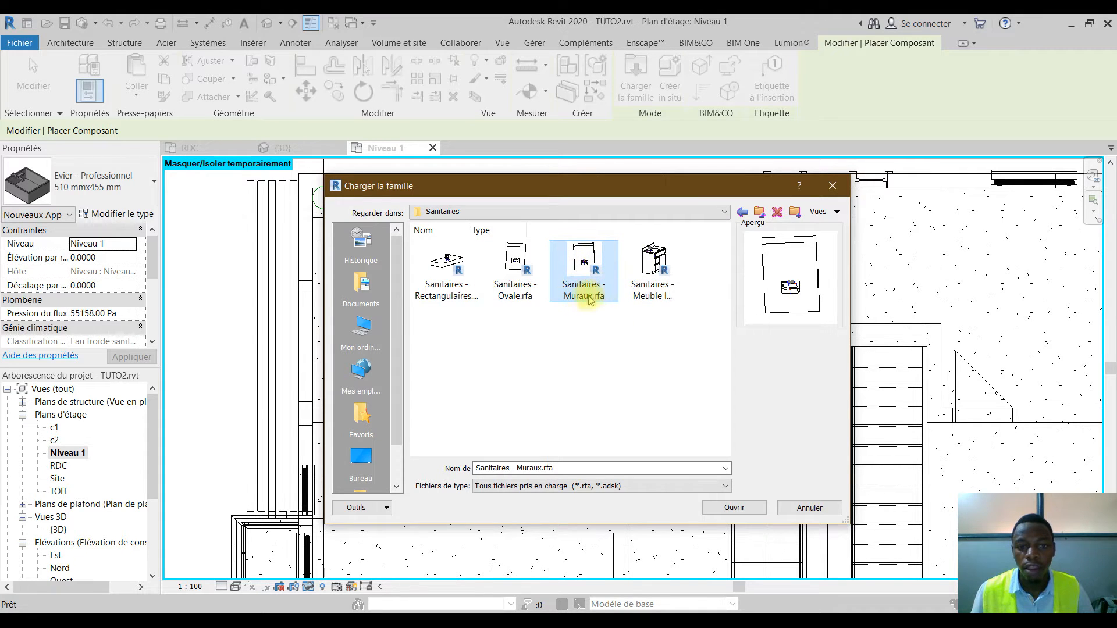
left_click(734, 507)
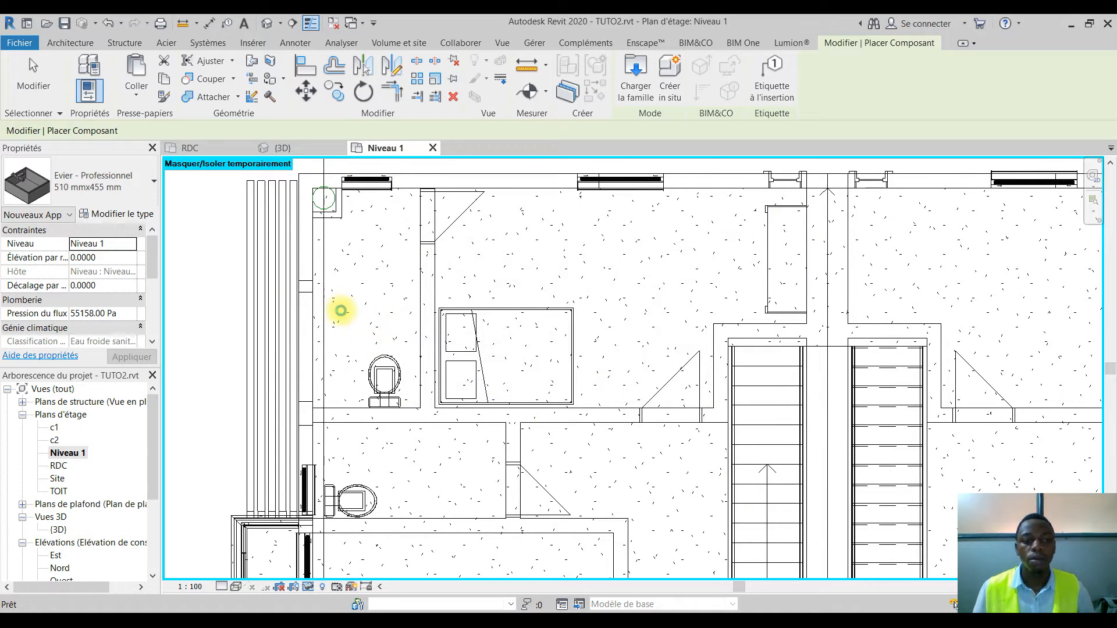
Place 485 mm x 355 mm - Privé wall-mounted washbasins on the upper bathroom's partition behind the headboard and the small room's lower wall
left_click(421, 301)
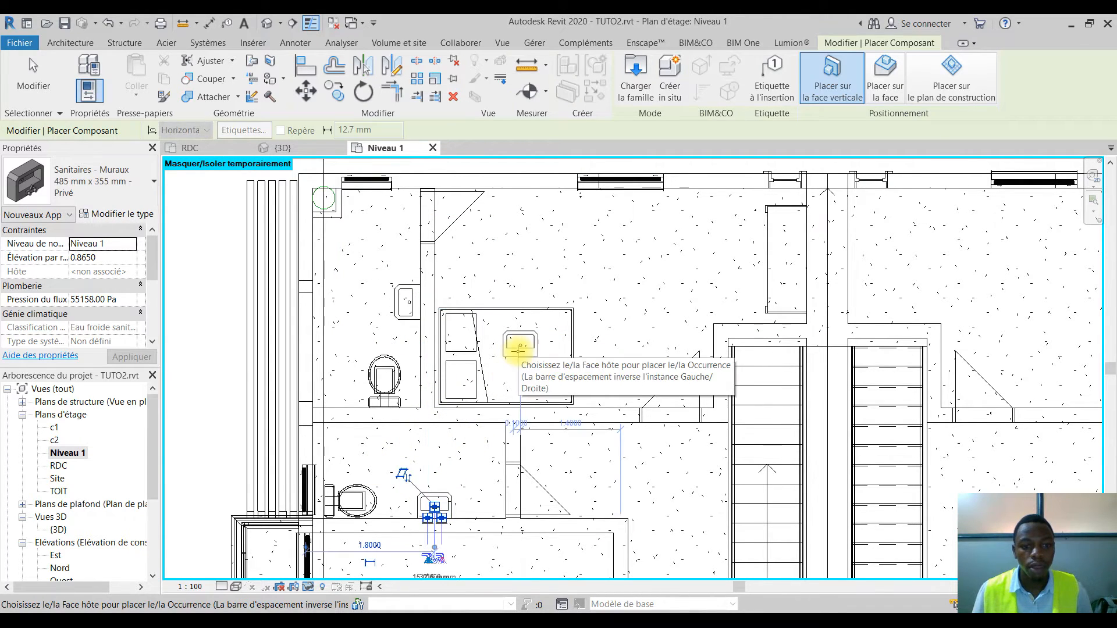
middle_click_drag(534, 456, 564, 332)
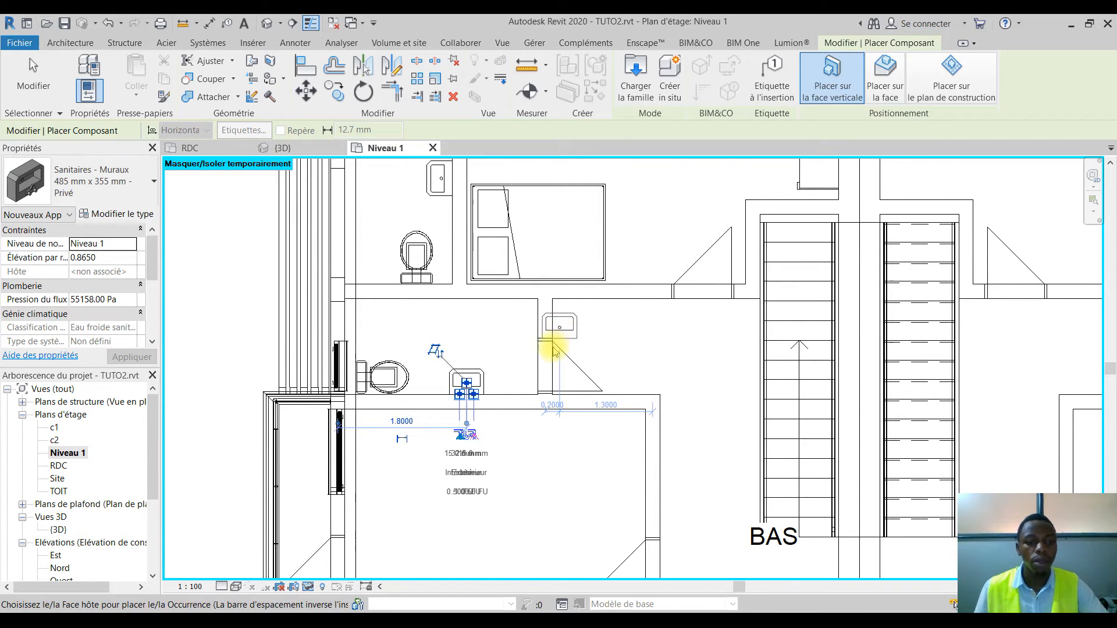
scroll(472, 383, "down", 1)
middle_click_drag(473, 383, 466, 215)
scroll(377, 449, "down", 2)
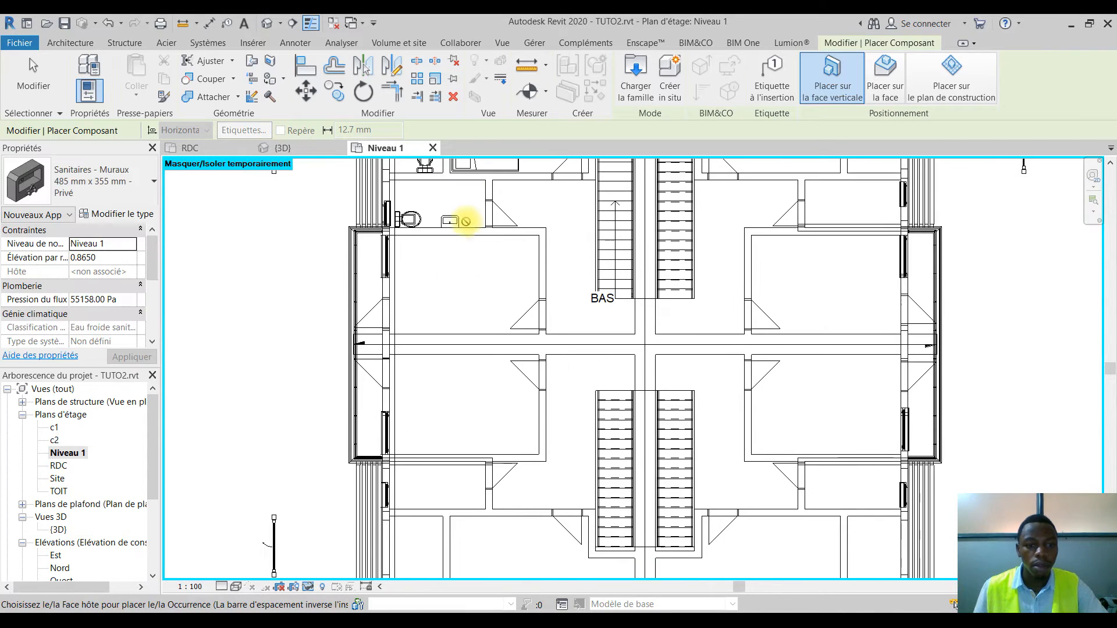
scroll(437, 349, "up", 1)
middle_click_drag(436, 349, 349, 506)
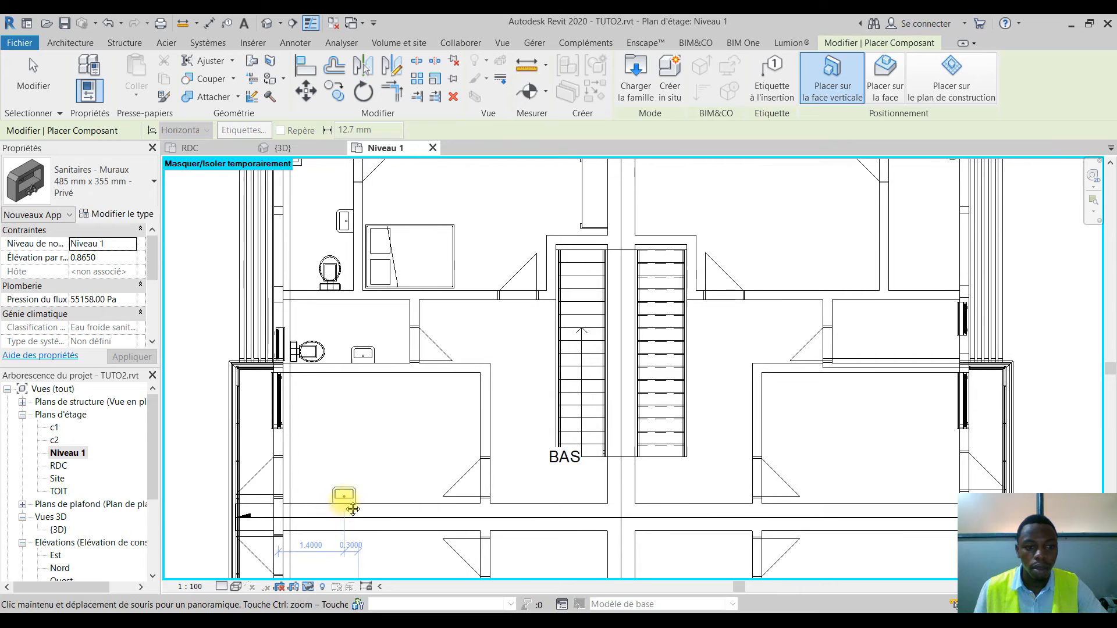
scroll(388, 239, "up", 1)
middle_click_drag(389, 239, 412, 239)
left_click(378, 370)
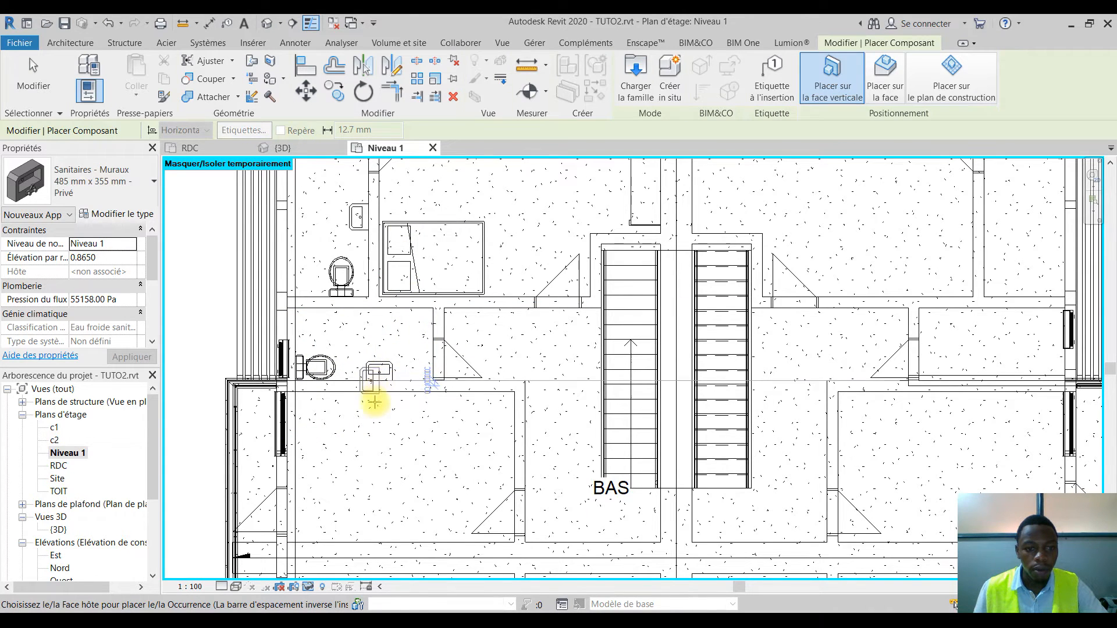
scroll(393, 413, "down", 2)
middle_click_drag(386, 416, 395, 392)
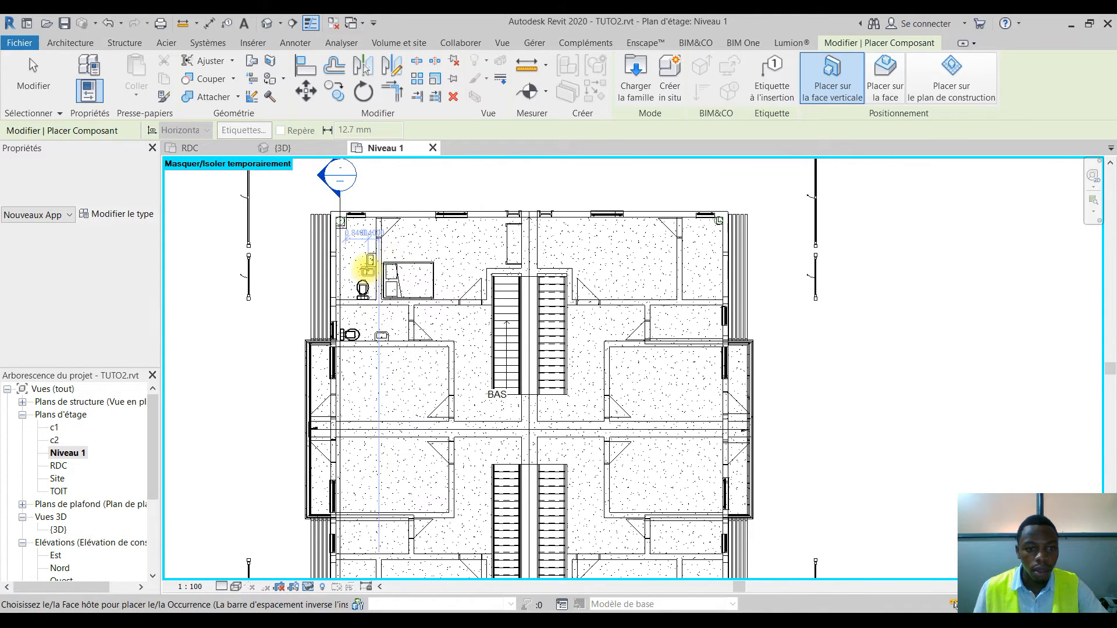
scroll(367, 269, "up", 3)
left_click(362, 346)
key("Escape")
key("Escape")
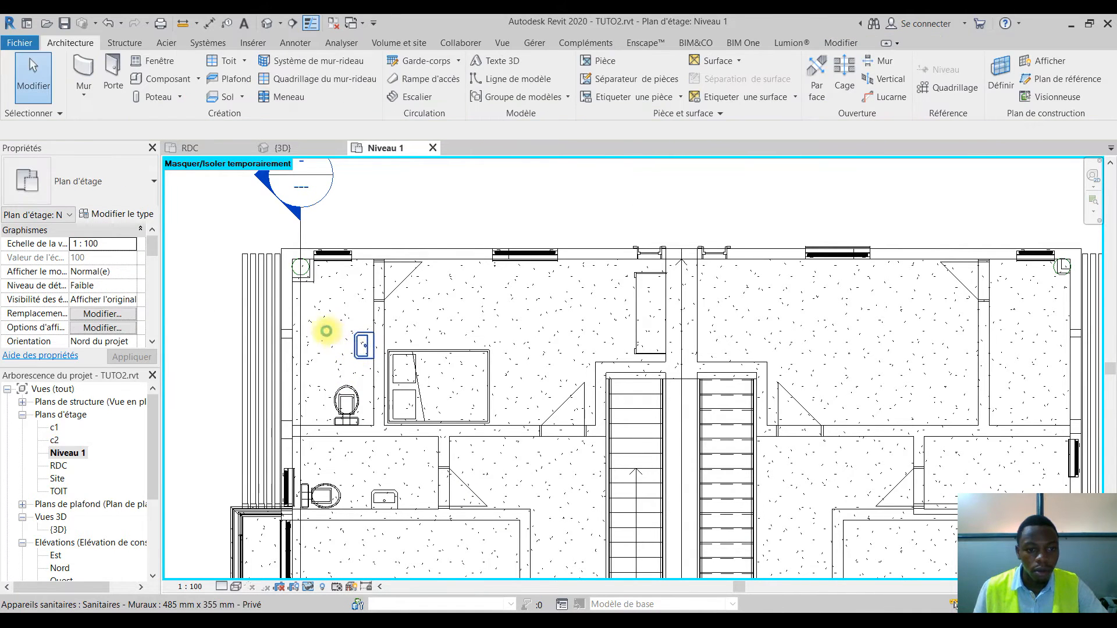
left_click(326, 331)
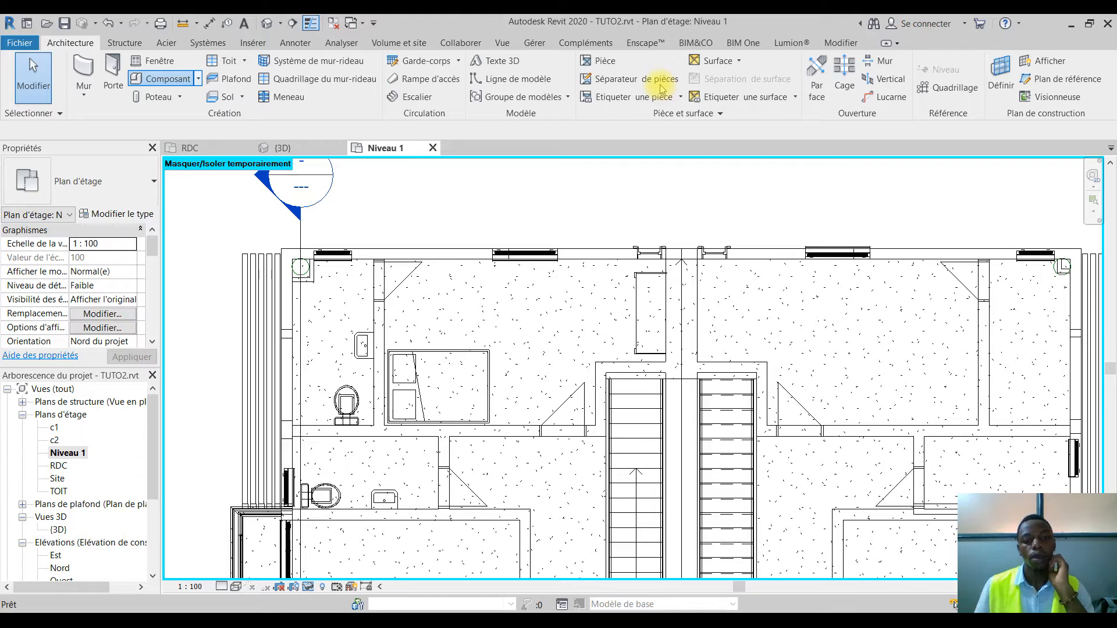
Load the corner shower cabin family Cabine de douche - D'angle.rfa from the Baignoires - Douches folder of Appareillage
key("c")
key("m")
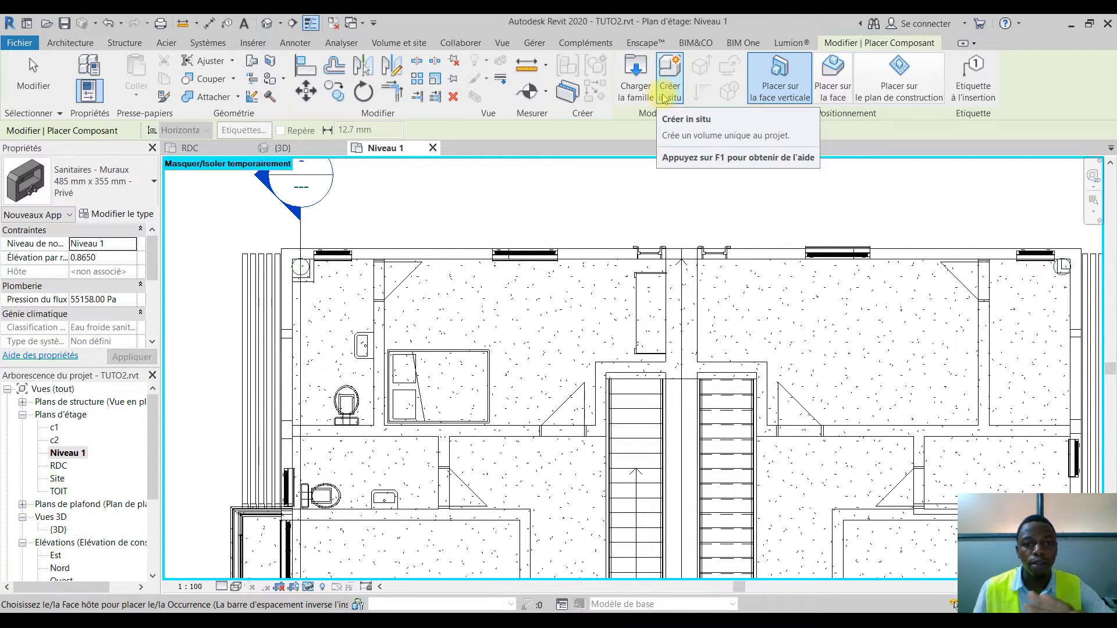
left_click(635, 81)
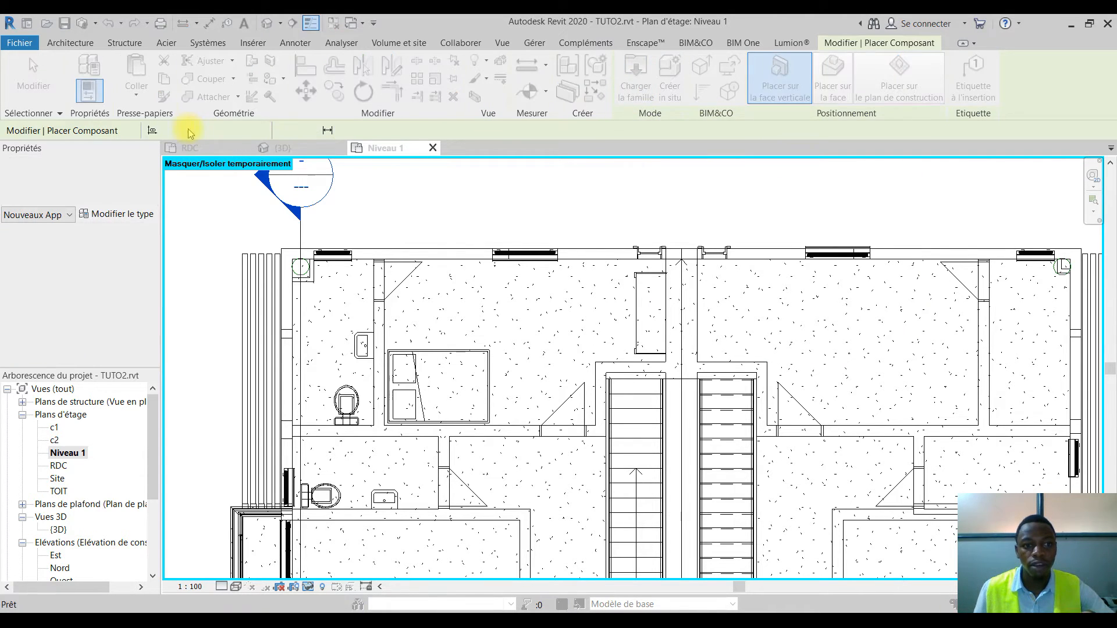
left_click(765, 214)
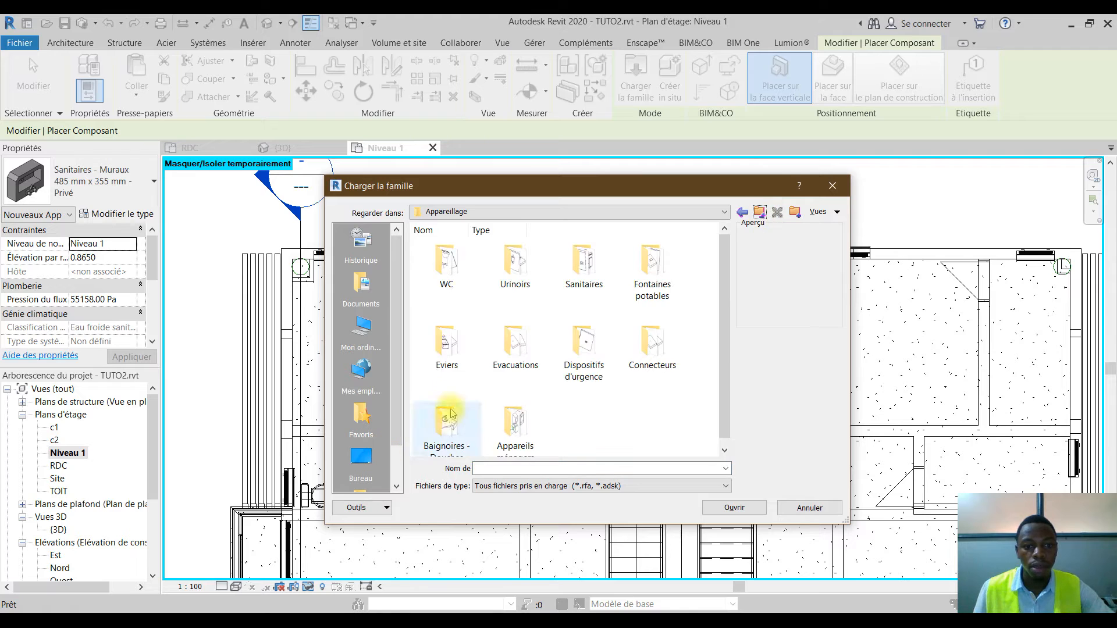
scroll(447, 425, "down", 1)
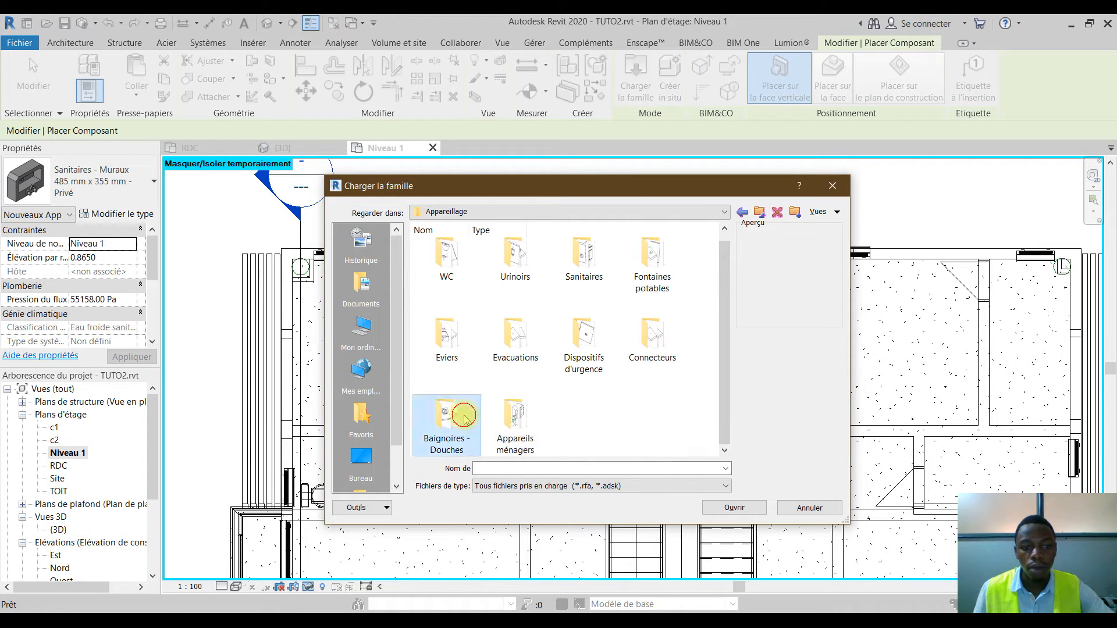
double_click(445, 420)
left_click(509, 265)
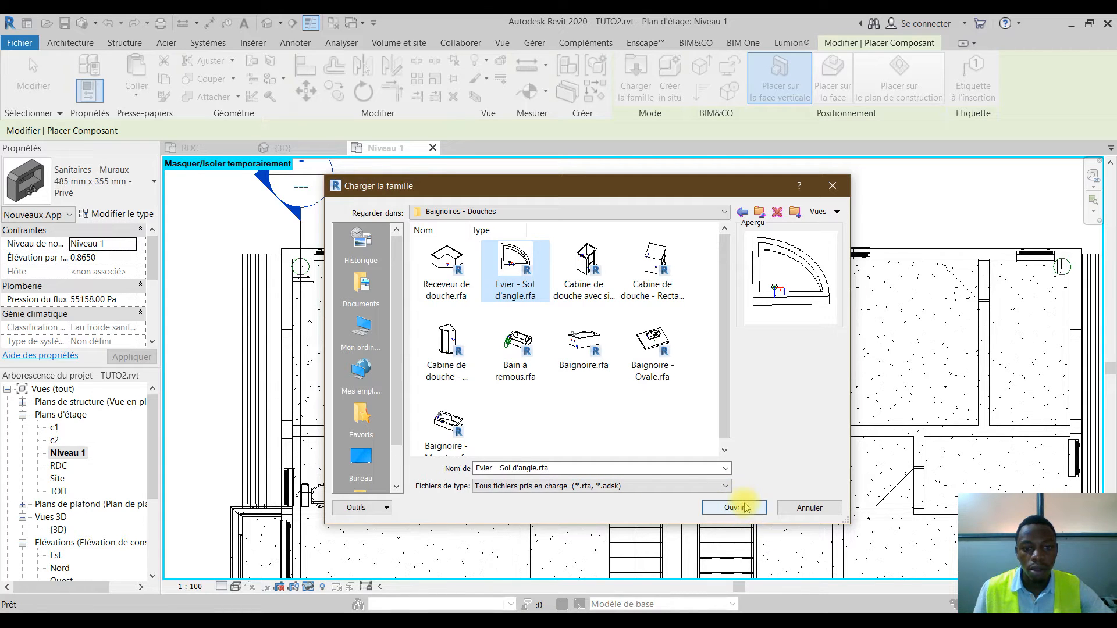
left_click(448, 349)
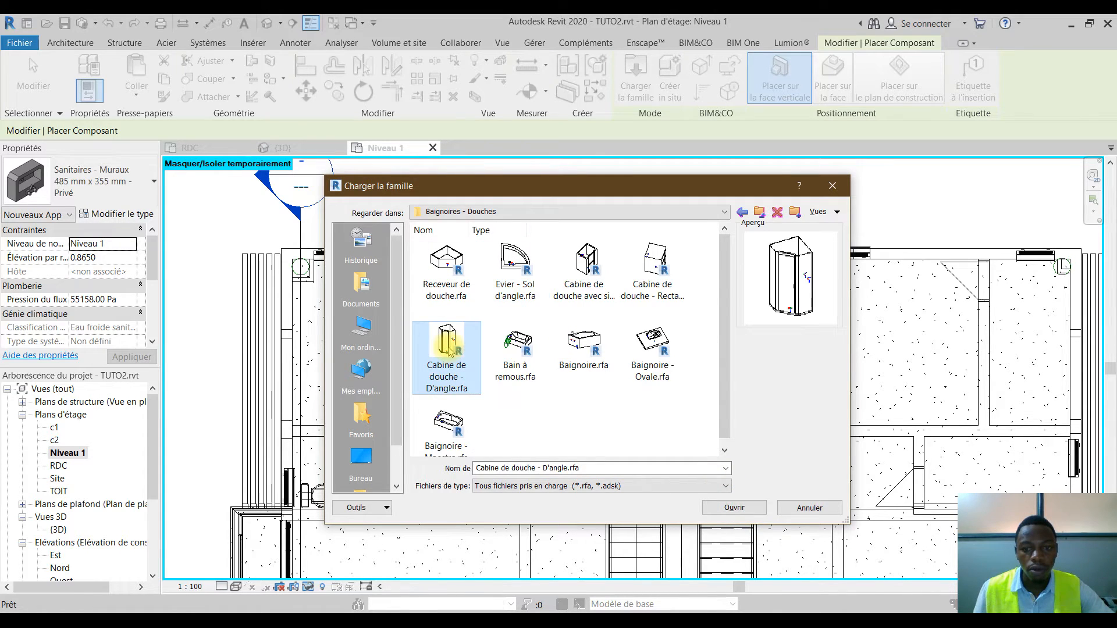
left_click(751, 509)
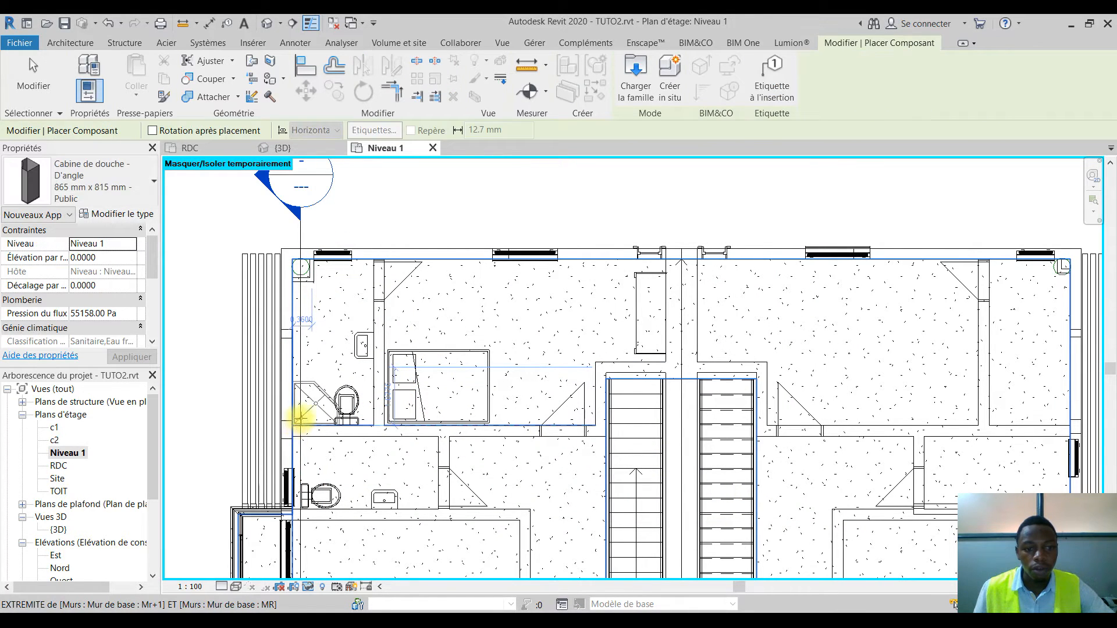
Place an 865 mm x 815 mm - Public corner shower cabin in the upper bathroom's lower corner against the exterior wall
scroll(297, 420, "up", 2)
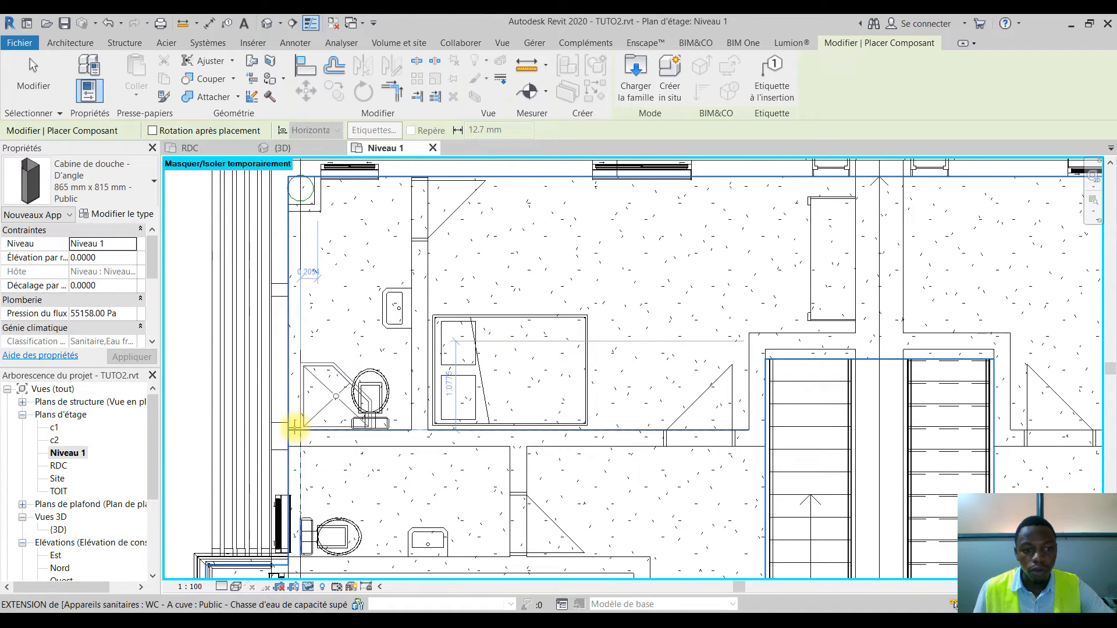
left_click(297, 429)
scroll(428, 455, "down", 1)
middle_click_drag(429, 455, 392, 335)
scroll(392, 335, "up", 1)
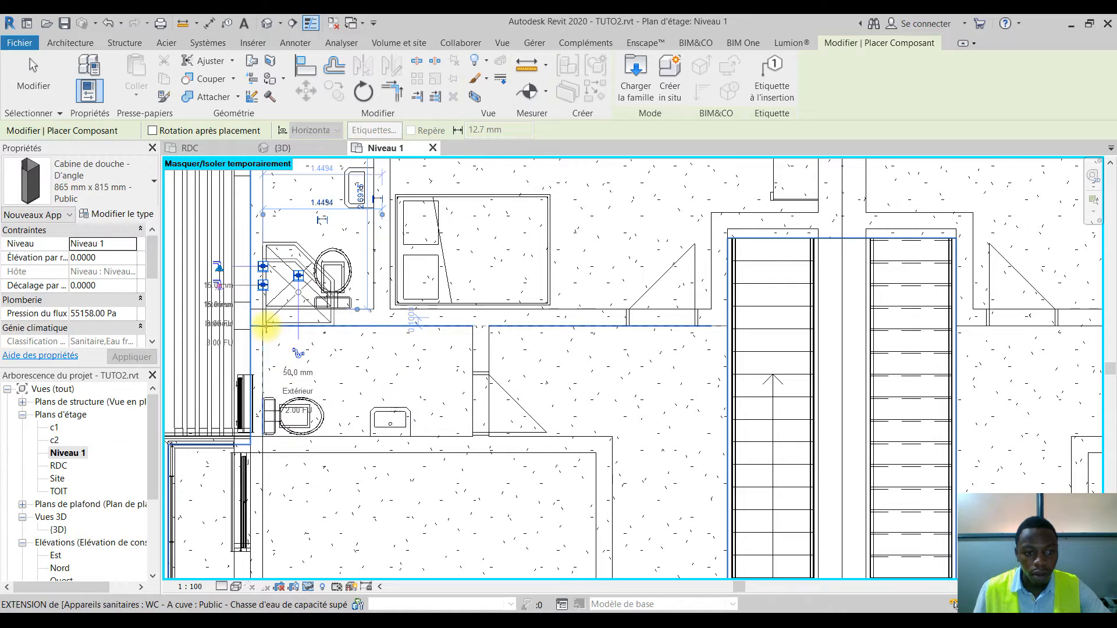
Enable rotation after placement and place a second corner shower cabin over the first, rotated a quarter turn
left_click(152, 130)
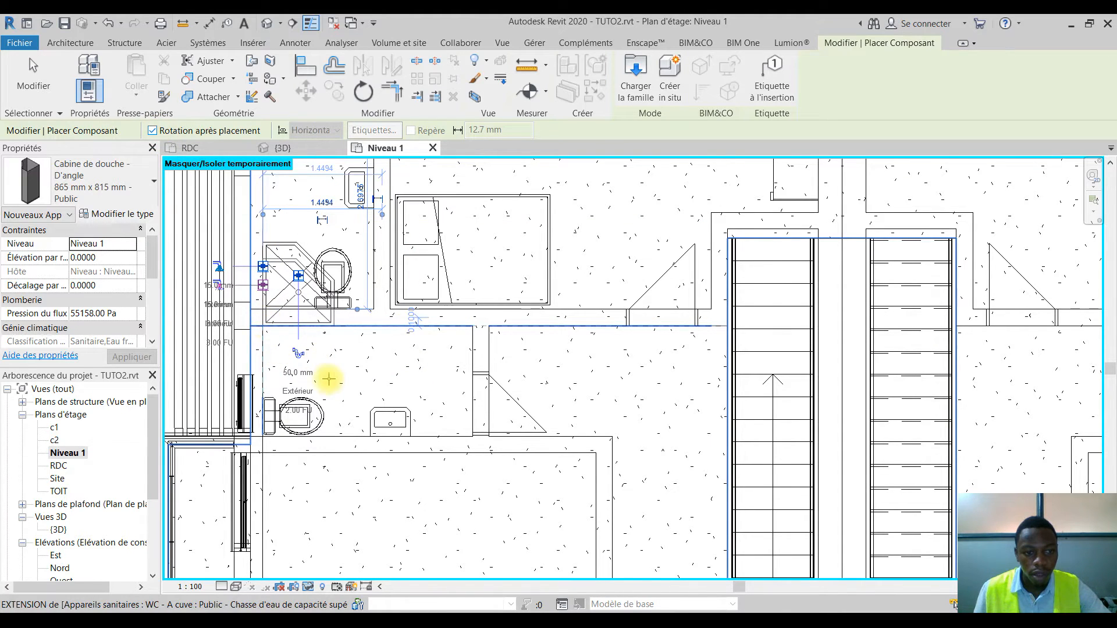
left_click(271, 374)
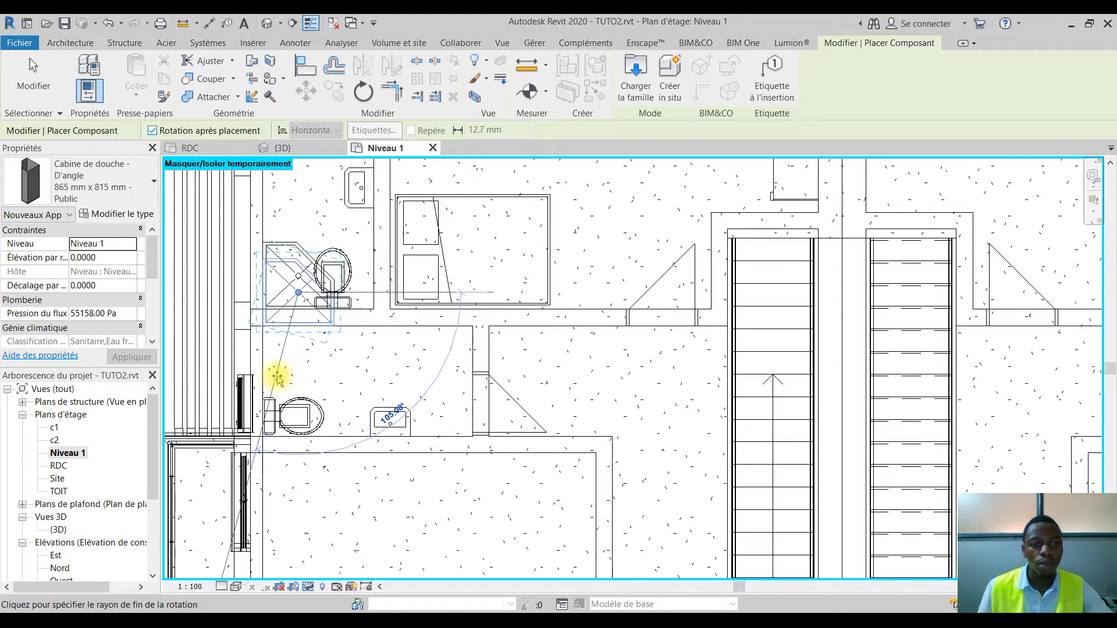
left_click(297, 385)
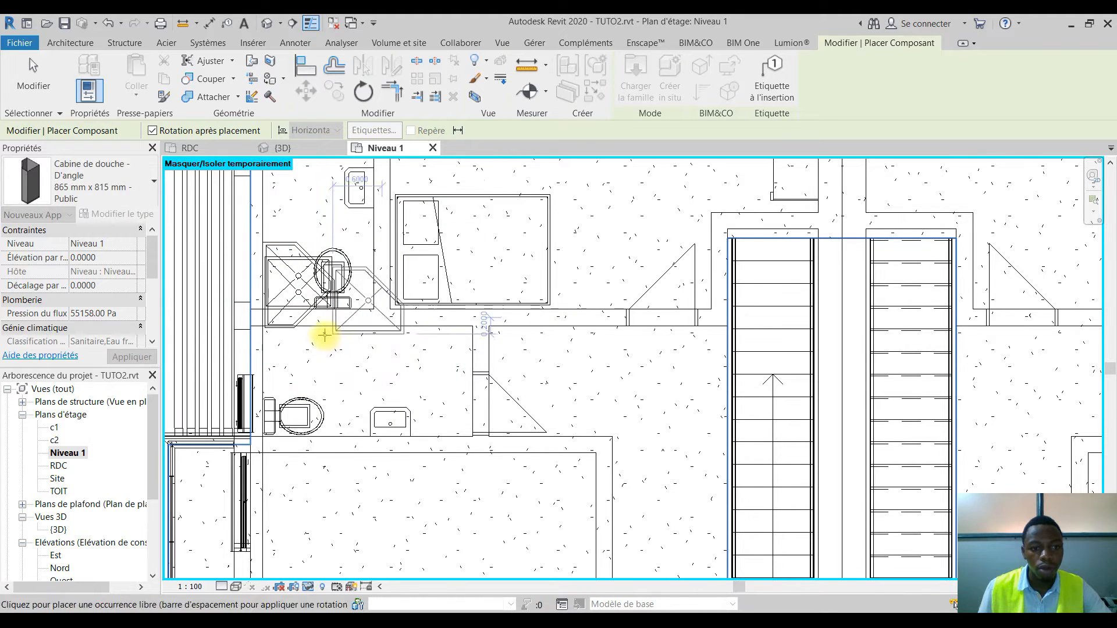
key("Escape")
key("Escape")
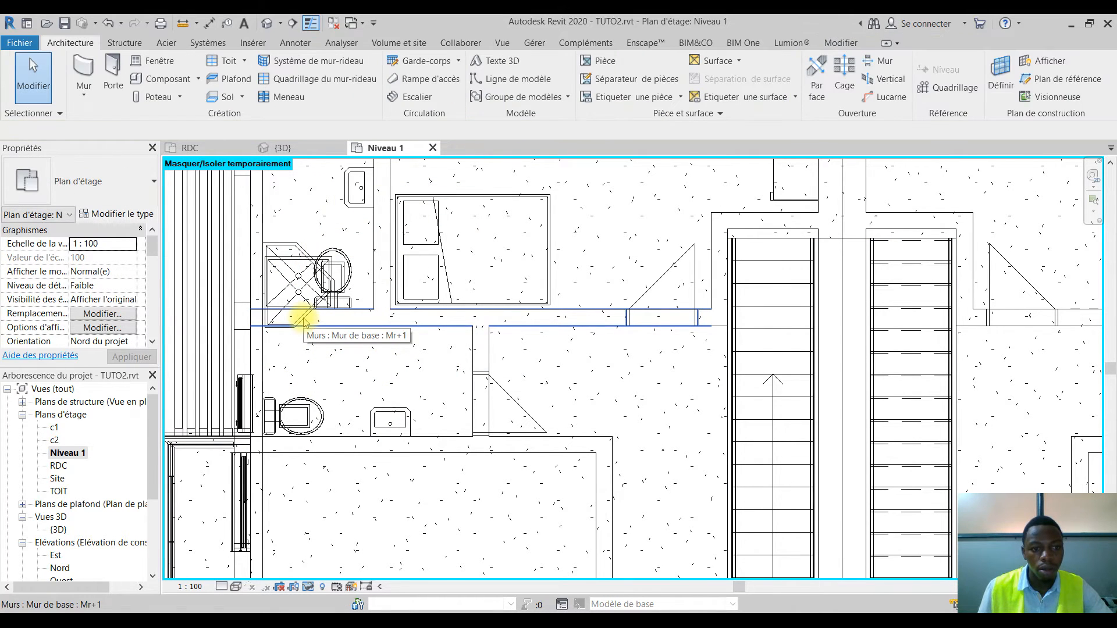
Move the rotated shower cabin down into the small bathroom's upper corner against the exterior wall
left_click(300, 317)
key("Escape")
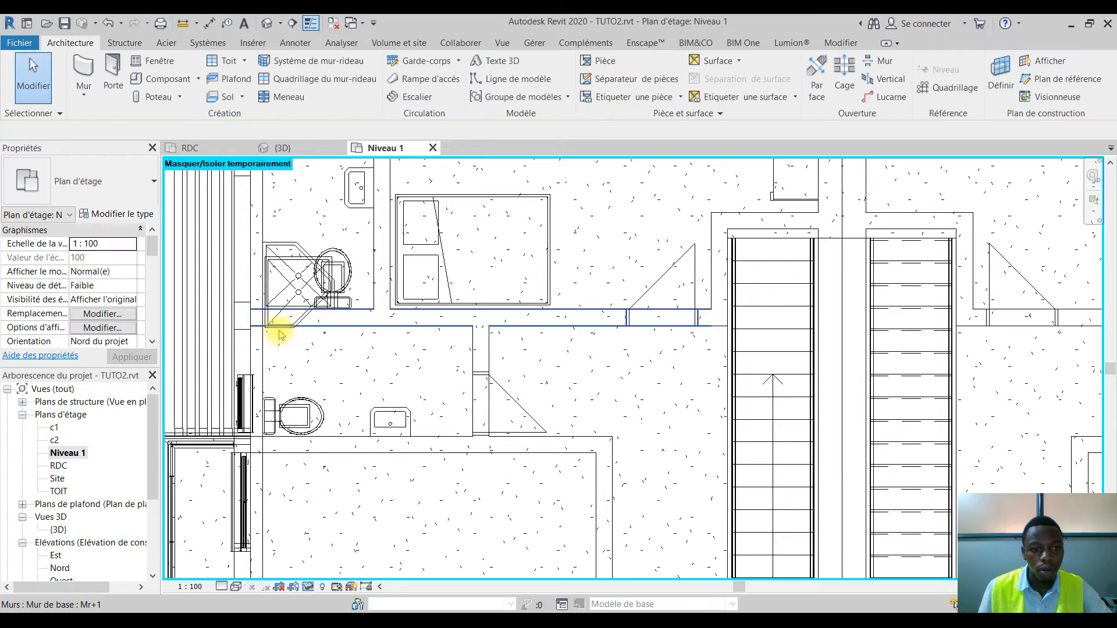
scroll(291, 329, "up", 5)
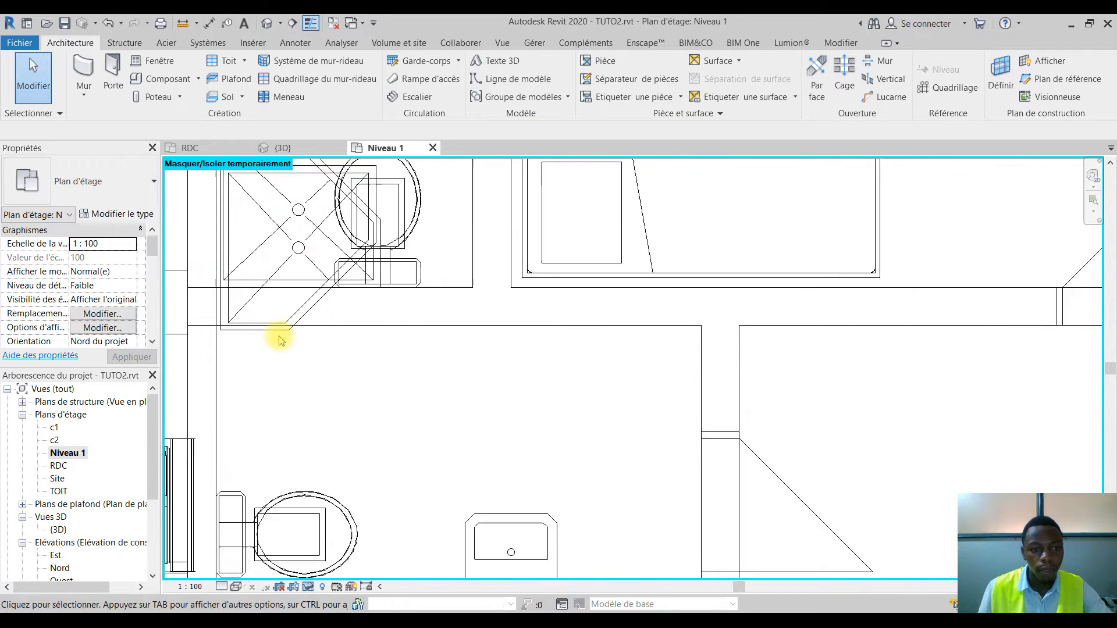
left_click_drag(296, 329, 294, 568)
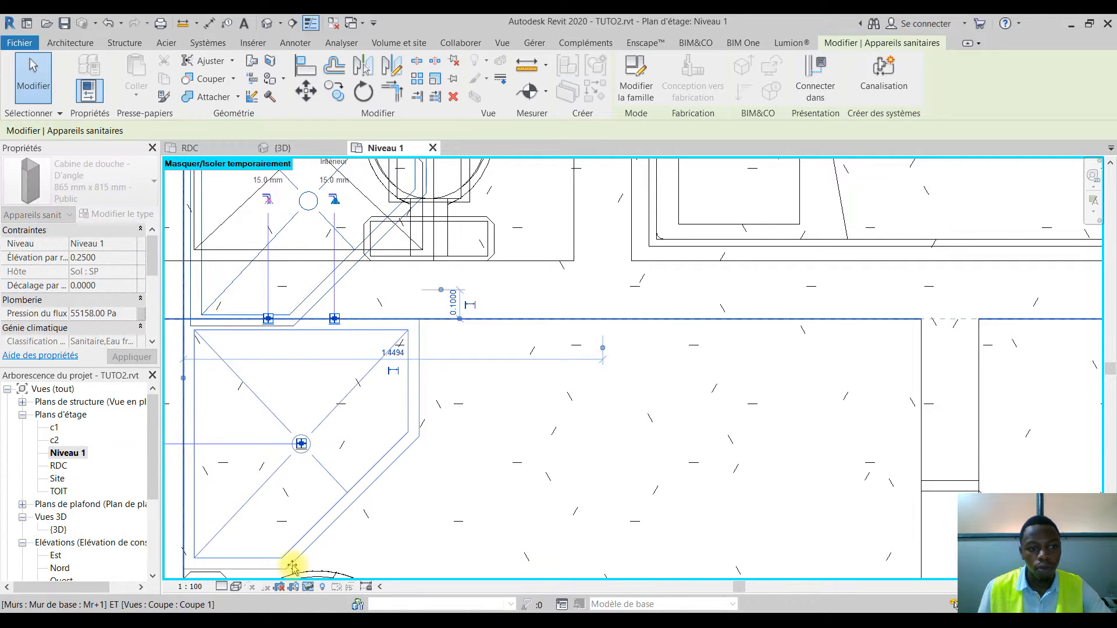
left_click(466, 429)
scroll(467, 424, "down", 3)
middle_click_drag(490, 451, 471, 277)
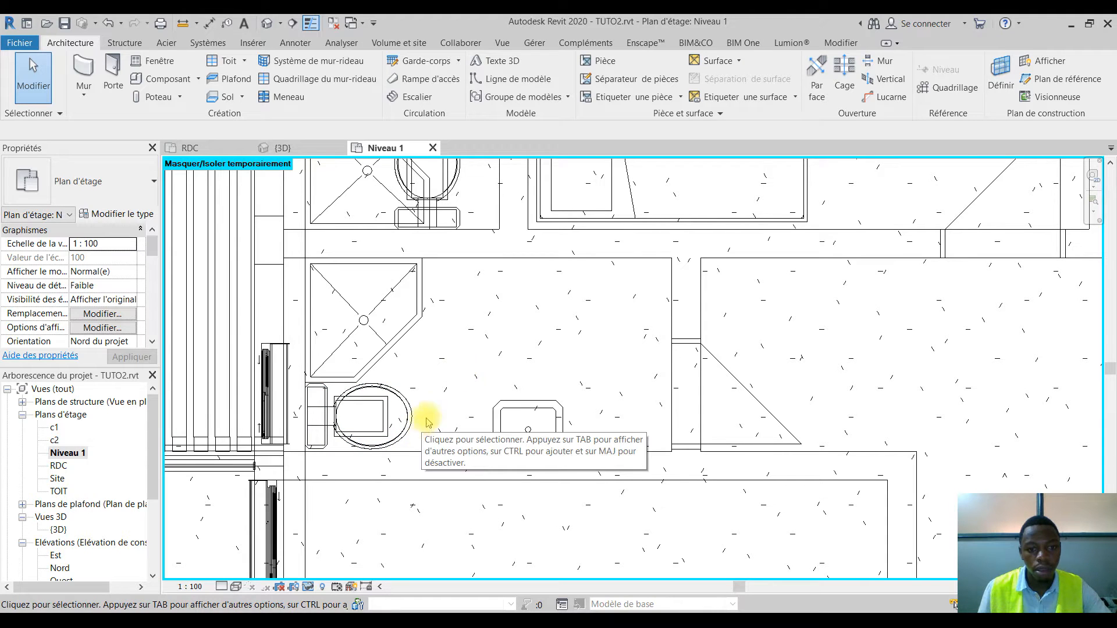
Delete the WC directly below the shower cabin in the small bathroom
left_click(394, 409)
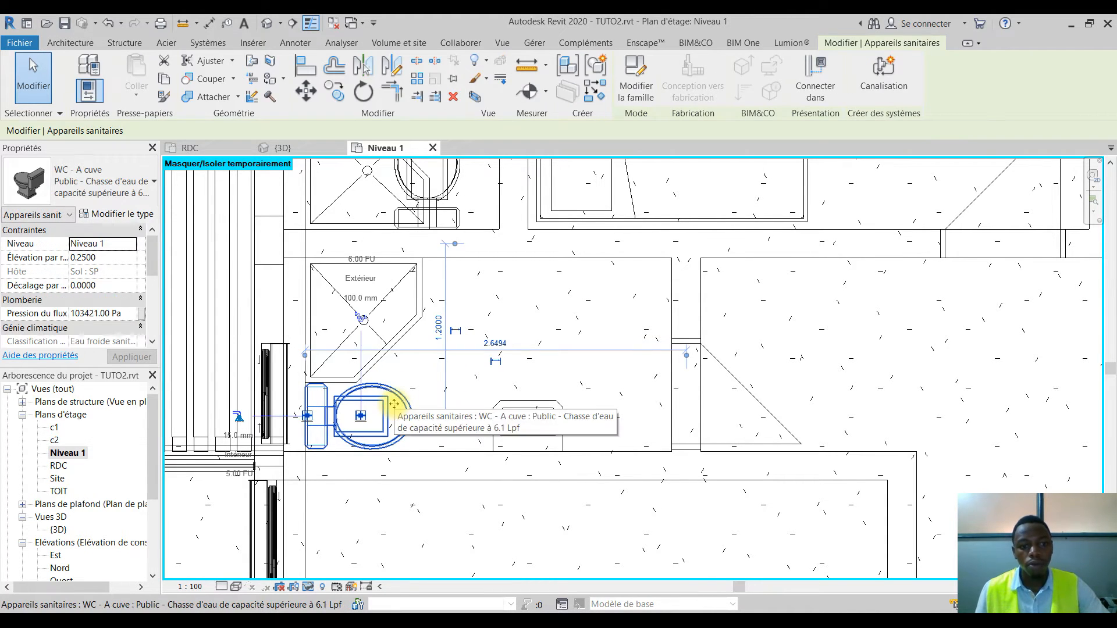
middle_click_drag(447, 325, 462, 357)
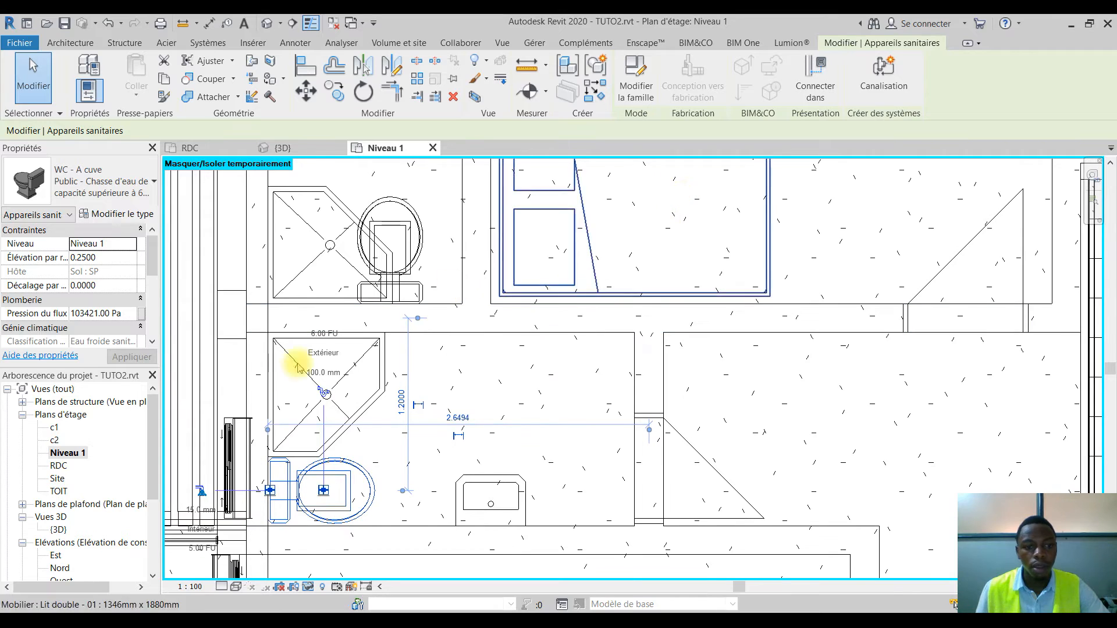
key("Escape")
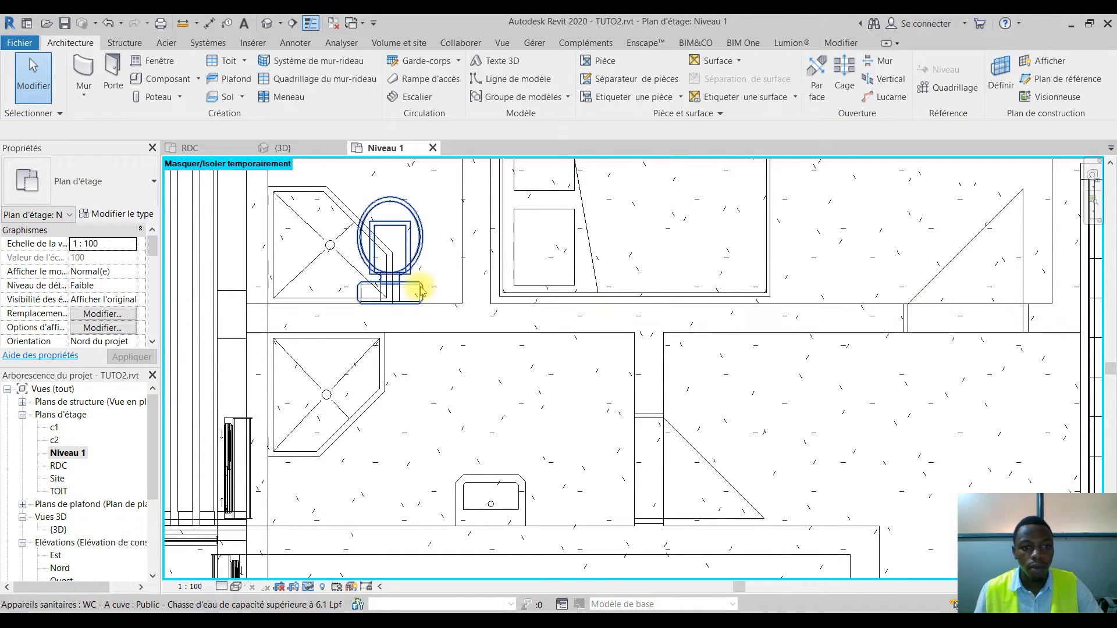
Mirror a copy of the upper bathroom's WC into the small bathroom, using the wall between the two rooms as axis
left_click(428, 247)
middle_click_drag(429, 249, 455, 401)
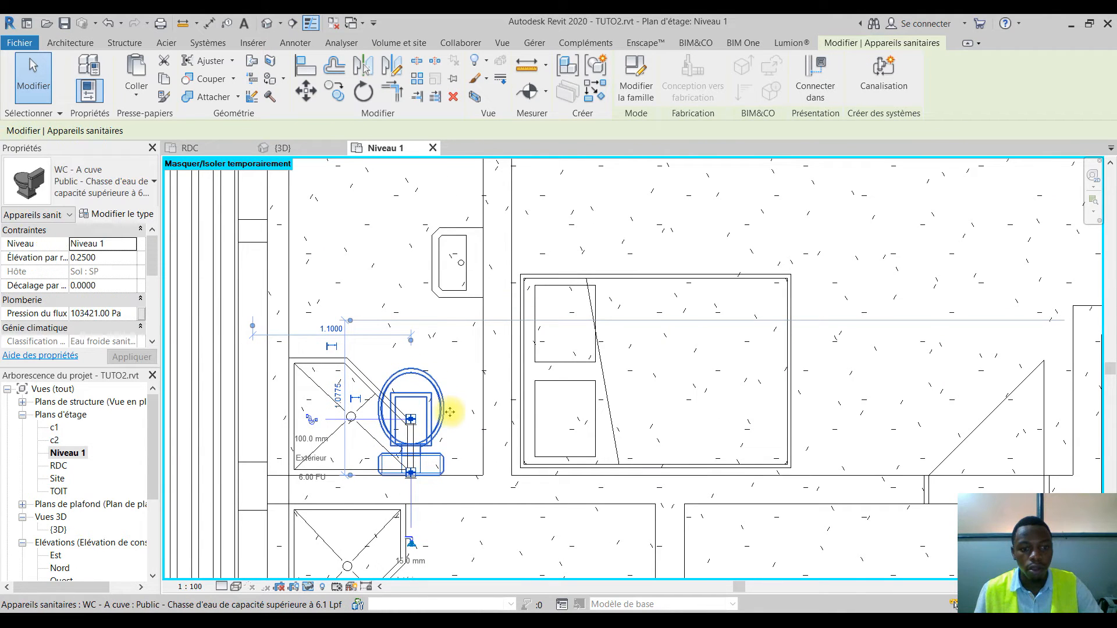
scroll(455, 402, "down", 2)
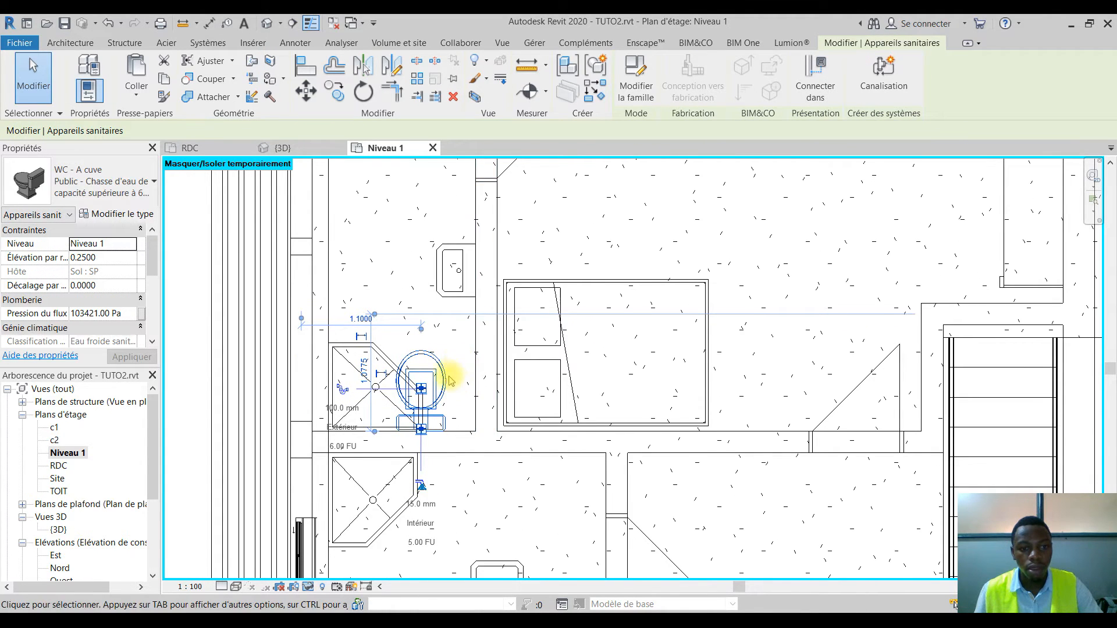
middle_click_drag(474, 400, 437, 256)
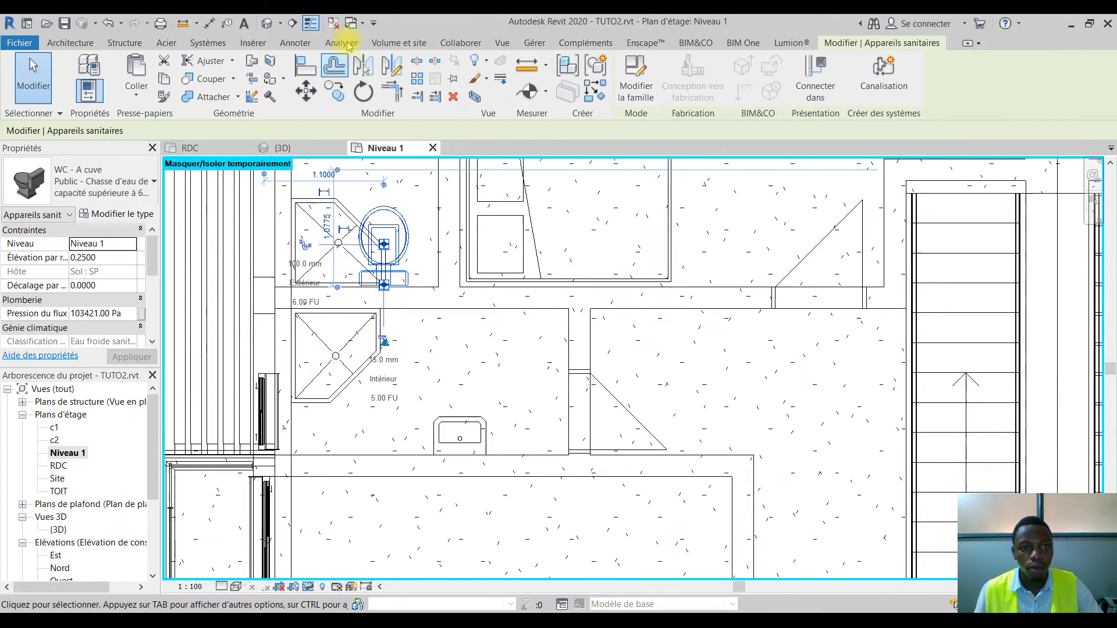
left_click(364, 67)
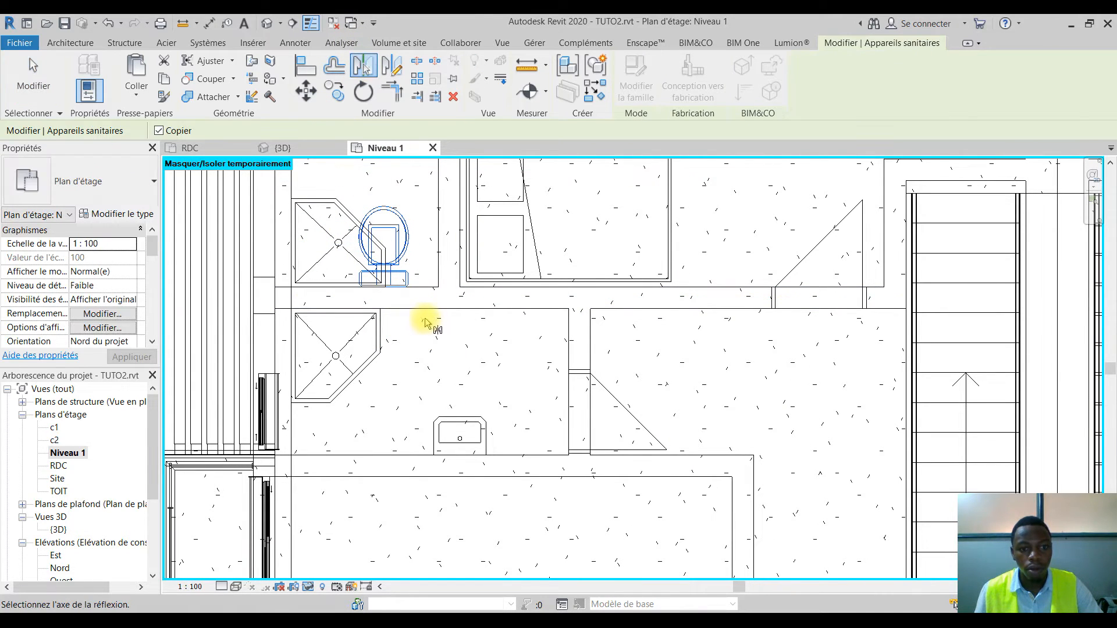
scroll(402, 320, "up", 3)
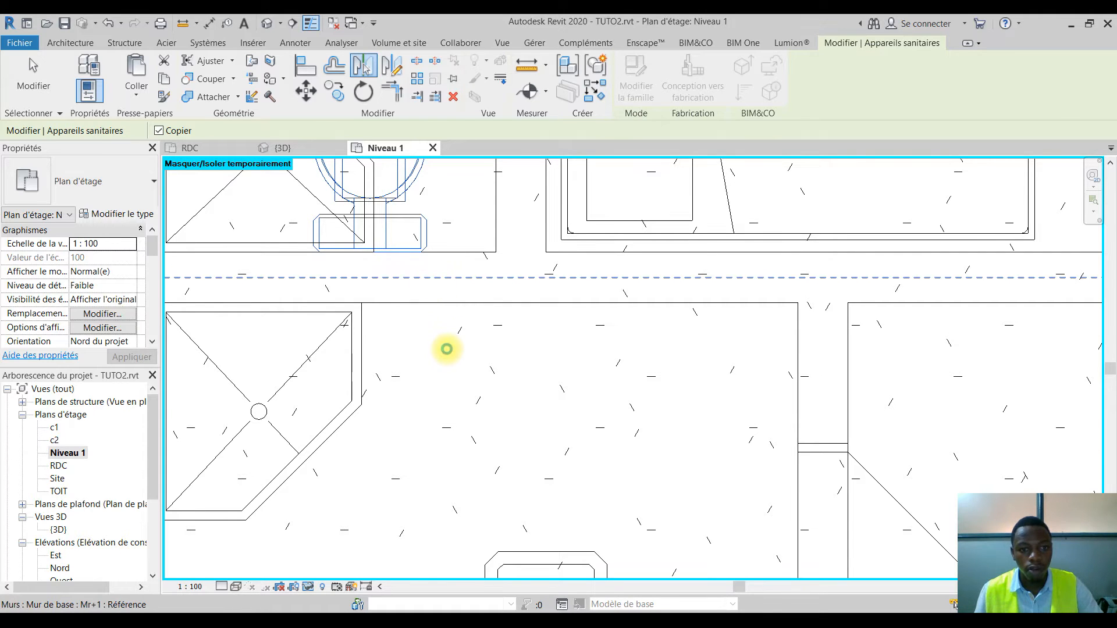
left_click(447, 353)
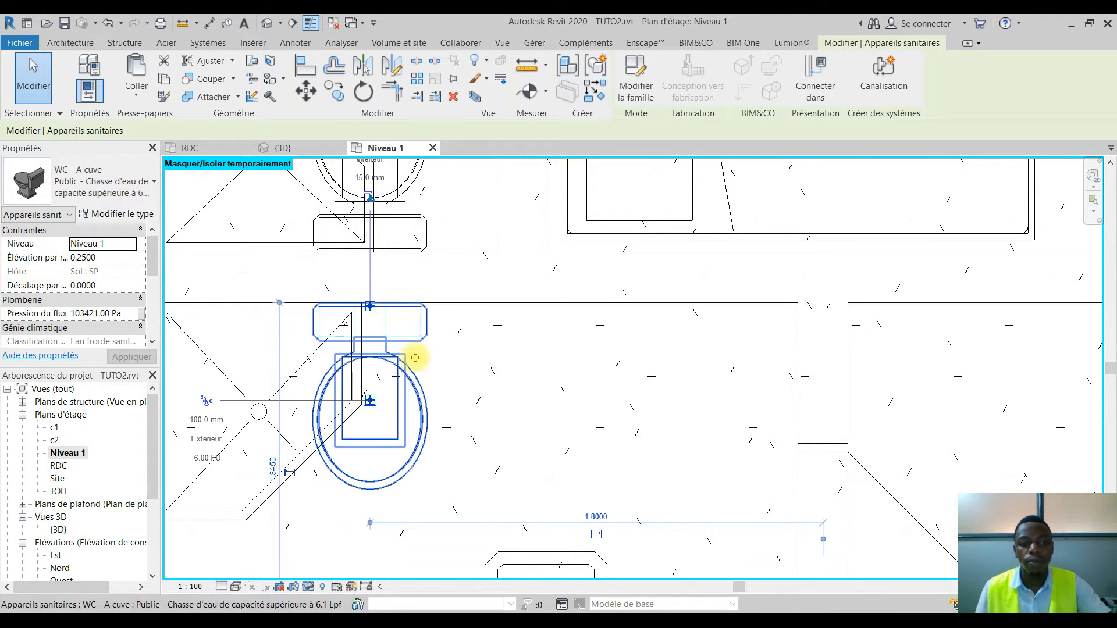
Move the mirrored WC along the small bathroom's upper wall, clear of the shower cabin
left_click(423, 352)
left_click(424, 342)
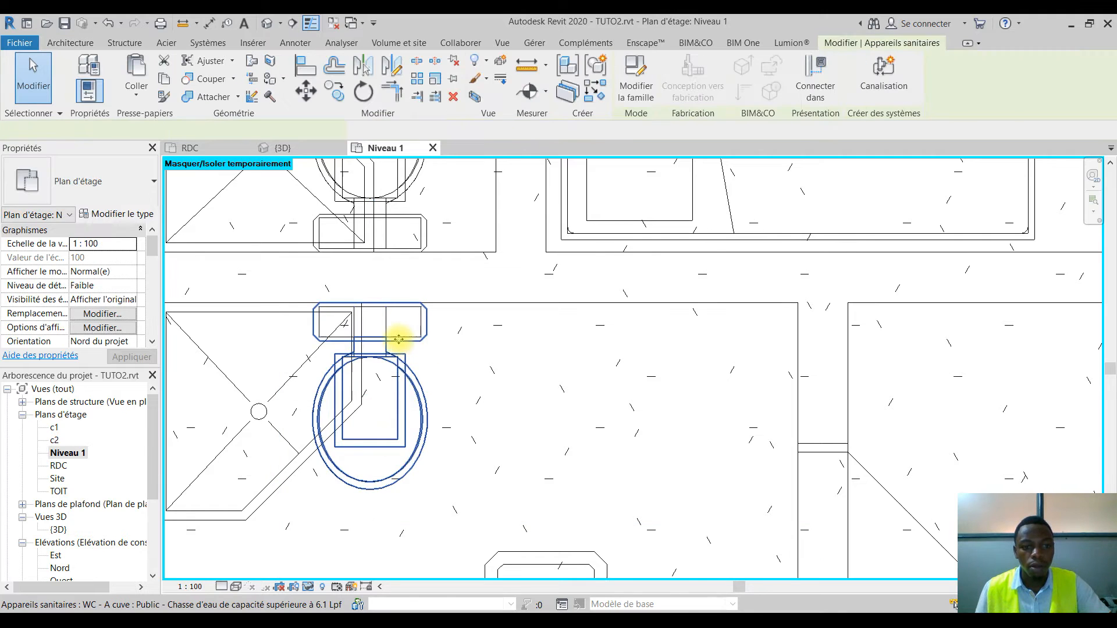
left_click_drag(424, 342, 517, 334)
key("Escape")
Delete the WC overlapping the shower cabin in the upper bathroom
scroll(526, 344, "down", 3)
middle_click_drag(526, 344, 643, 506)
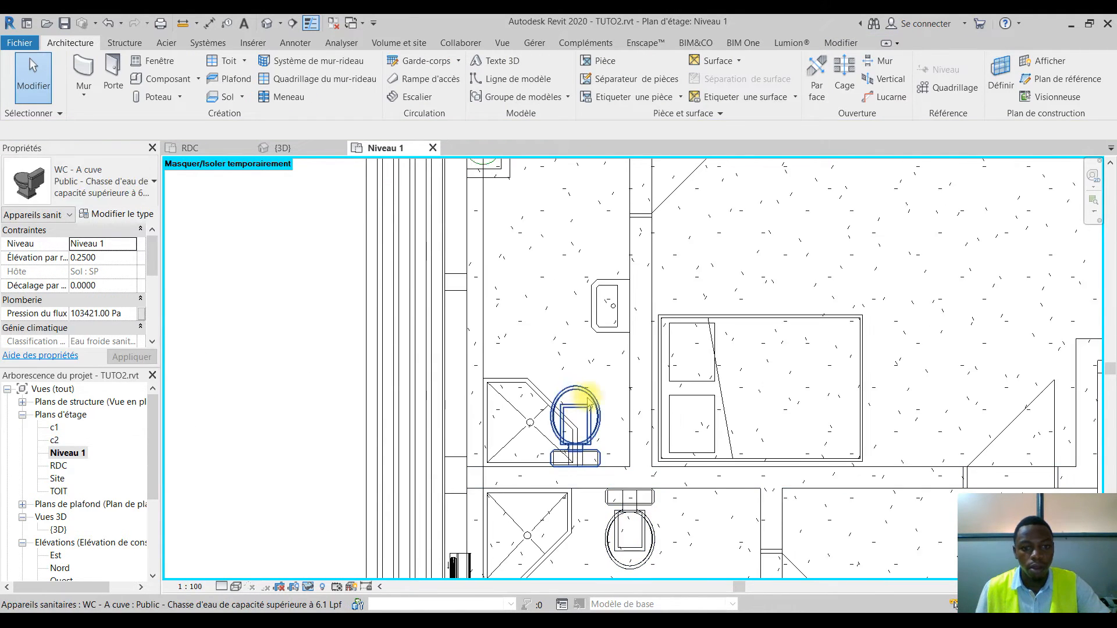
left_click(591, 396)
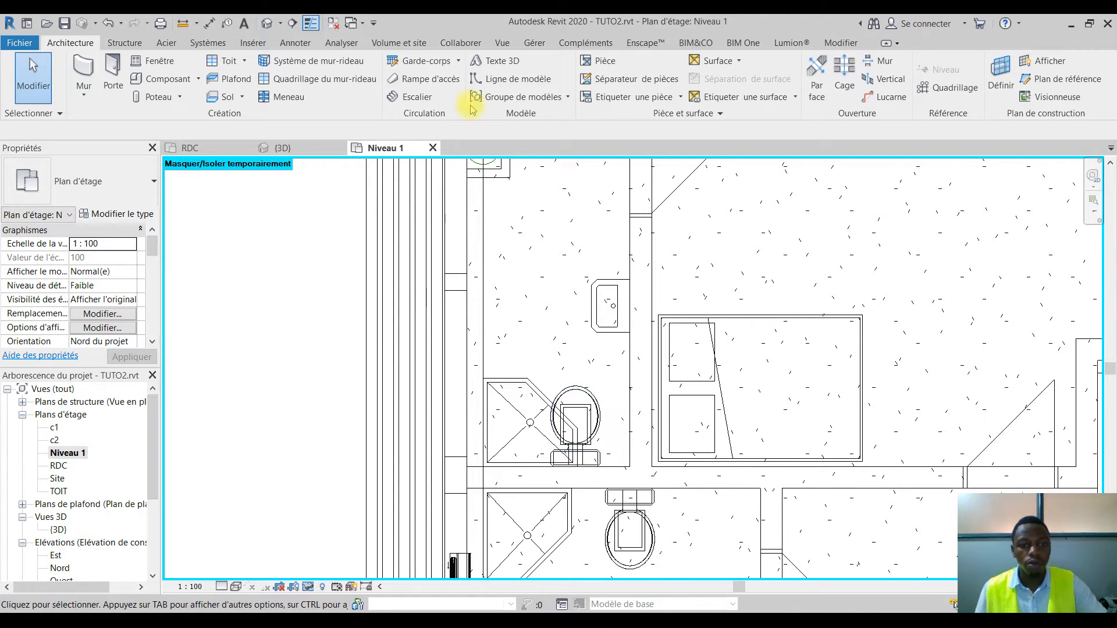
left_click(600, 417)
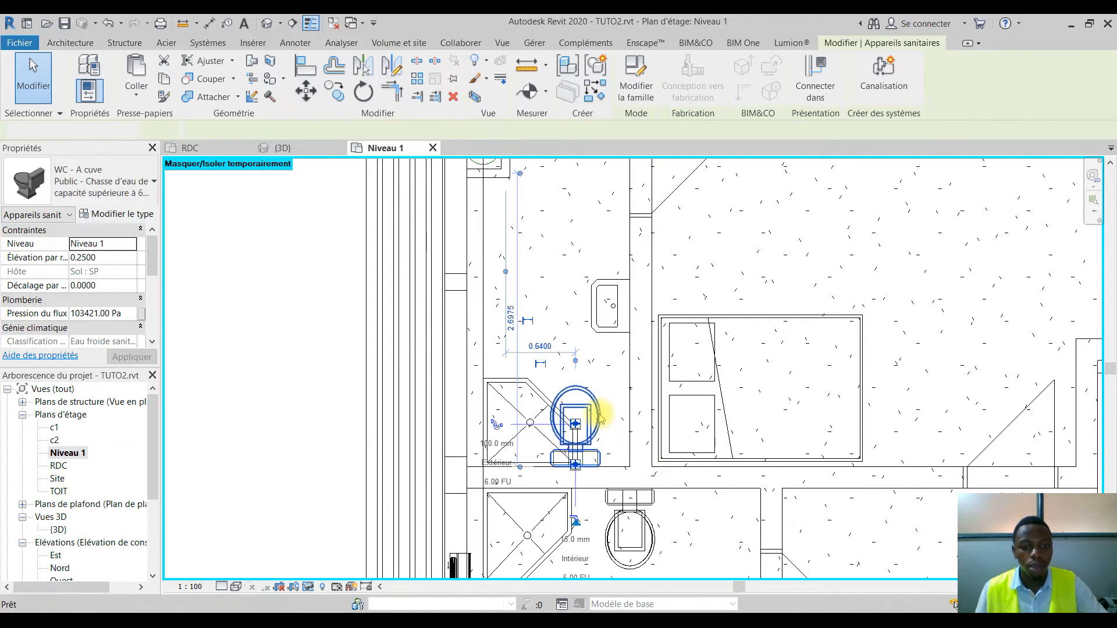
key("Delete")
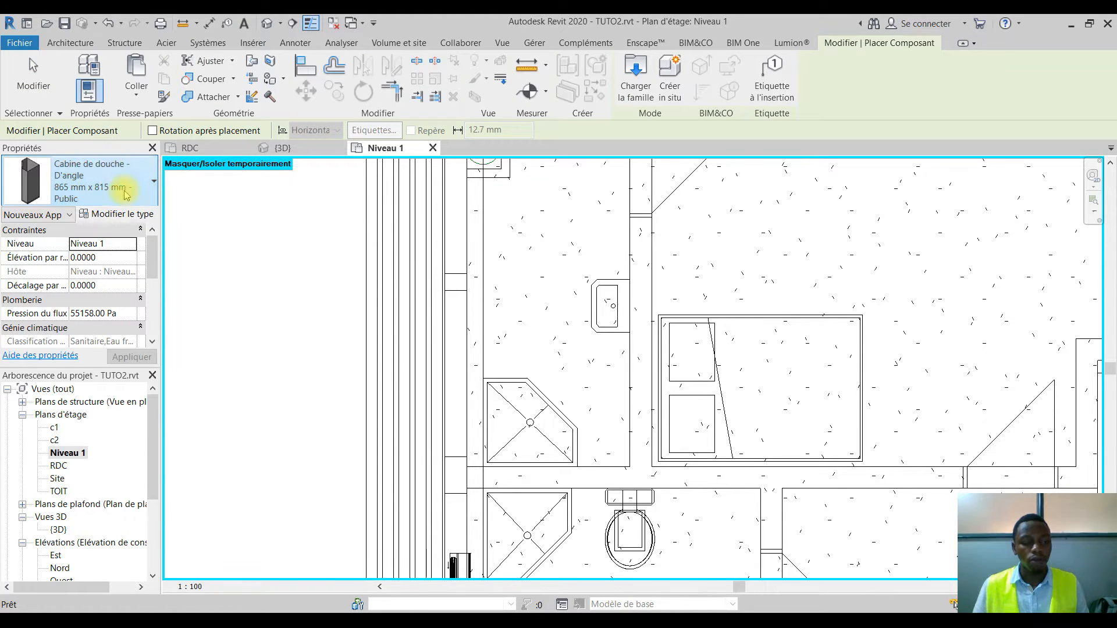
Place a WC - A cuve of type Privé - 6.1 Lpf against the upper bathroom's outer wall, between the corner column and the shower
left_click(124, 187)
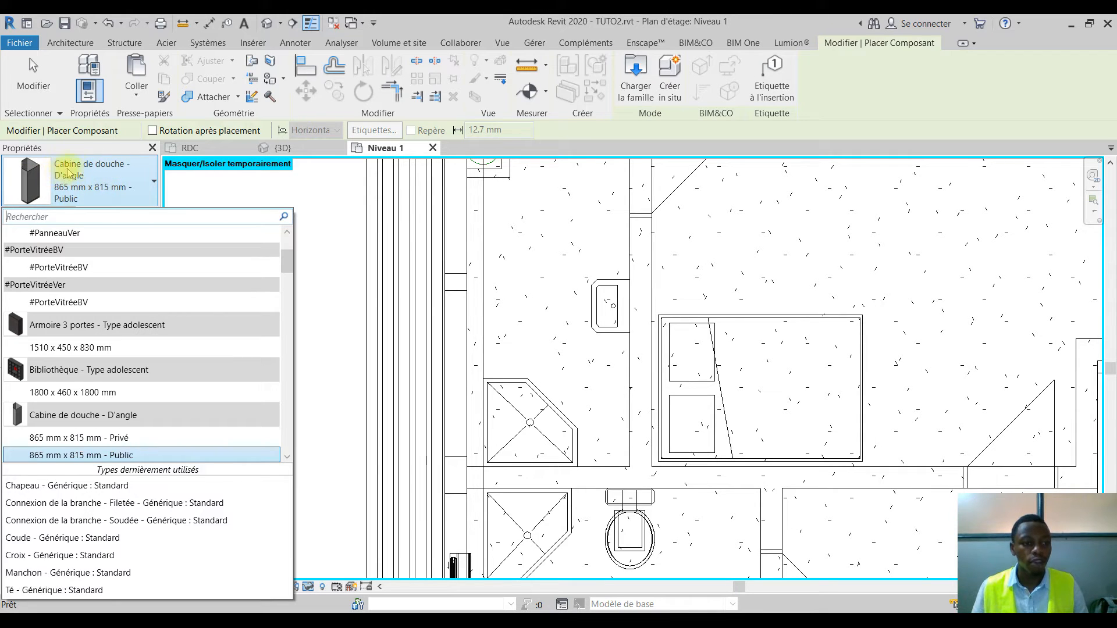
scroll(72, 407, "down", 5)
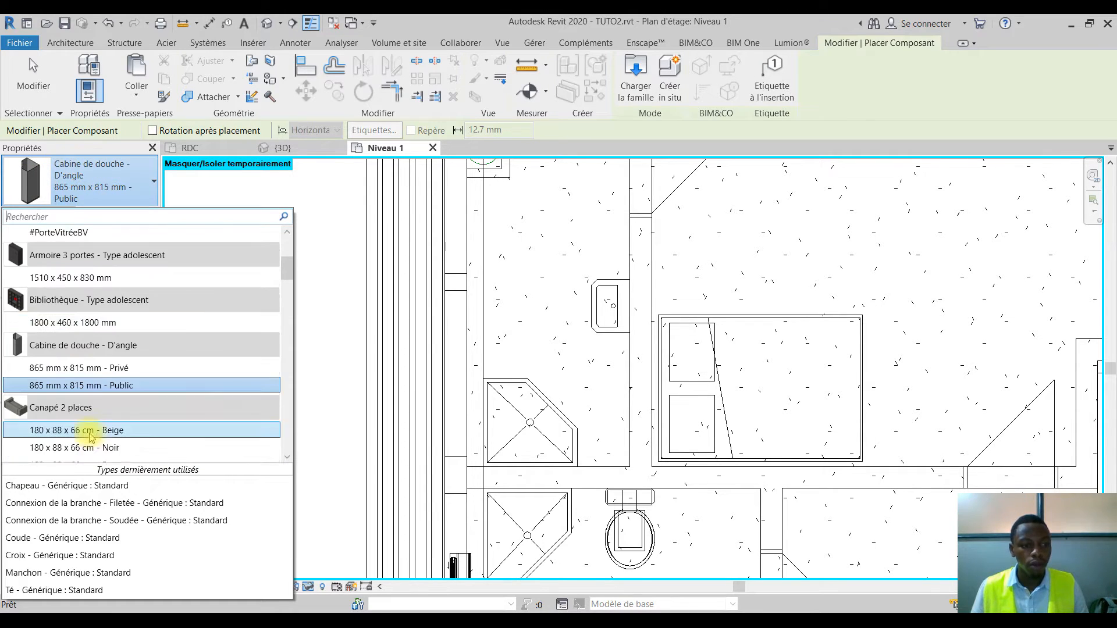
scroll(73, 410, "down", 10)
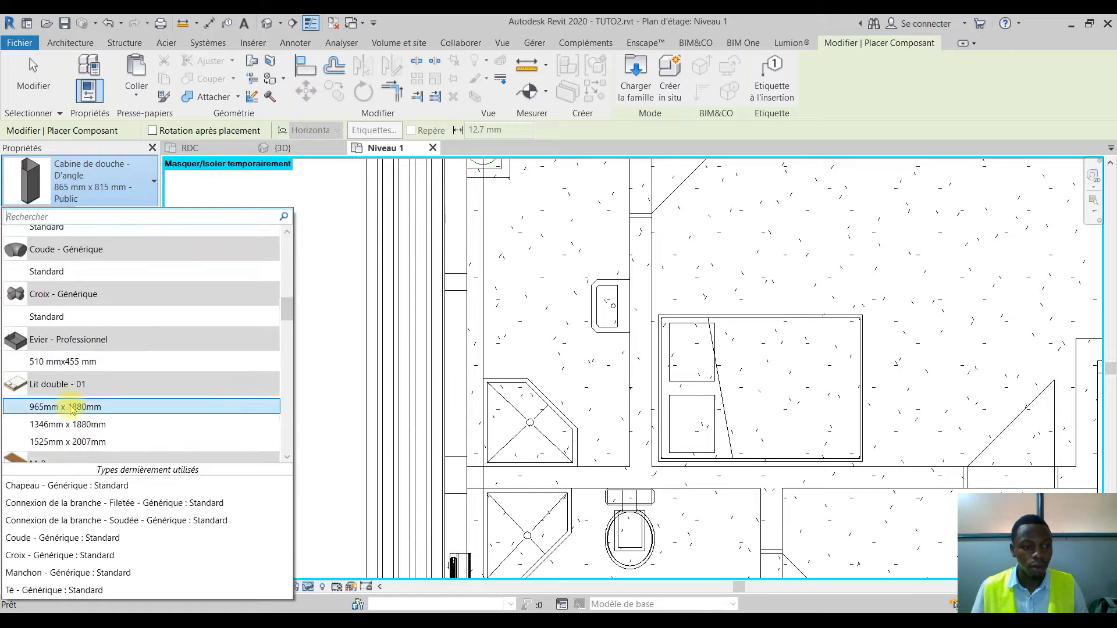
scroll(72, 406, "down", 15)
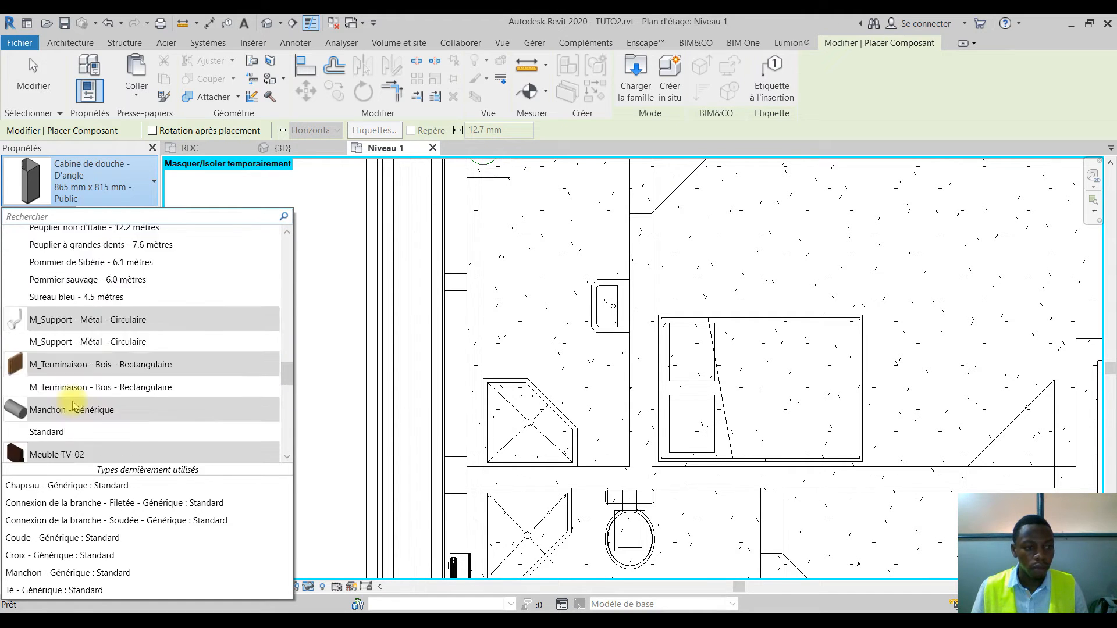
scroll(74, 406, "down", 3)
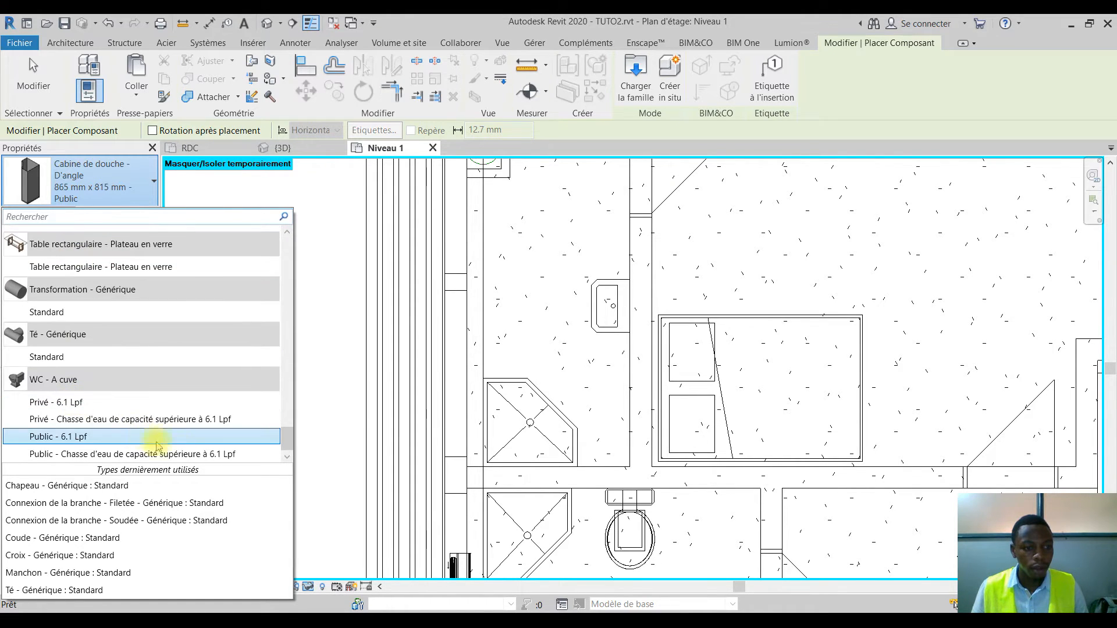
left_click(53, 402)
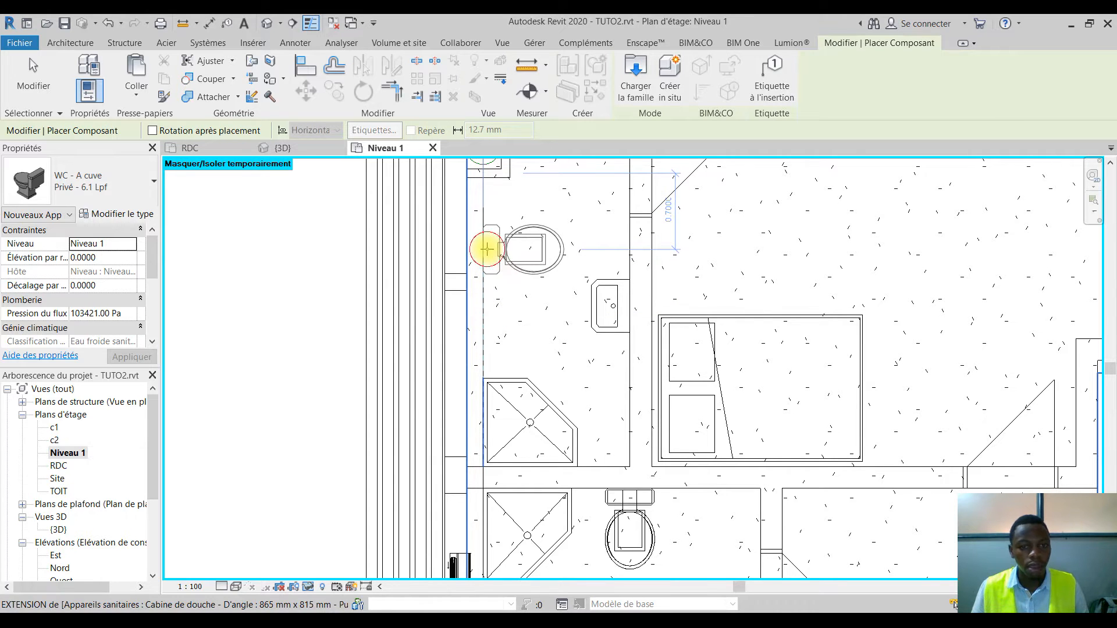
left_click(486, 249)
key("Escape")
key("Escape")
Look over the Niveau 1 floor plan, checking the furnished bathrooms, the bedrooms and the stair area
scroll(576, 330, "down", 2)
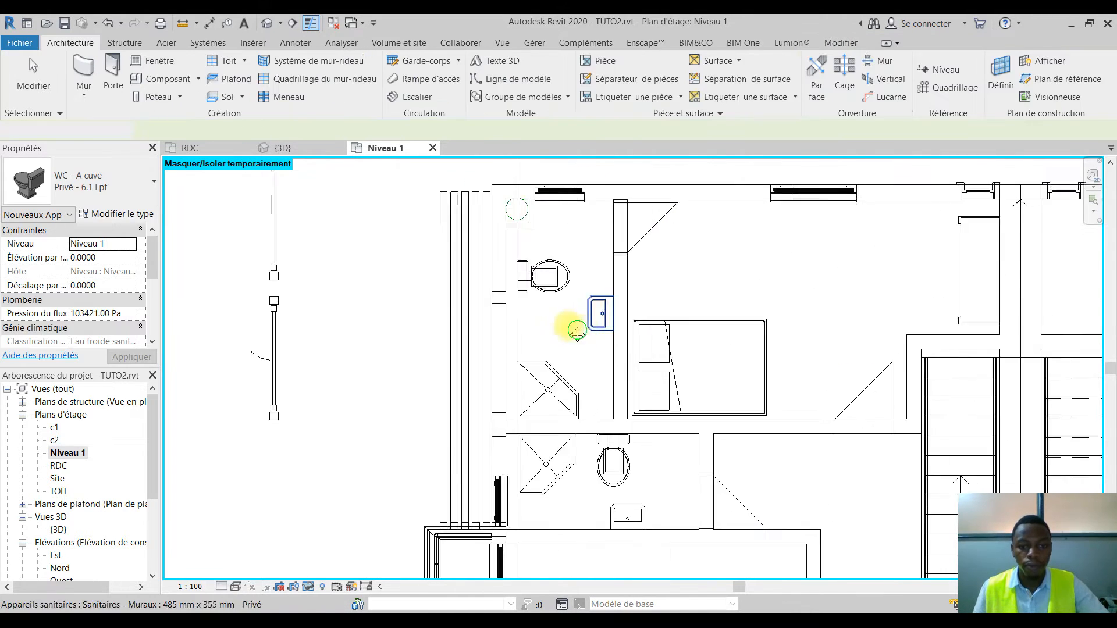
scroll(576, 331, "down", 1)
middle_click_drag(650, 413, 588, 372)
middle_click_drag(734, 433, 631, 495)
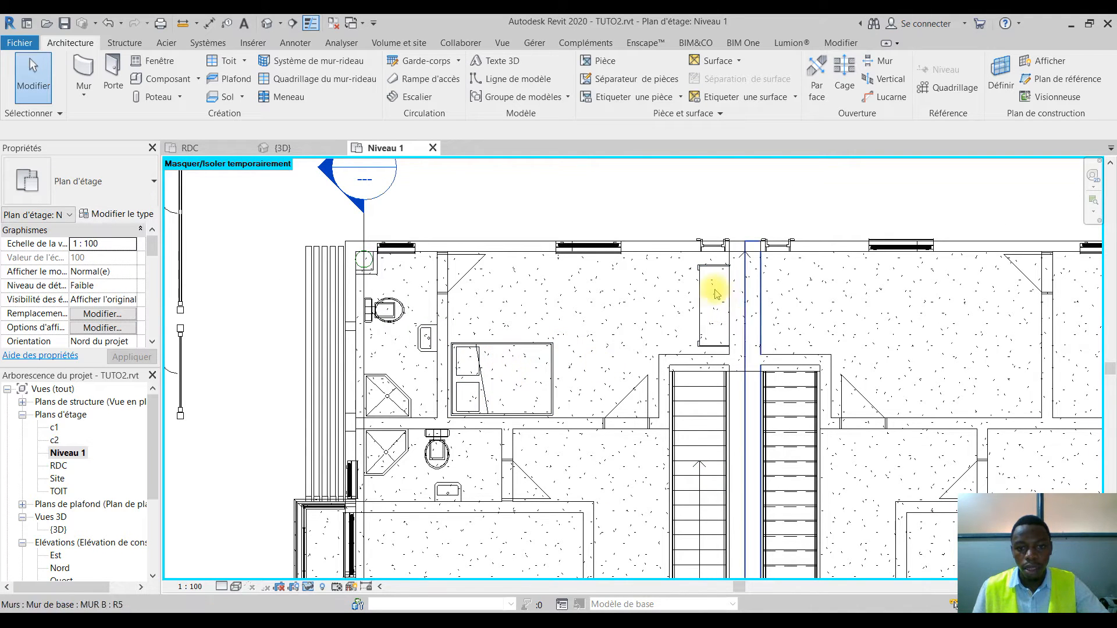
middle_click_drag(711, 389, 803, 127)
middle_click_drag(728, 414, 667, 304)
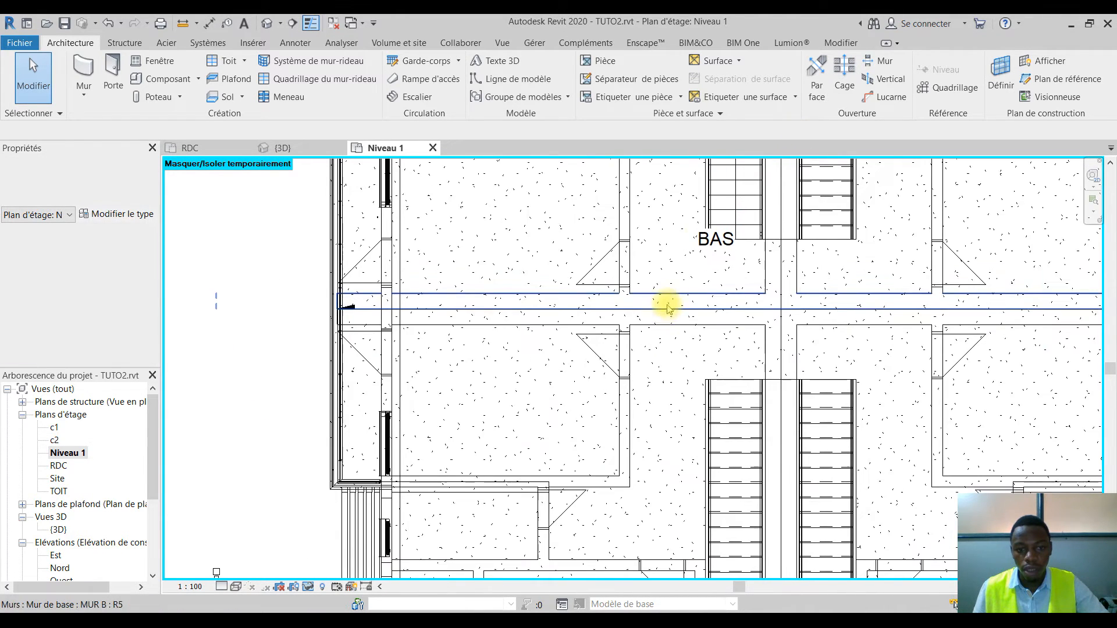
scroll(623, 369, "down", 2)
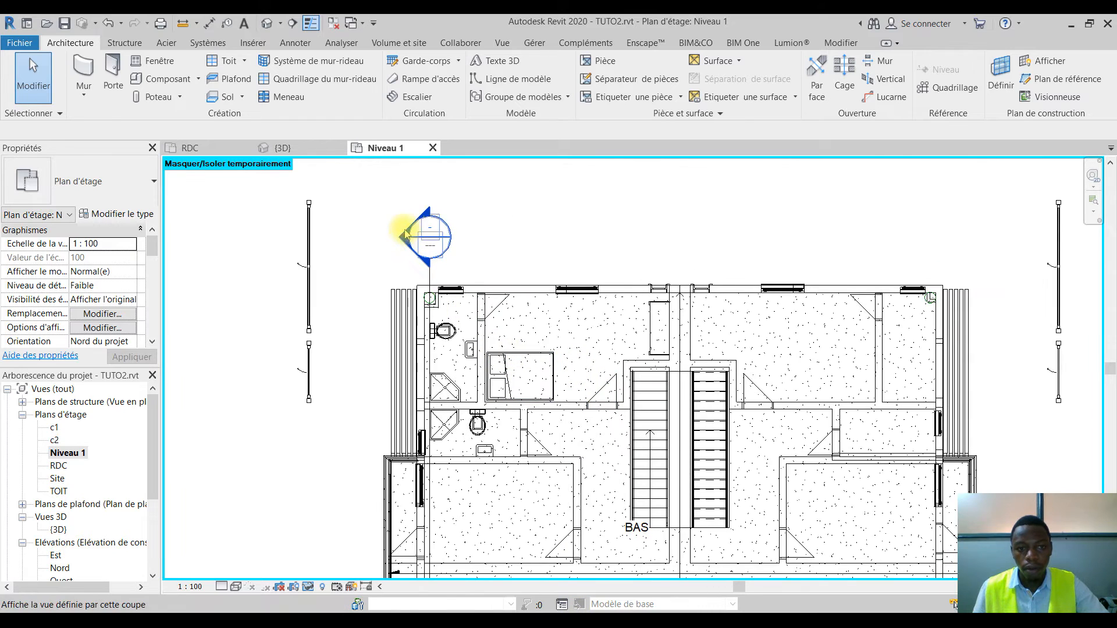
scroll(465, 368, "up", 3)
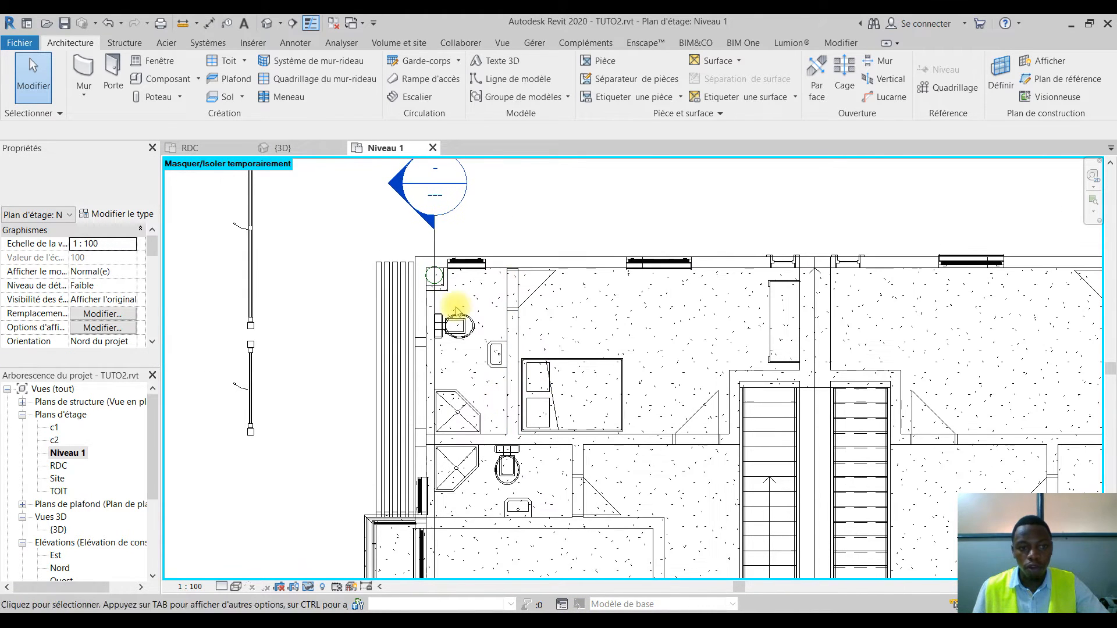
Switch to the RDC floor plan and bring the upper pair of dwelling units into view
left_click(193, 149)
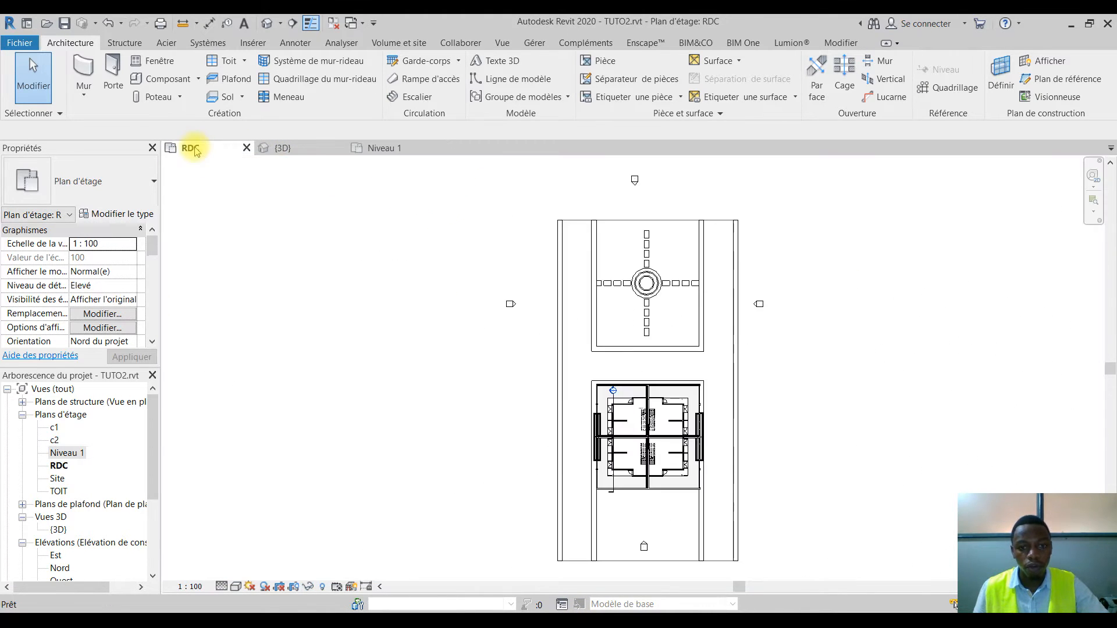
scroll(636, 427, "up", 5)
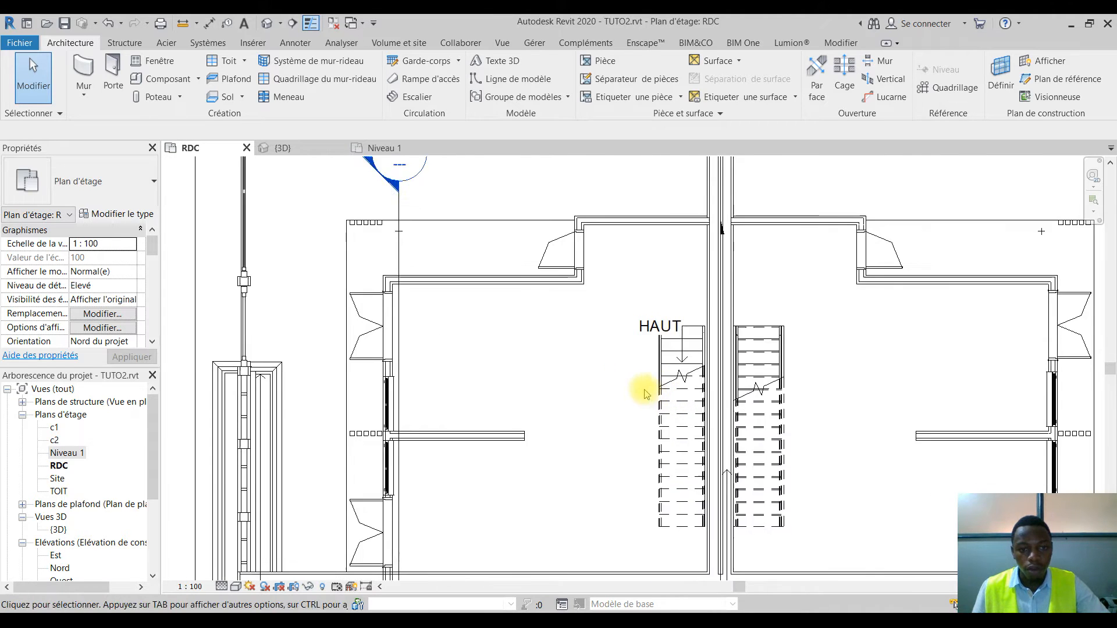
middle_click_drag(645, 391, 547, 337)
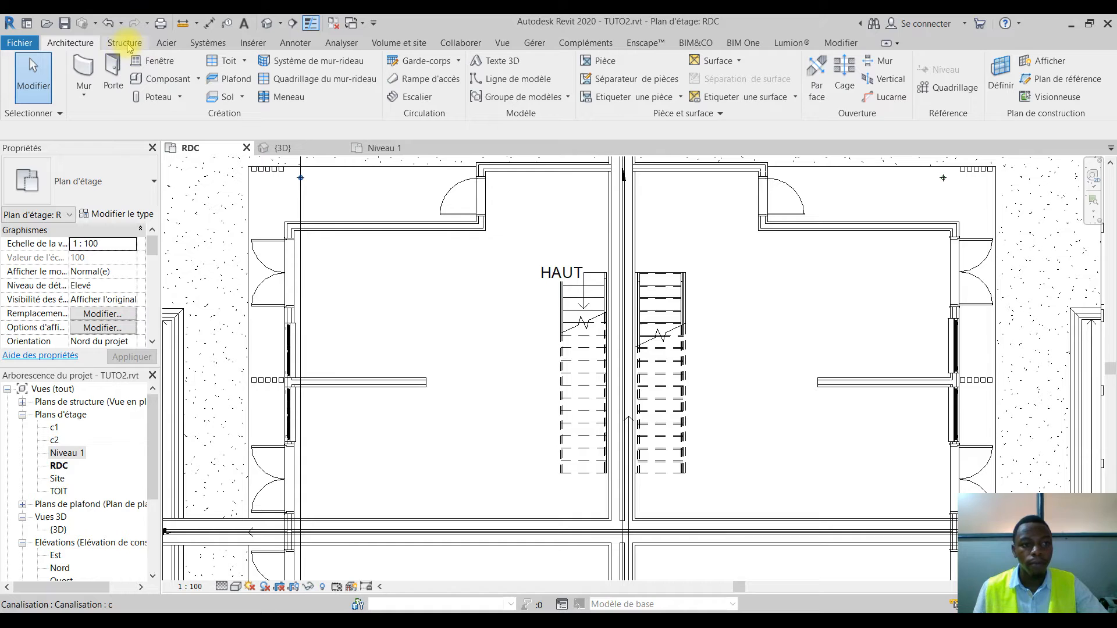
Start loading a component family and browse the France library to Installations électriques > Luminaires > Au Plafond
left_click(167, 79)
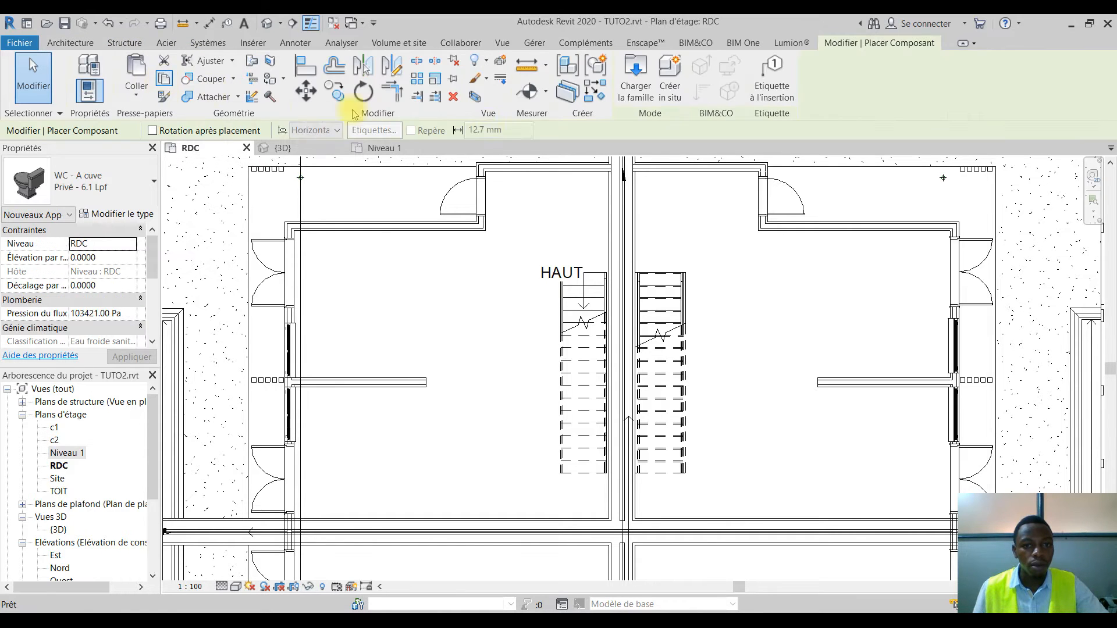
left_click(647, 98)
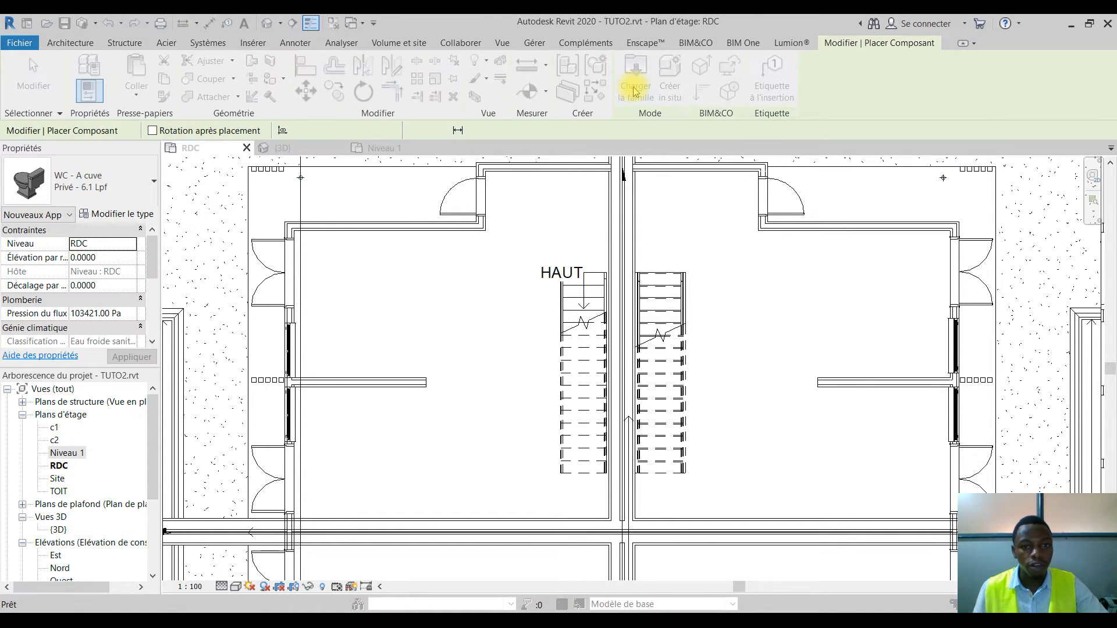
left_click(759, 212)
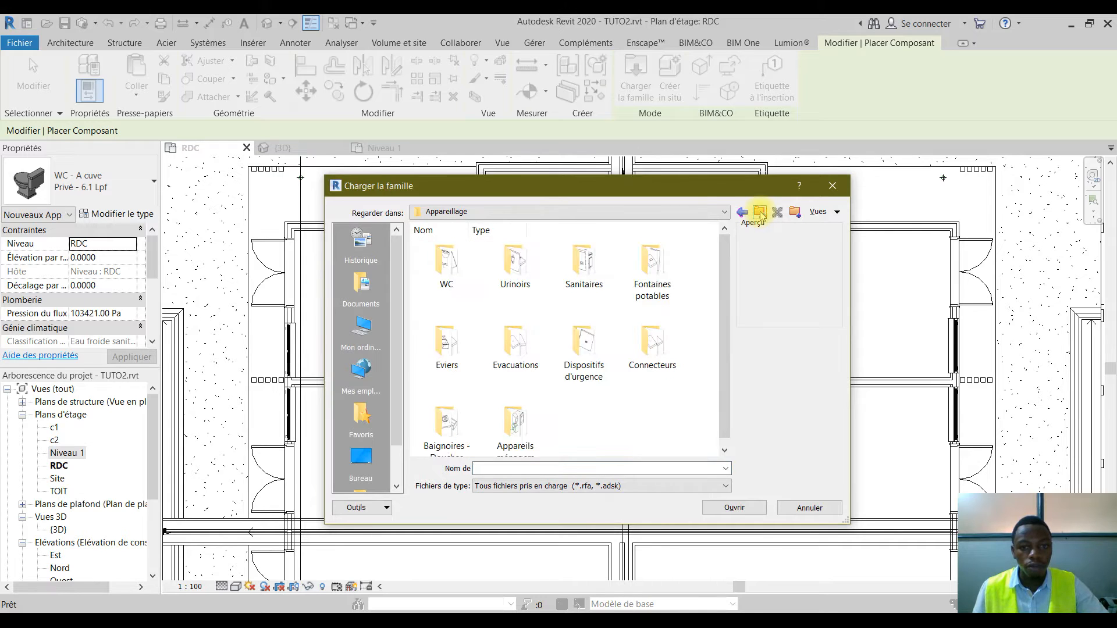
left_click(759, 213)
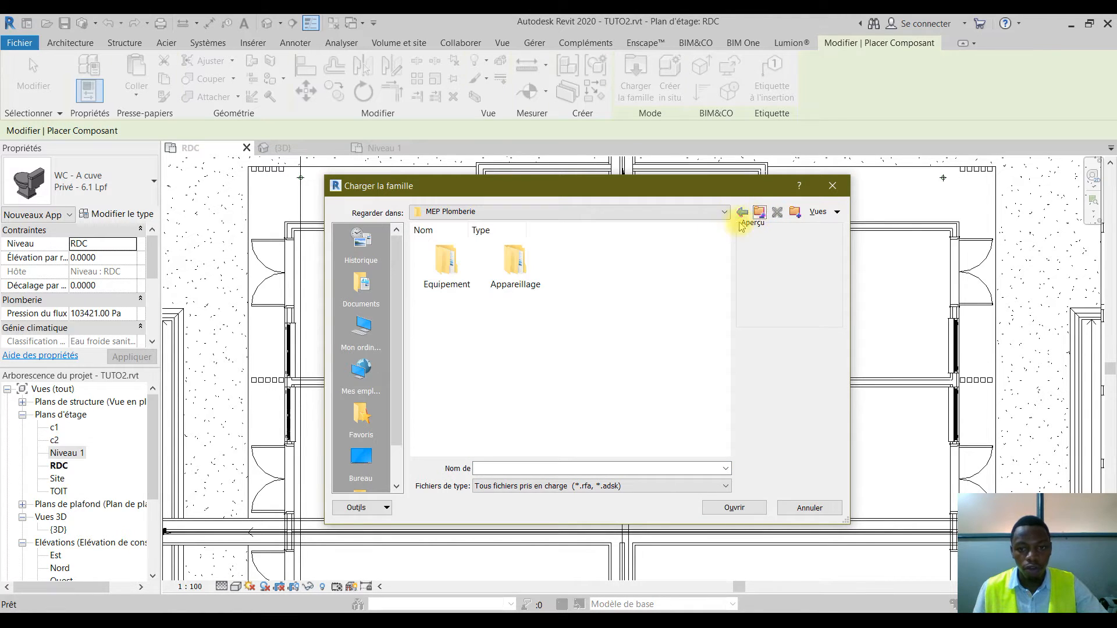
left_click(760, 212)
left_click_drag(725, 262, 727, 407)
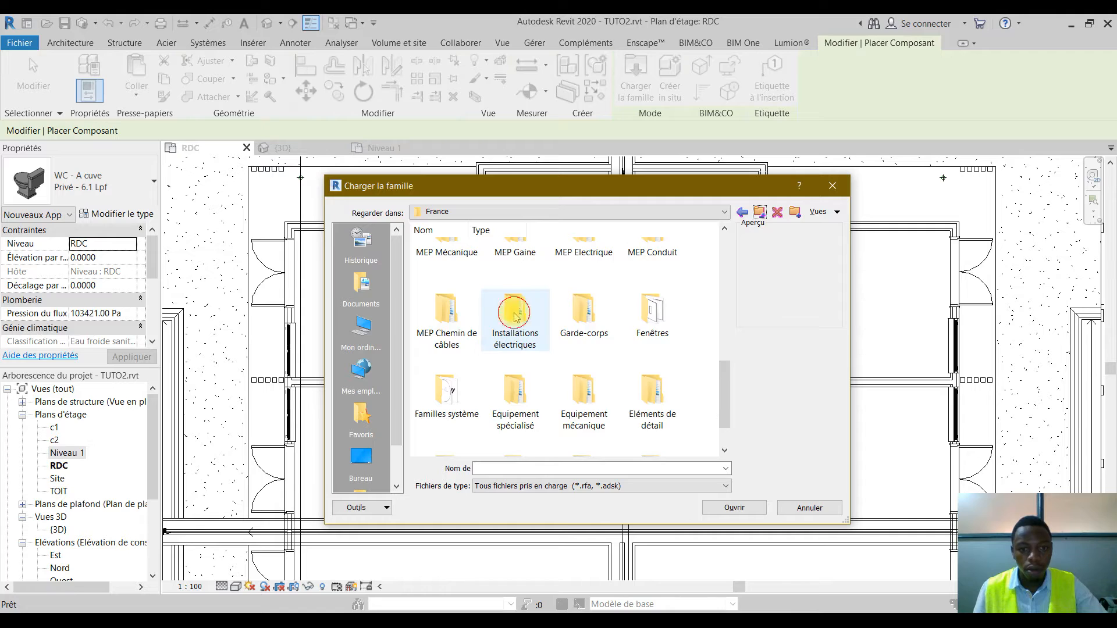
double_click(514, 314)
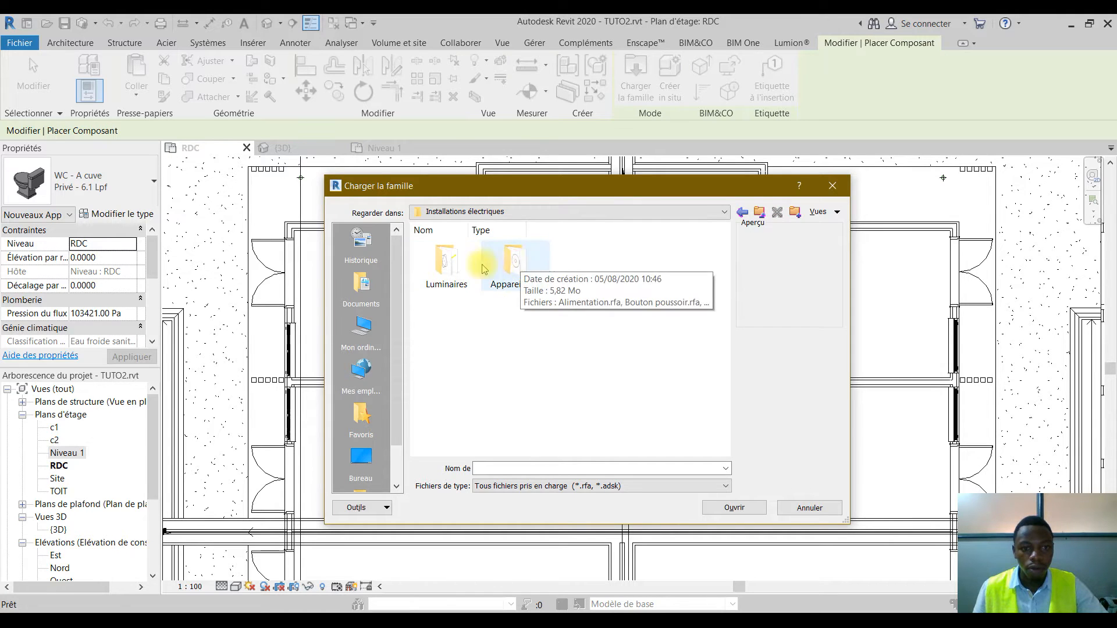
double_click(462, 267)
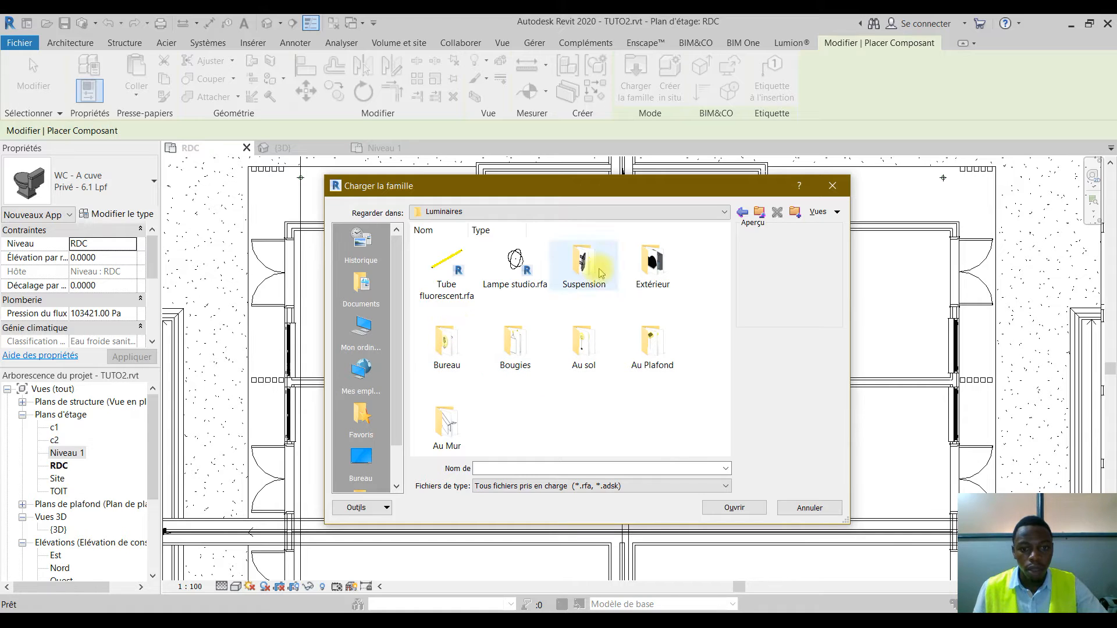
double_click(650, 346)
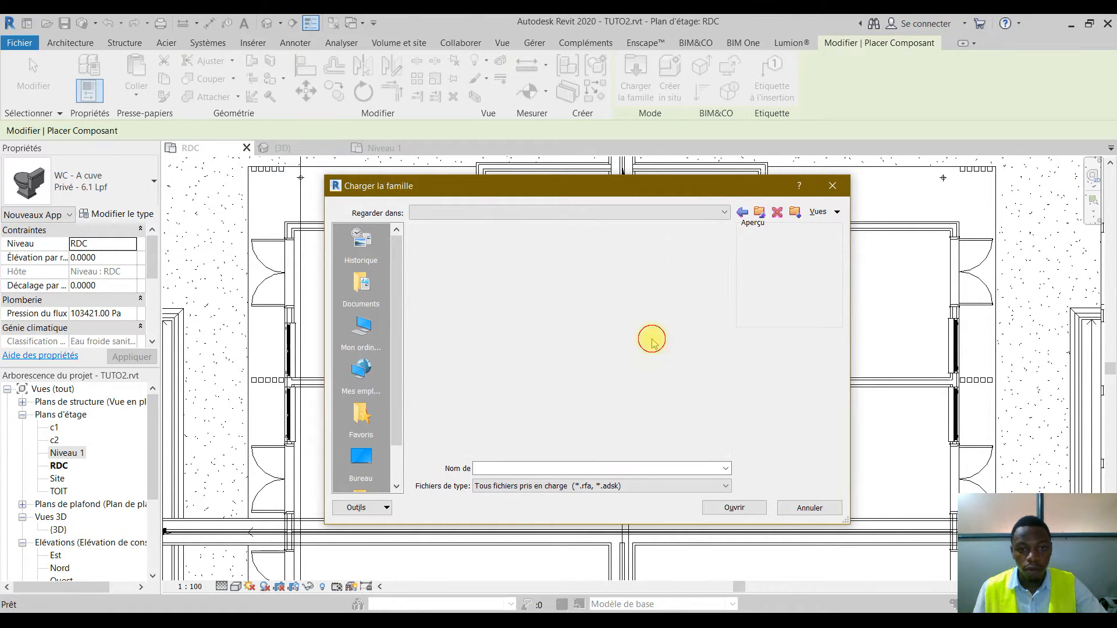
Load the ceiling light family Spot encastré.rfa from the Au Plafond folder into the project
scroll(512, 271, "down", 3)
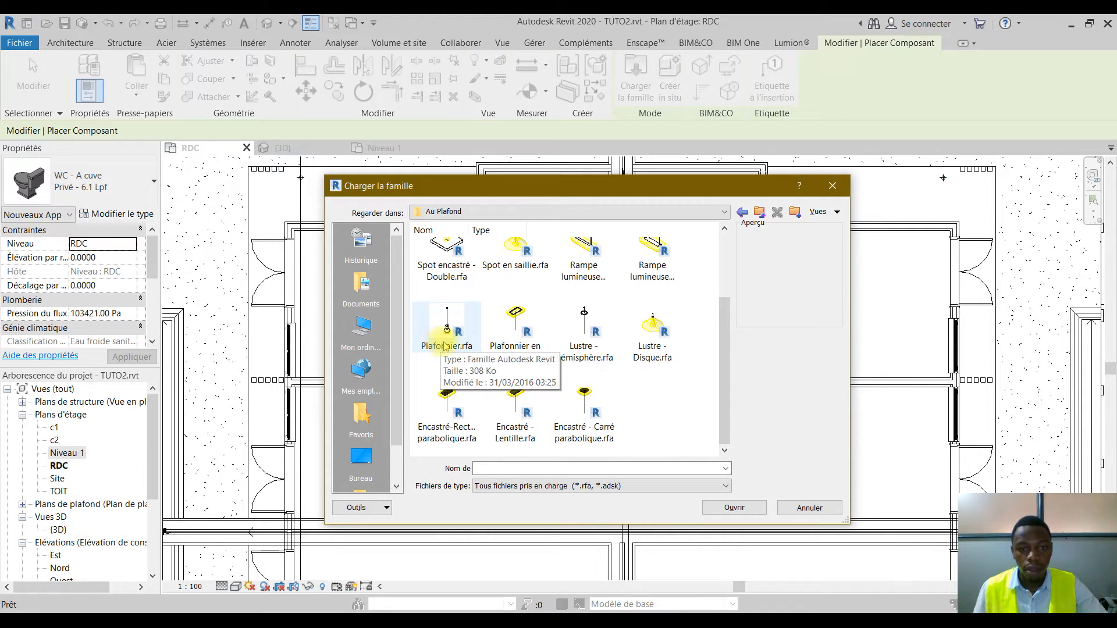
scroll(501, 360, "up", 3)
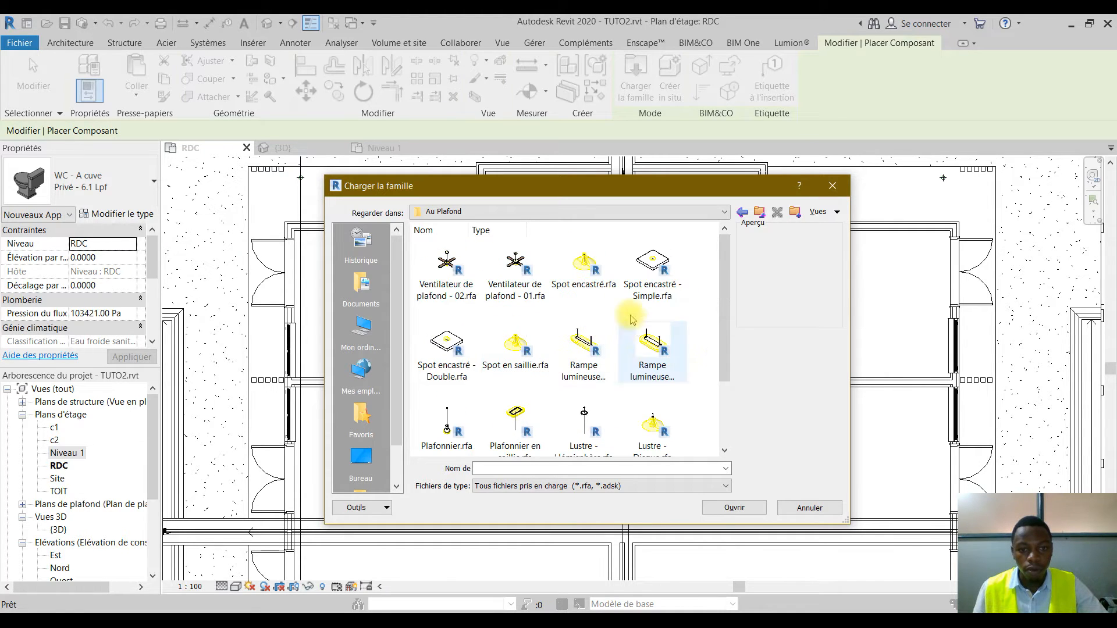
left_click(590, 267)
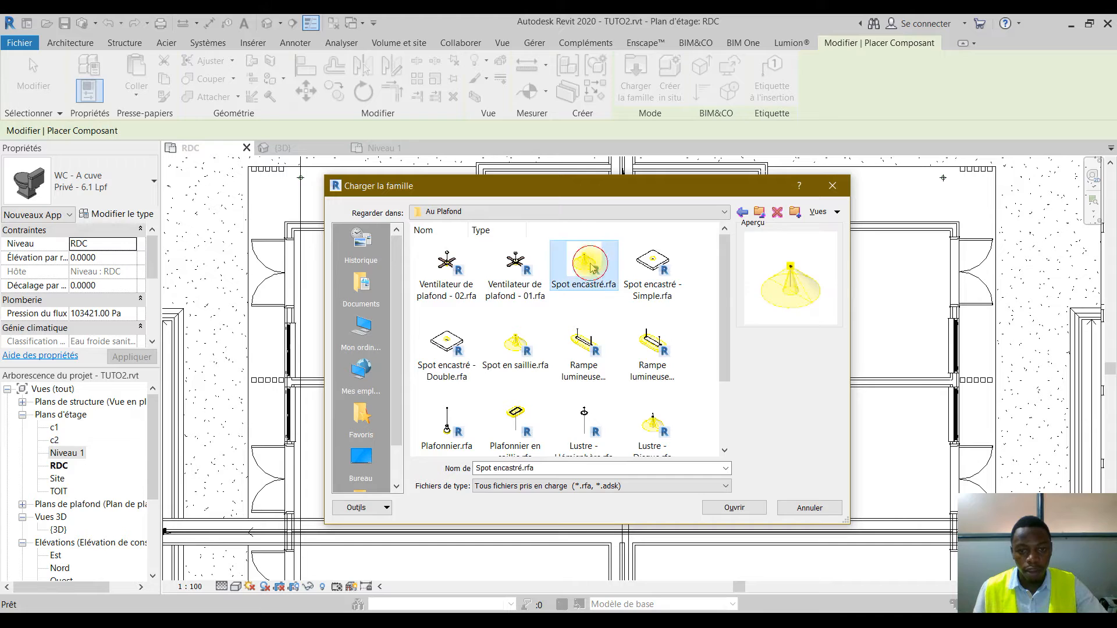
left_click(731, 507)
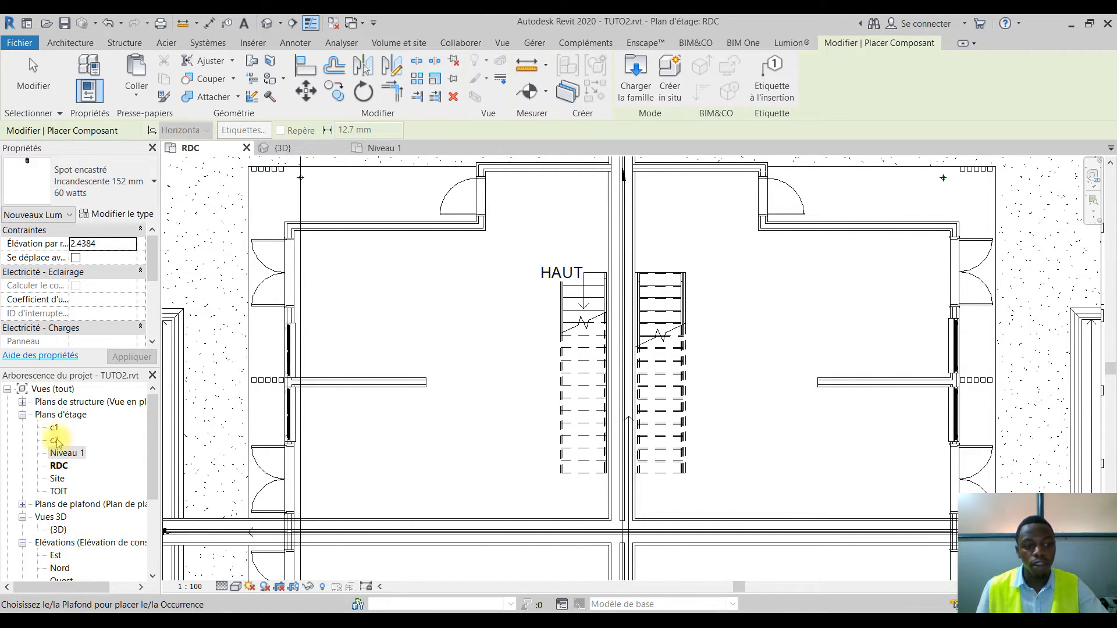
Open the RDC ceiling plan and try to place the Spot encastré, Incandescente 152 mm 60 watts, in the living area
left_click(22, 505)
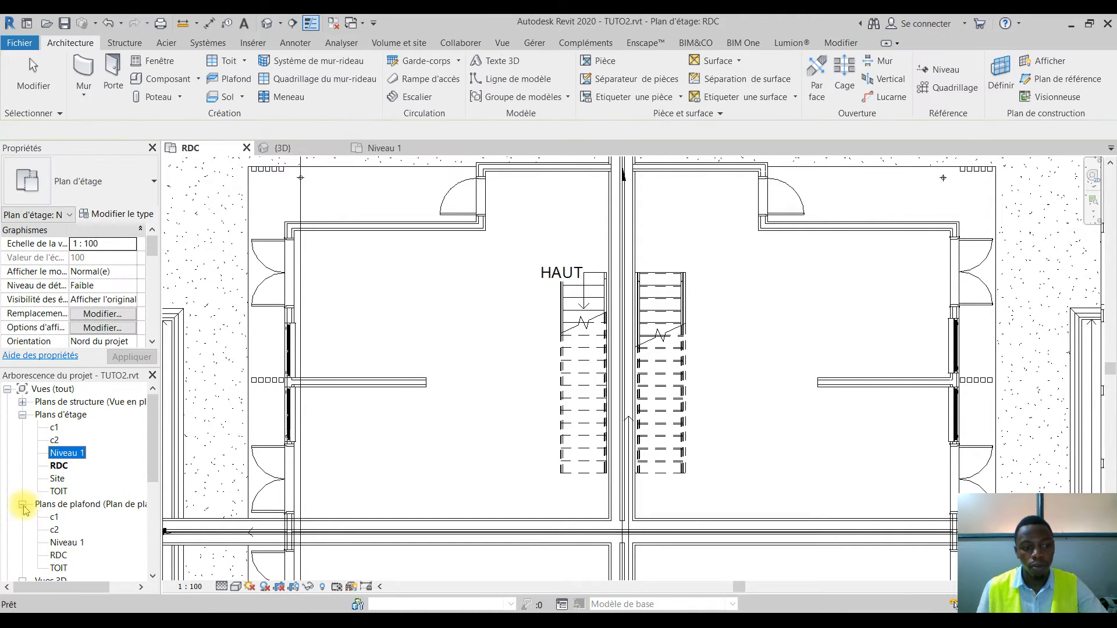
scroll(59, 531, "down", 1)
scroll(67, 536, "down", 1)
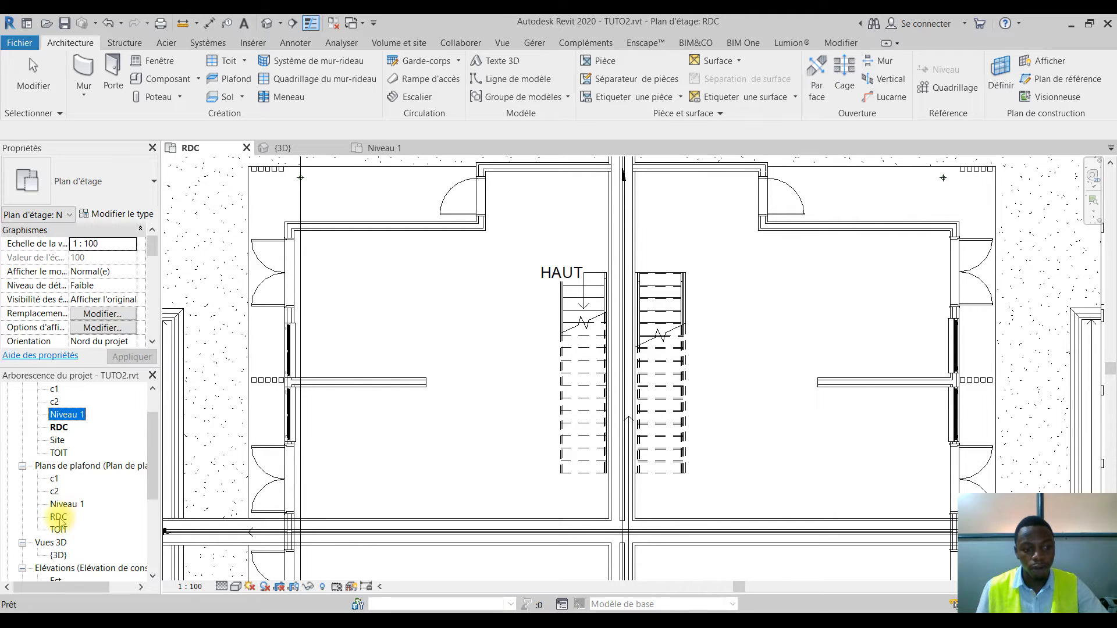
double_click(61, 517)
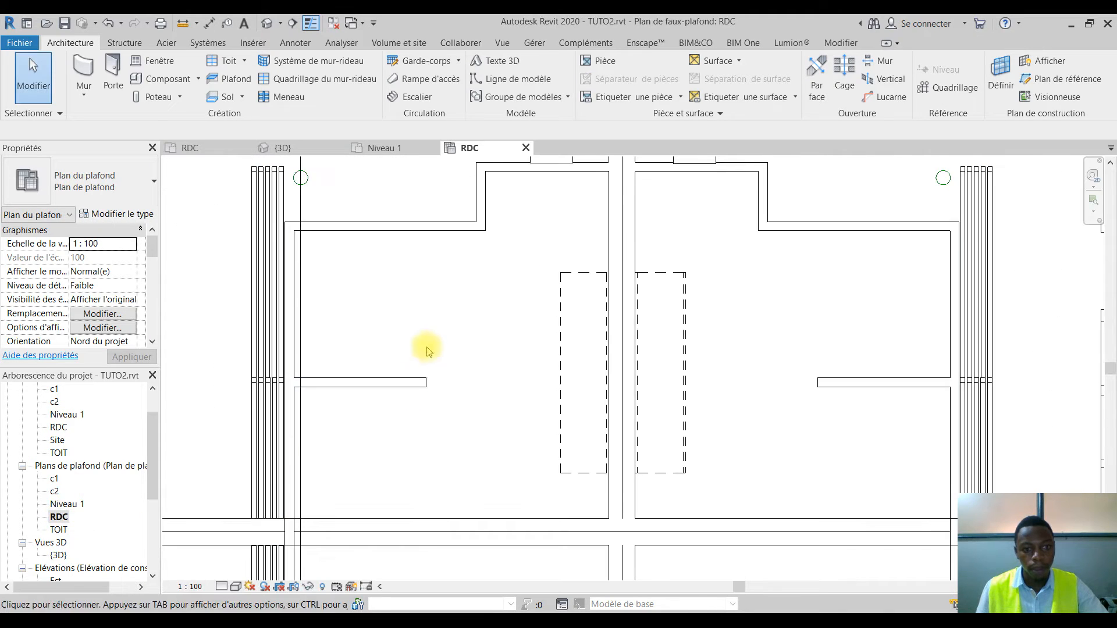
left_click(149, 80)
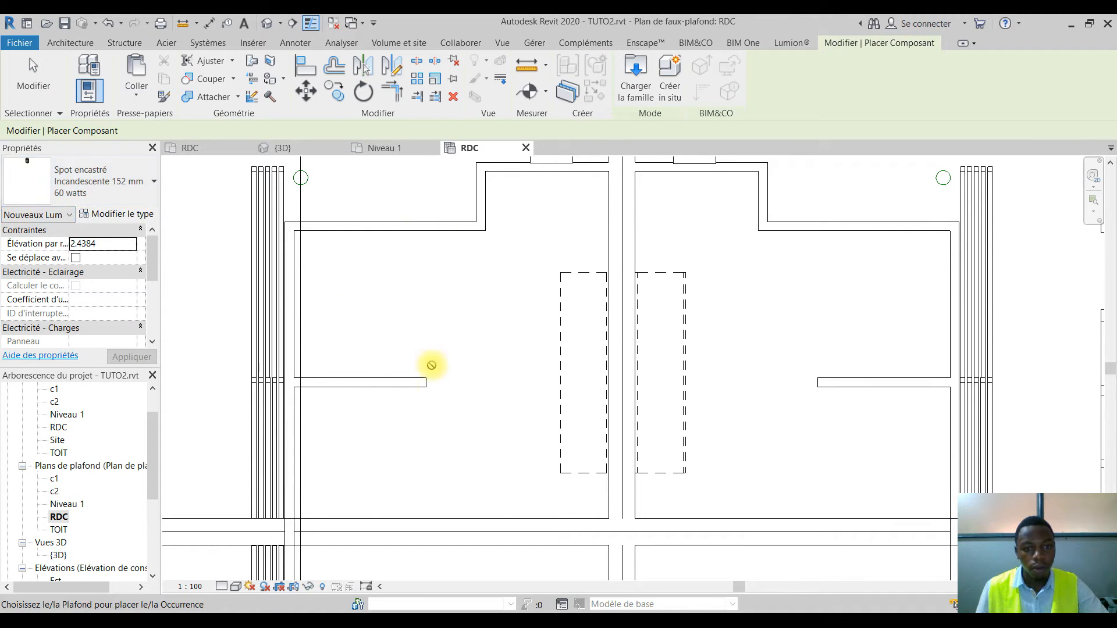
scroll(393, 391, "down", 2)
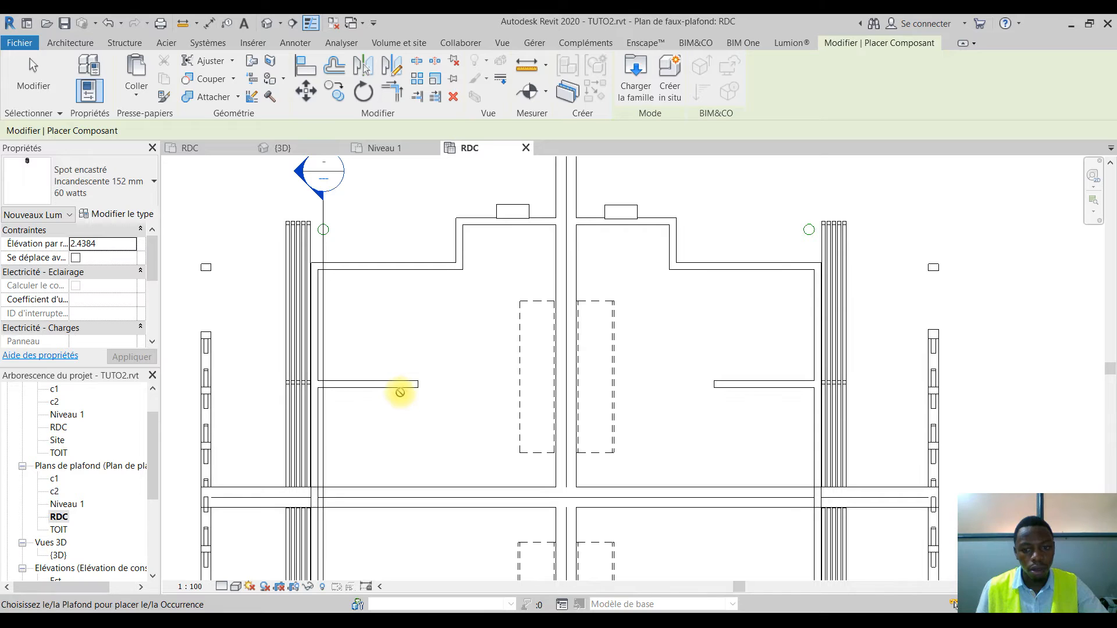
Open the Niveau 1 ceiling plan and try to place the Spot encastré in the upper bathroom
double_click(69, 504)
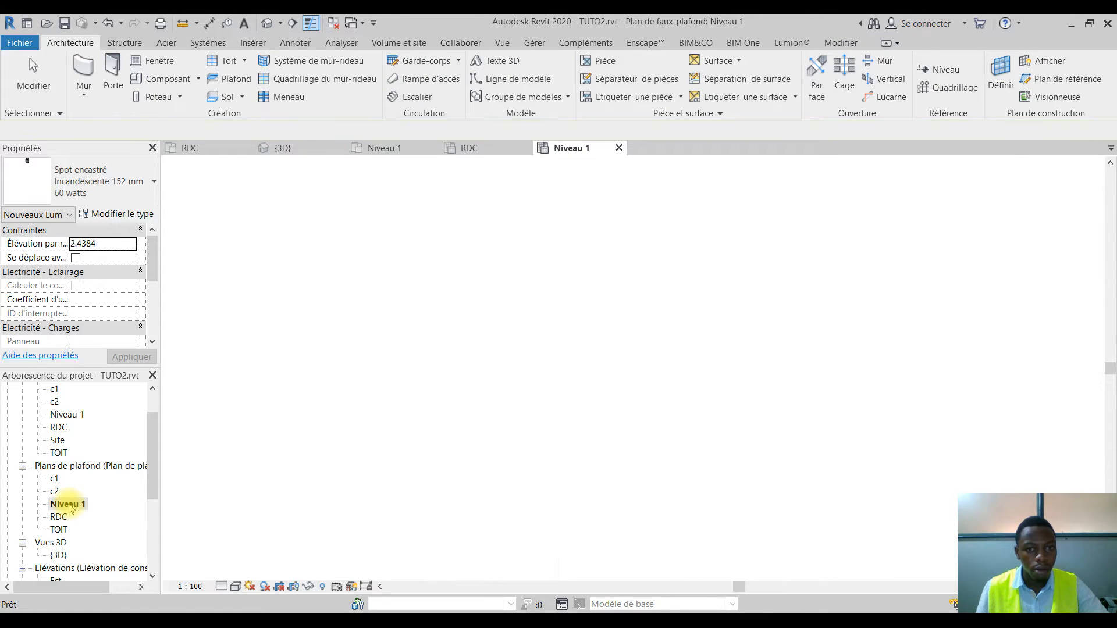
left_click(159, 79)
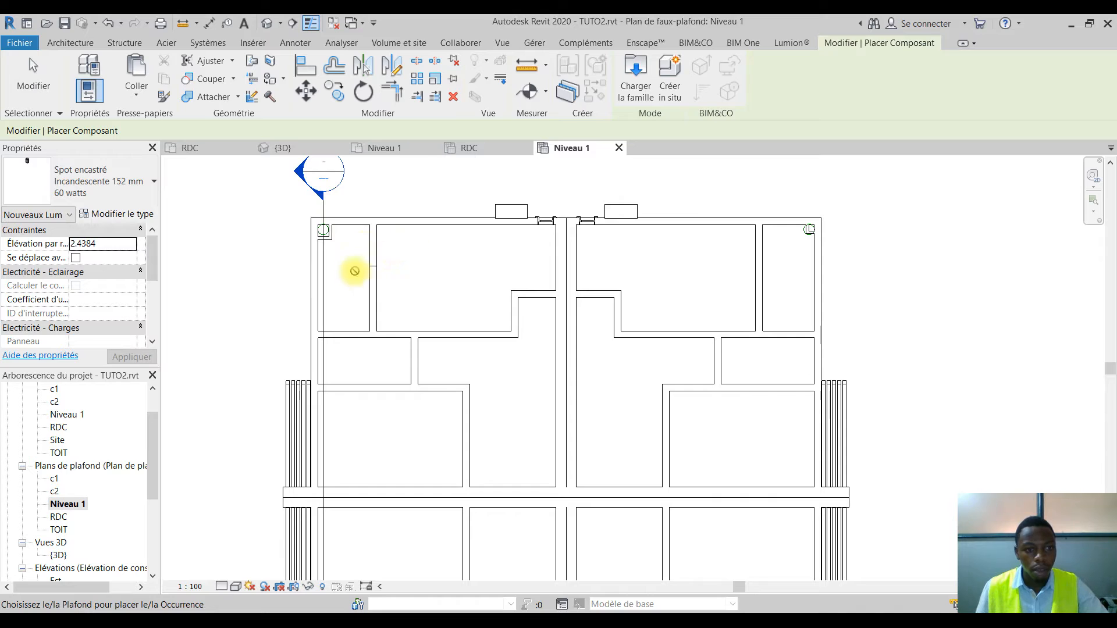
left_click(286, 148)
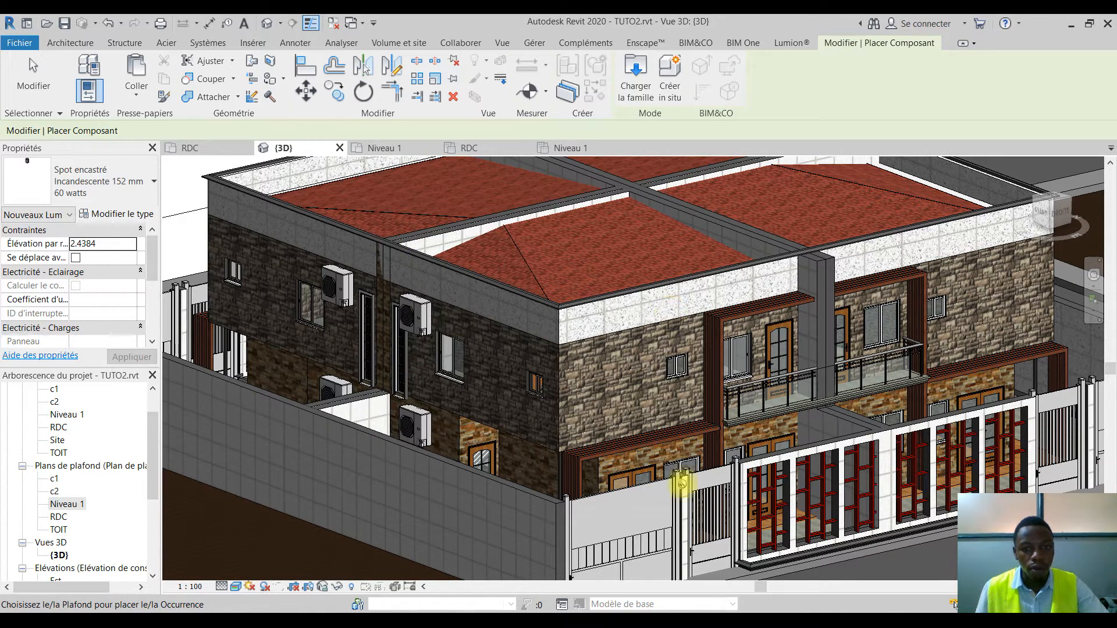
scroll(586, 501, "up", 2)
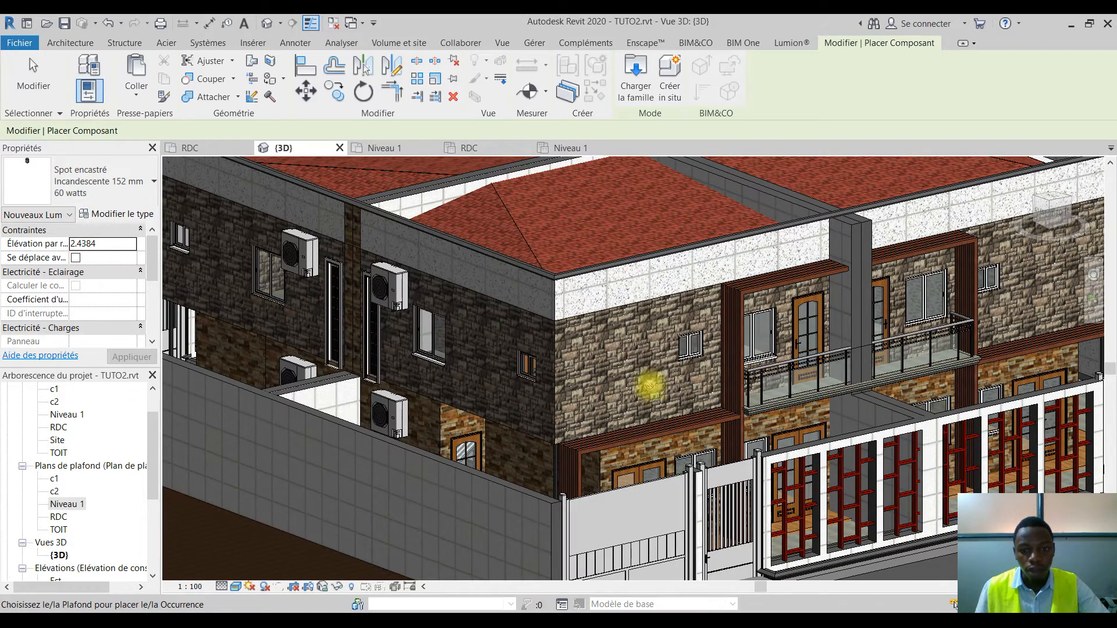
scroll(542, 478, "down", 3)
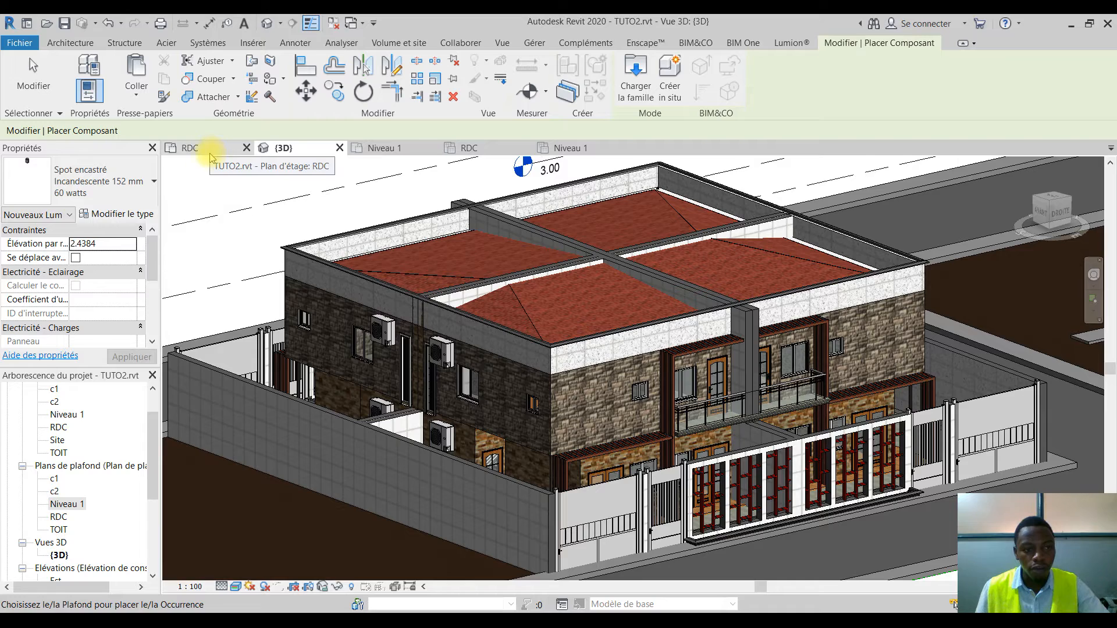
Create a perspective camera view on the RDC floor plan, standing above the staircase and aimed diagonally across the living area
left_click(192, 148)
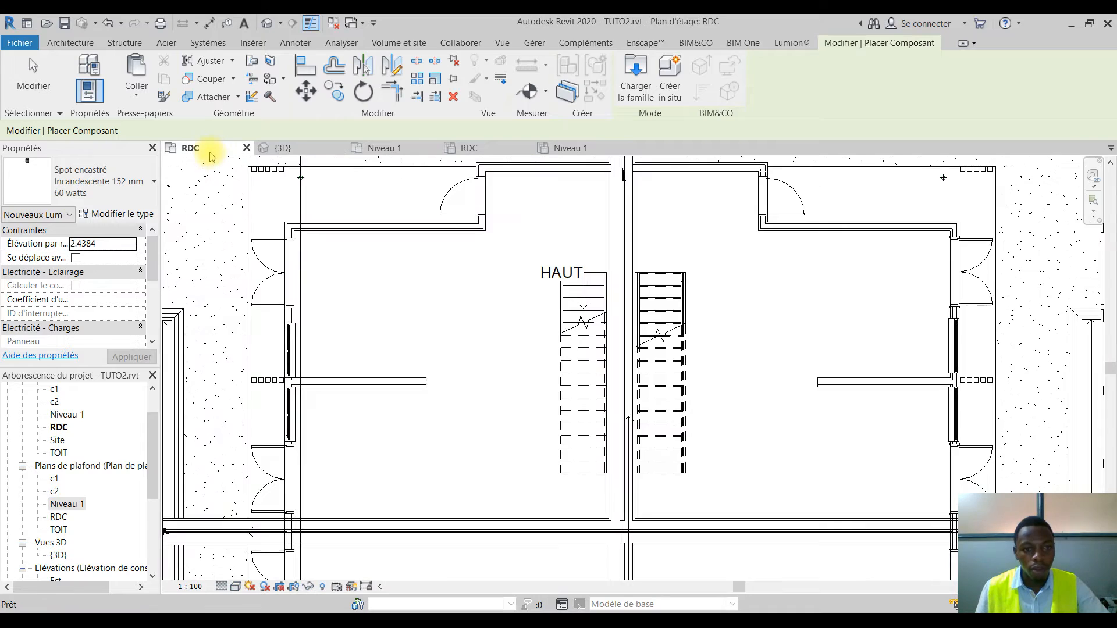
left_click(500, 44)
left_click(480, 94)
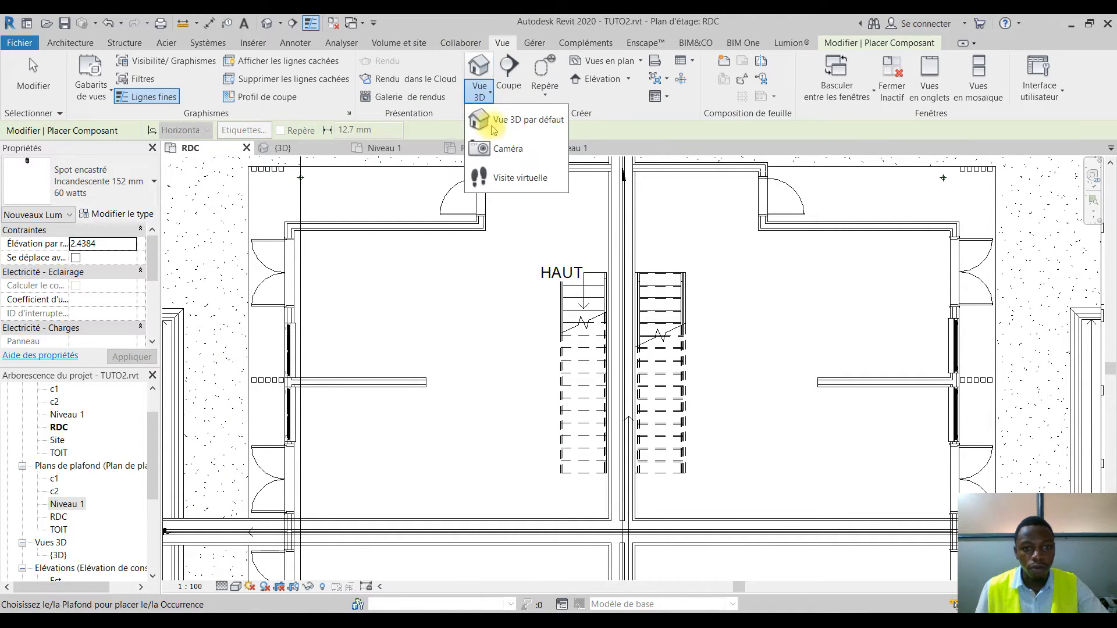
left_click(531, 152)
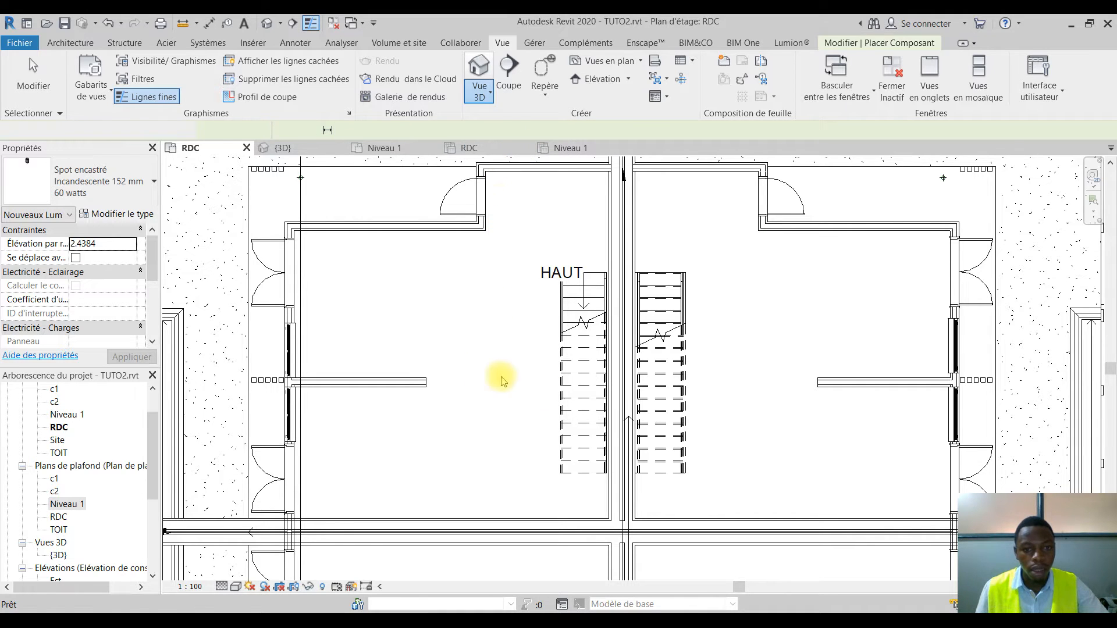
left_click(582, 185)
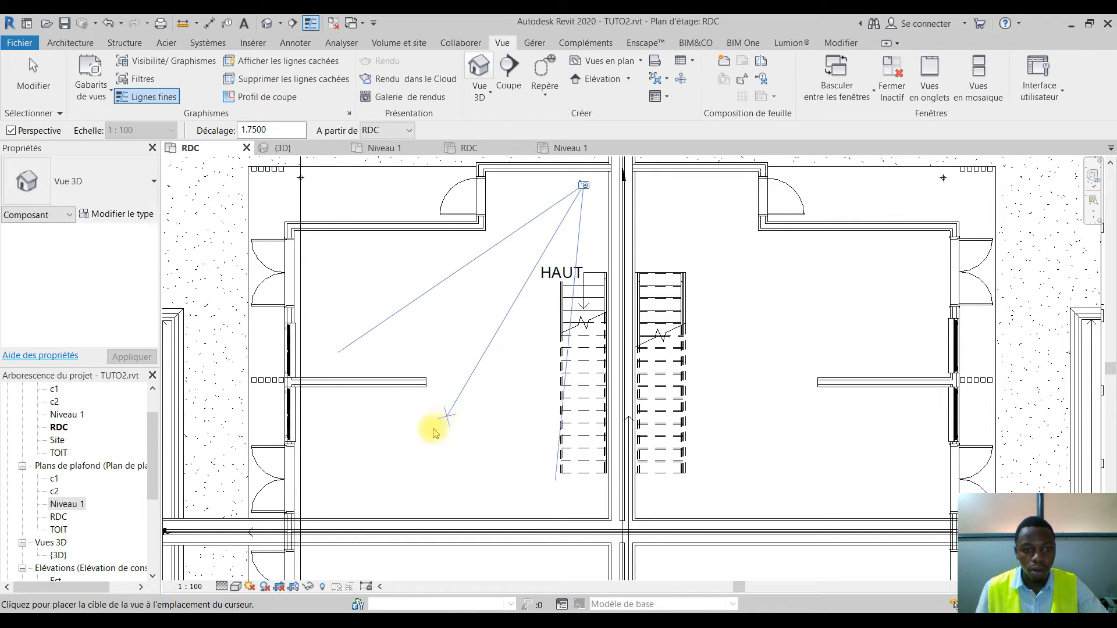
left_click(403, 458)
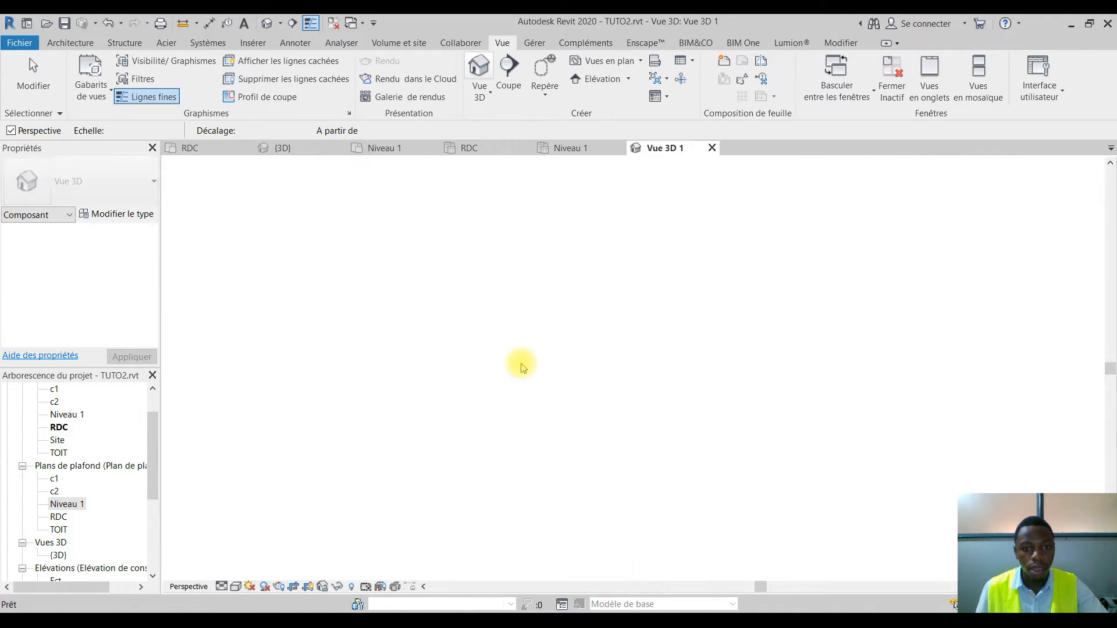
Set the camera view's detail level to Elevé and its visual style to Réaliste
left_click(223, 586)
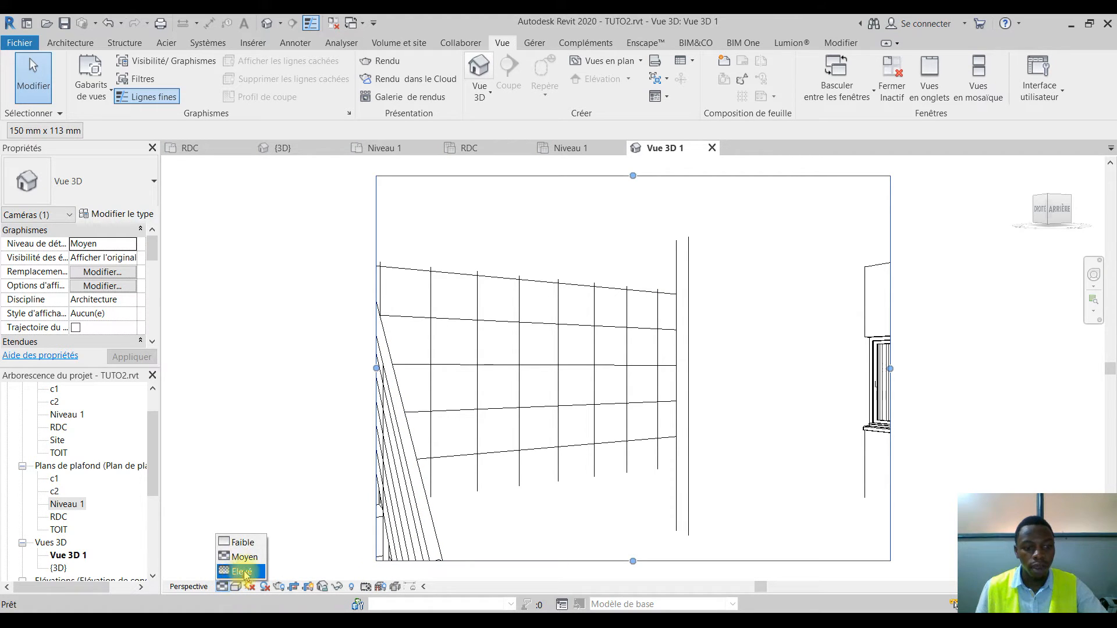
left_click(242, 572)
left_click(237, 587)
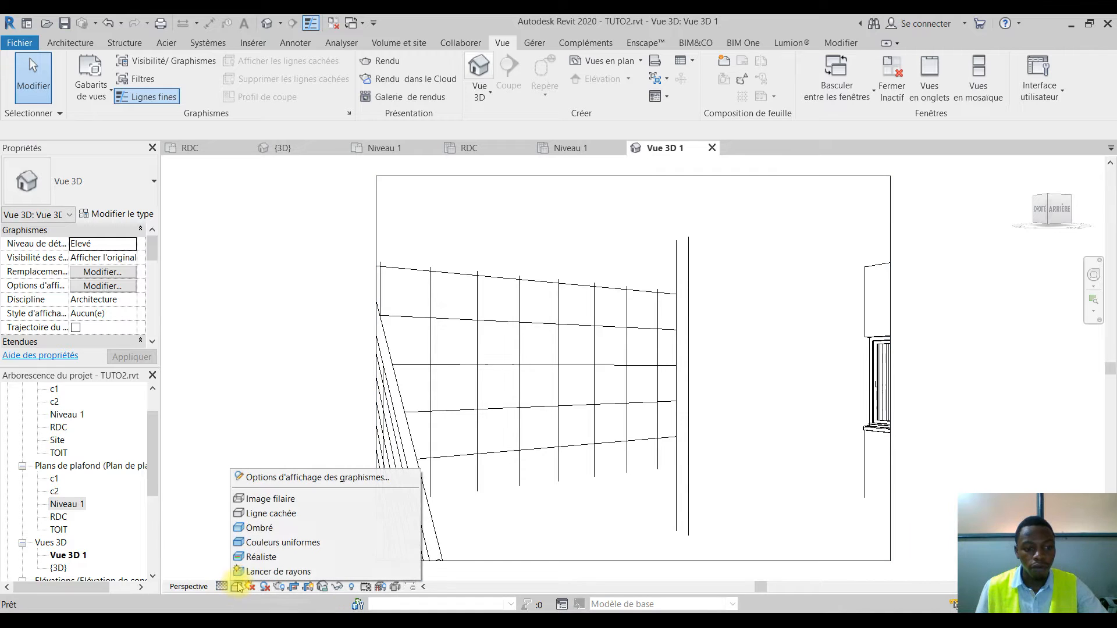
left_click(259, 557)
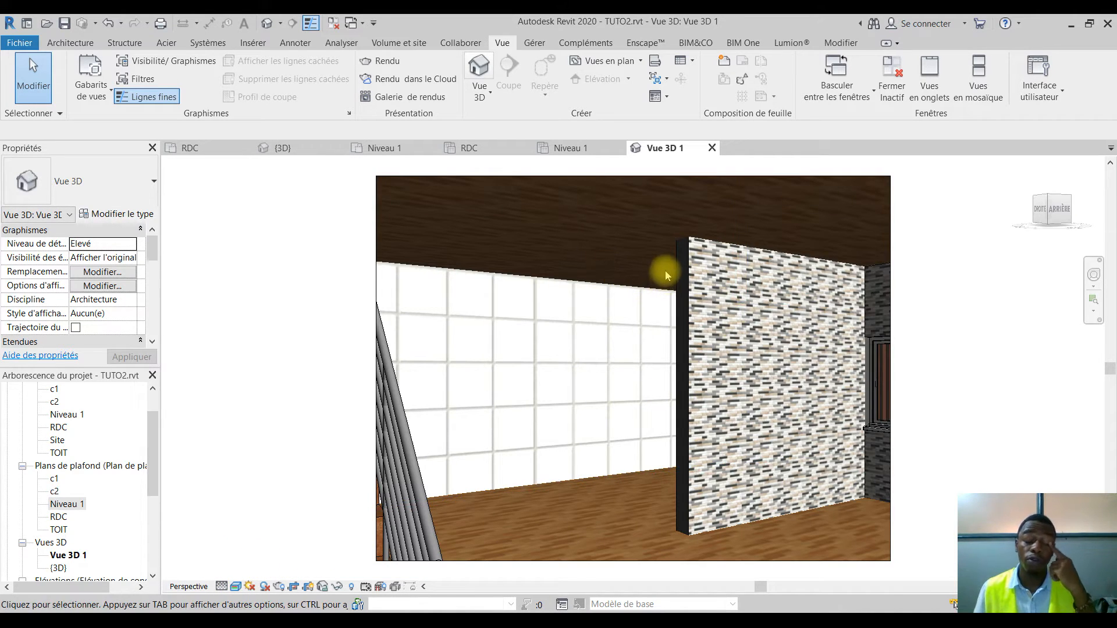
Try to place the Spot encastré, Incandescente 152 mm 60 watts, on the underside of the upper floor in the camera view
middle_click_drag(667, 268, 638, 266, "shift")
left_click(63, 42)
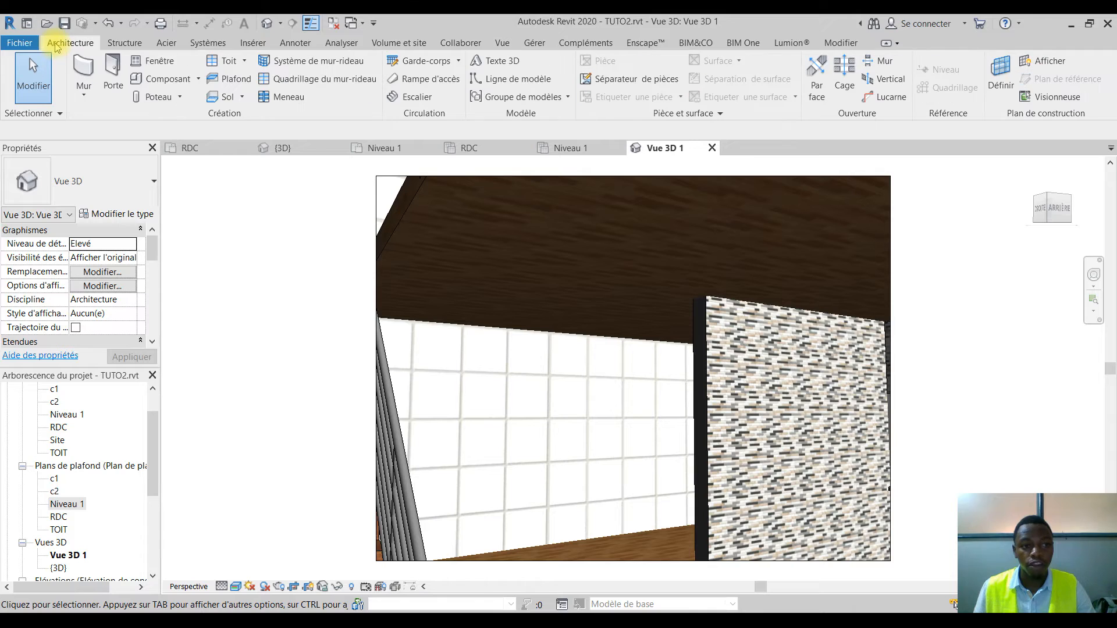
left_click(167, 80)
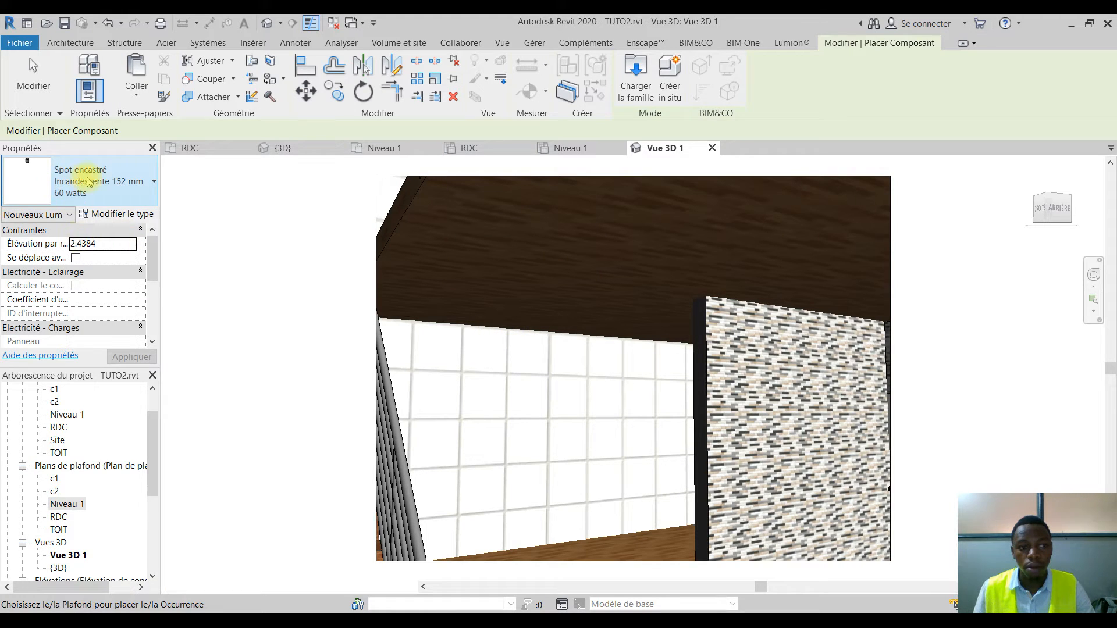
left_click(113, 182)
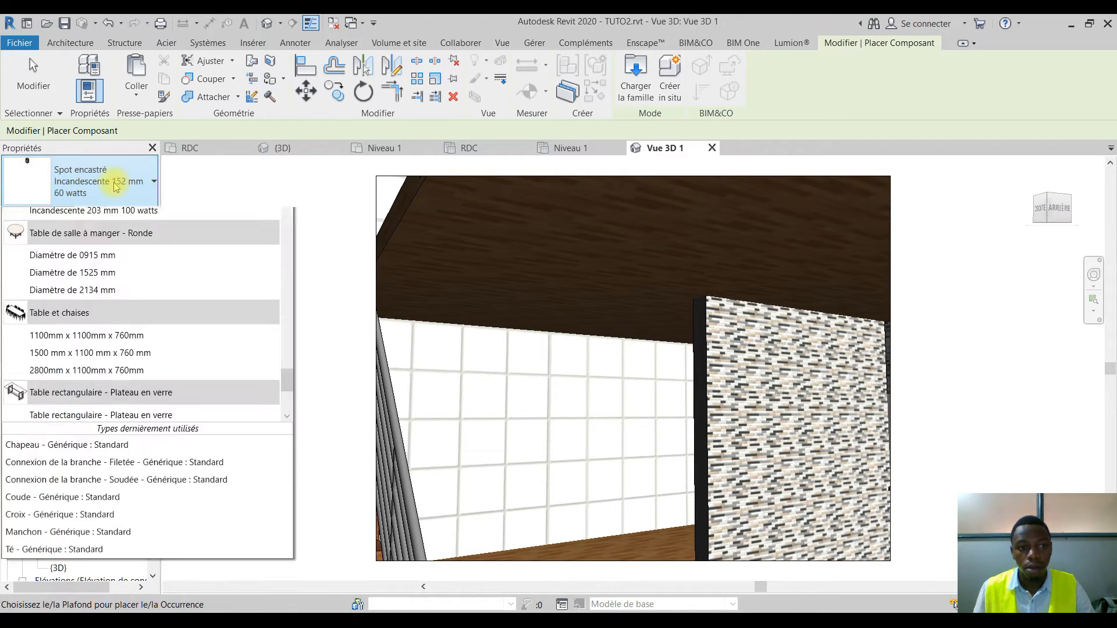
left_click(555, 327)
left_click(466, 225)
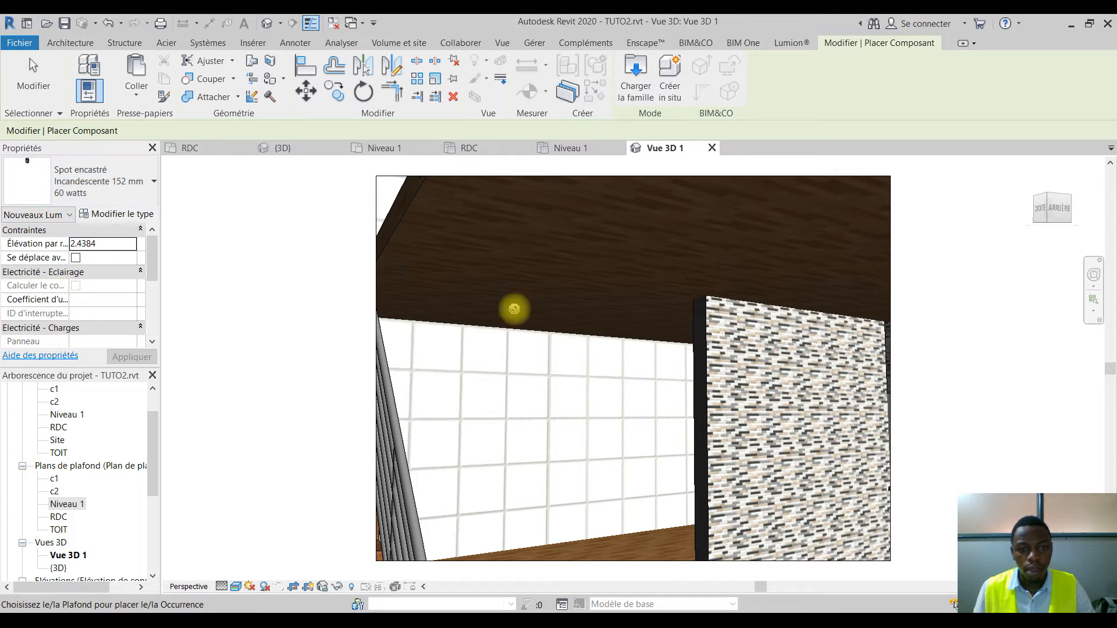
left_click(97, 166)
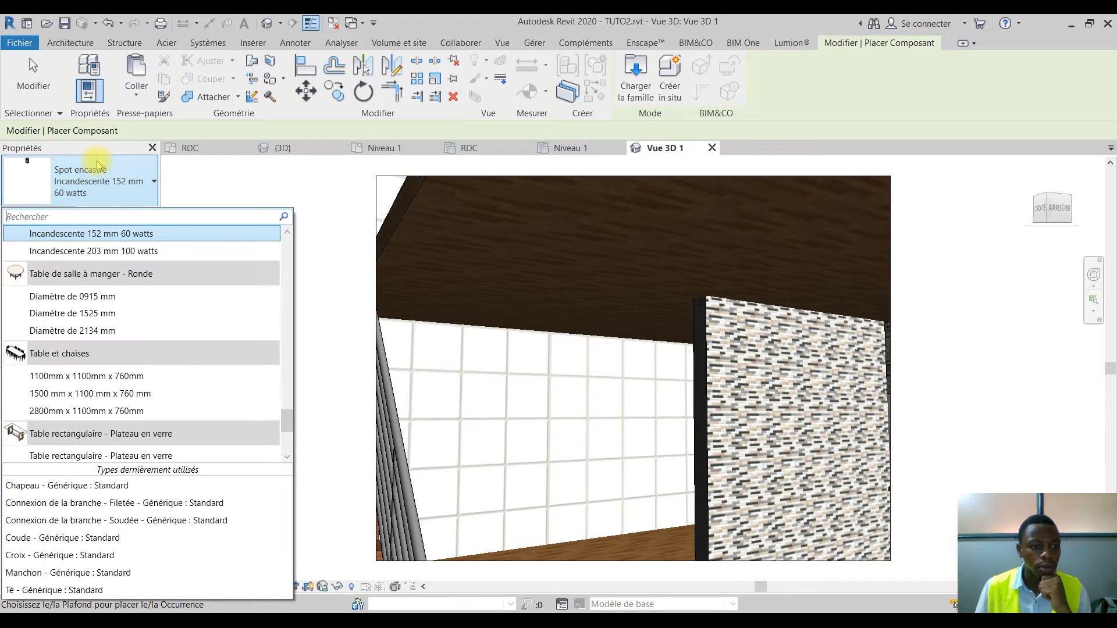
left_click(96, 169)
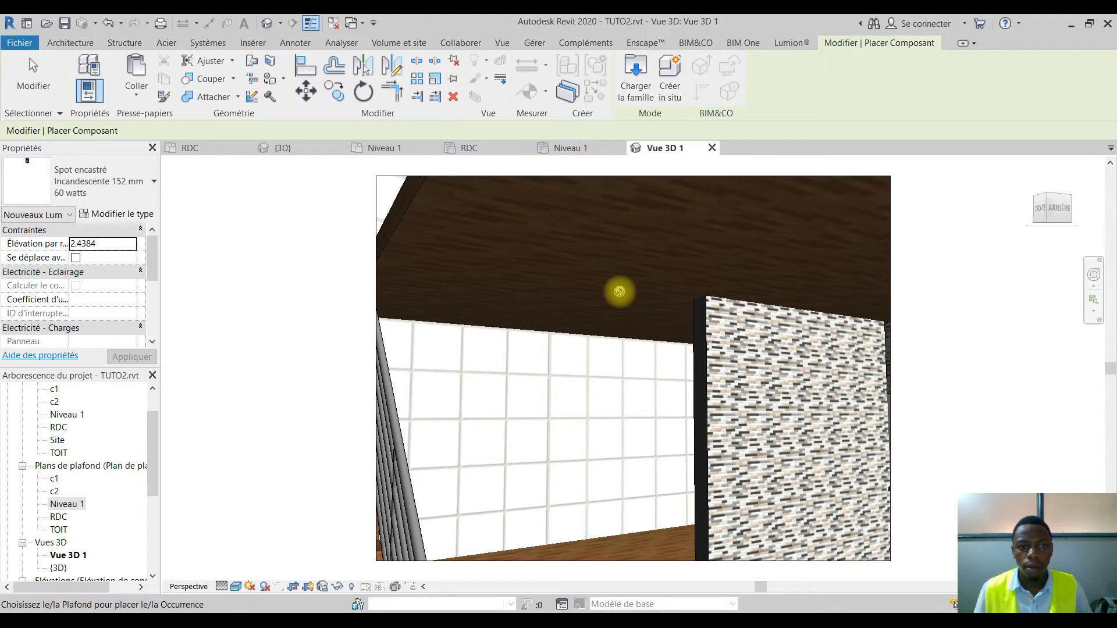
Load the recessed light family Encastré-Rectangulaire parabolique.rfa from the Au Plafond folder into the project
left_click(636, 77)
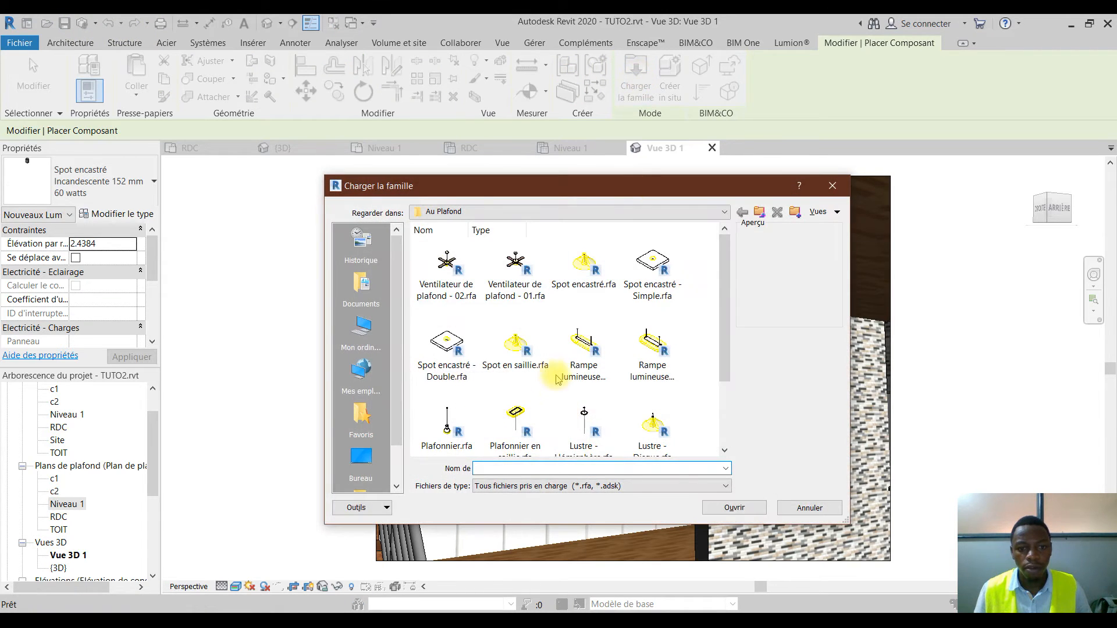
scroll(553, 374, "down", 3)
left_click(444, 400)
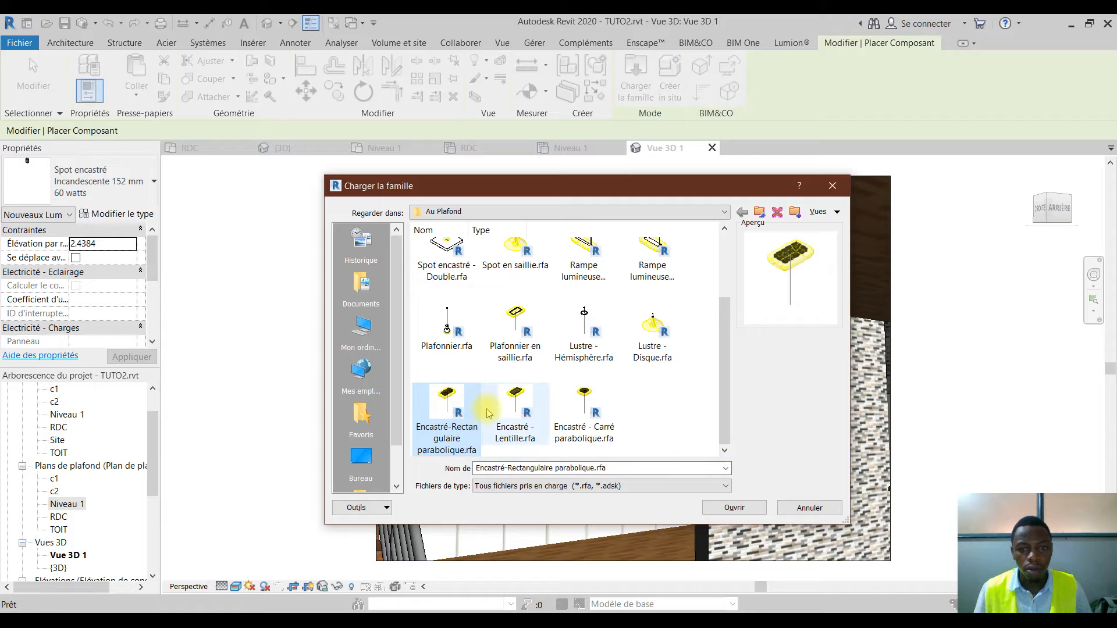
left_click(524, 390)
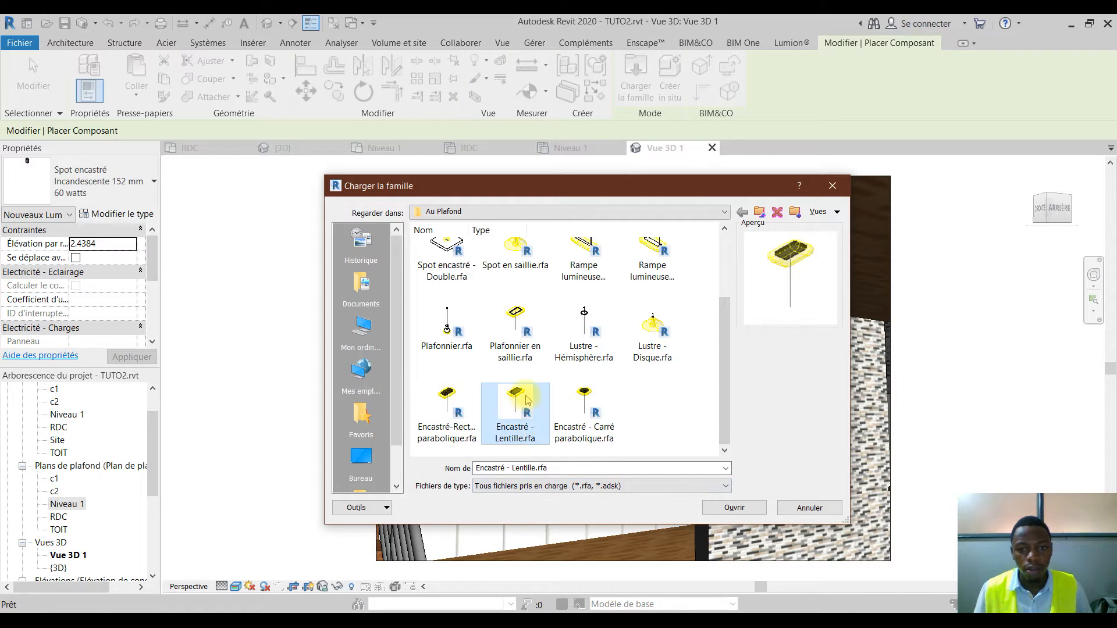
left_click(584, 397)
left_click(433, 399)
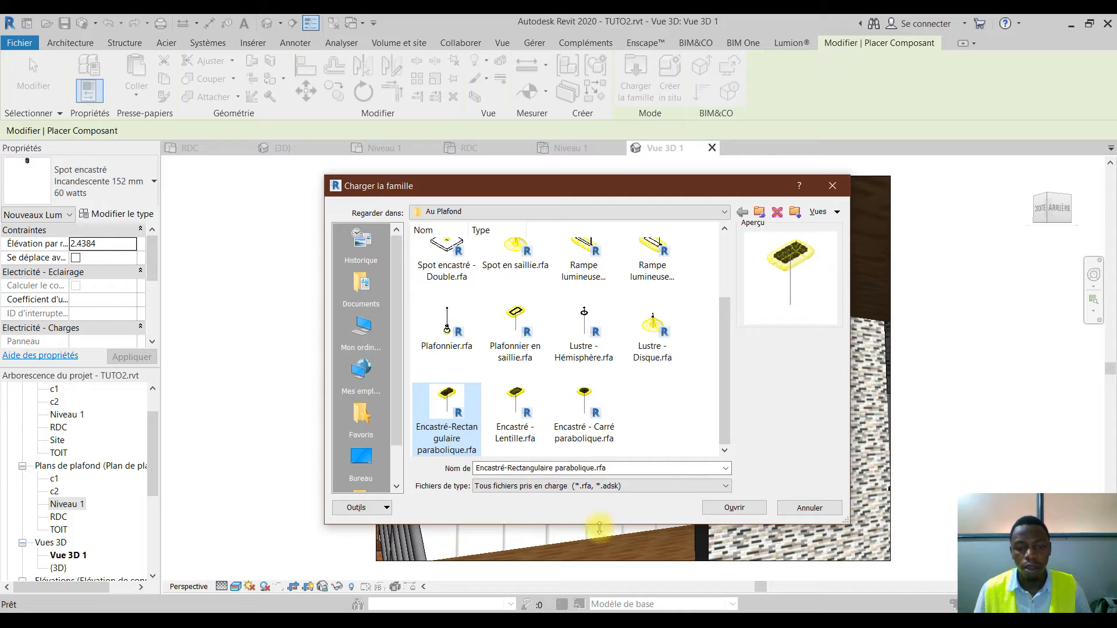
left_click(730, 508)
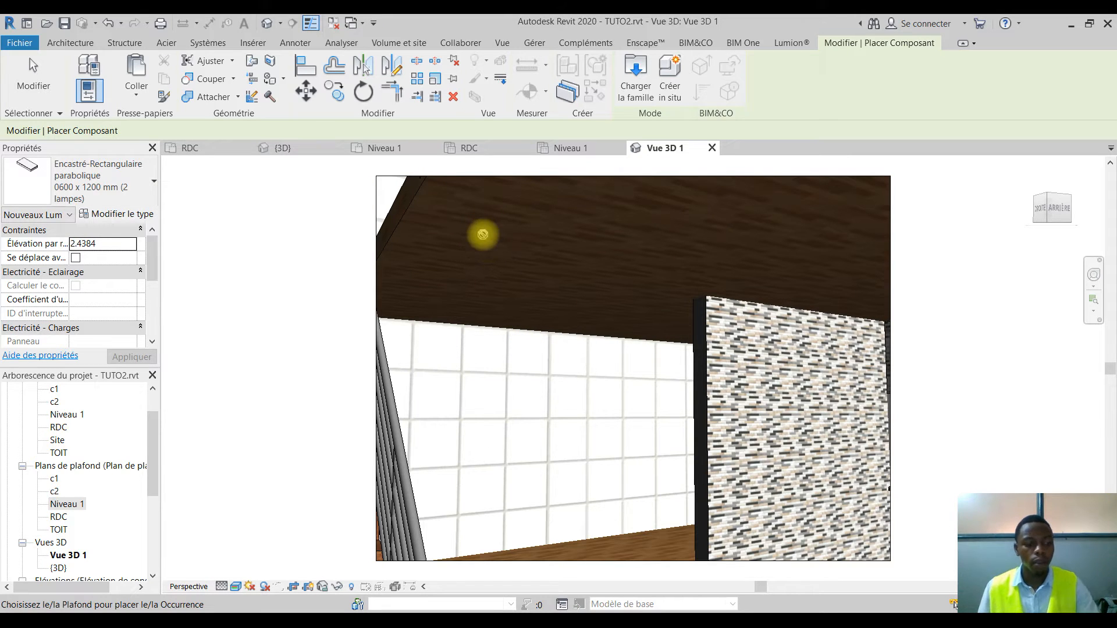
Try to place the Encastré-Rectangulaire parabolique, 0600 x 1200 mm (2 lampes), in the camera view and the {3D} view
middle_click_drag(526, 259, 529, 309, "shift")
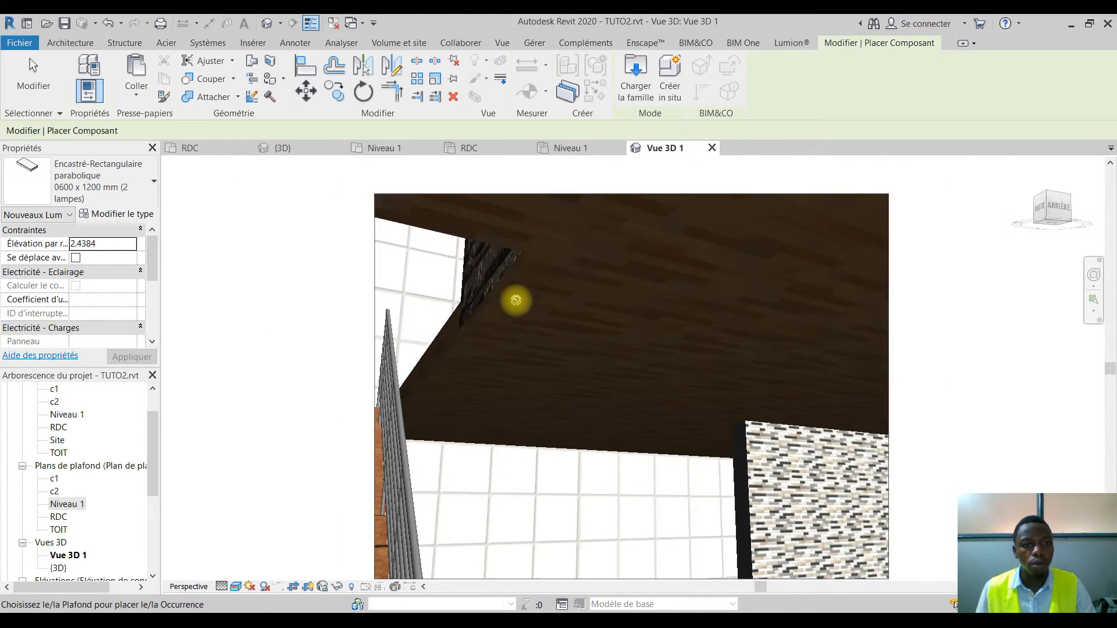
left_click(297, 148)
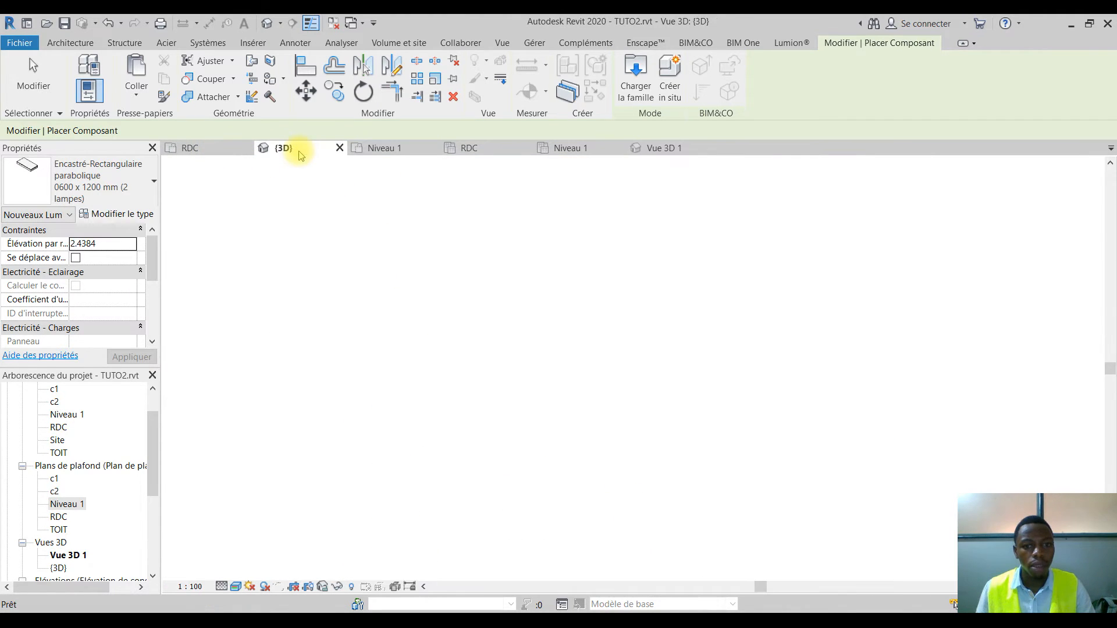
scroll(614, 481, "up", 5)
scroll(614, 481, "up", 3)
mouse_move(644, 459)
middle_mouse_down()
mouse_move(673, 444)
mouse_move(653, 412)
mouse_move(553, 465)
mouse_move(668, 443)
mouse_move(643, 449)
mouse_move(724, 476)
mouse_move(651, 464)
middle_mouse_up()
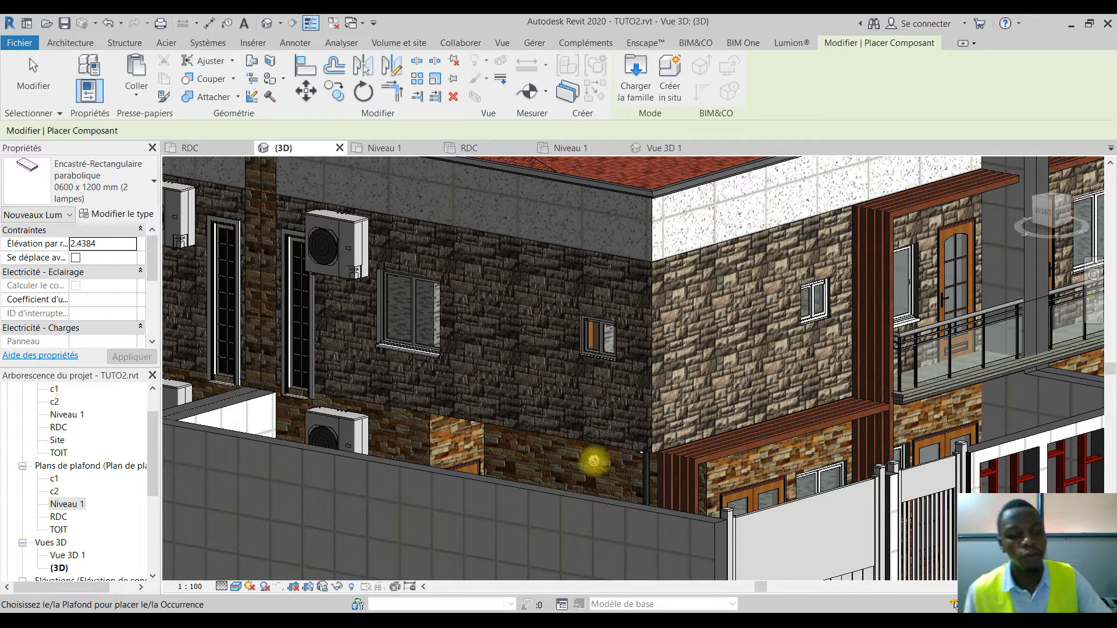
key("Escape")
key("Escape")
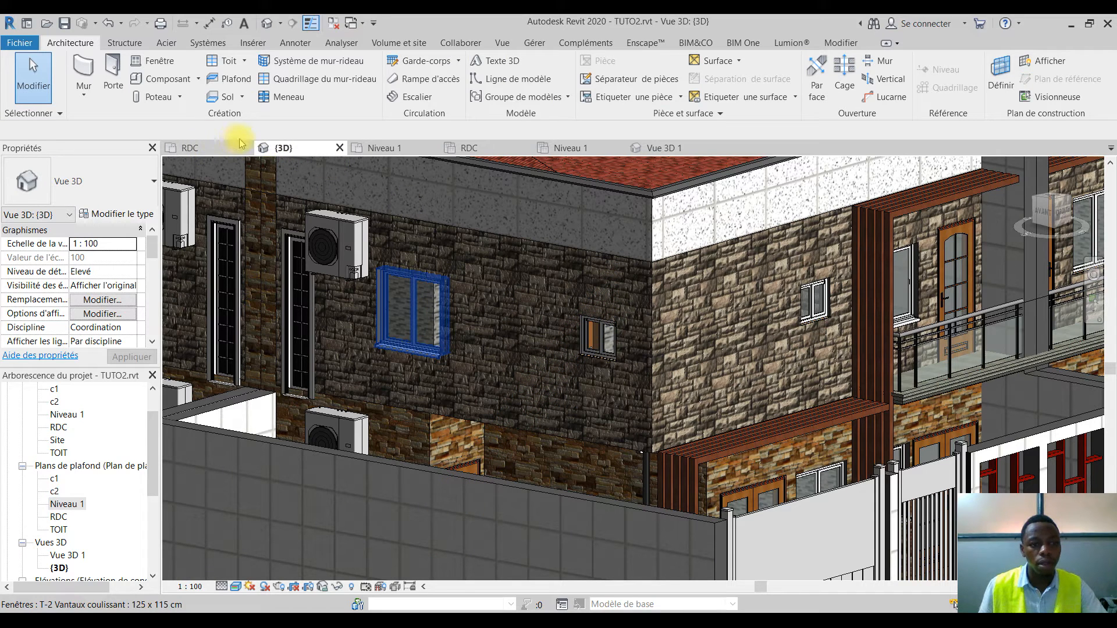
Open the RDC floor plan and try to create a ceiling there with the Plafond command
left_click(381, 152)
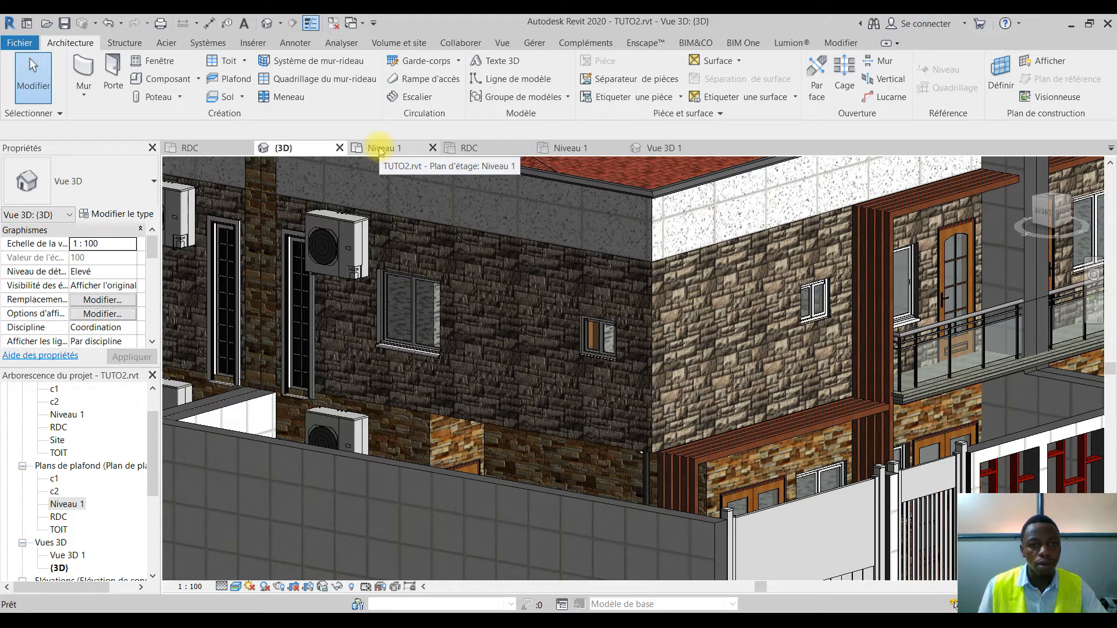
left_click(187, 147)
scroll(458, 352, "down", 2)
scroll(446, 314, "down", 1)
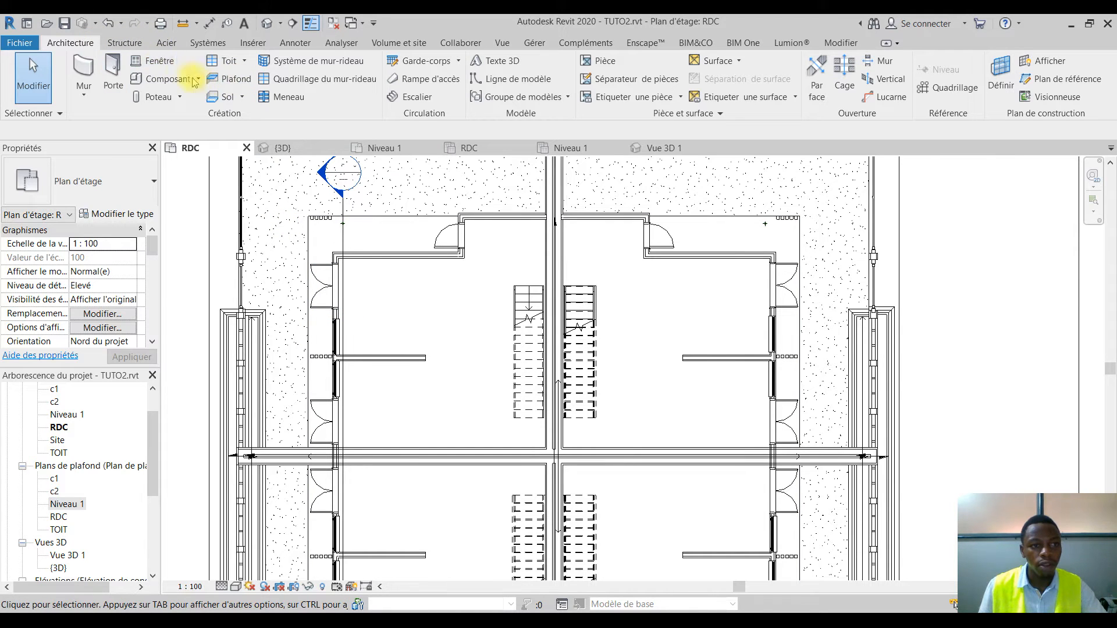
left_click(234, 82)
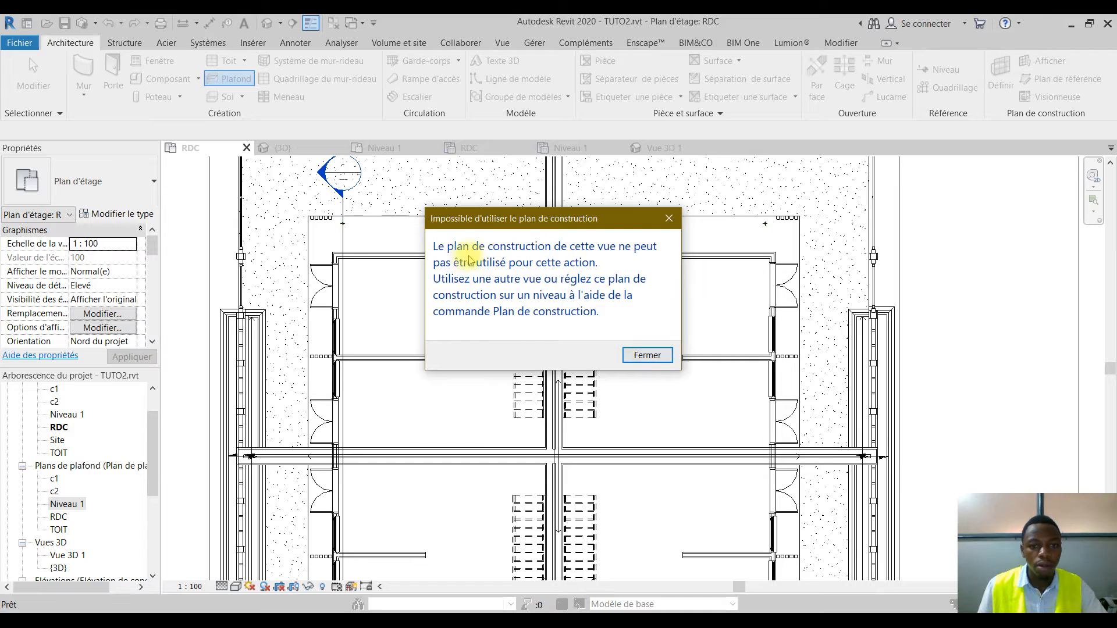
left_click(653, 356)
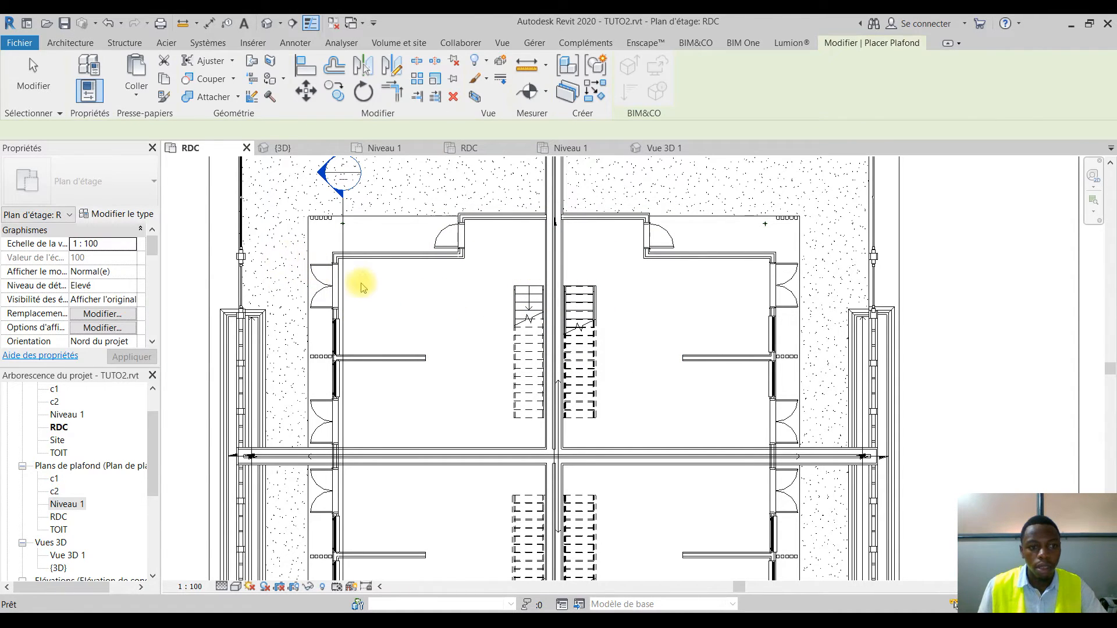
key("Escape")
left_click(385, 148)
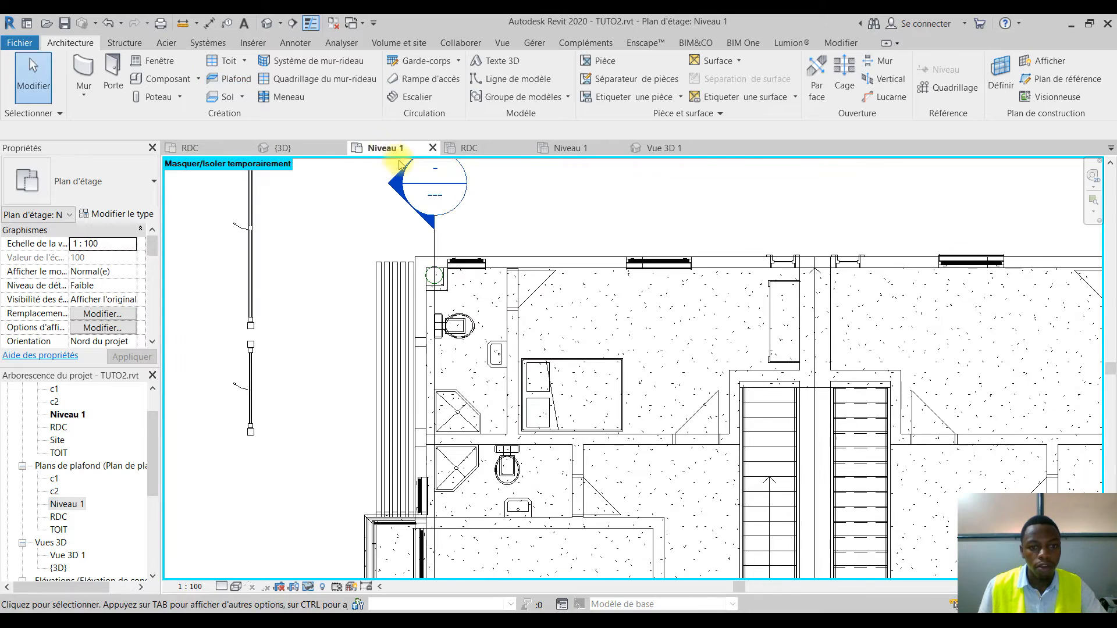
middle_click_drag(578, 379, 443, 324)
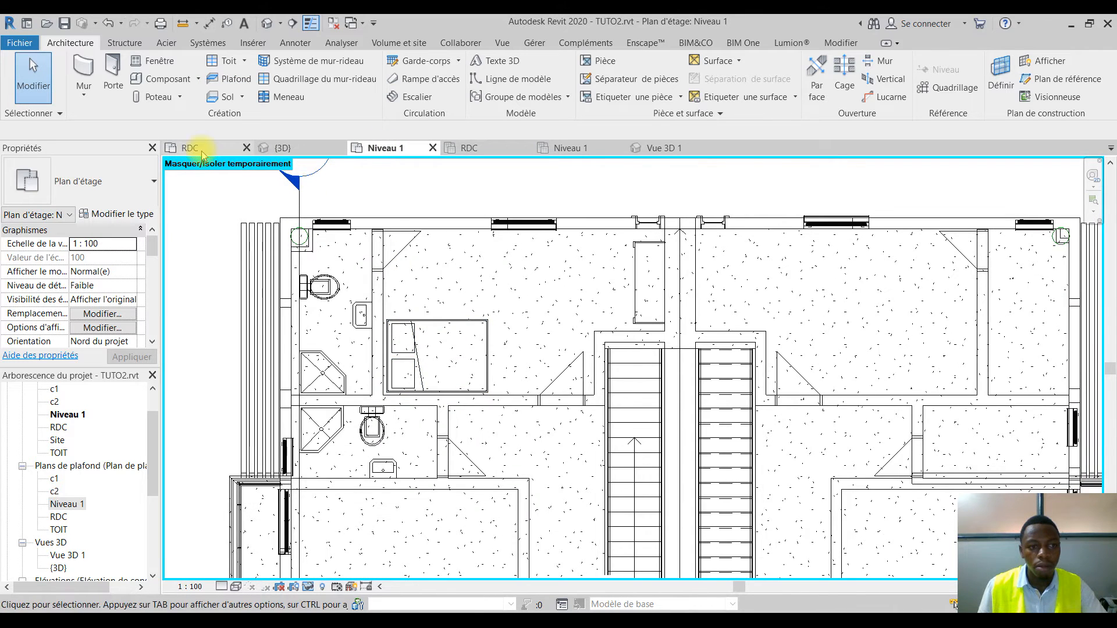
left_click(201, 148)
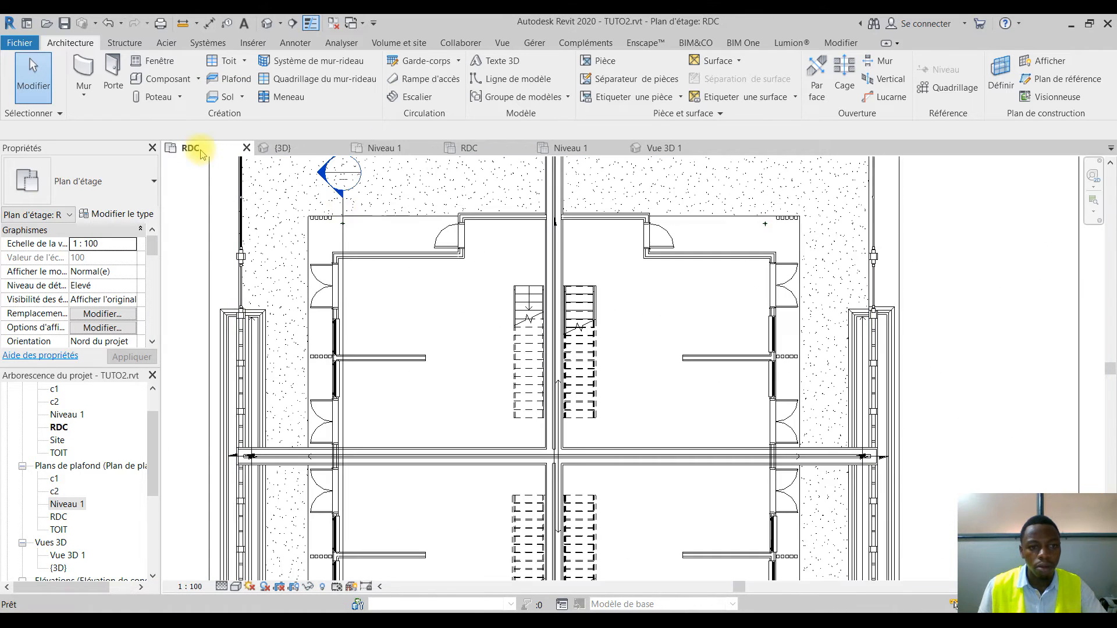
left_click(567, 147)
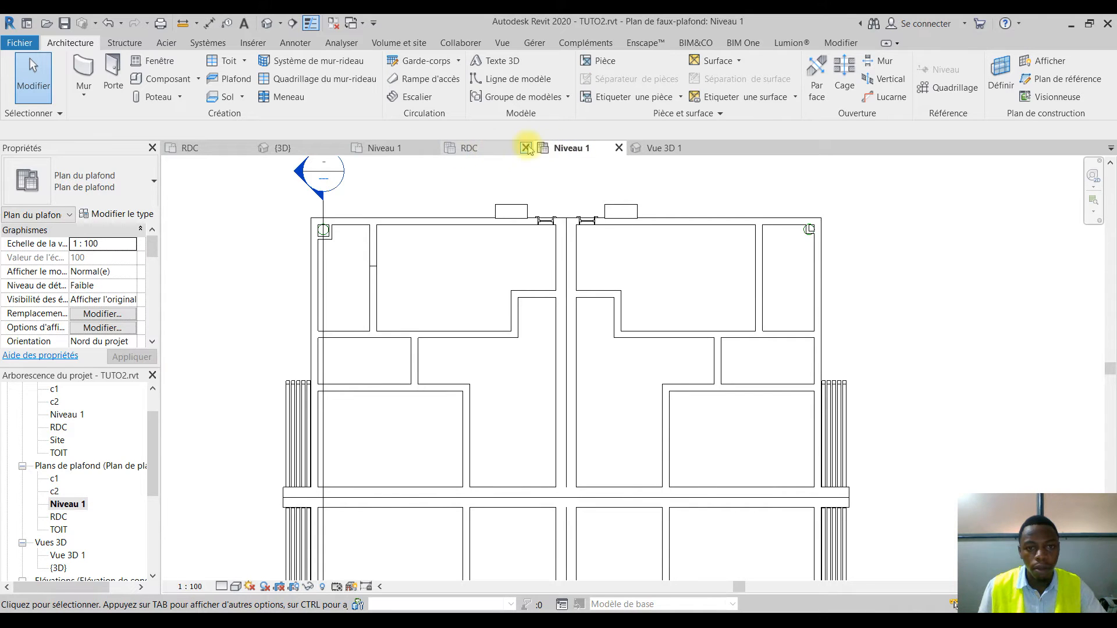
In the RDC ceiling plan, create automatic Quadrillage 600 x 1200 mm ceilings in all four dwelling units
left_click(473, 148)
left_click(216, 80)
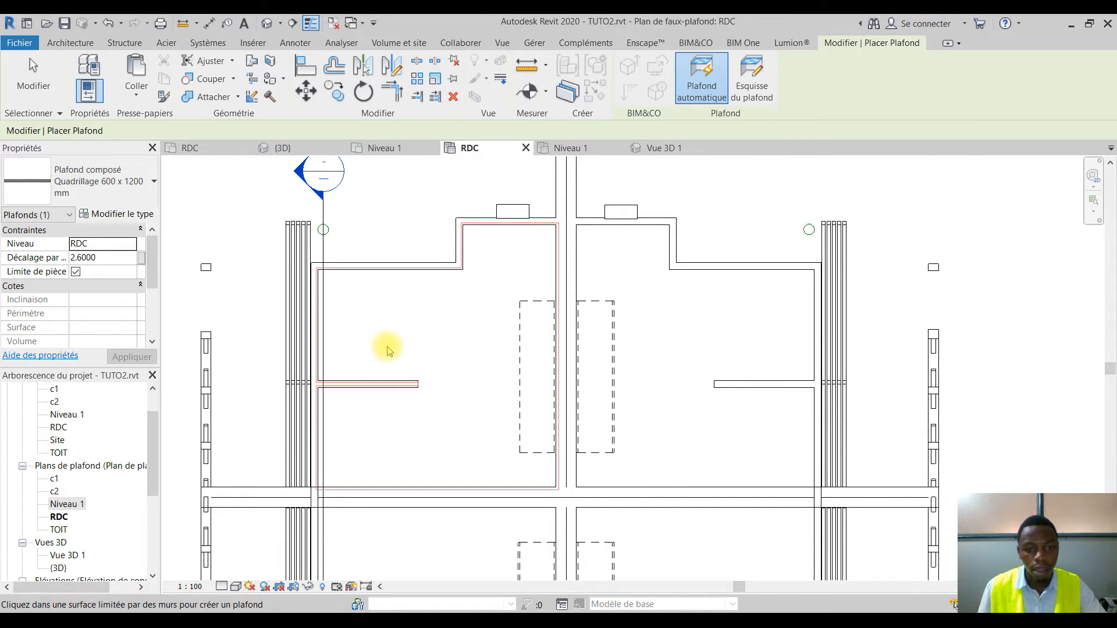
scroll(419, 341, "up", 2)
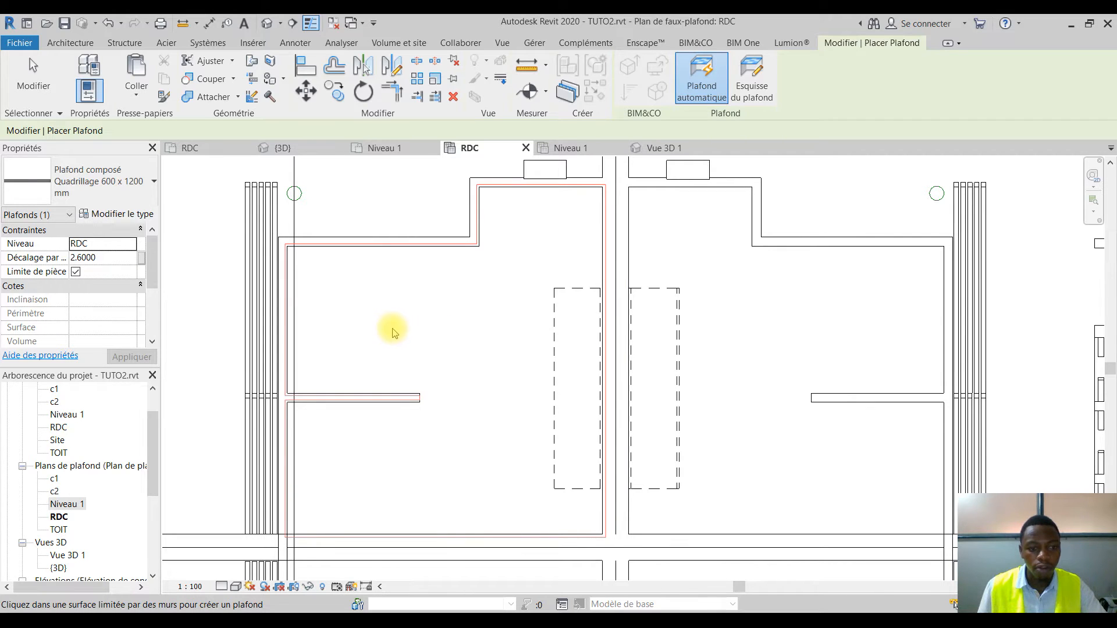
left_click(418, 329)
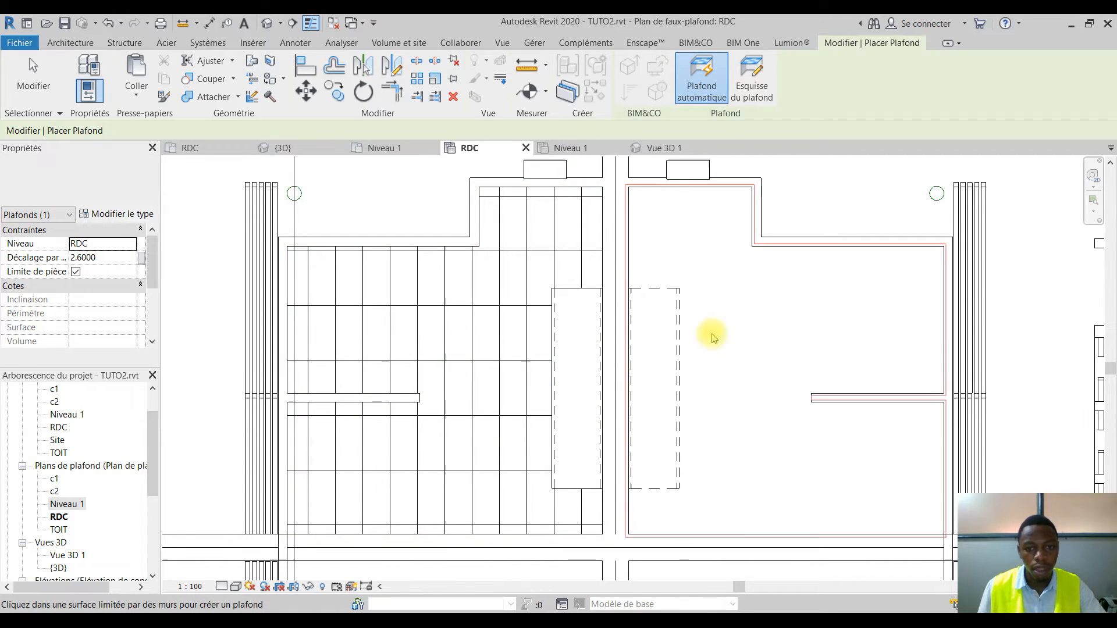
left_click(756, 349)
middle_click_drag(755, 361, 756, 28)
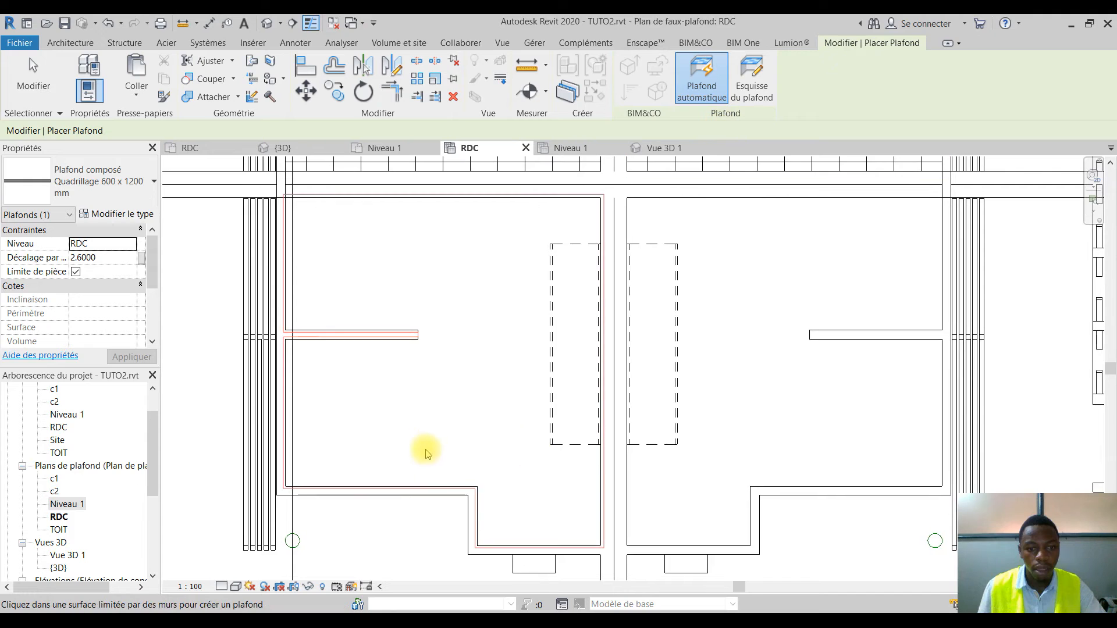
left_click(455, 417)
left_click(749, 389)
scroll(749, 390, "down", 2)
middle_click_drag(749, 389, 720, 565)
scroll(576, 270, "up", 3)
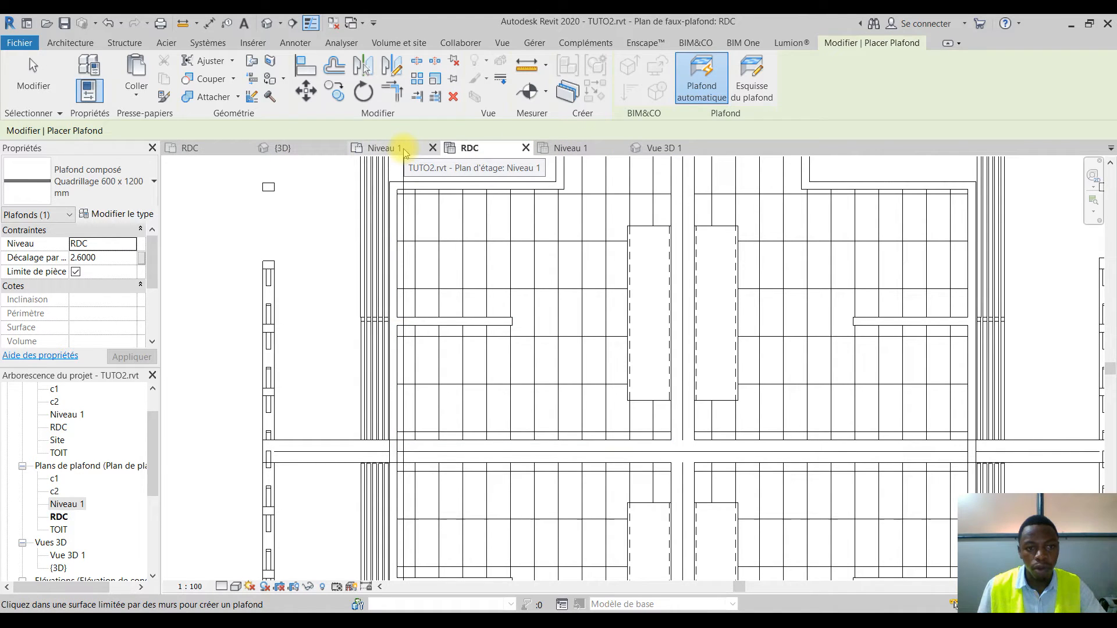
In the Niveau 1 ceiling plan, create automatic Quadrillage 600 x 1200 mm ceilings in the five rooms of the upper-left unit
left_click(569, 147)
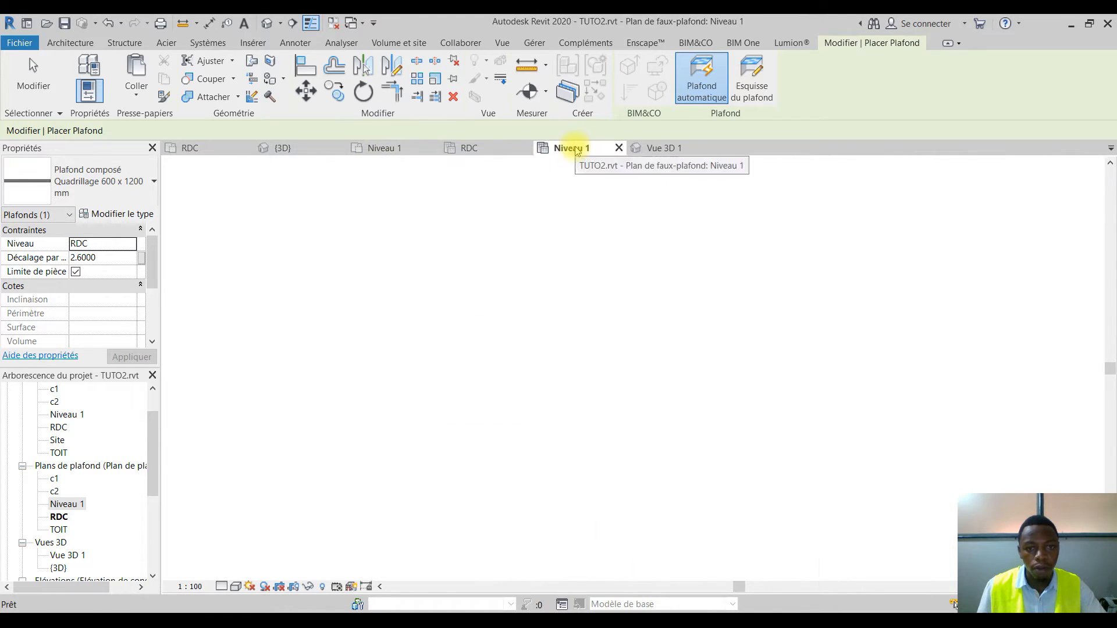
left_click(425, 273)
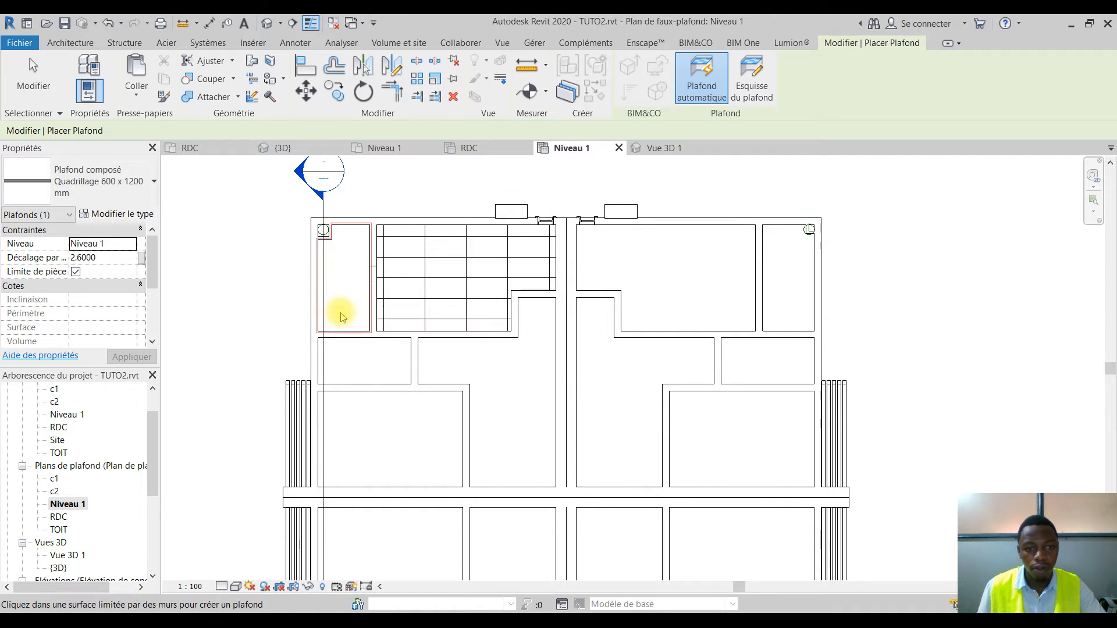
left_click(361, 366)
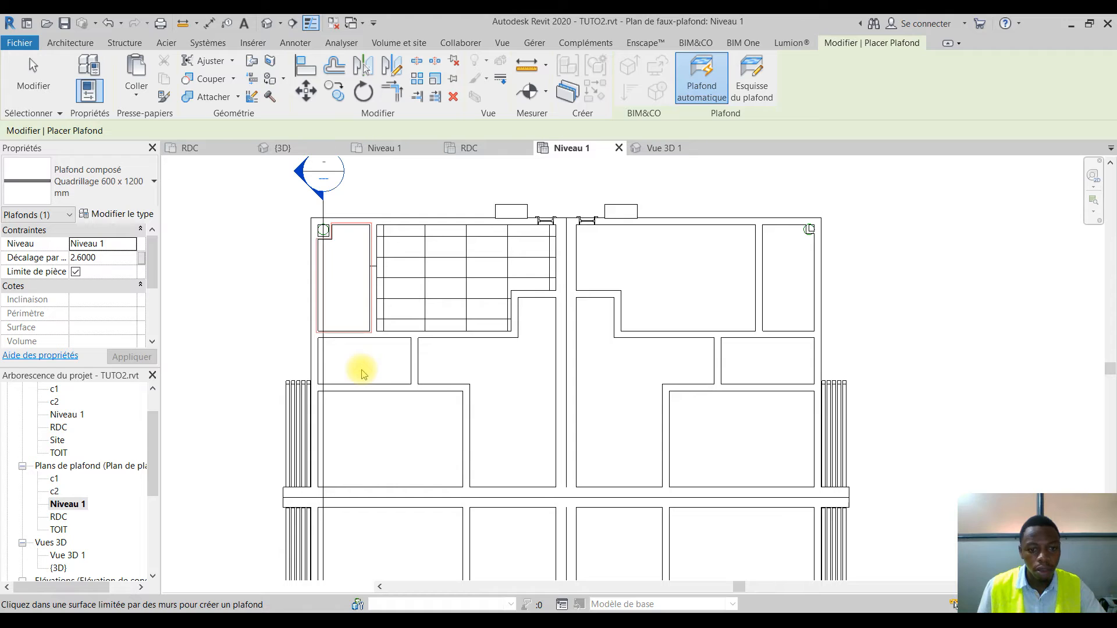
left_click(362, 371)
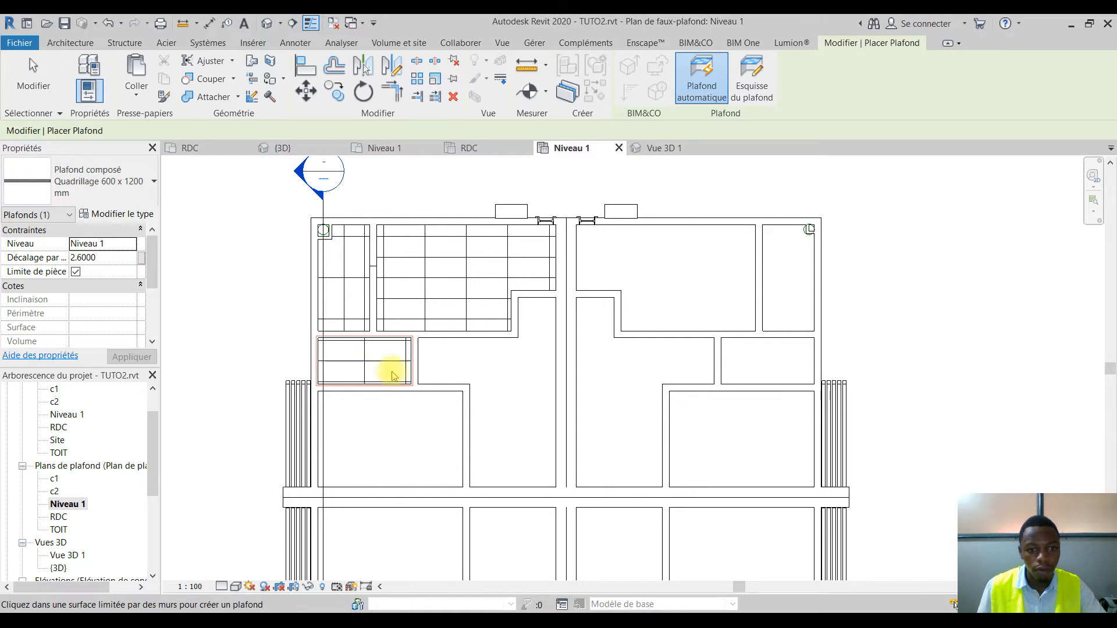
left_click(519, 375)
left_click(380, 451)
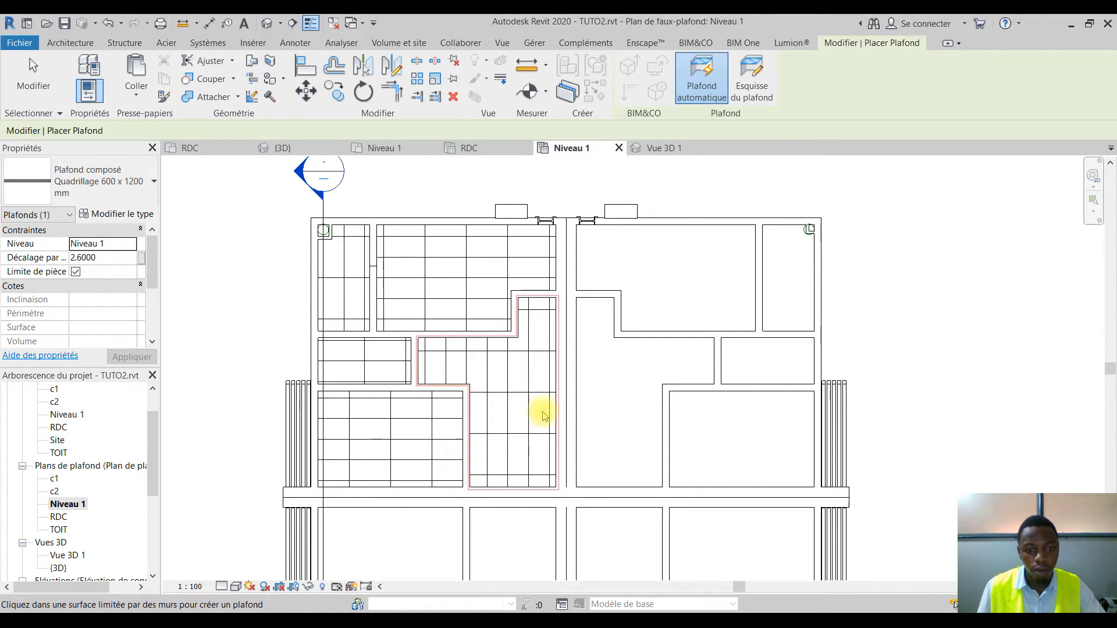
Add automatic Quadrillage 600 x 1200 mm ceilings to the rooms of the upper-right unit on Niveau 1
left_click(680, 249)
left_click(798, 265)
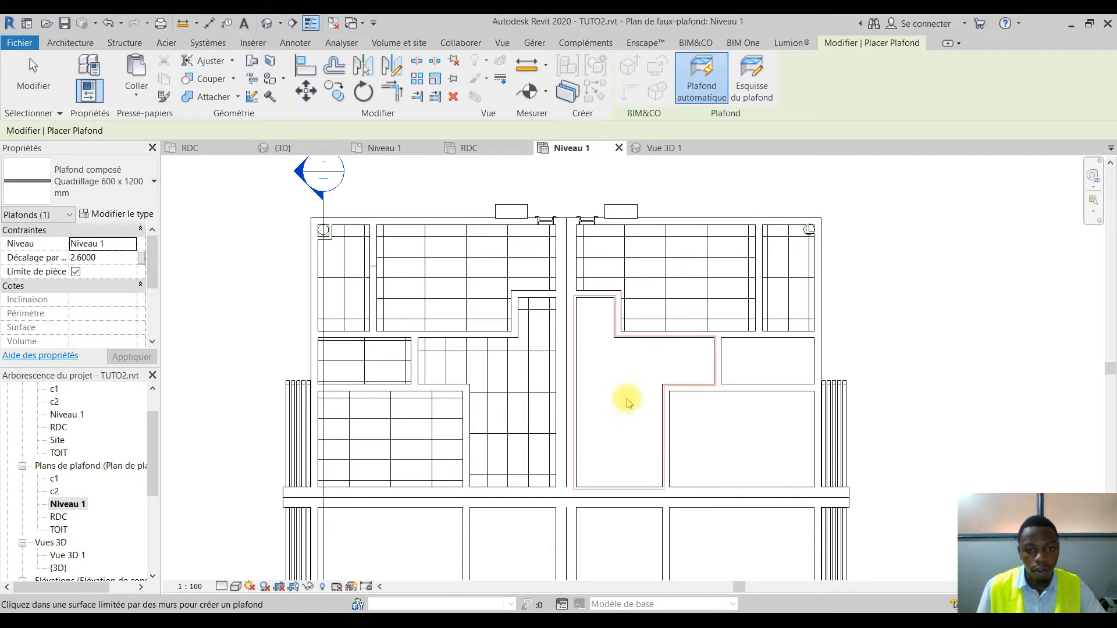
left_click(623, 399)
left_click(737, 421)
Create the automatic 600 x 1200 mm grid ceilings in the five rooms of the lower-left unit on Niveau 1
middle_click_drag(675, 451, 653, 187)
left_click(372, 292)
left_click(480, 319)
left_click(336, 369)
left_click(314, 454)
left_click(410, 456)
Create the automatic 600 x 1200 mm grid ceilings in the rooms of the lower-right unit on Niveau 1
left_click(667, 449)
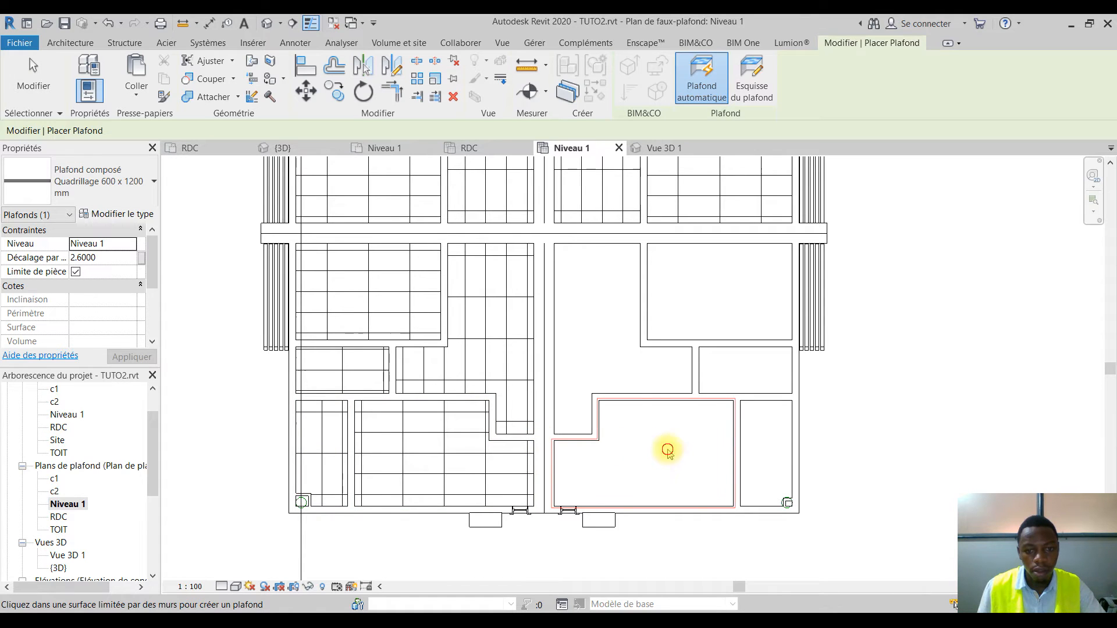
left_click(774, 447)
left_click(746, 366)
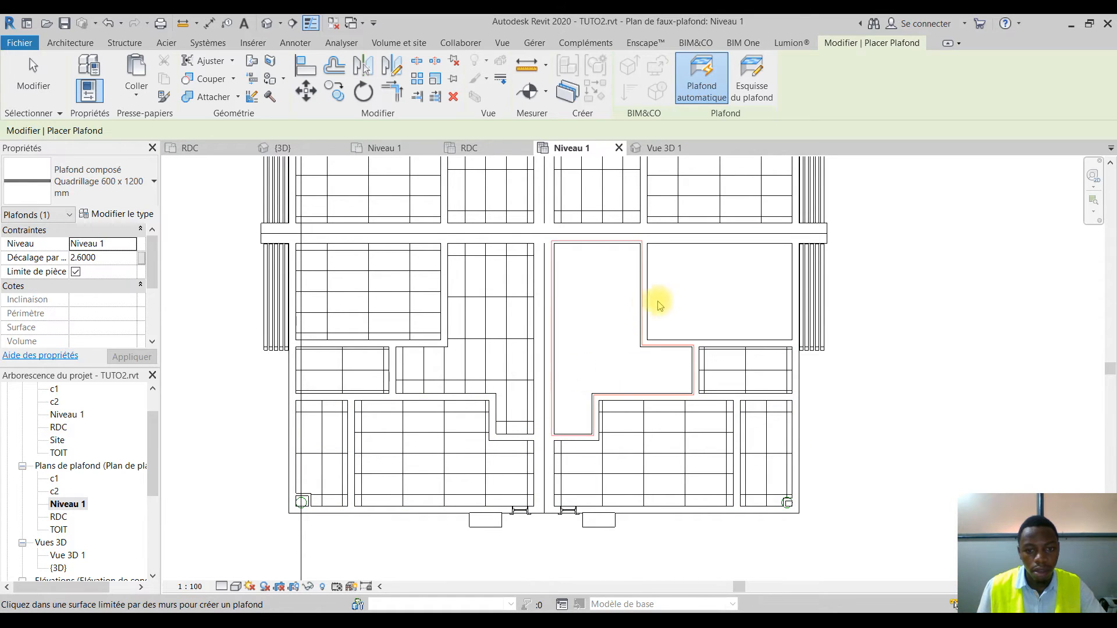
left_click(690, 294)
middle_click_drag(630, 212, 601, 512)
left_click(601, 512)
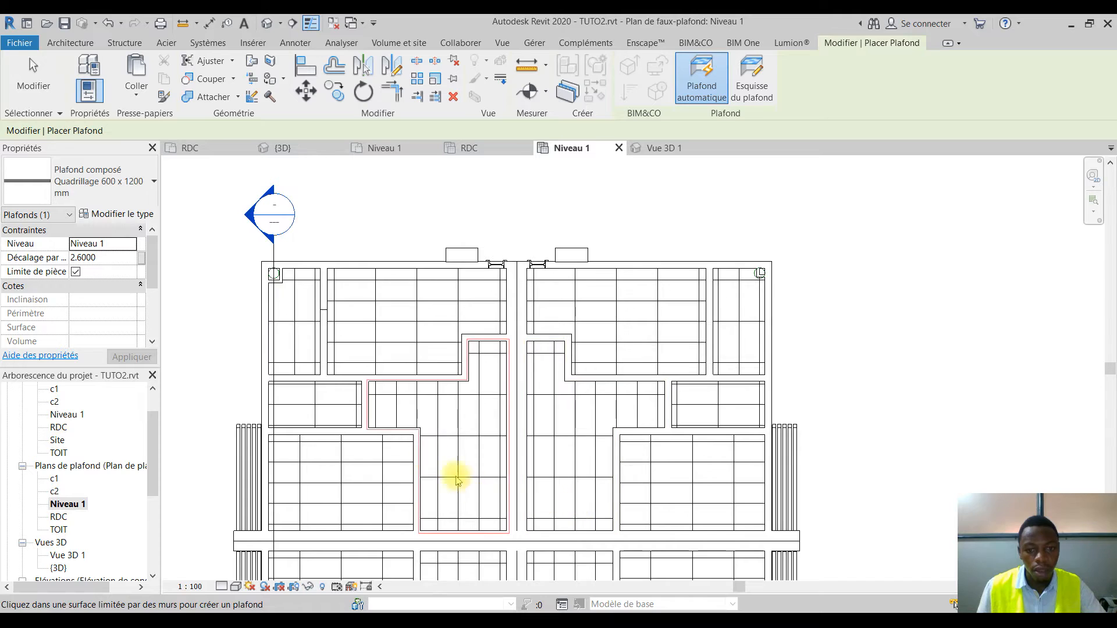
scroll(401, 423, "up", 2)
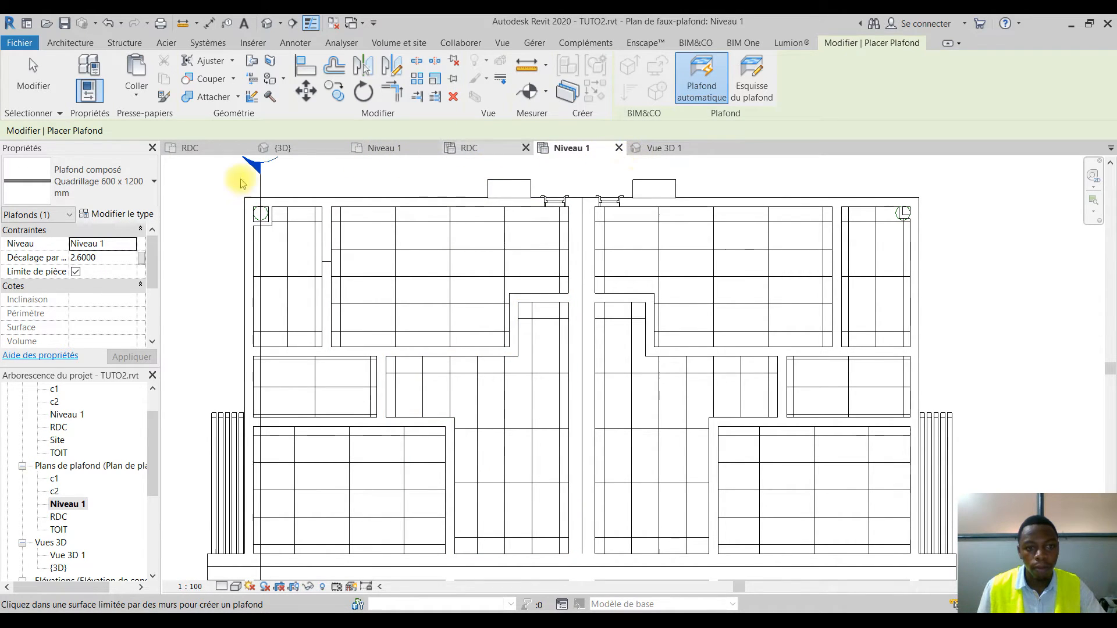
key("Escape")
In the RDC ceiling plan, place four Encastré-Rectangulaire parabolique 0600 x 1200 mm (2 lampes) fixtures, two in each upper unit on either side of the partition
left_click(60, 44)
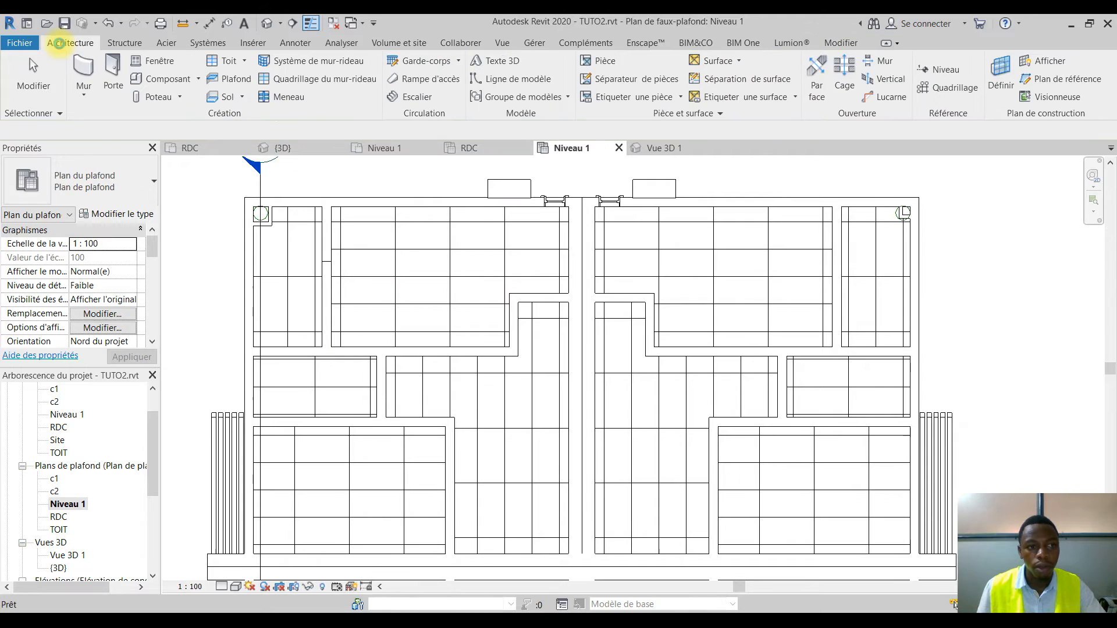
left_click(161, 82)
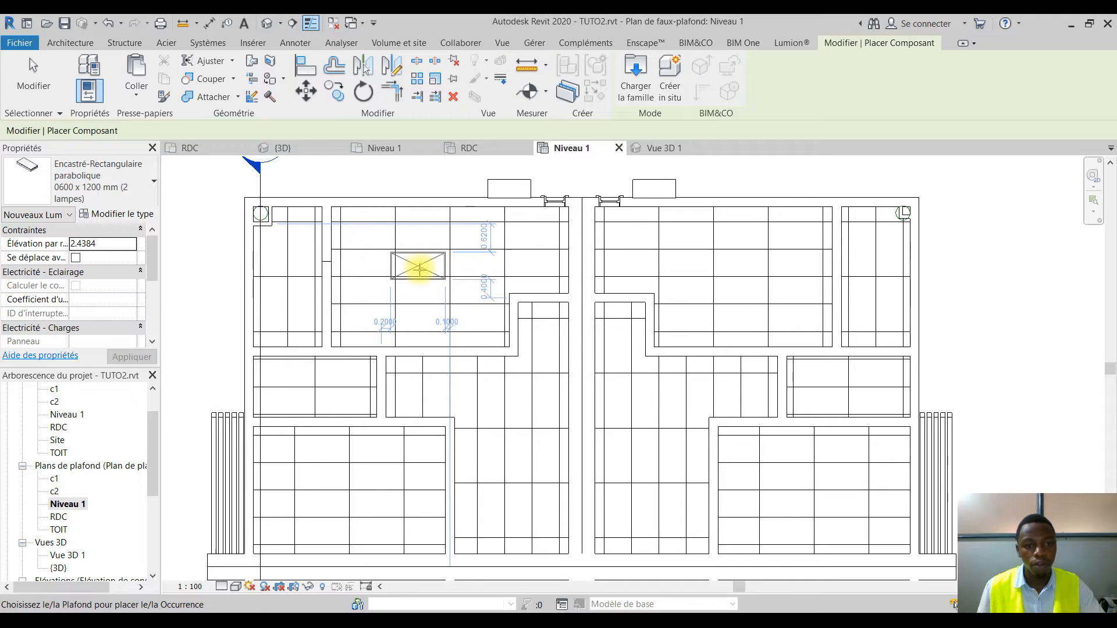
scroll(419, 268, "up", 2)
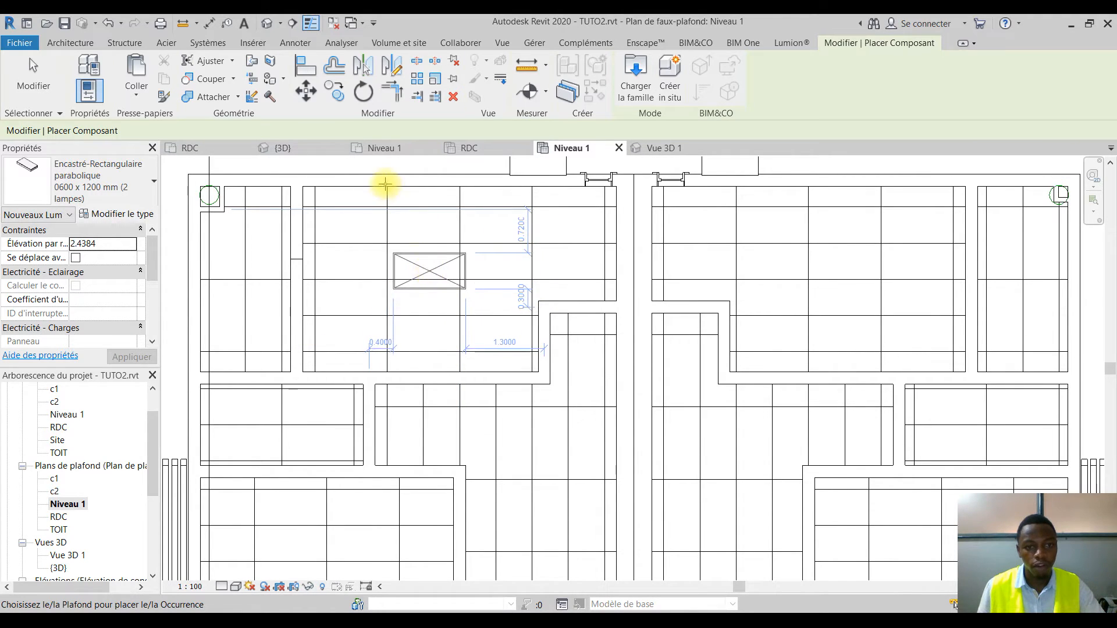
left_click(474, 150)
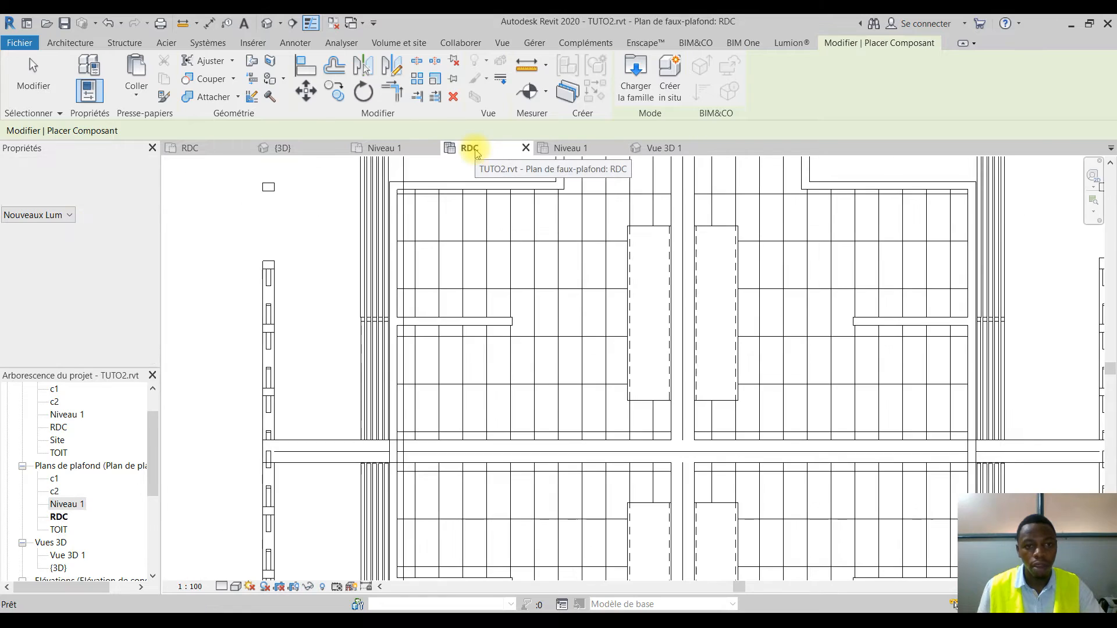
middle_click_drag(518, 282, 460, 299)
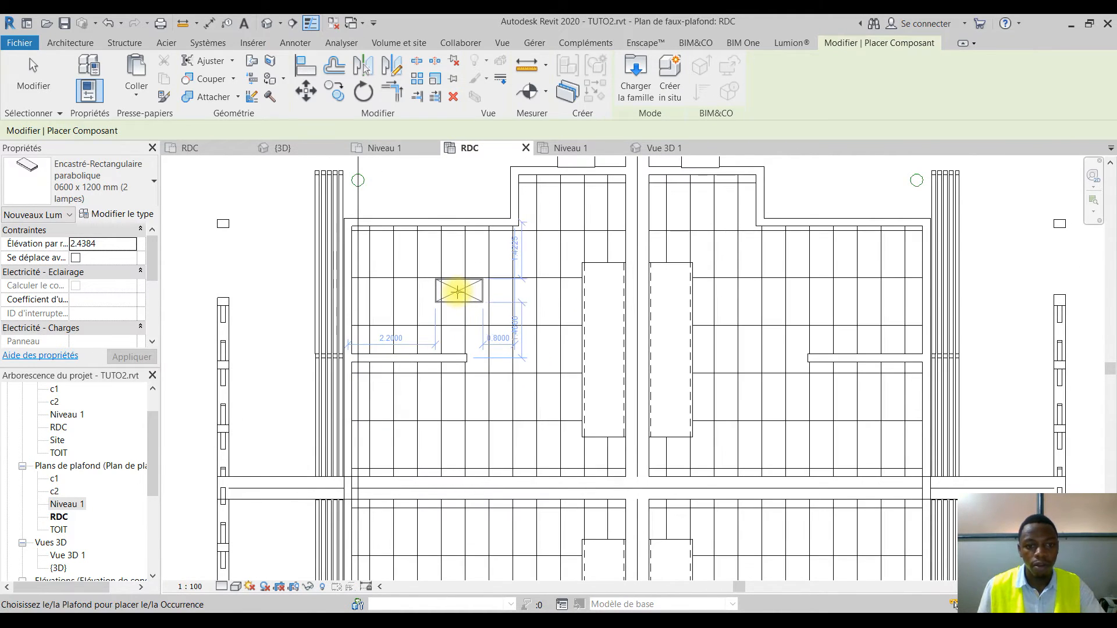
left_click(458, 290)
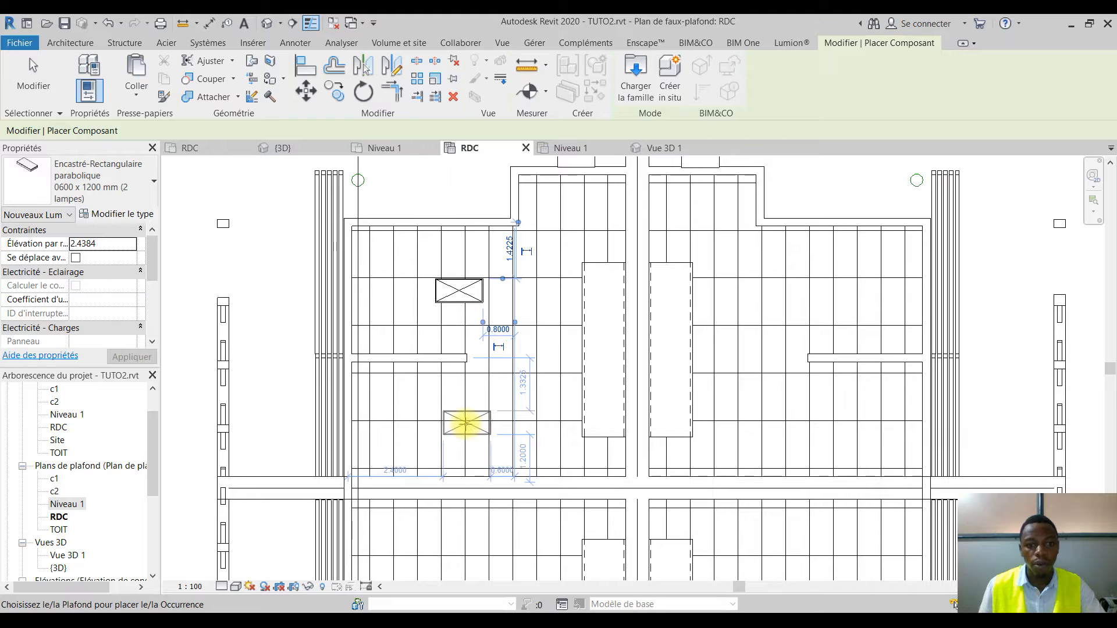
left_click(466, 423)
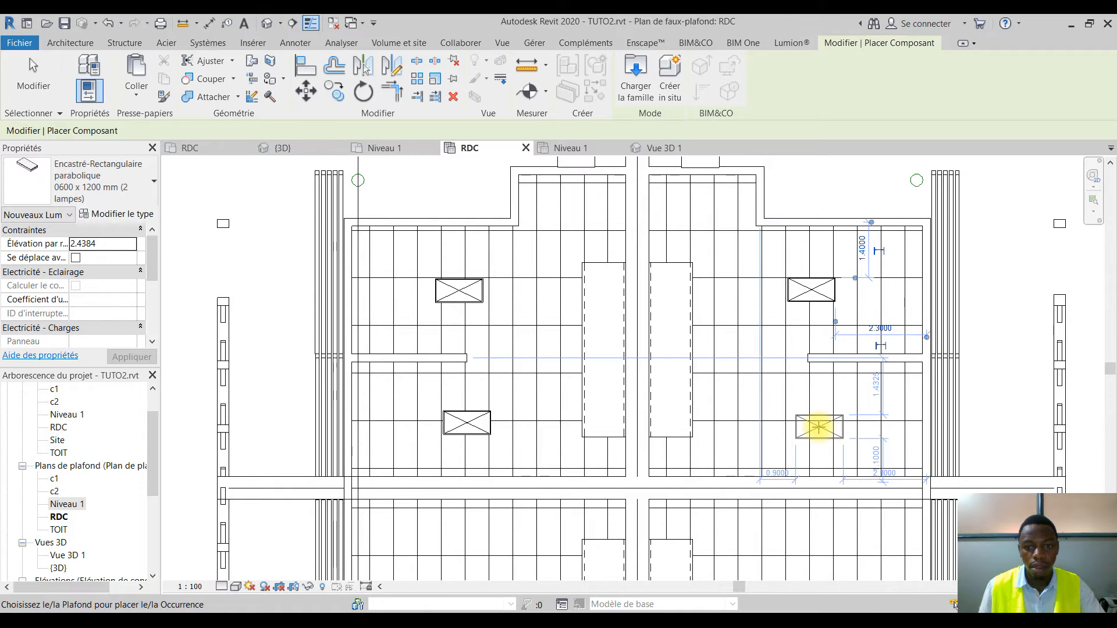
left_click(808, 426)
Place four more rectangular recessed fixtures in the RDC ceiling plan, two in each lower unit on either side of the partition
middle_click_drag(821, 455, 792, 123)
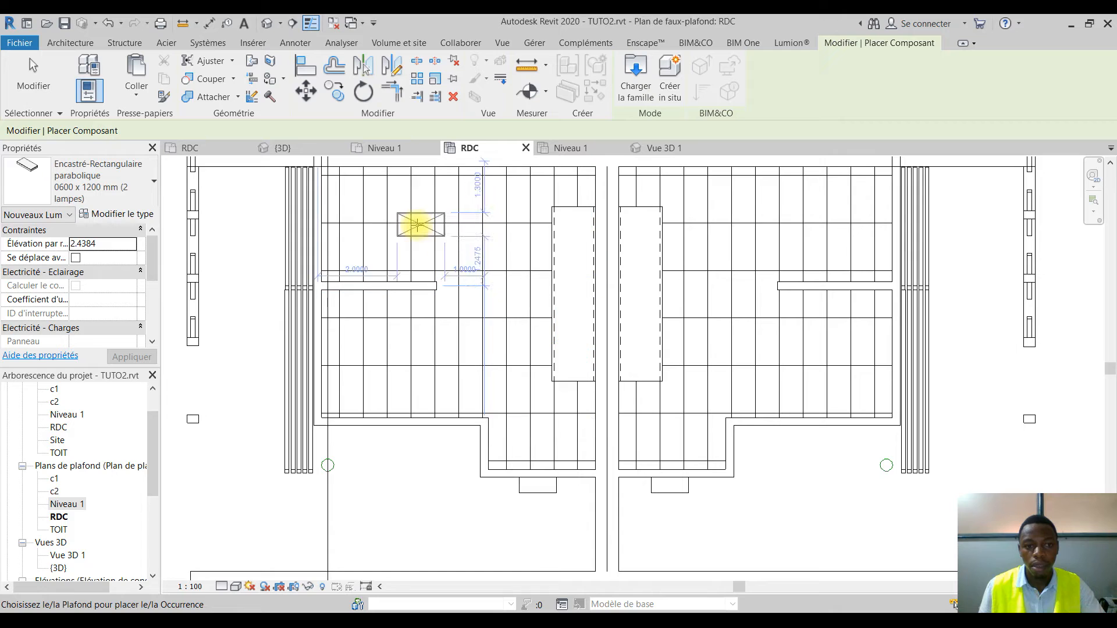
left_click(402, 364)
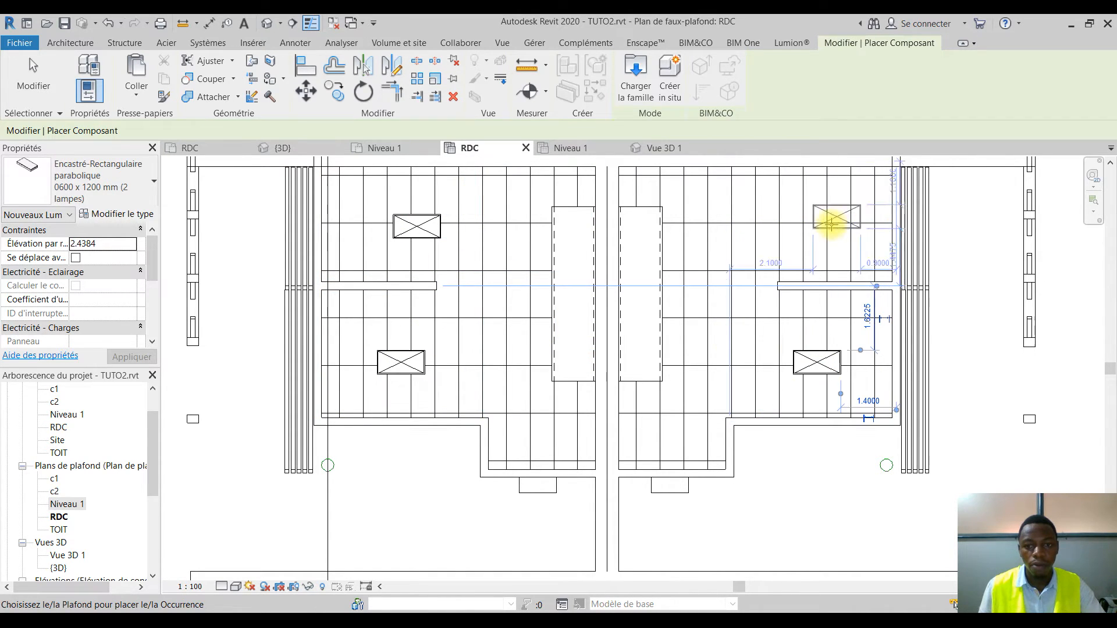
middle_click_drag(670, 257, 648, 517)
middle_click_drag(641, 271, 665, 391)
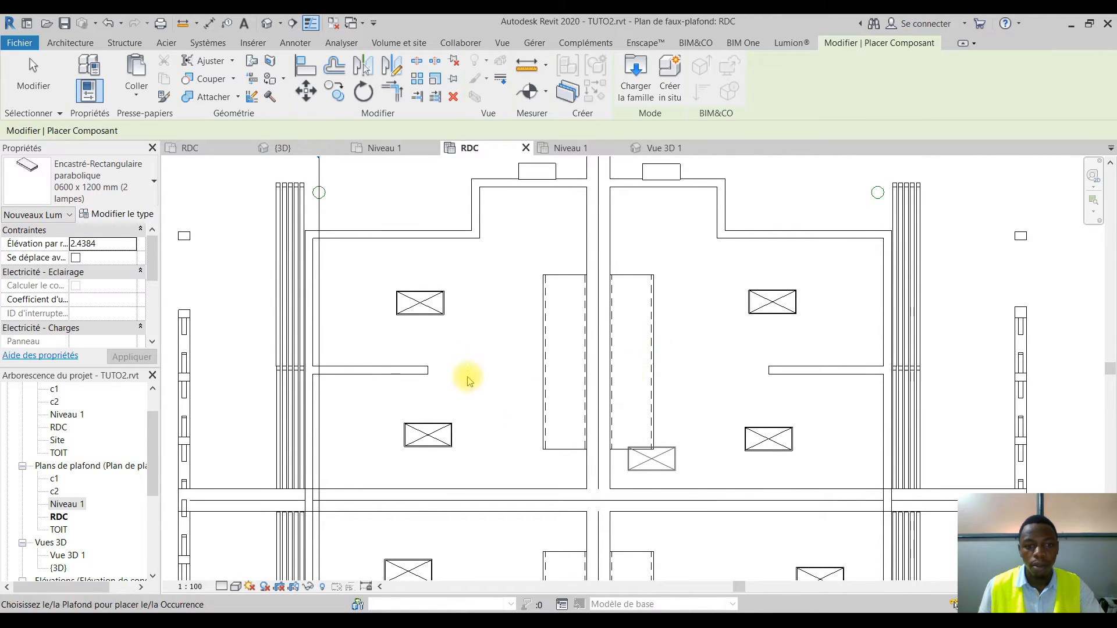
key("Escape")
key("Escape")
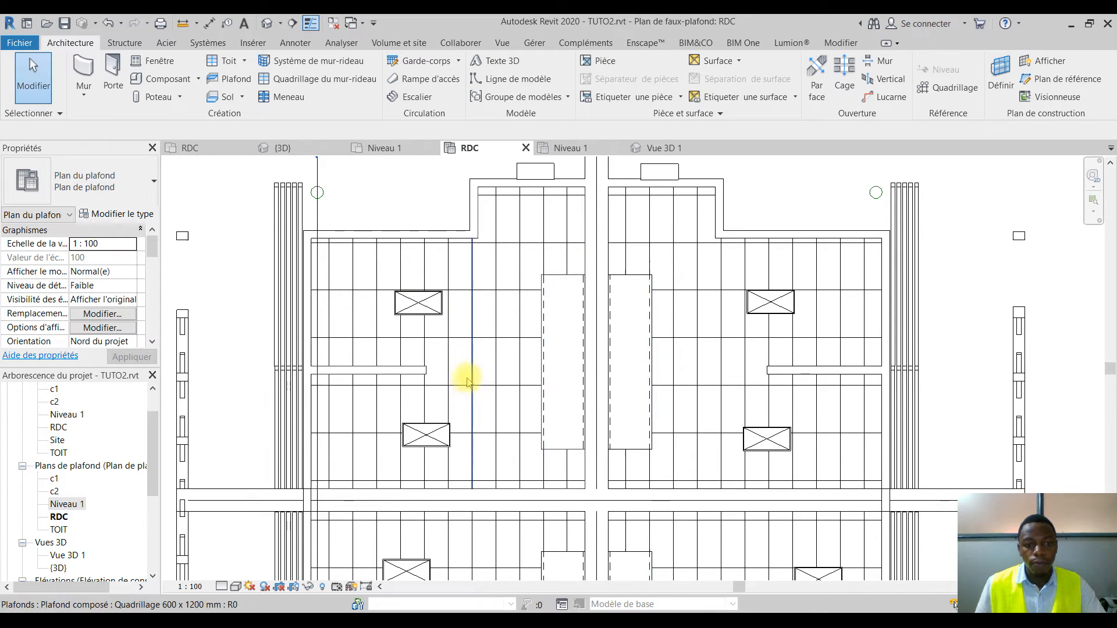
Start placing a component and choose the Spot encastré Incandescente 152 mm 60 watts type
left_click(156, 79)
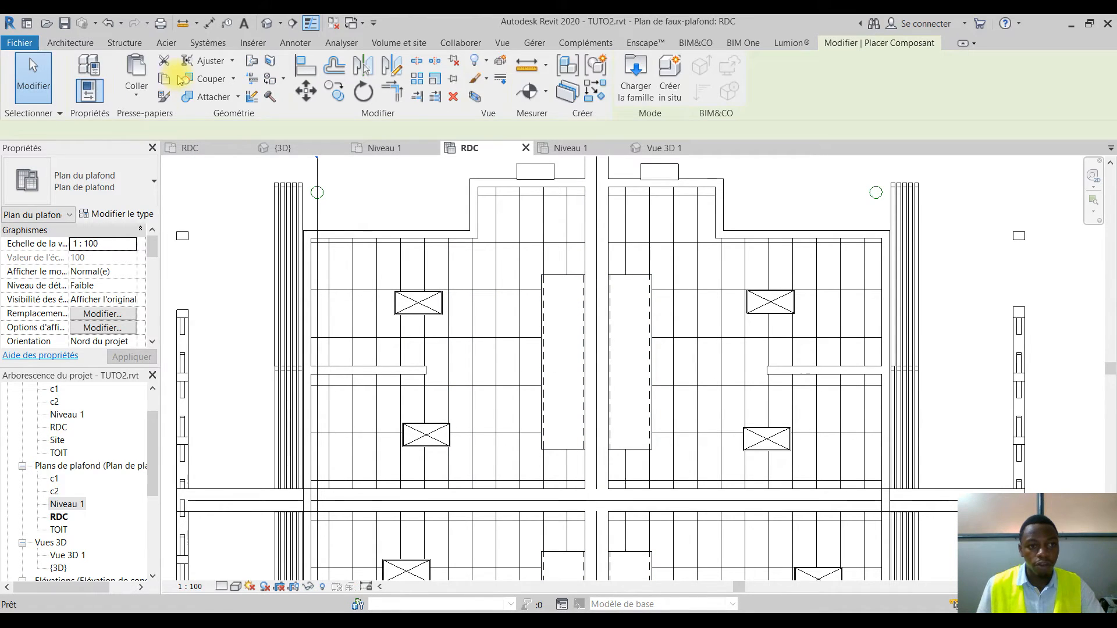
left_click(146, 185)
scroll(112, 414, "down", 3)
scroll(138, 327, "up", 3)
scroll(138, 323, "up", 6)
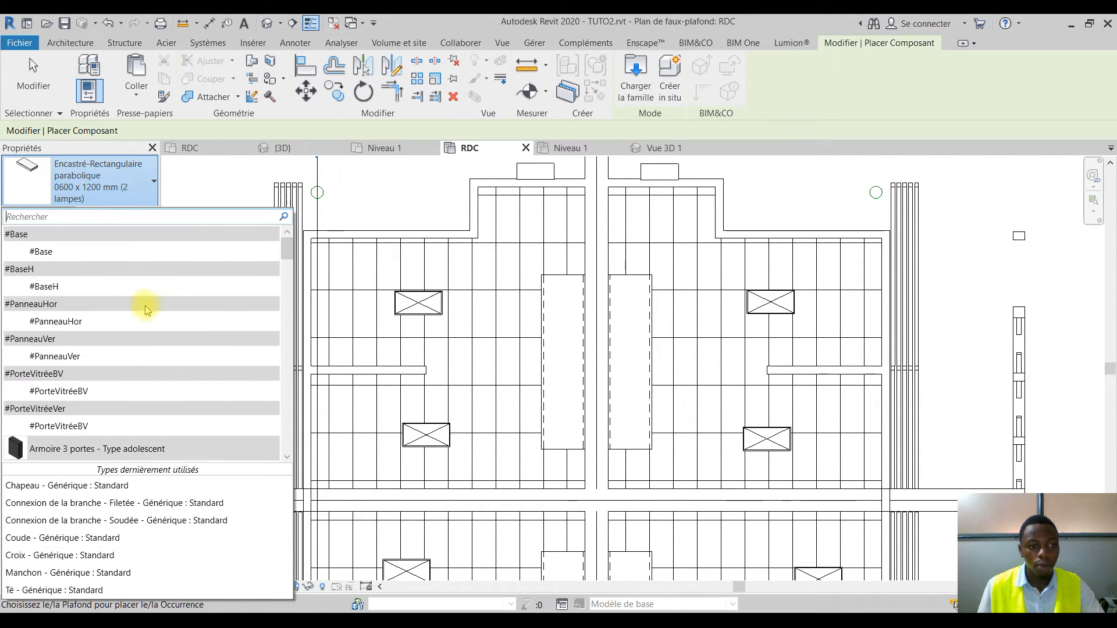
scroll(142, 313, "down", 15)
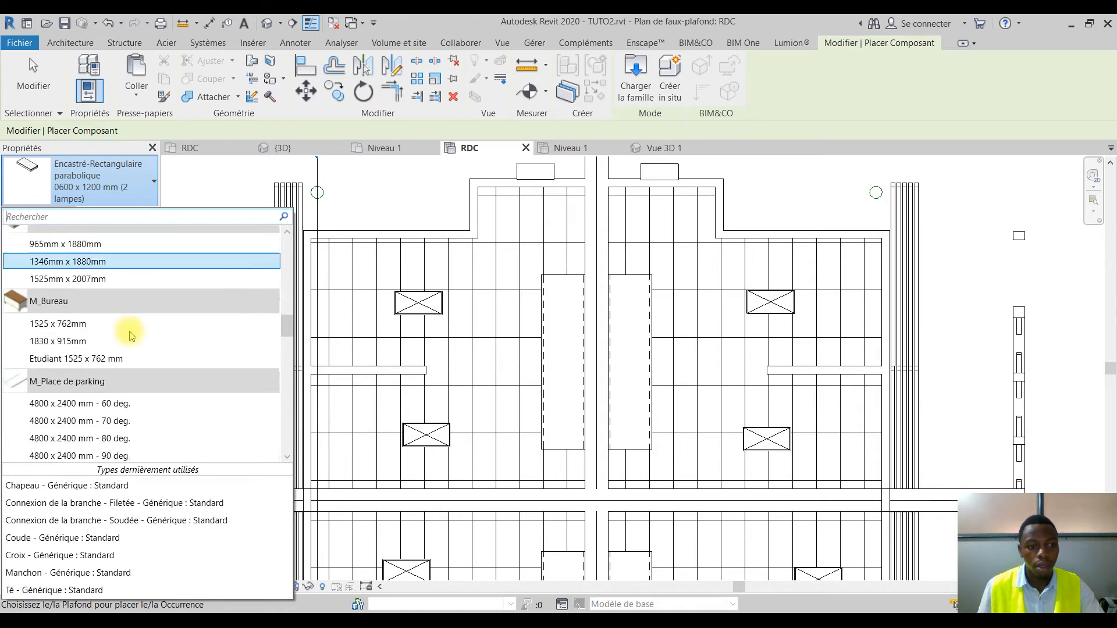
scroll(130, 344, "down", 15)
scroll(120, 334, "up", 3)
scroll(120, 335, "up", 3)
left_click(74, 389)
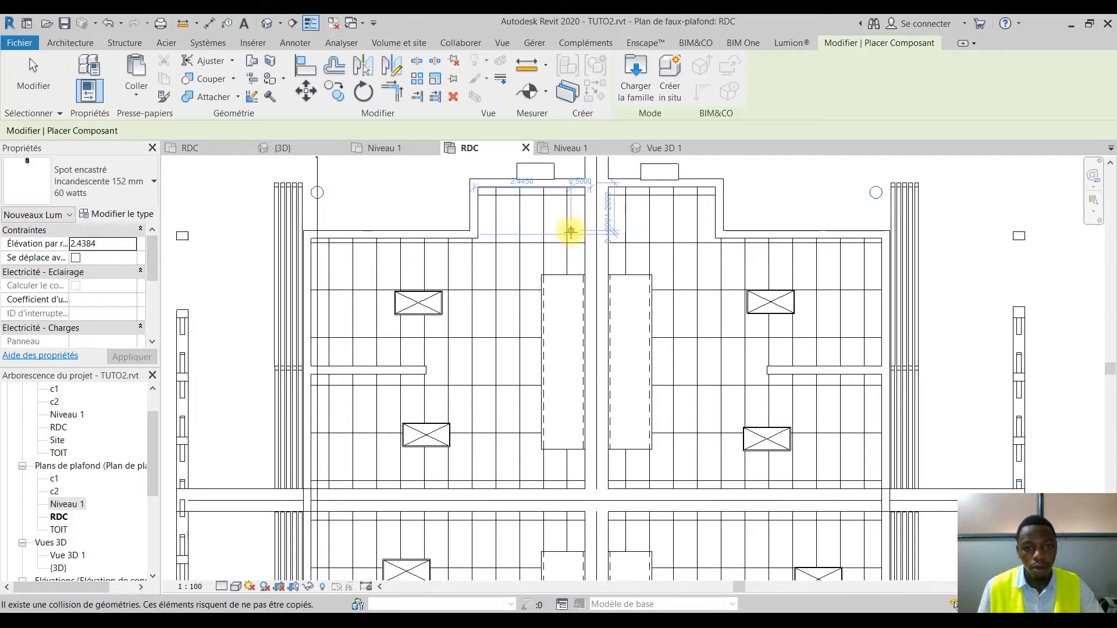
Place four recessed spots in the upper-left unit, three in a column above the stair opening and one below it
left_click(570, 231)
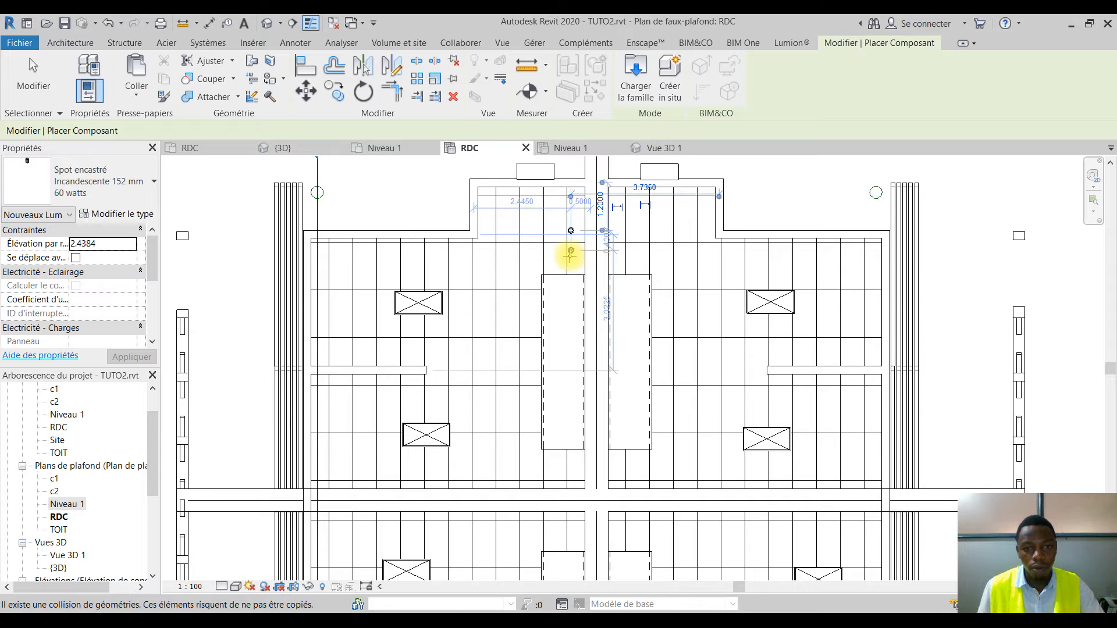
left_click(571, 254)
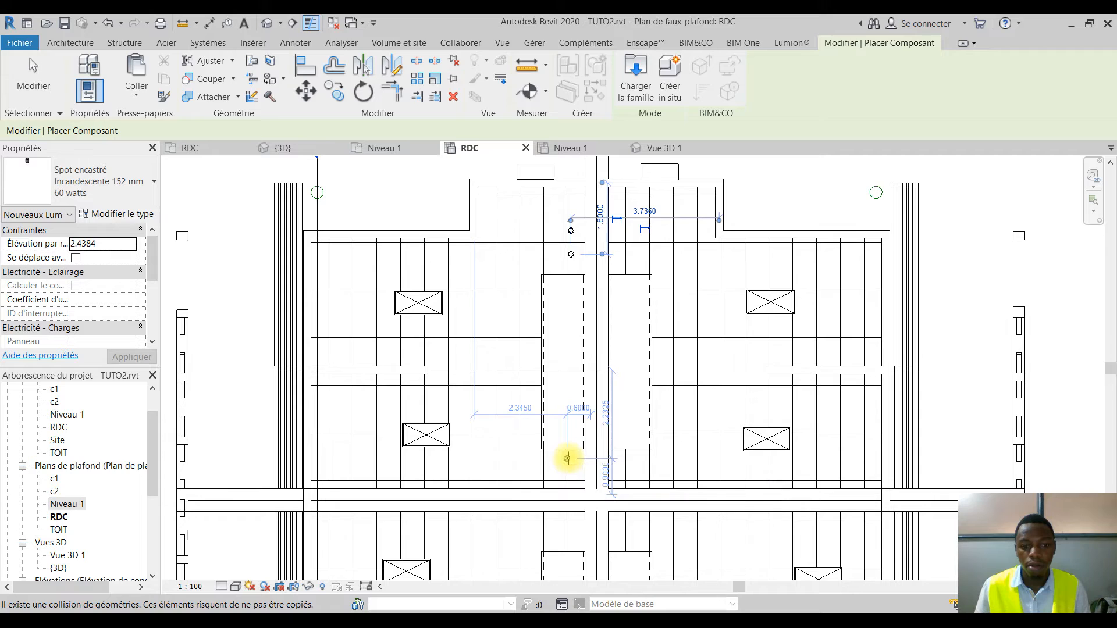
left_click(568, 479)
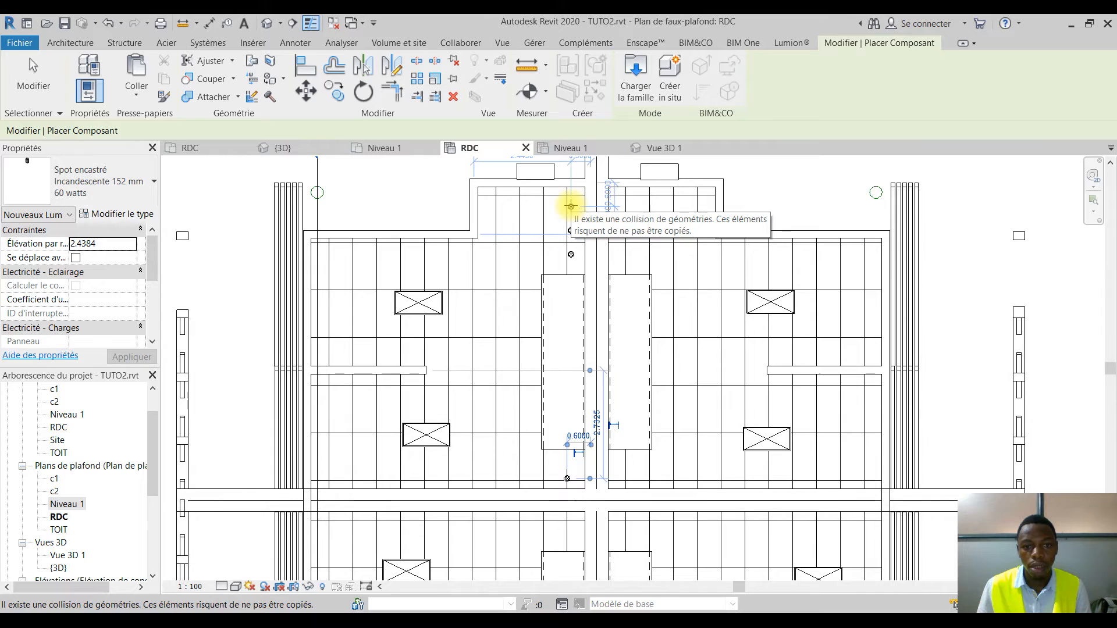
left_click(571, 206)
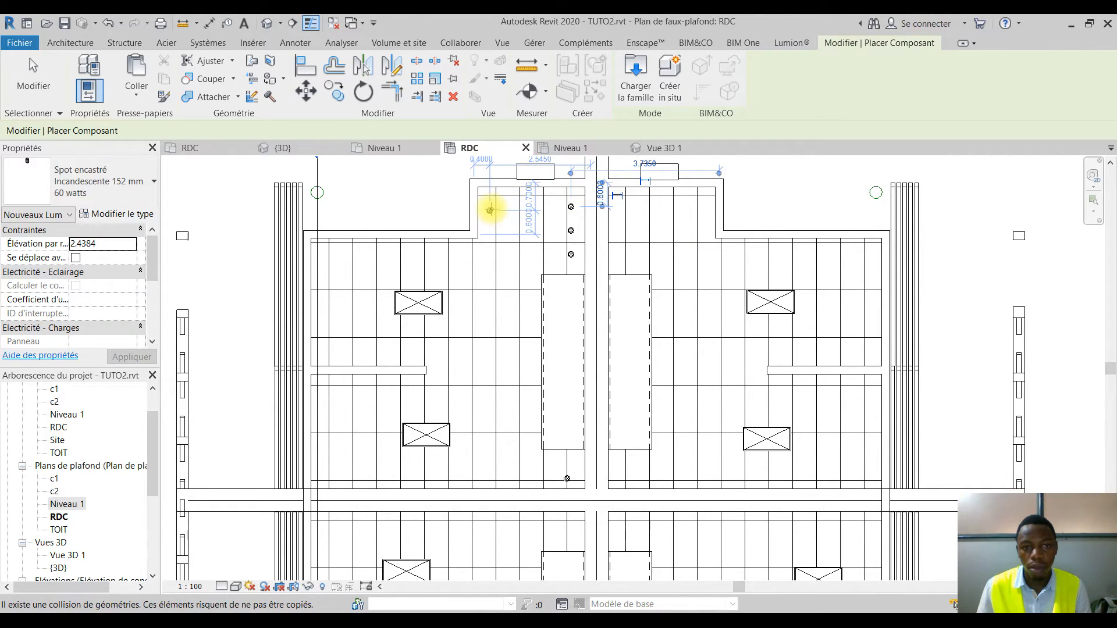
Place three more recessed spots in a row along the upper wall of the upper-left unit's alcove and finish placing
left_click(494, 209)
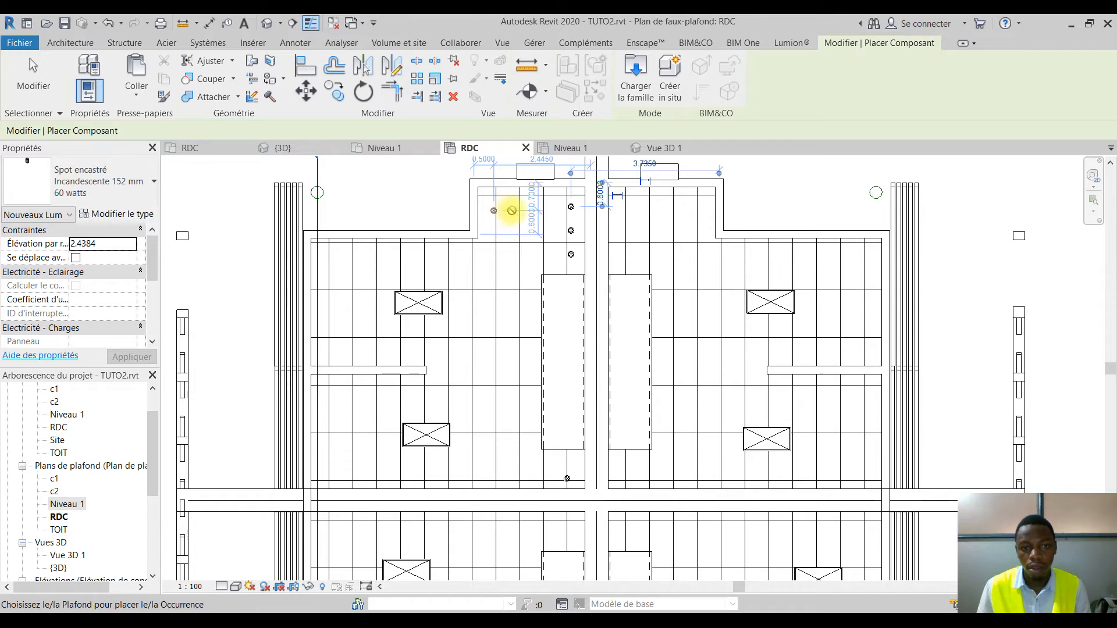
scroll(515, 212, "up", 3)
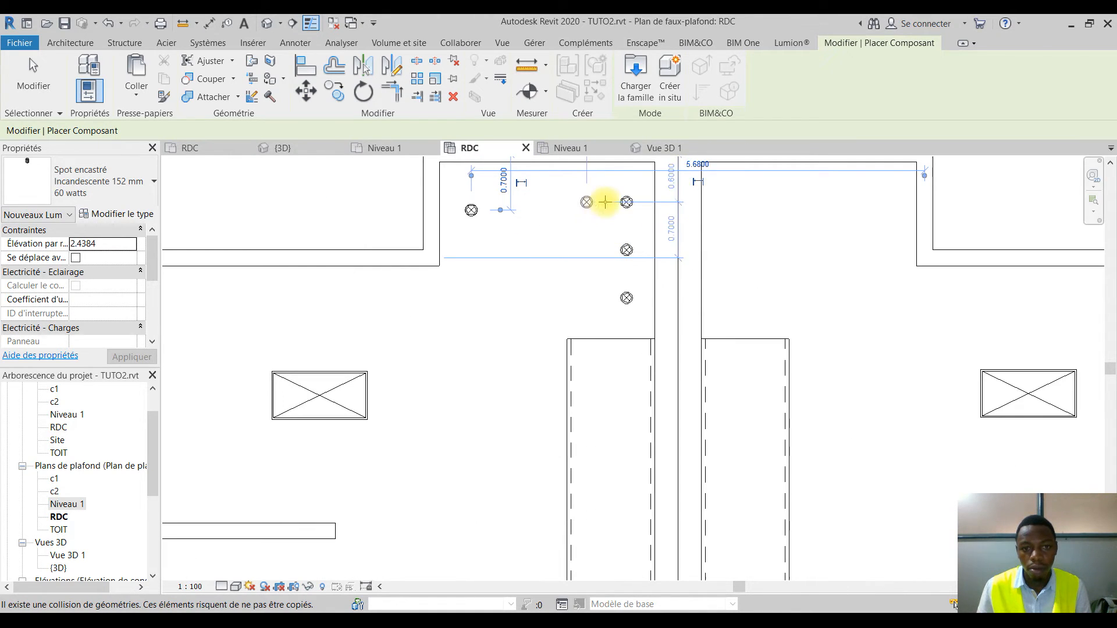
middle_click_drag(591, 199, 580, 259)
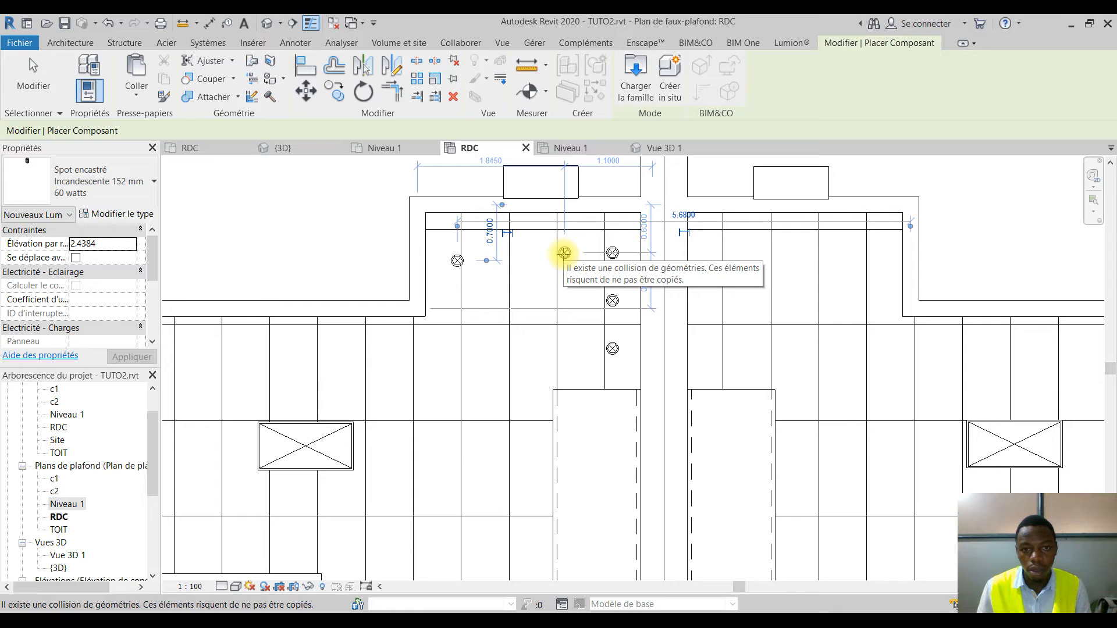
left_click(564, 253)
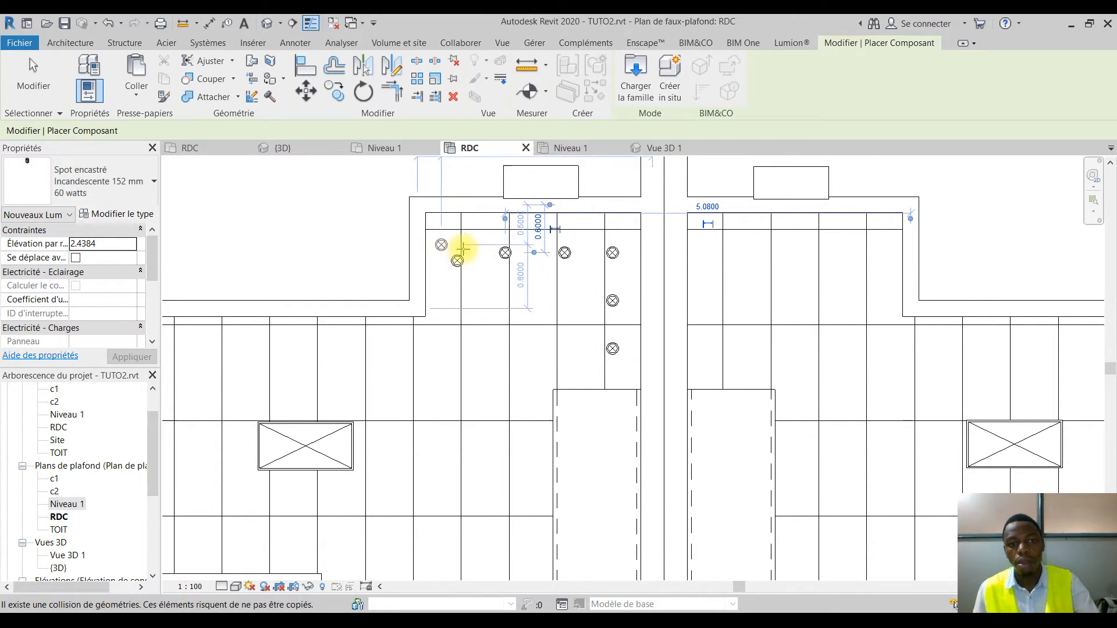
key("Escape")
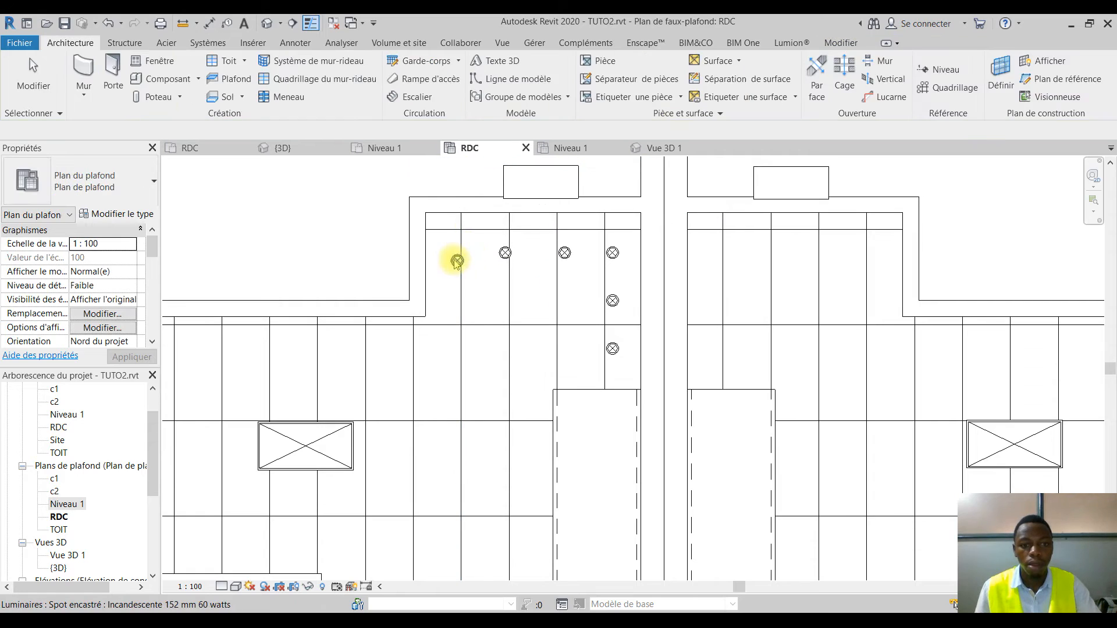
Move the leftmost recessed spot up slightly so it lines up with the other spots along the upper wall
left_click(455, 260)
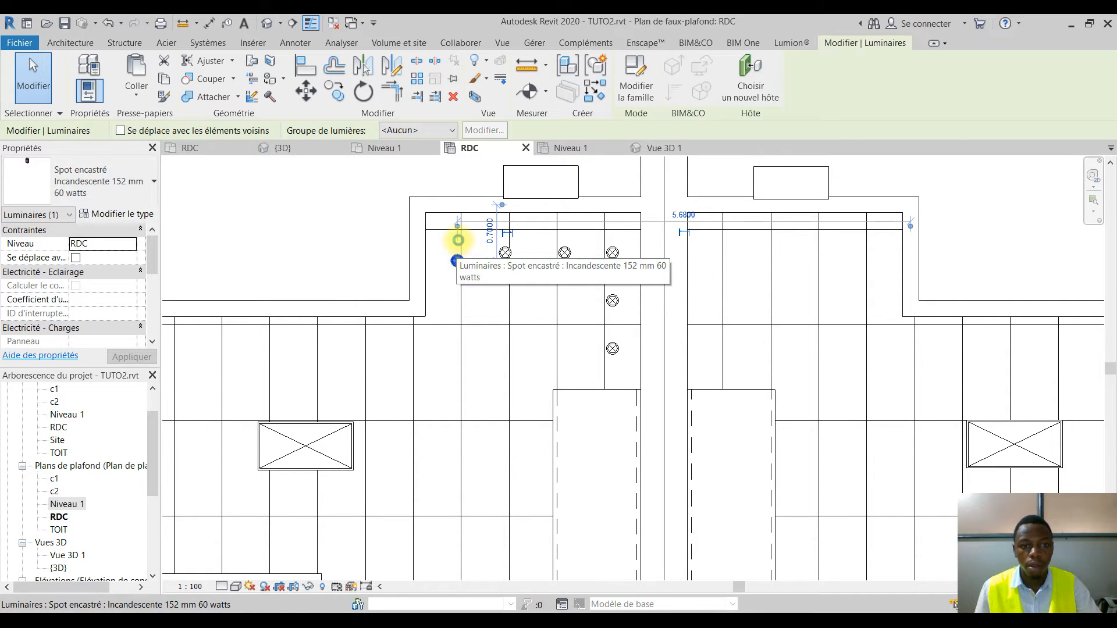
key("Escape")
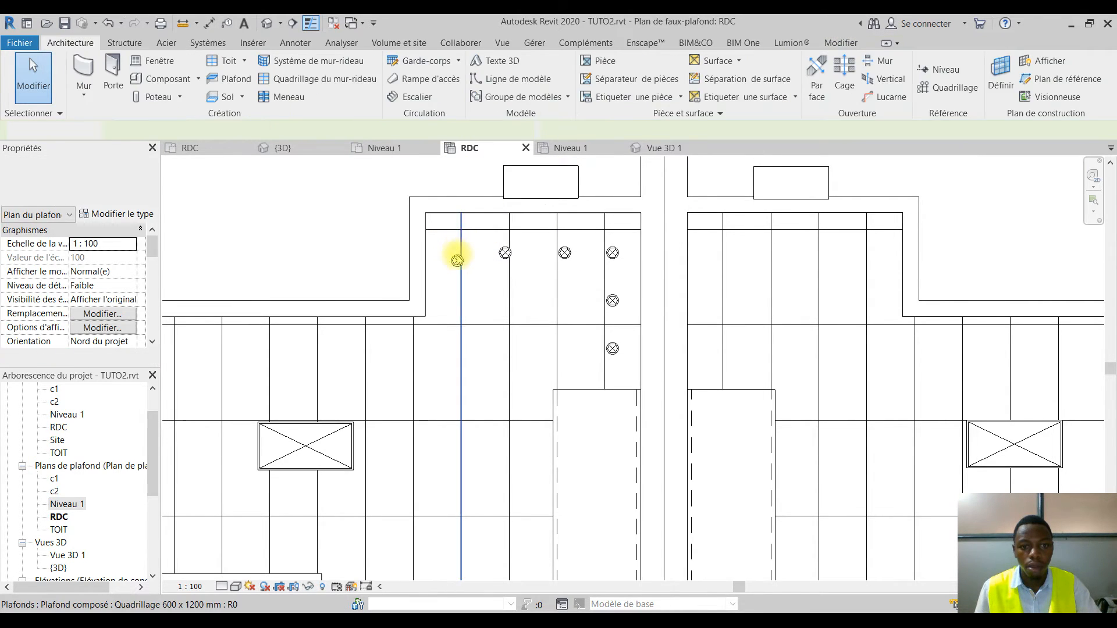
left_click(456, 260)
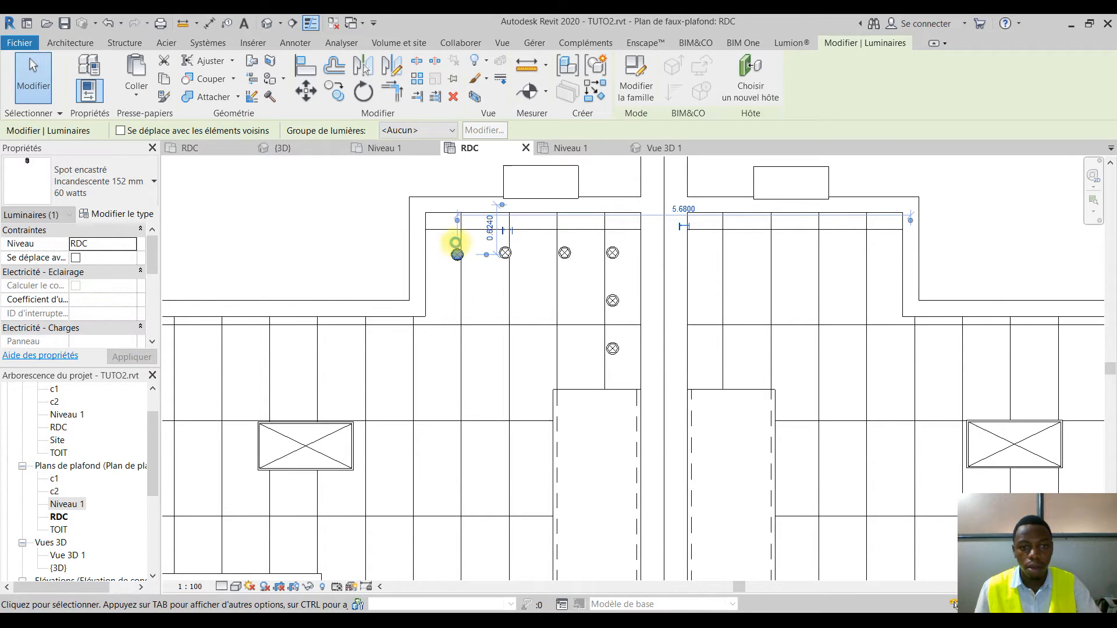
scroll(458, 254, "up", 4)
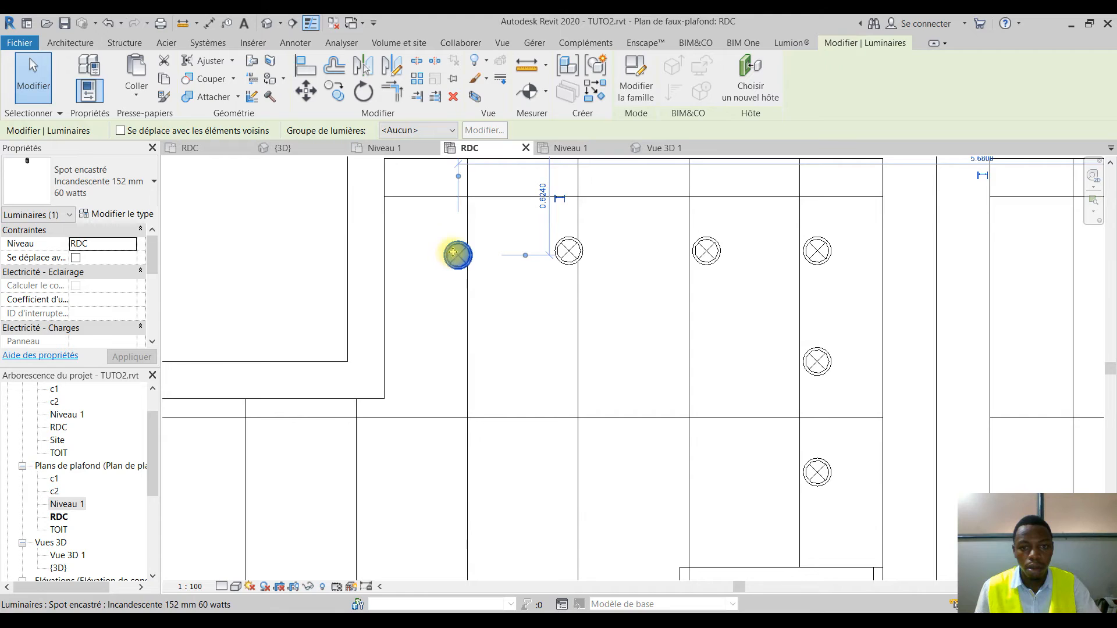
key("Escape")
left_click(457, 266)
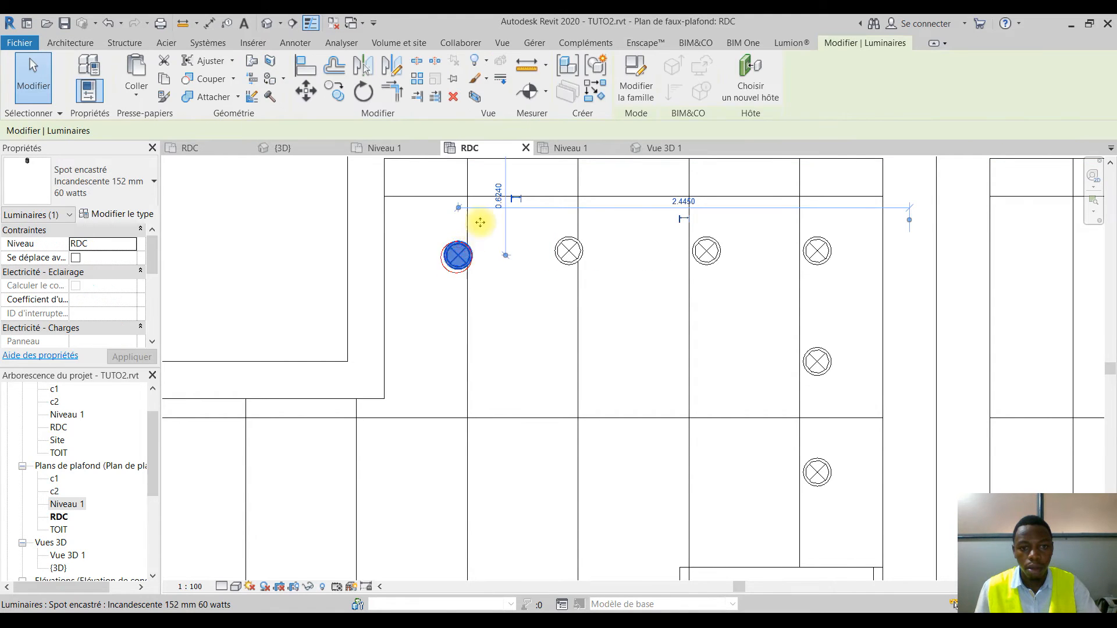
left_click(539, 265)
scroll(540, 263, "down", 3)
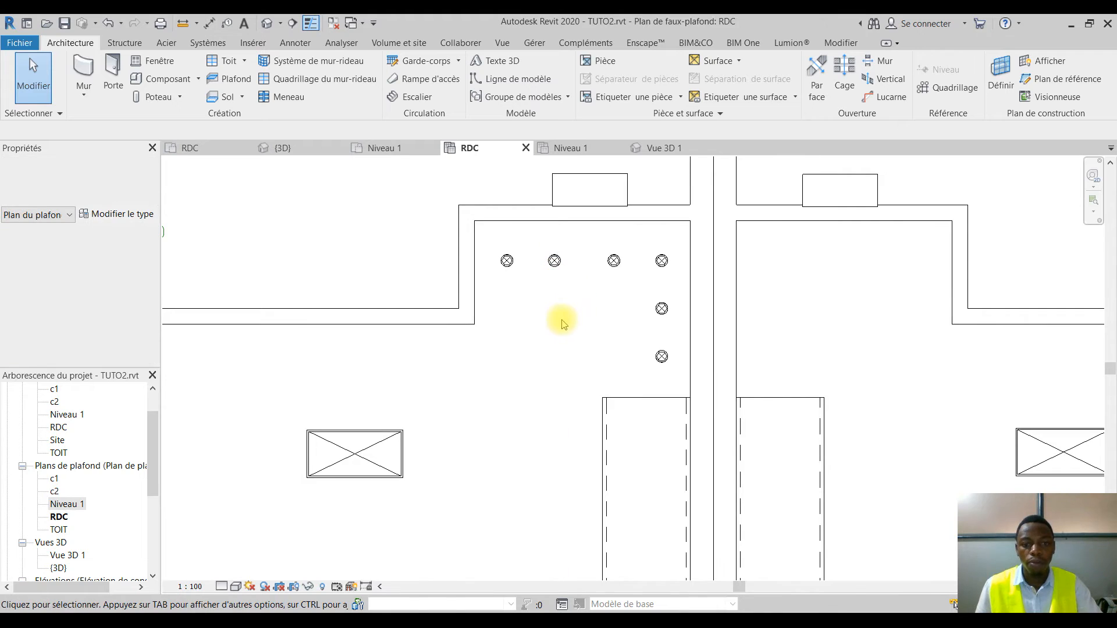
scroll(579, 328, "down", 1)
scroll(620, 316, "down", 4)
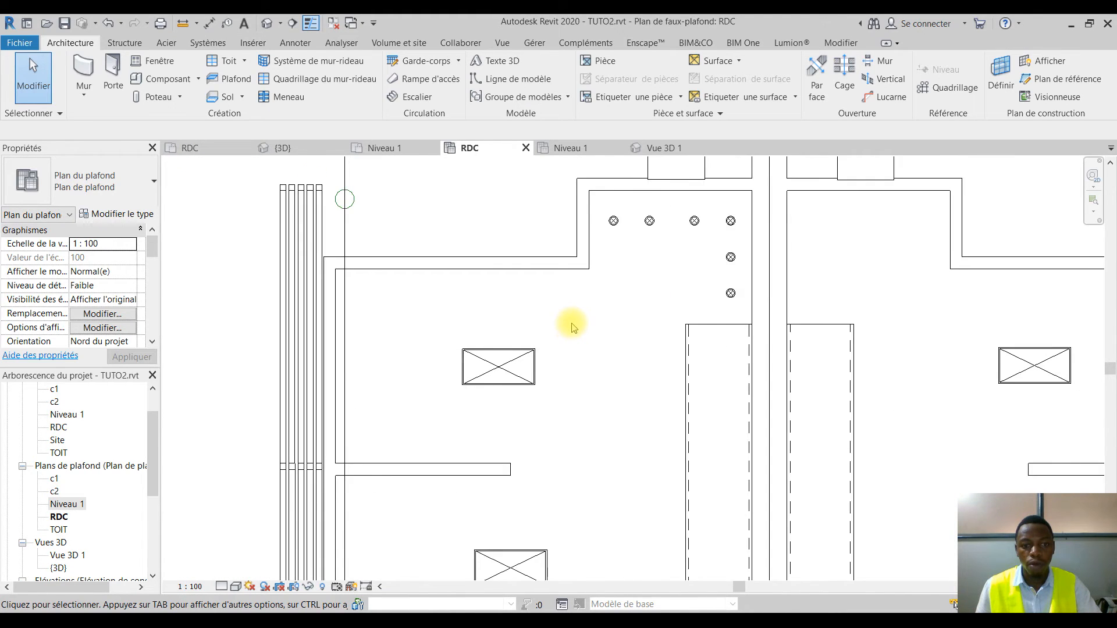
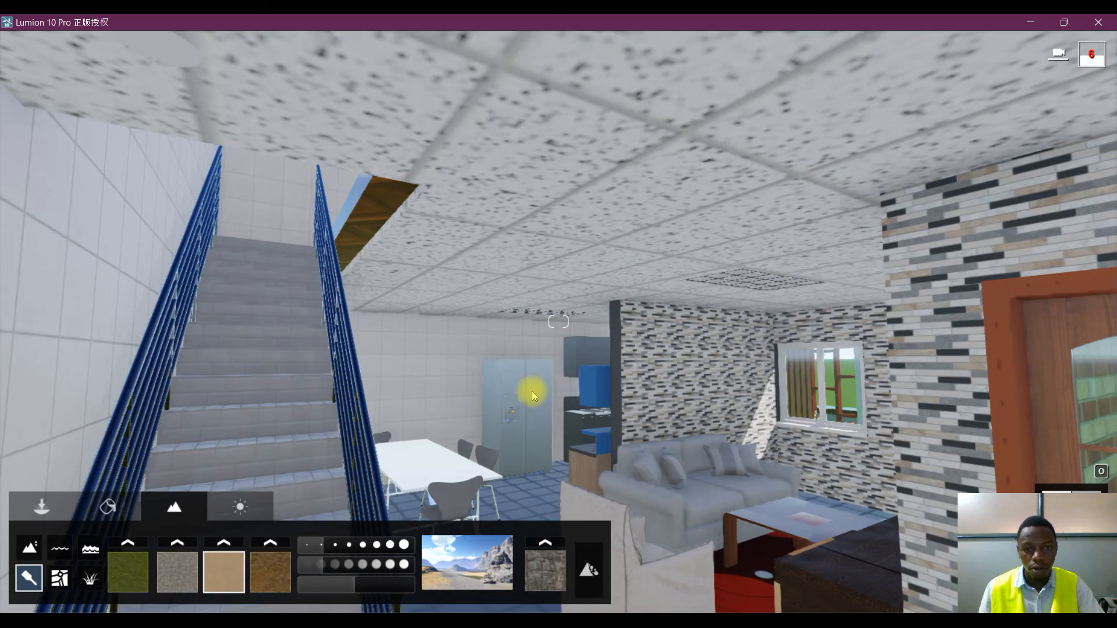
In Lumion, frame the living and dining area, open Photo mode and apply the Intérieur predefined style
key("w")
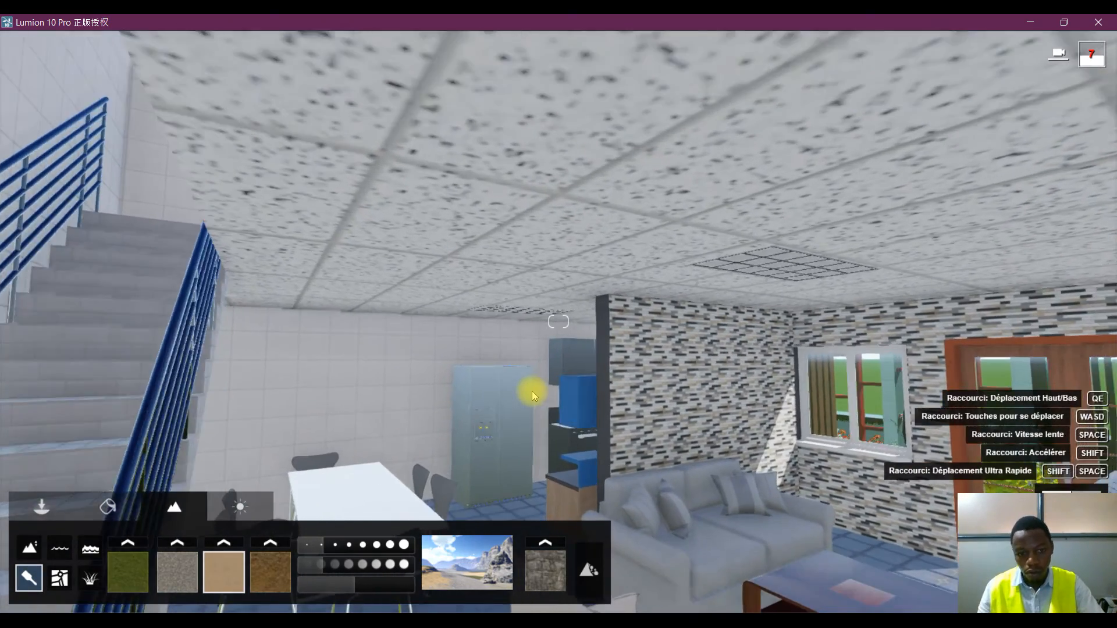
key("w")
right_click_drag(532, 391, 602, 543)
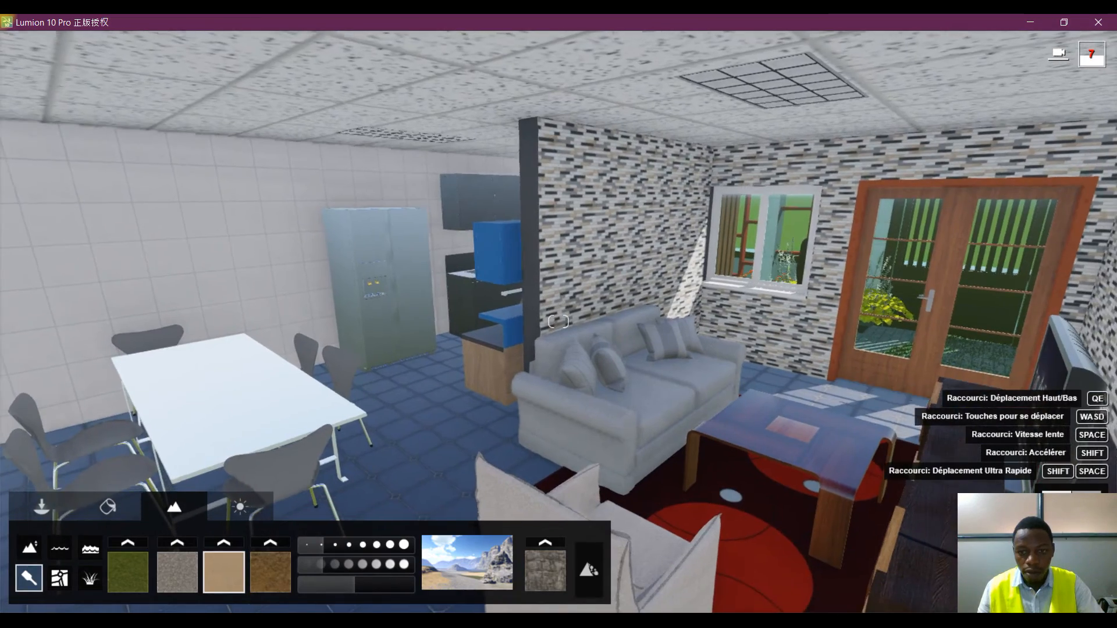
key("s")
key("s")
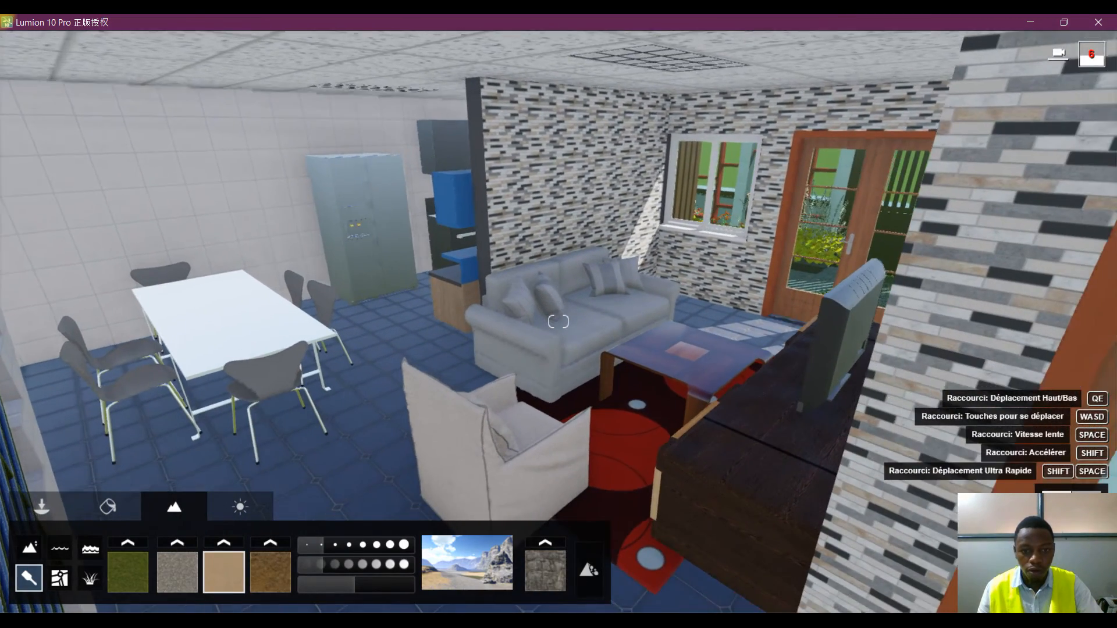
key("s")
right_click_drag(602, 543, 564, 535)
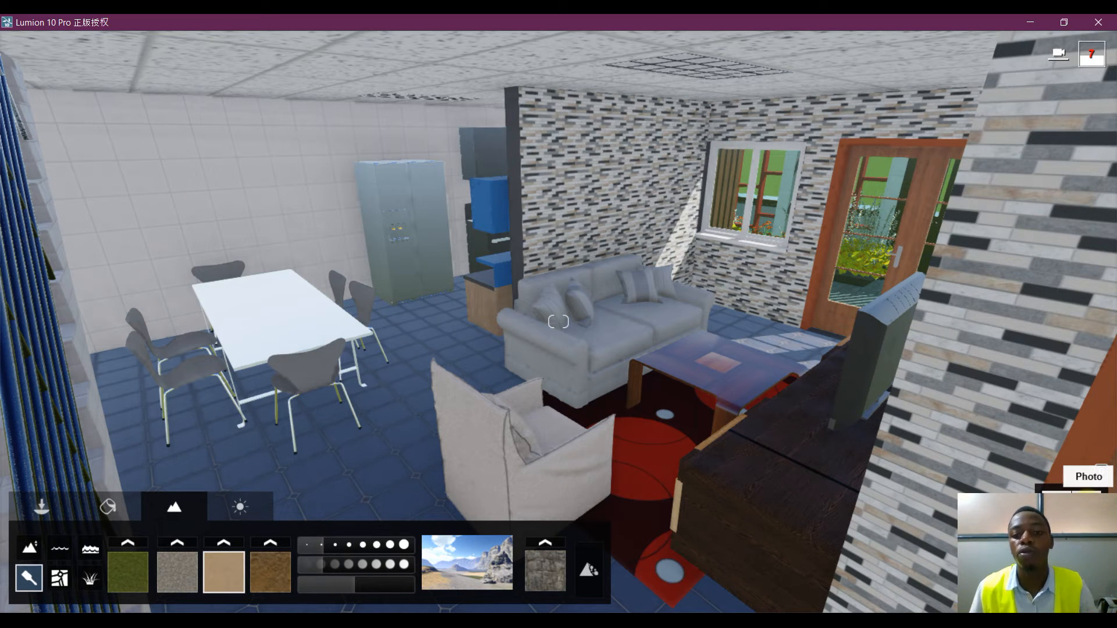
left_click(1101, 469)
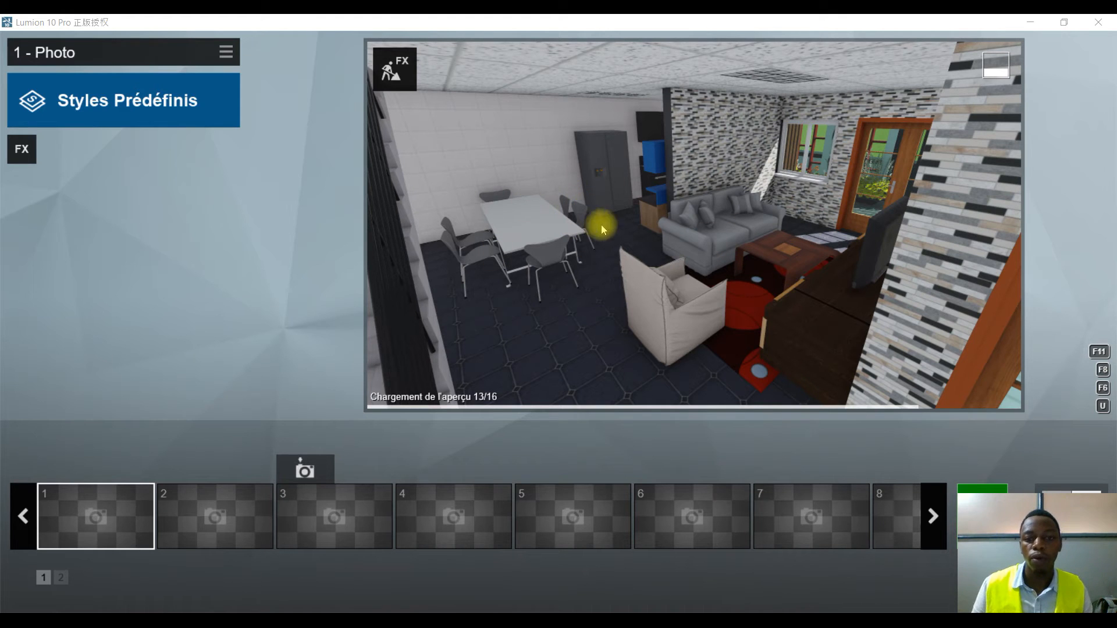
left_click(73, 109)
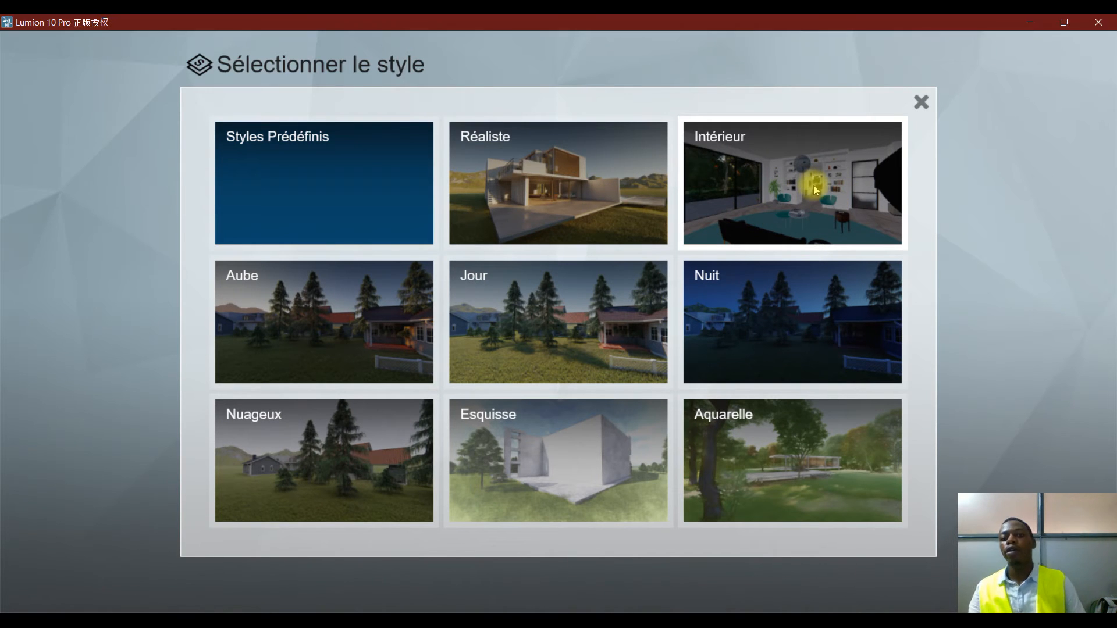
left_click(775, 152)
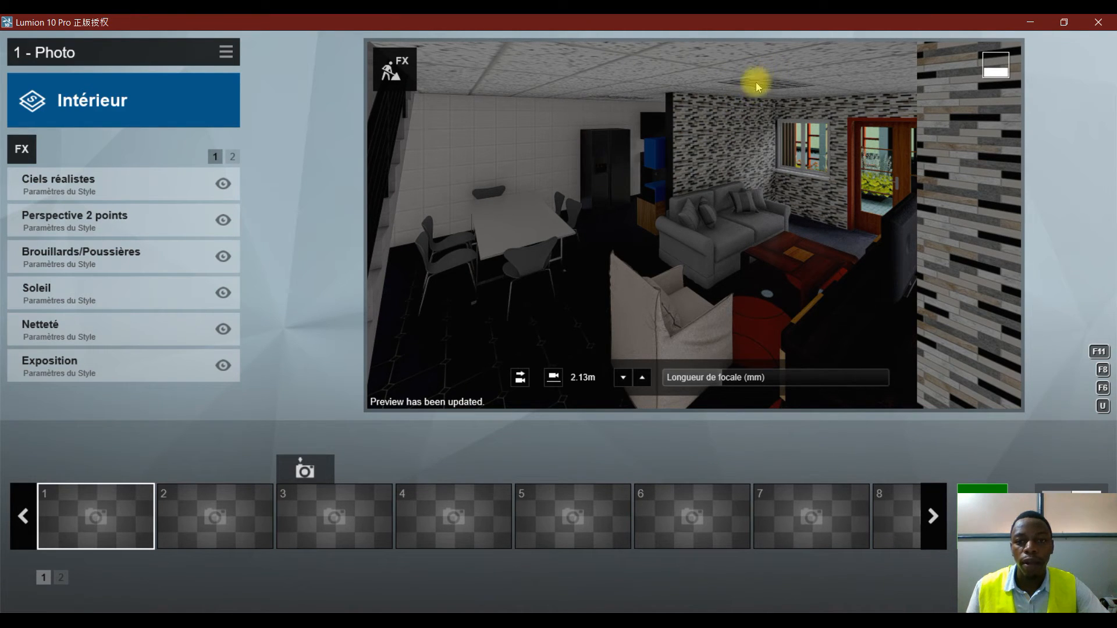
Lower the photo camera close to the floor and tilt it up to examine the ceiling fixtures in the living area
key("e")
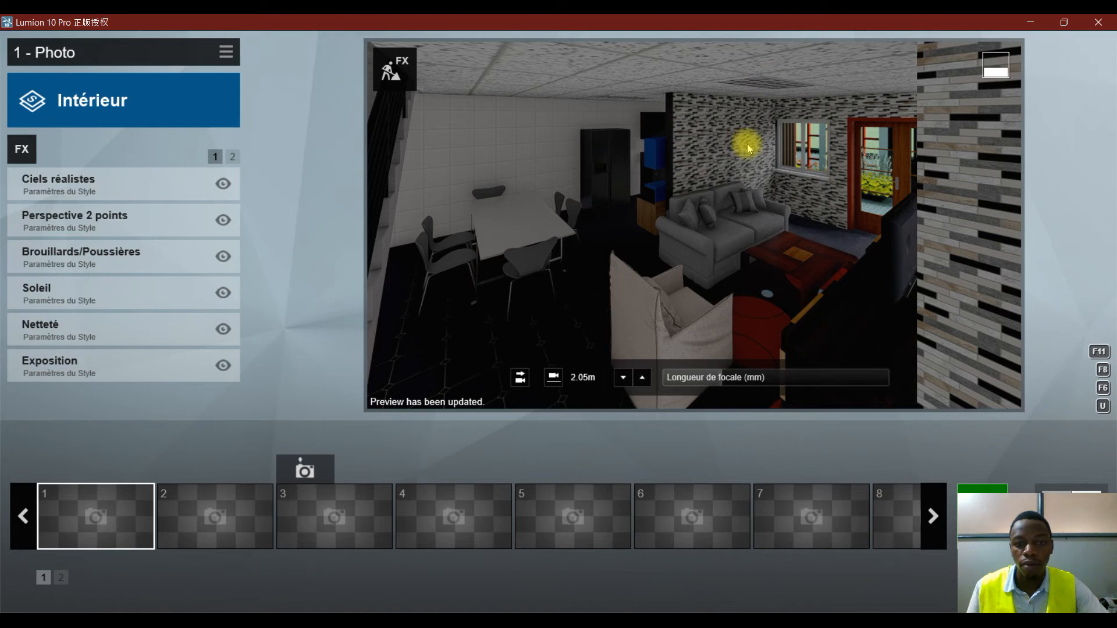
key("s")
key("e")
right_click_drag(748, 144, 749, 87)
key("e")
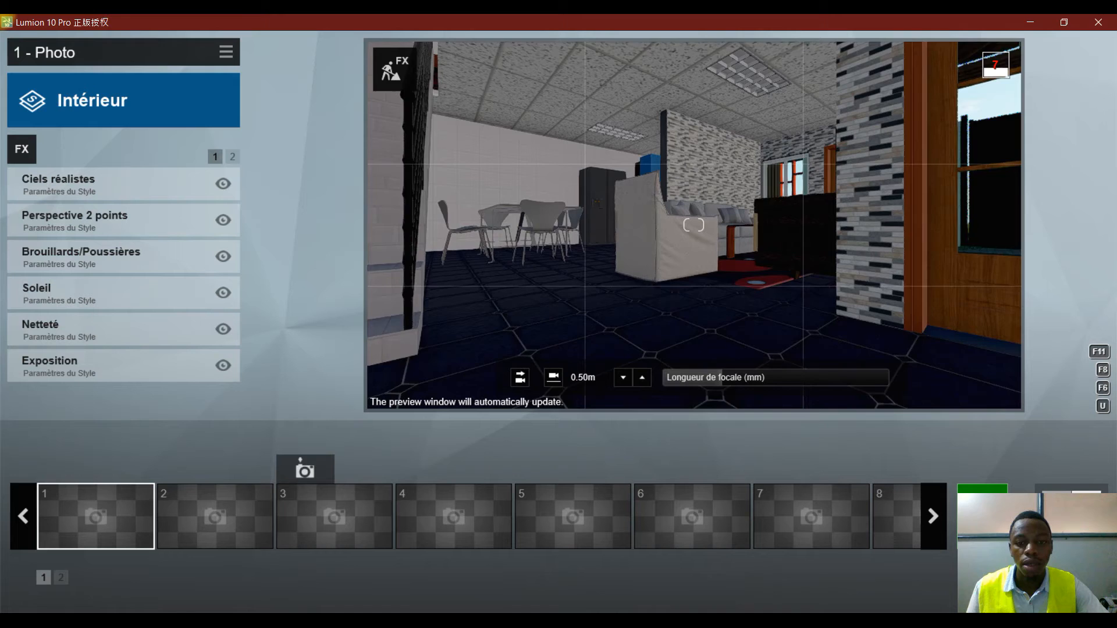
key("w")
right_click_drag(753, 152, 754, 125)
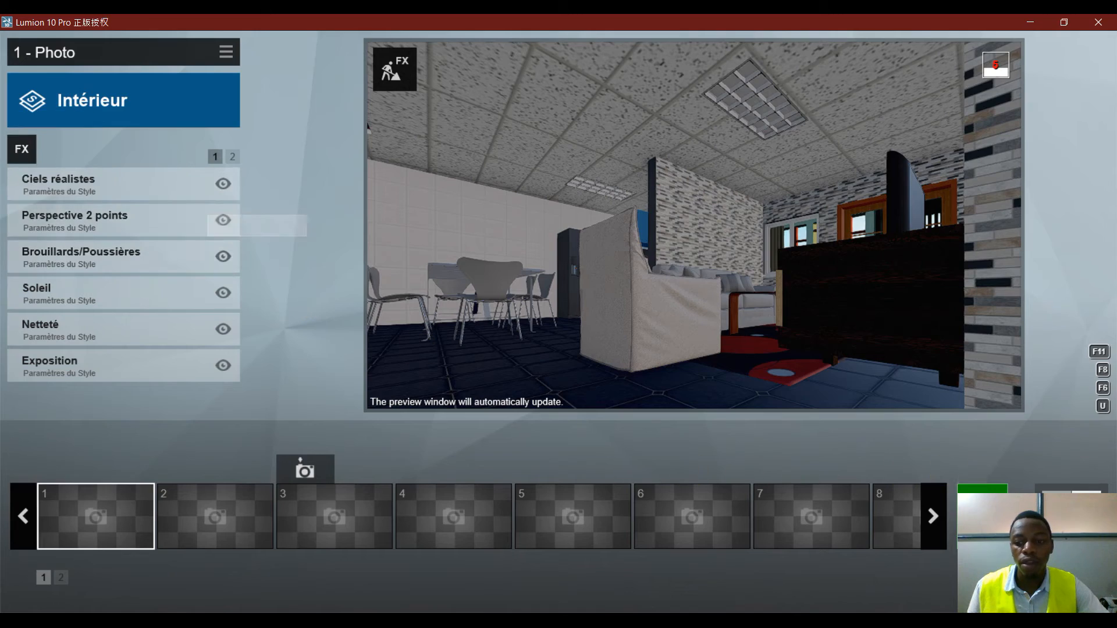
Return to Build mode, start placing a light from the lights library, and try a spotlight on the living area's ceiling panel
left_click(1070, 495)
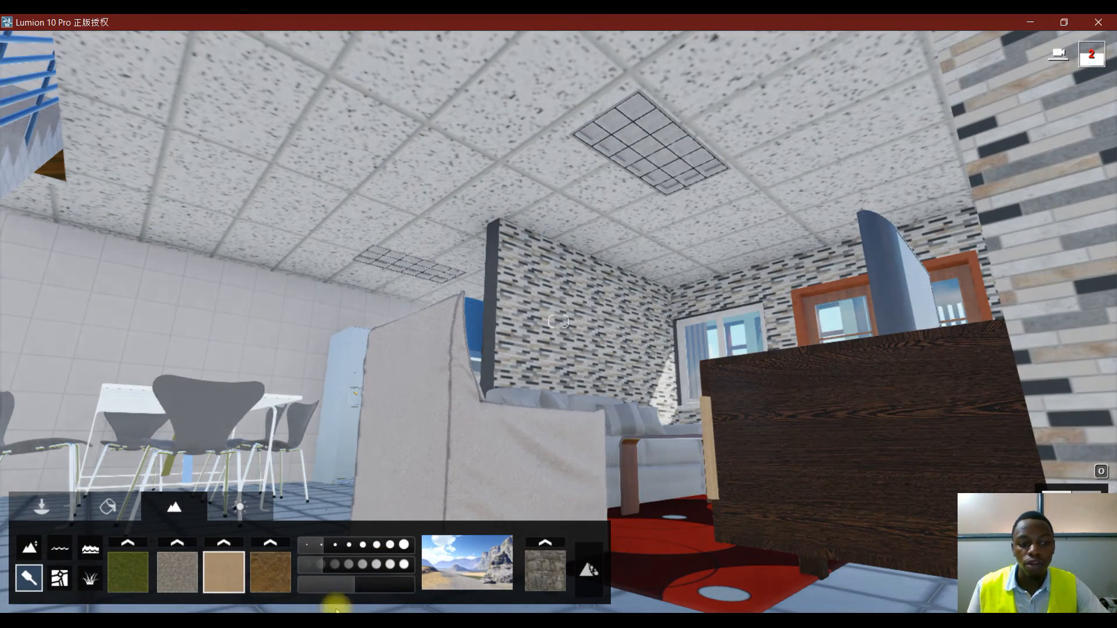
left_click(51, 510)
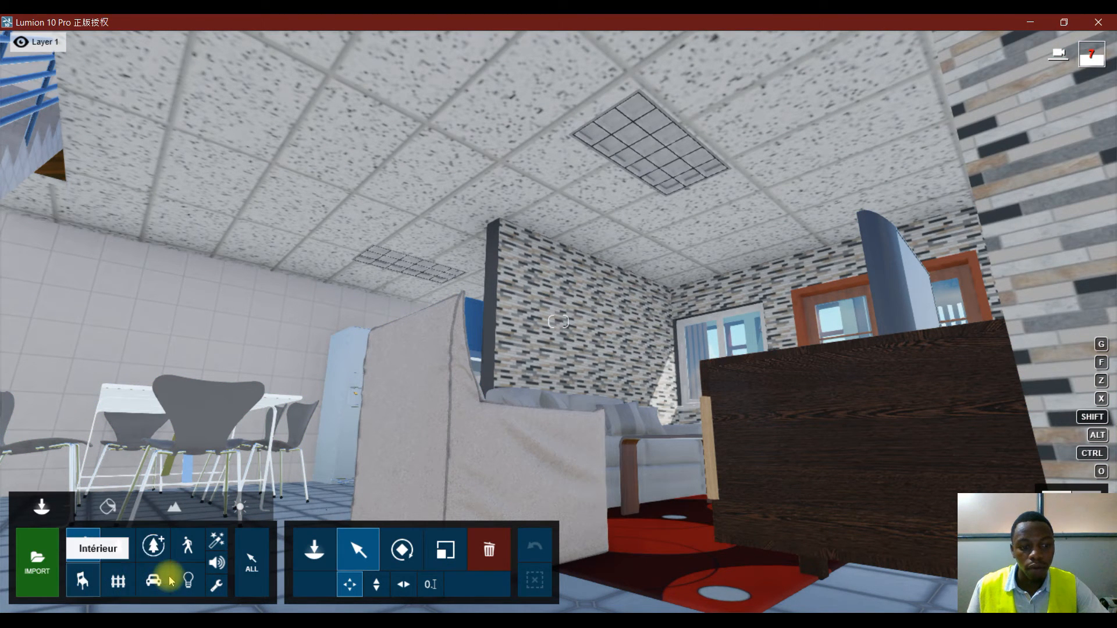
left_click(188, 580)
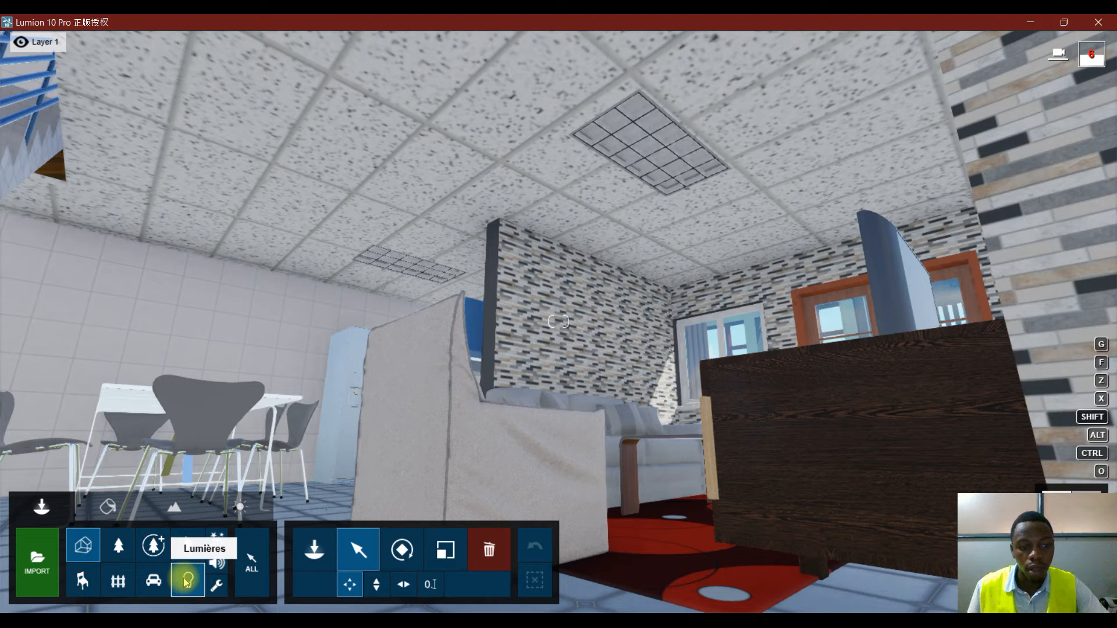
left_click(310, 557)
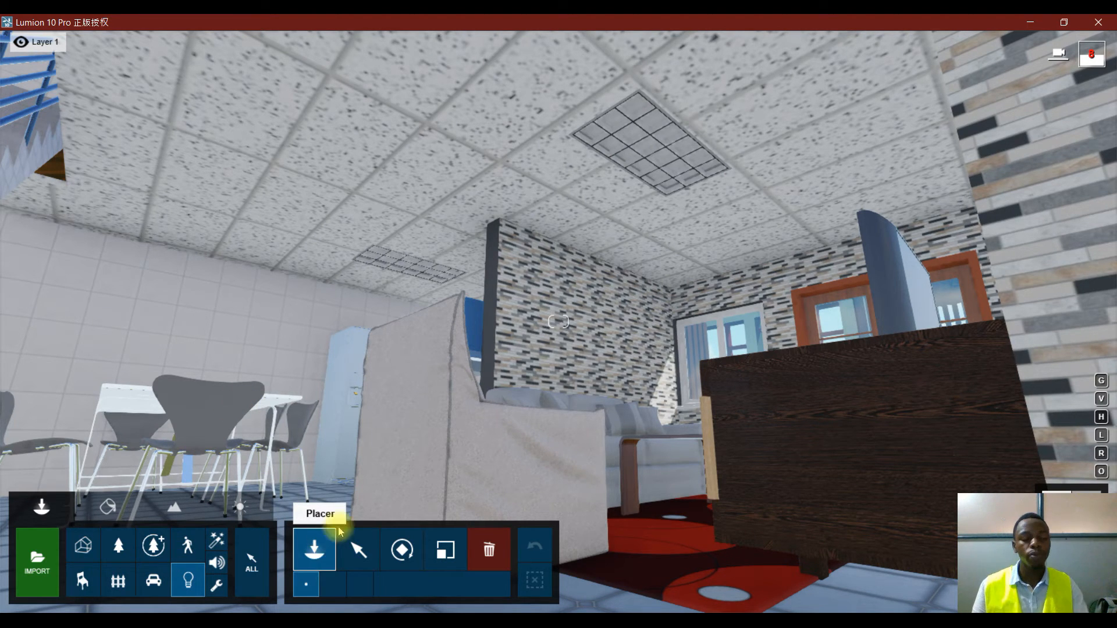
left_click(323, 557)
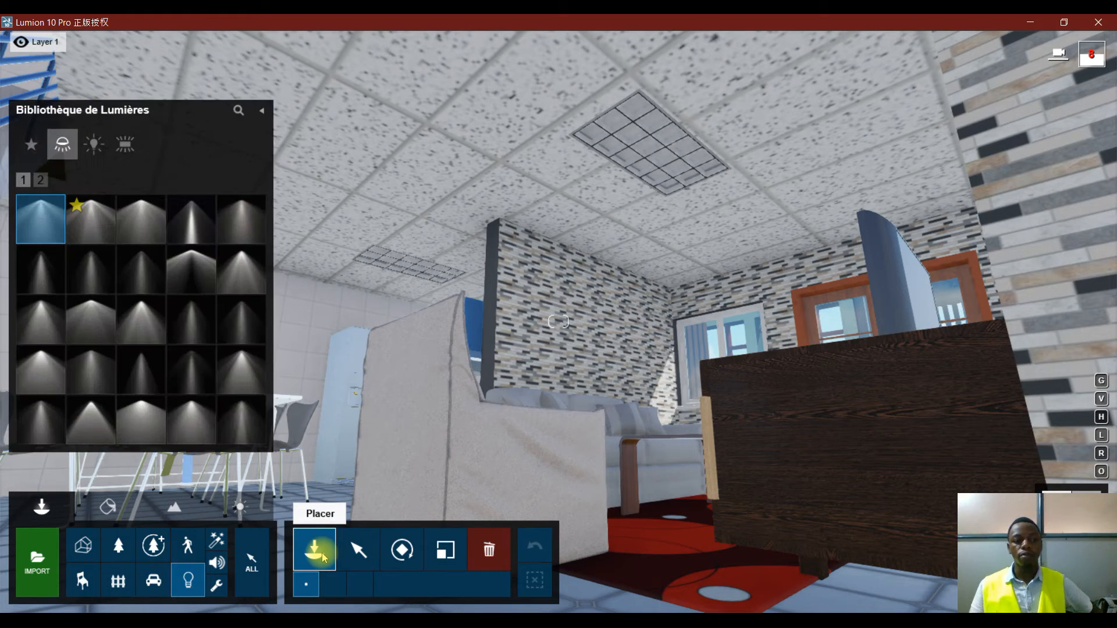
left_click(101, 225)
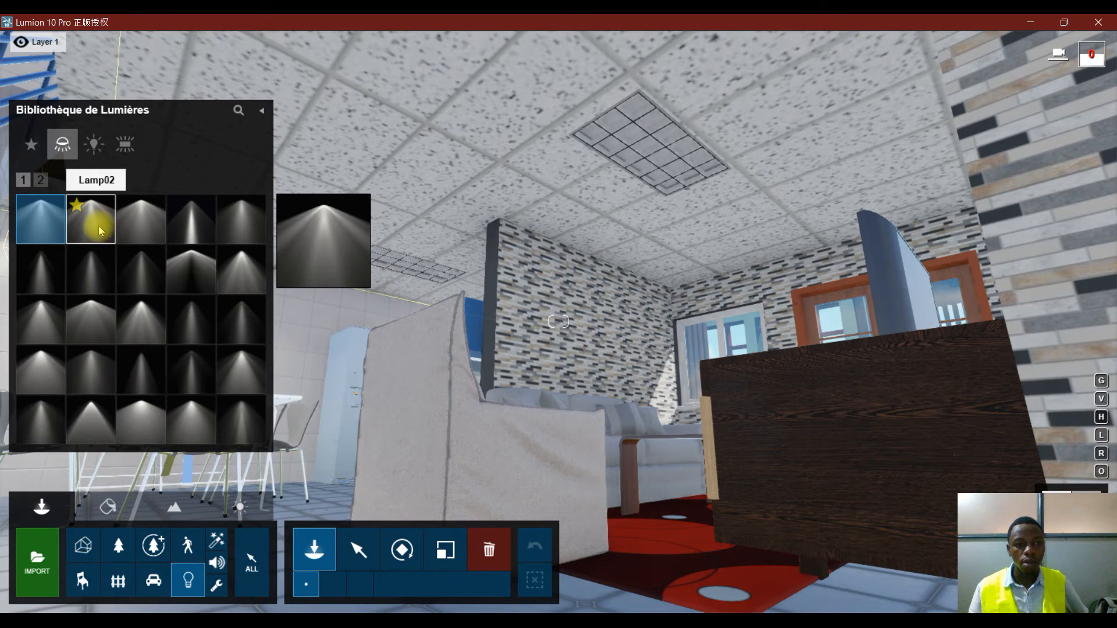
left_click(638, 136)
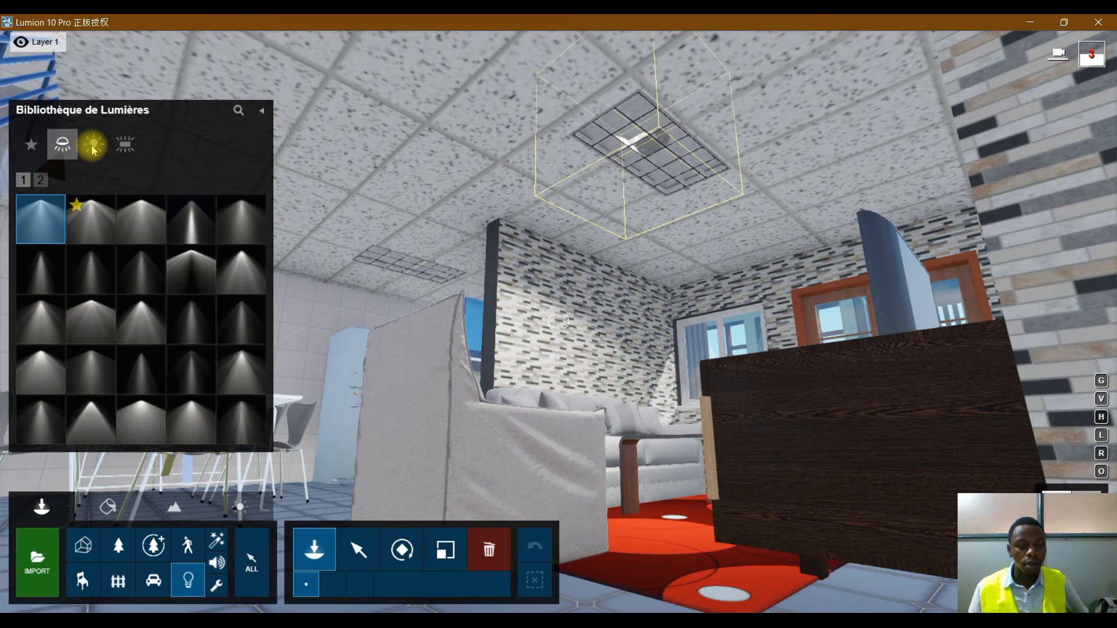
Place a square Surfaces lumineuses area light on each of the two ceiling panel fixtures in the living and dining area
left_click(124, 151)
left_click(40, 219)
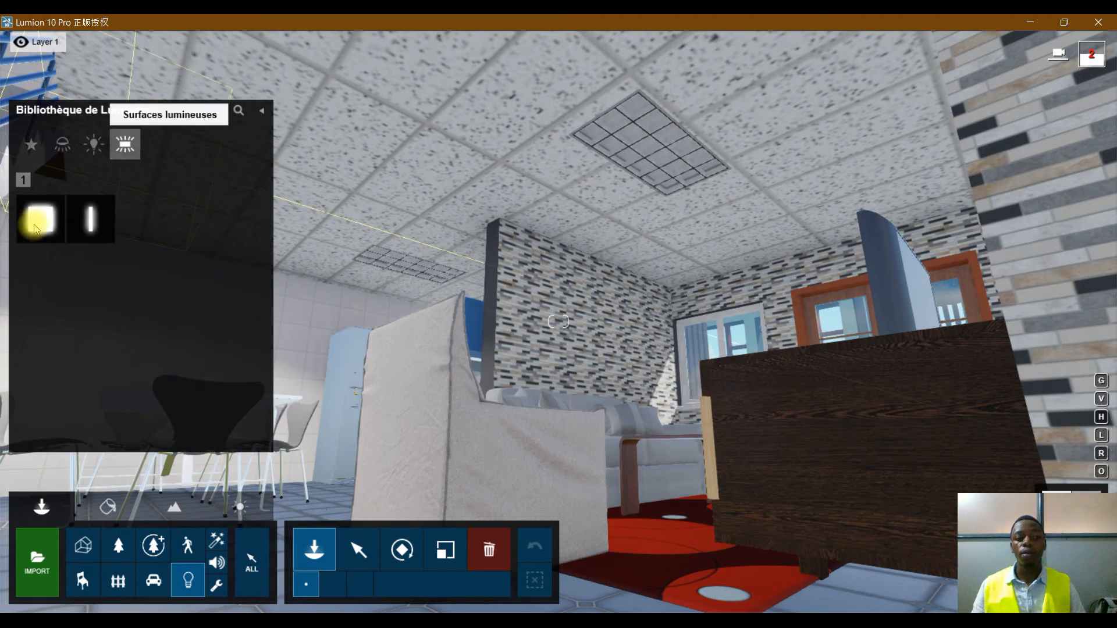
left_click(649, 156)
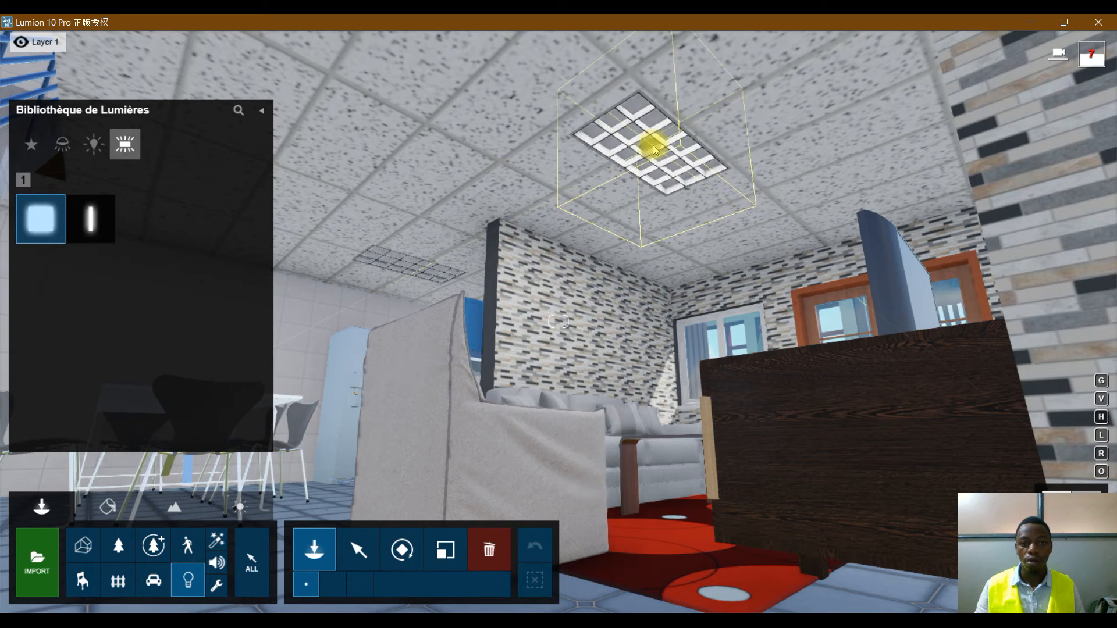
left_click(653, 148)
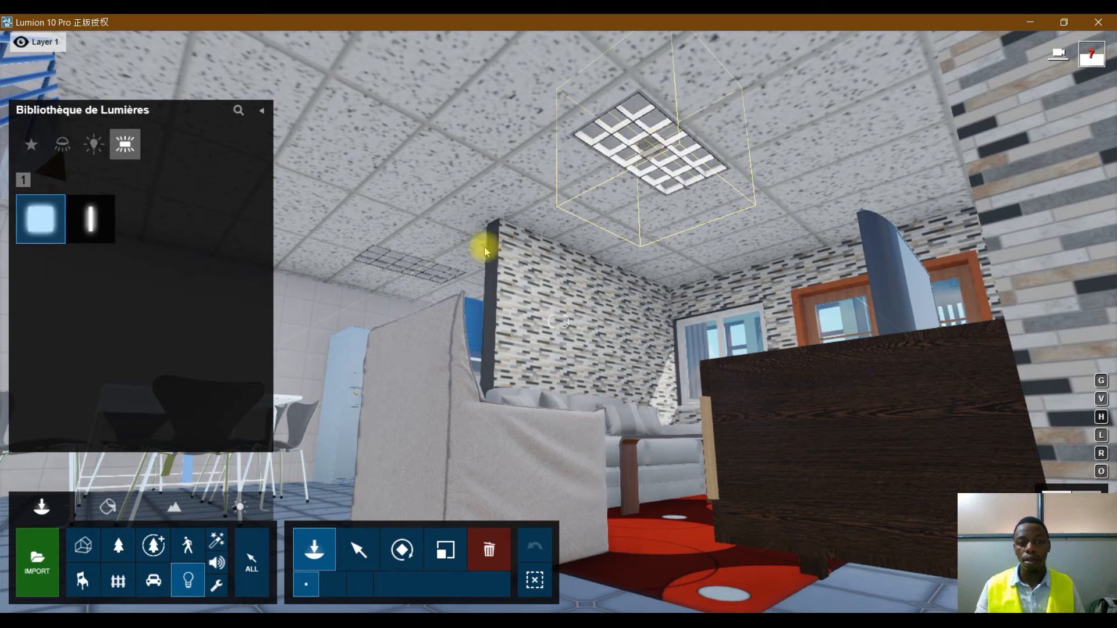
left_click(414, 268)
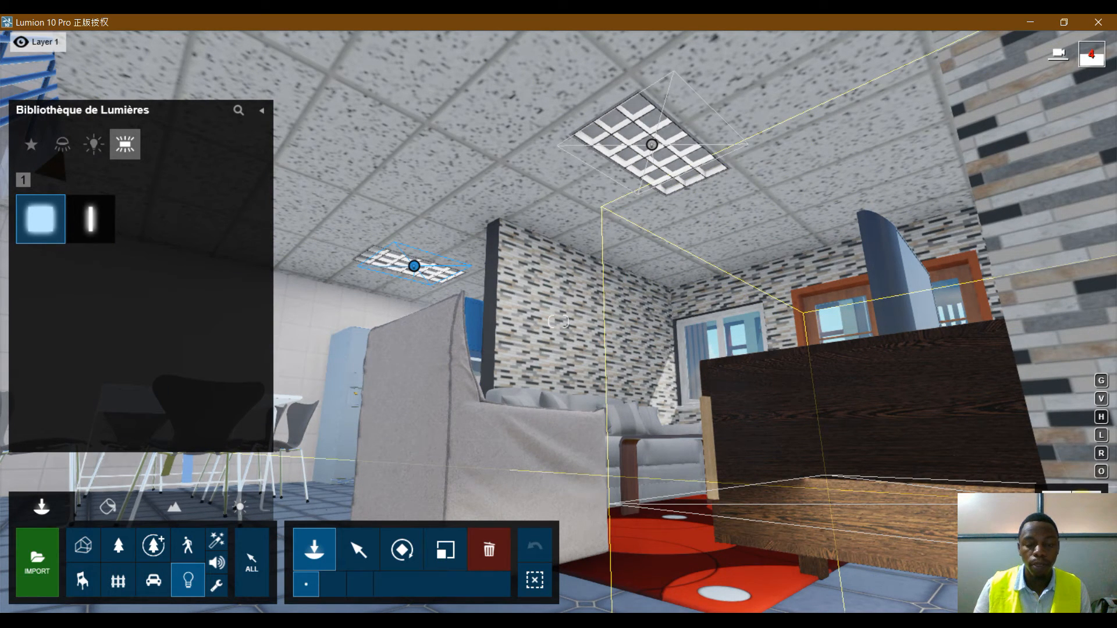
Return to Photo mode and reframe the camera from a higher viewpoint to show the living and dining area
left_click(1088, 501)
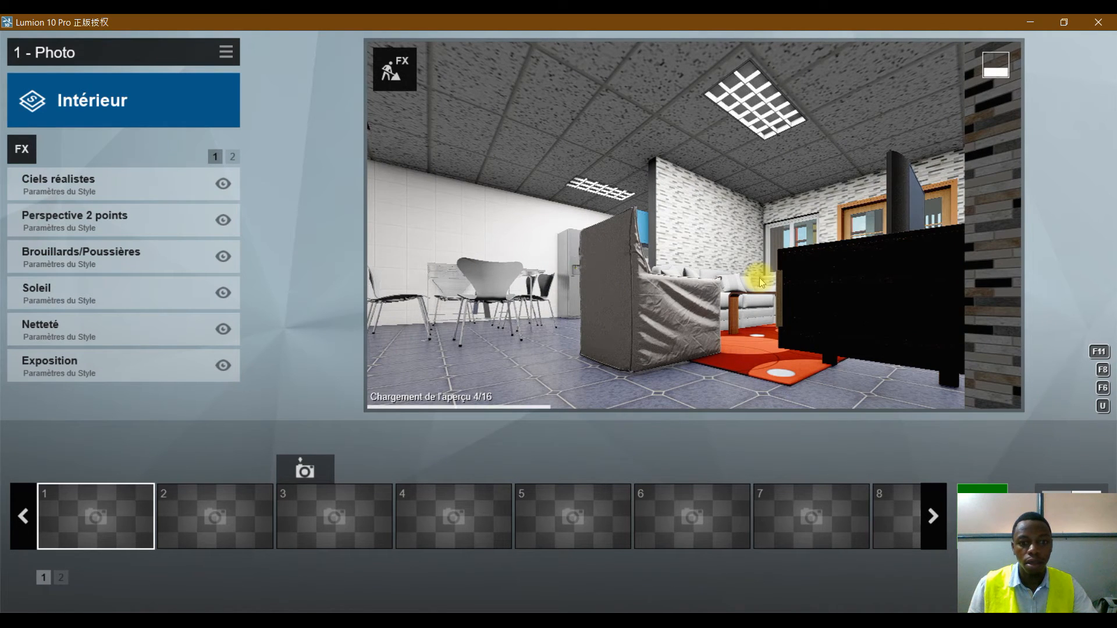
mouse_move(694, 225)
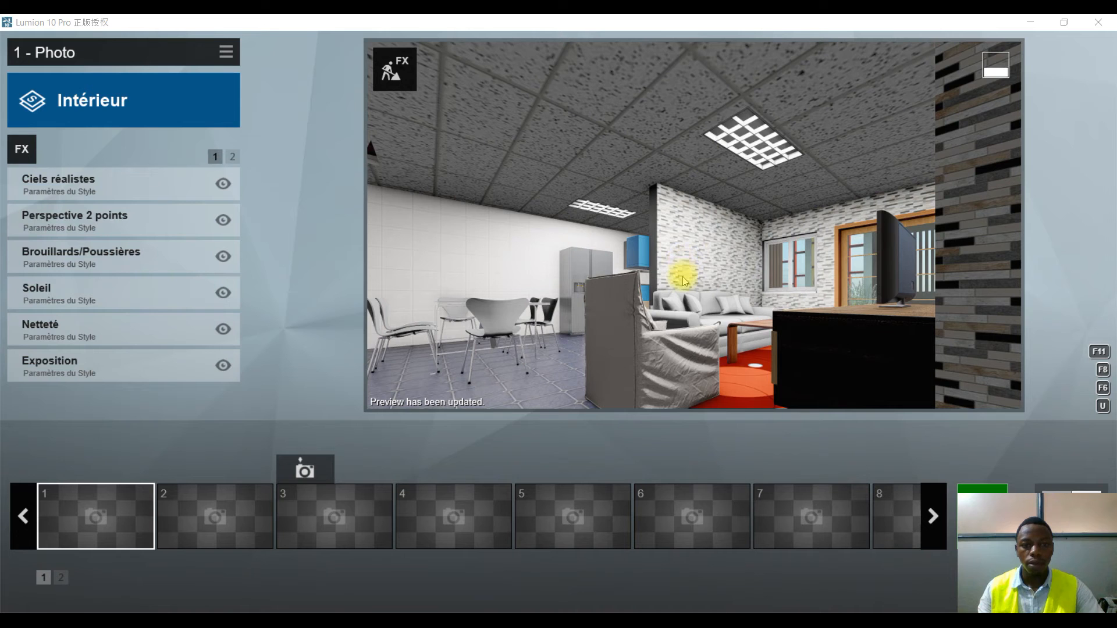
left_click(640, 27)
middle_click_drag(701, 312, 723, 369)
scroll(692, 298, "up", 3)
right_click_drag(723, 370, 711, 402)
right_click_drag(727, 339, 716, 346)
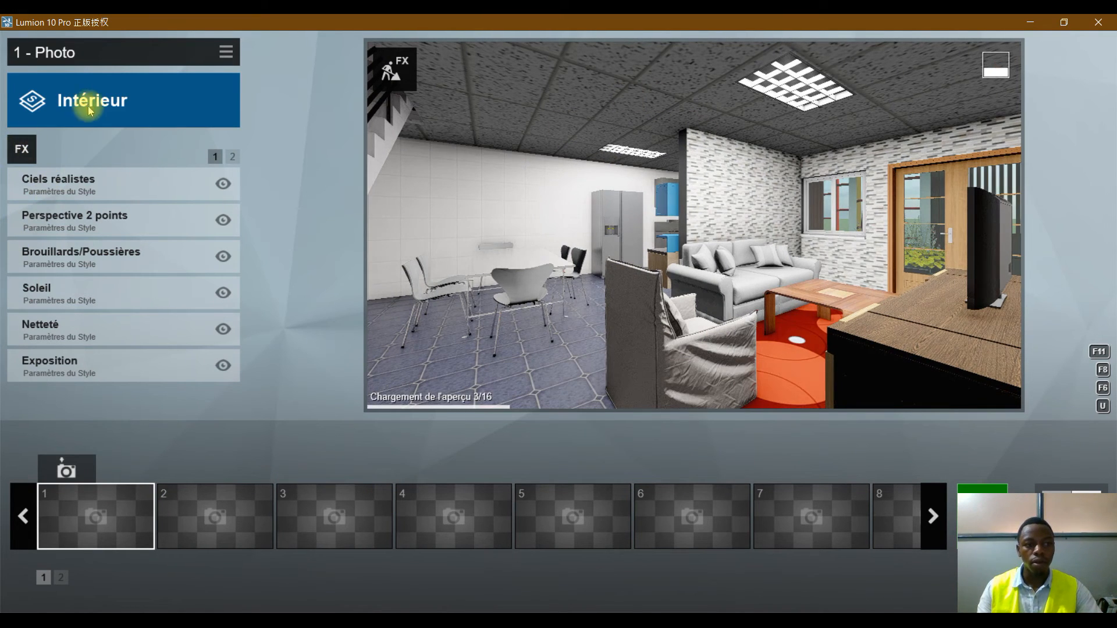
Add the Rayons Volumétriques effect to photo 1 and open the settings of the Perspective 2 points effect
left_click(16, 152)
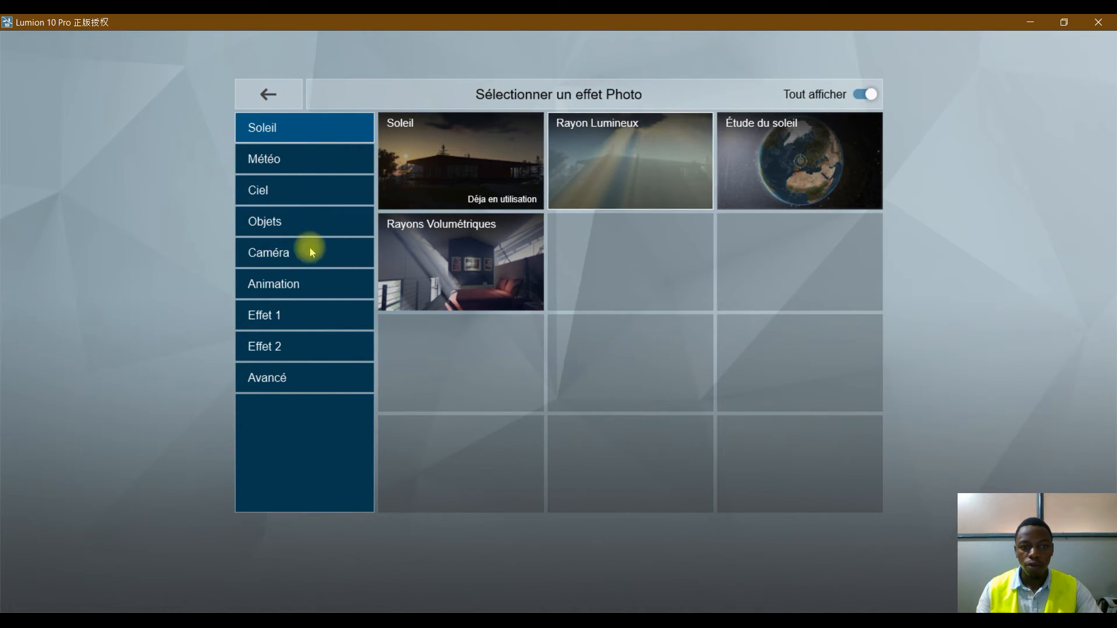
left_click(479, 252)
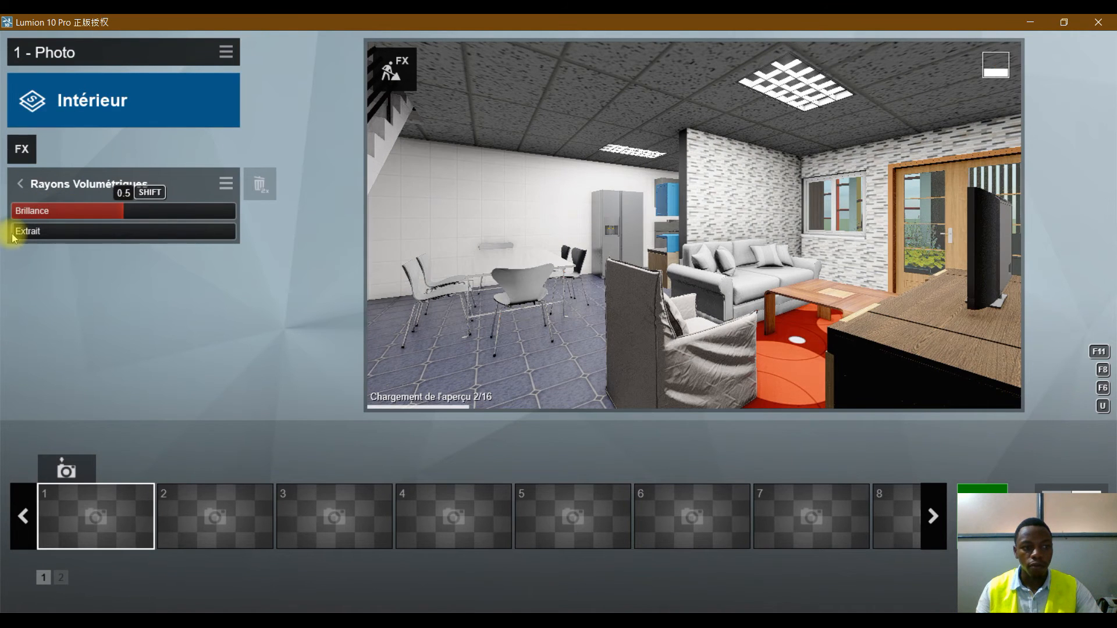
left_click(25, 153)
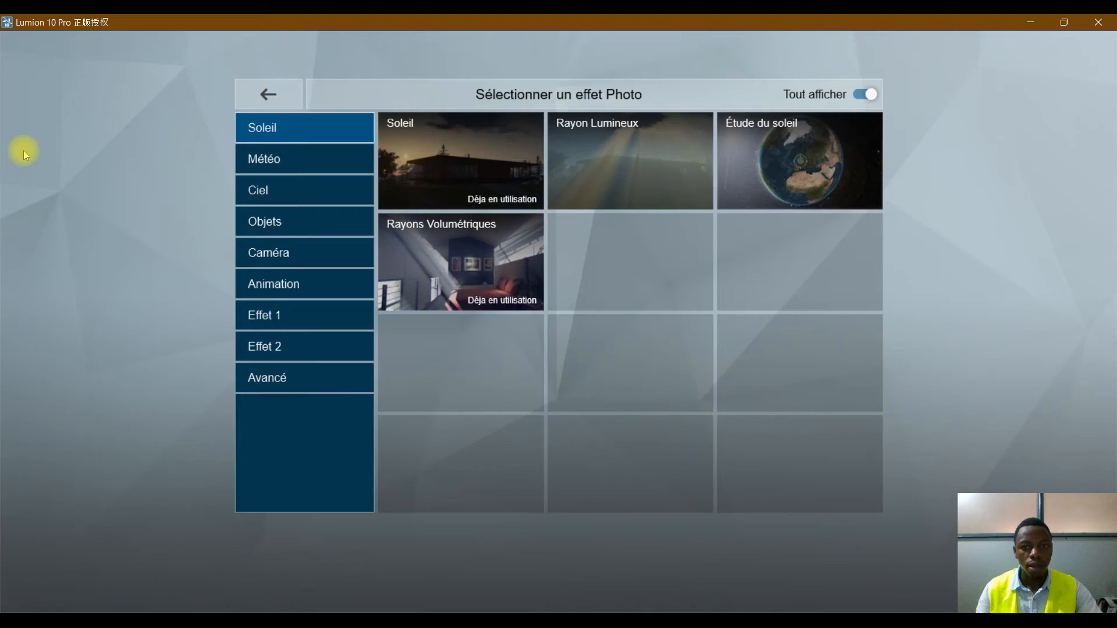
left_click(278, 163)
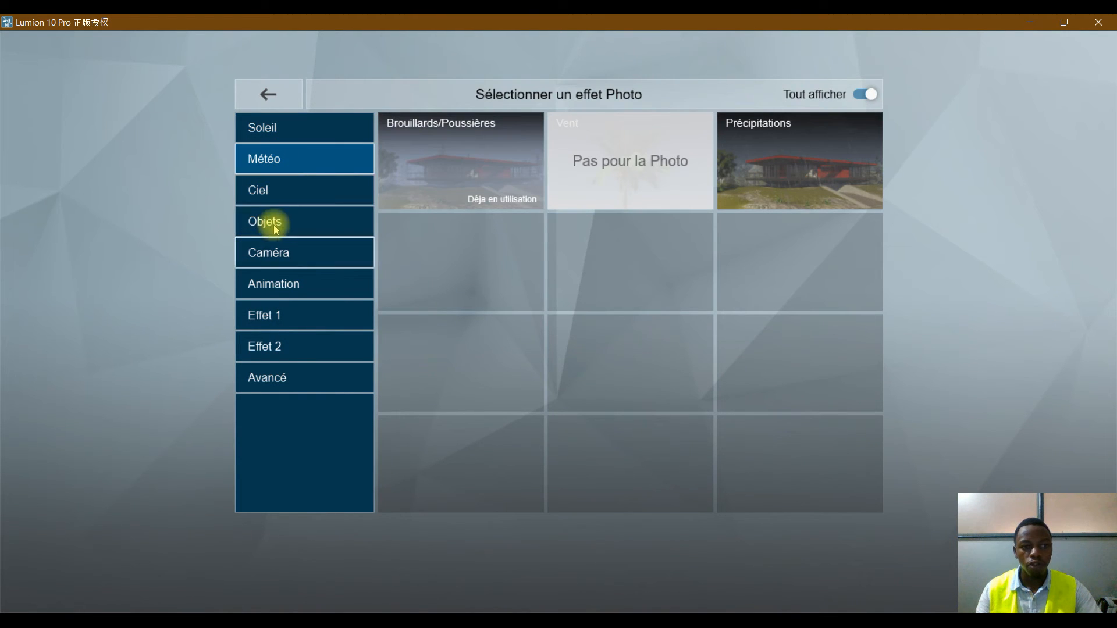
left_click(288, 254)
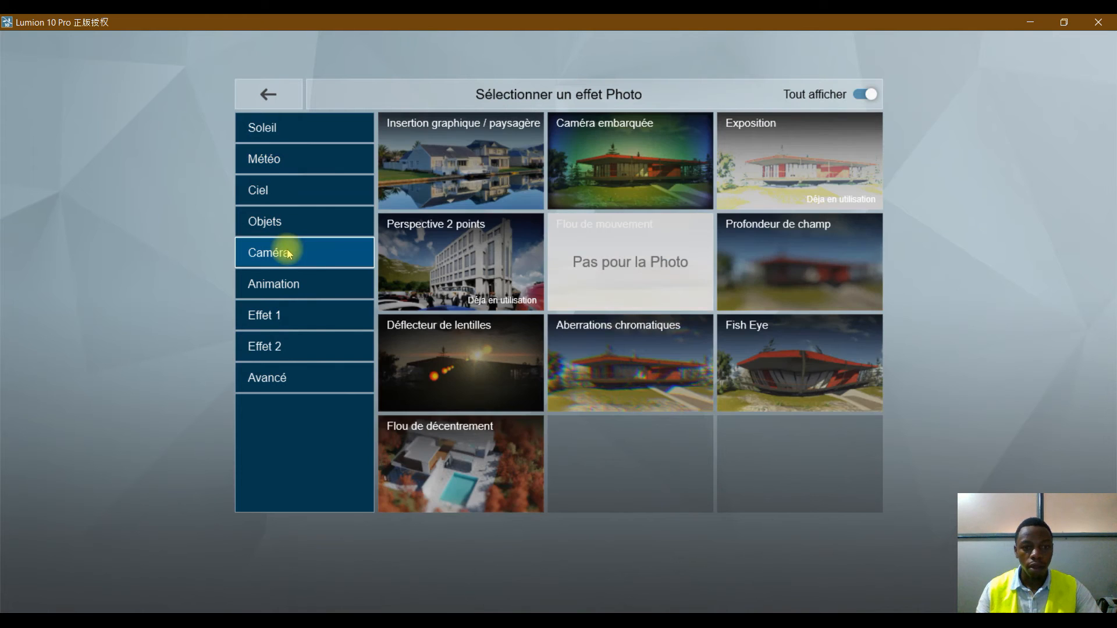
left_click(469, 254)
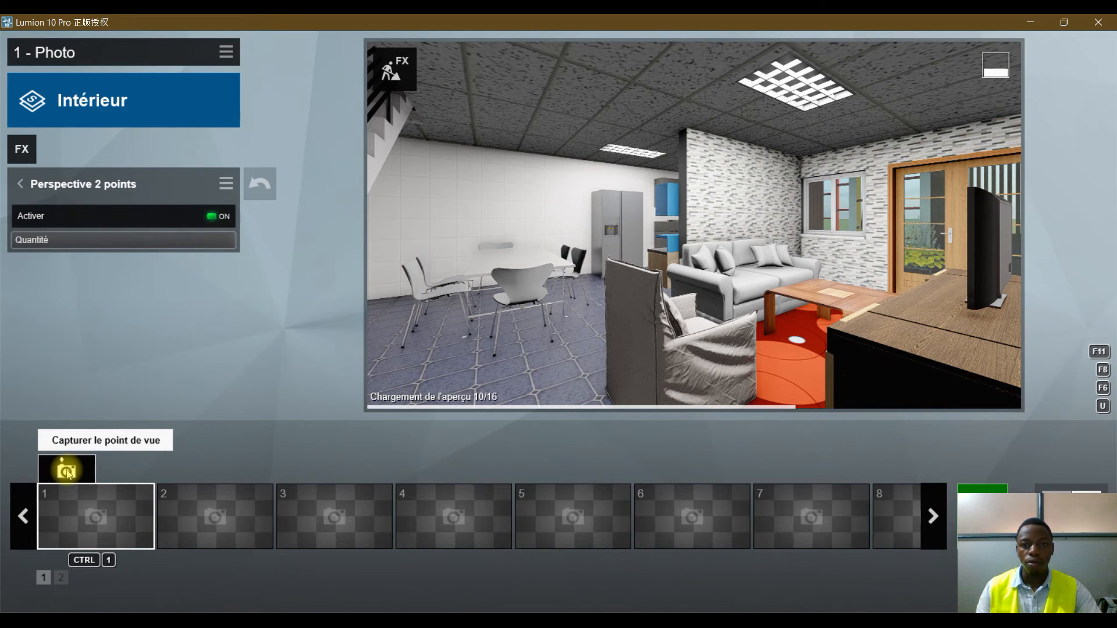
Capture the current view in photo slot 1 and a second view across the dining table towards the TV wall in slot 2
left_click(67, 471)
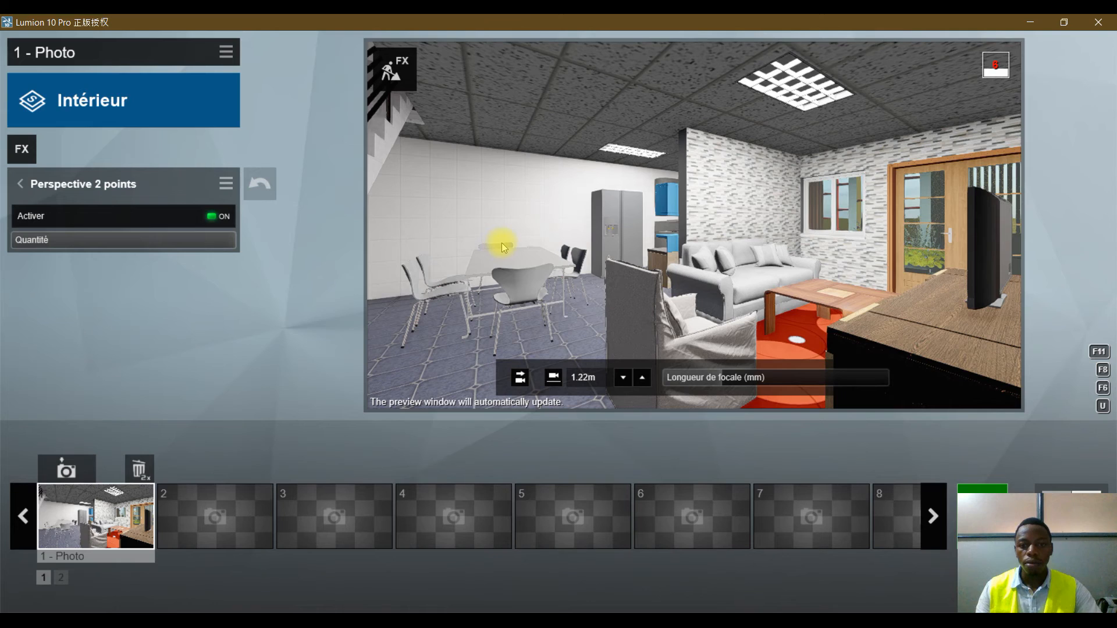
scroll(512, 243, "up", 2)
key("w")
right_click_drag(532, 250, 657, 252)
key("a")
key("s")
key("s")
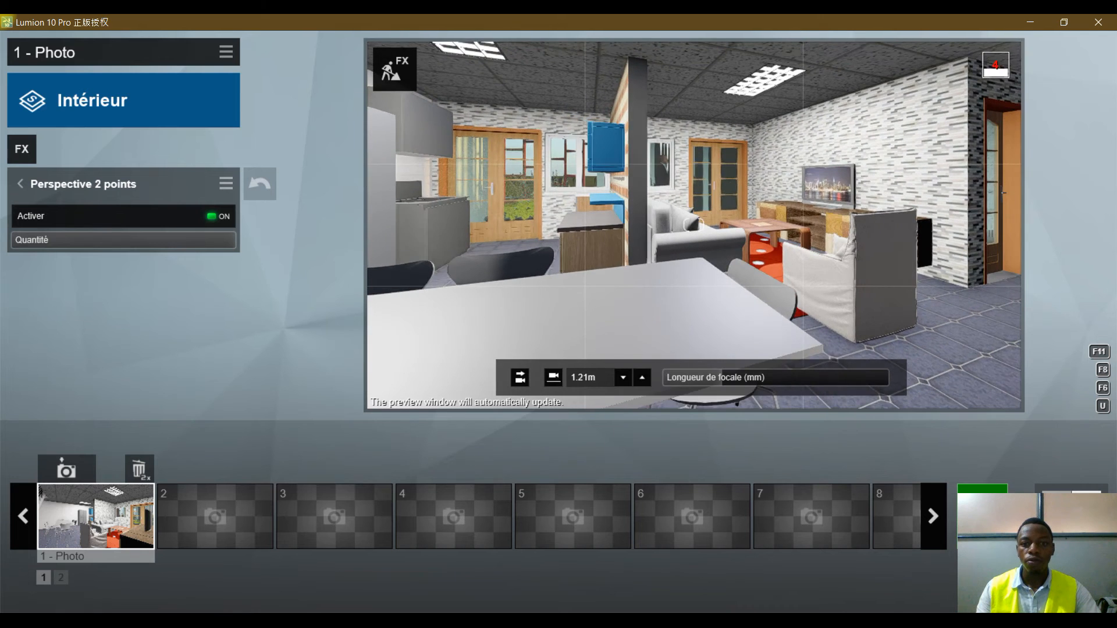
key("a")
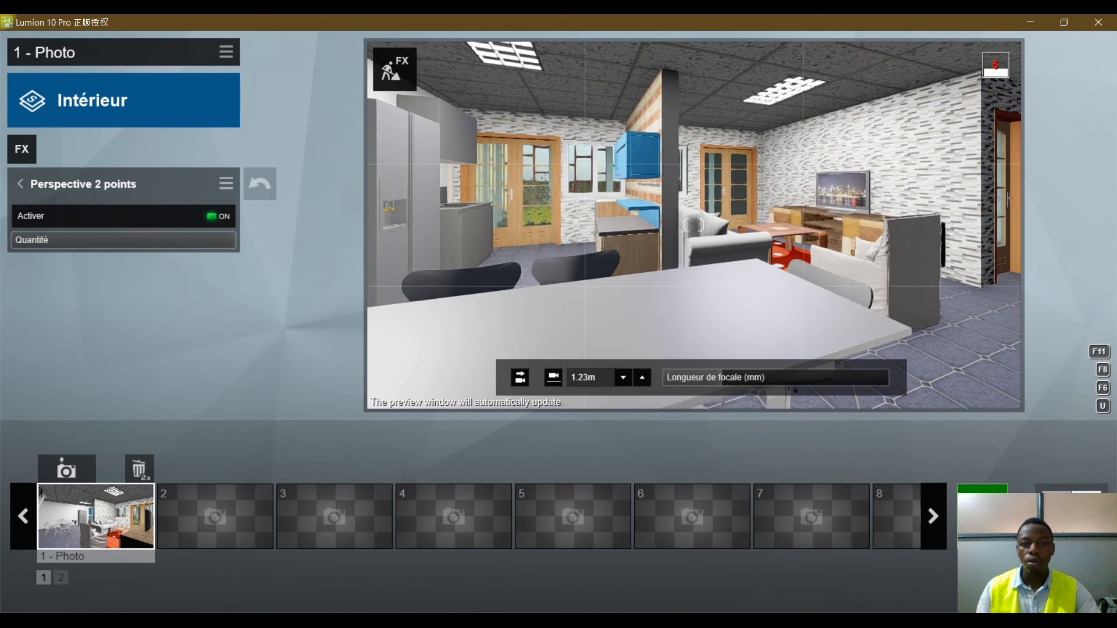
key("s")
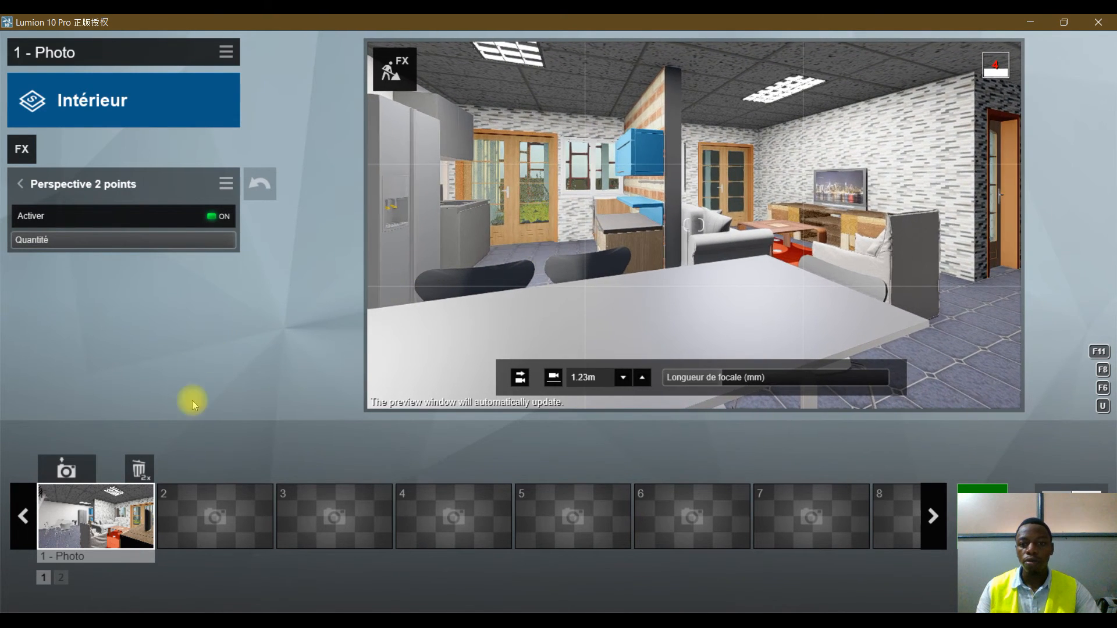
mouse_move(211, 511)
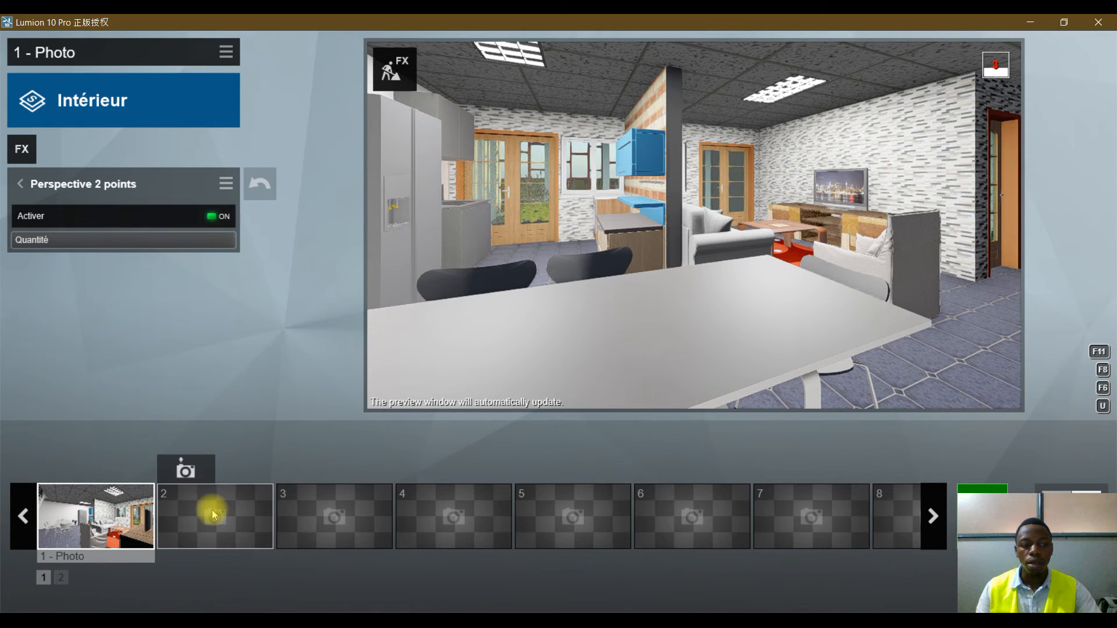
left_click(196, 473)
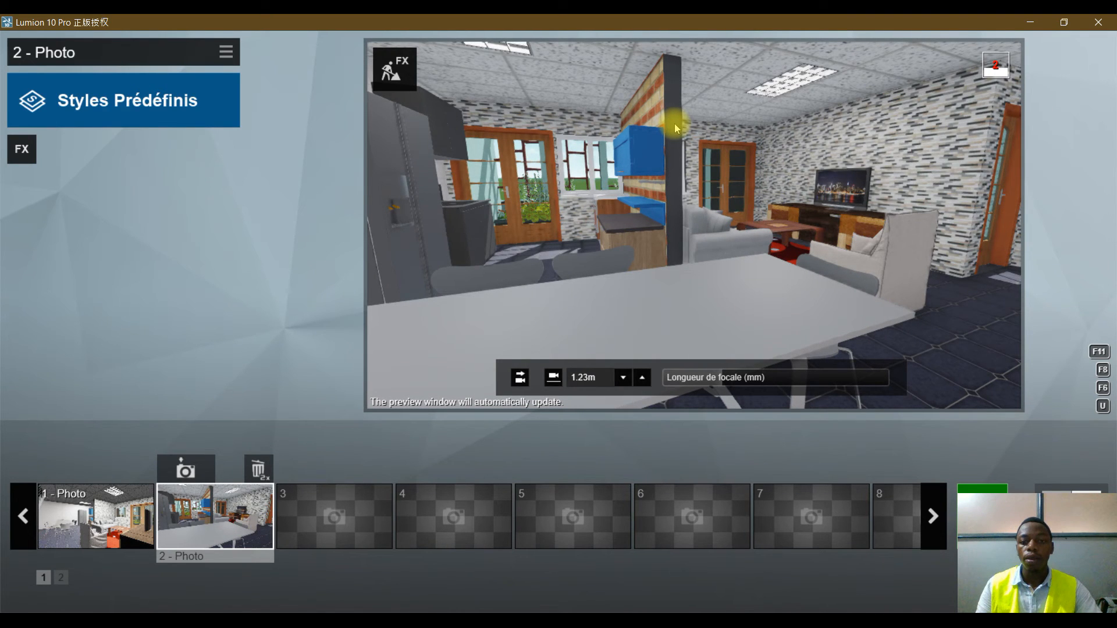
Move the photo camera outside and frame the house corner with the entrance door, wooden slats and paved path from a low viewpoint
key("d")
right_click_drag(675, 123, 882, 147)
key("e")
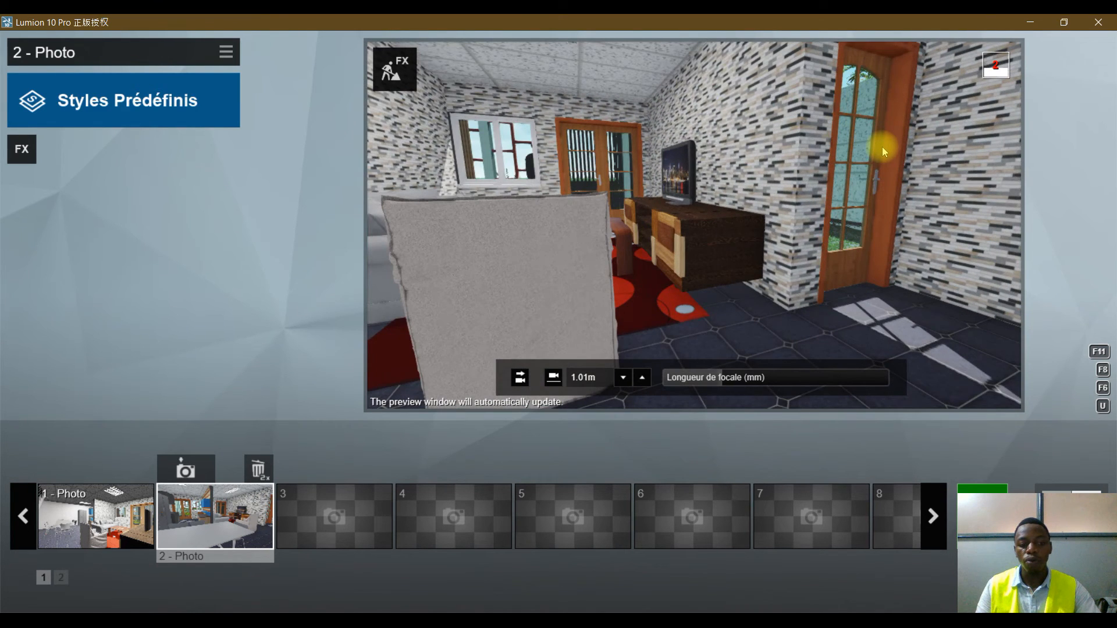
right_click(849, 116)
right_click(849, 115)
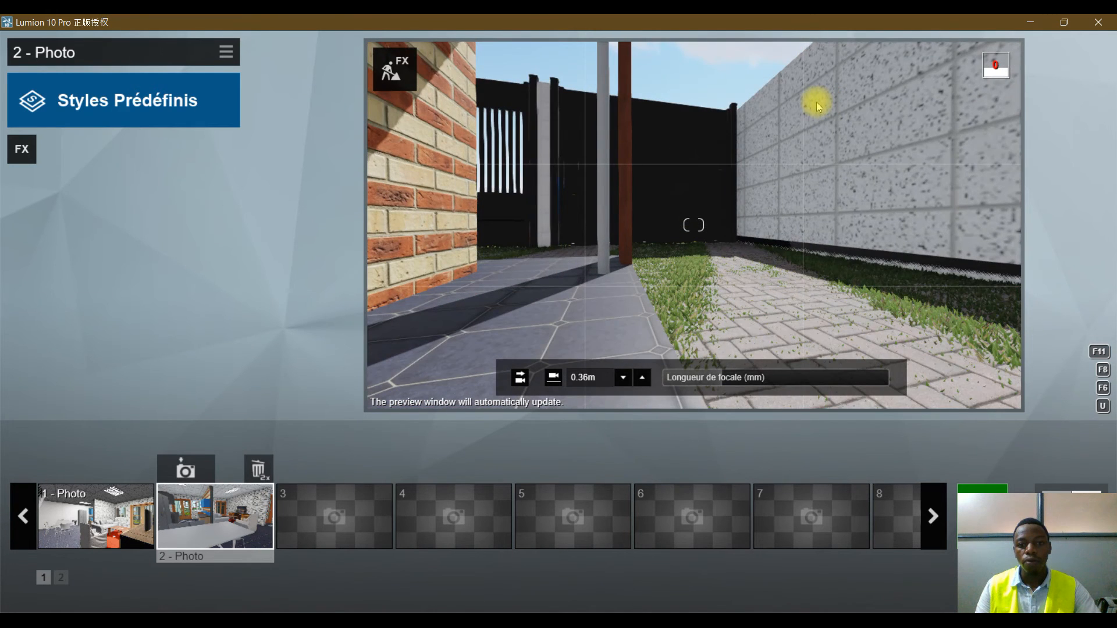
right_click_drag(816, 103, 747, 139)
key("w")
key("w")
right_click_drag(667, 163, 552, 177)
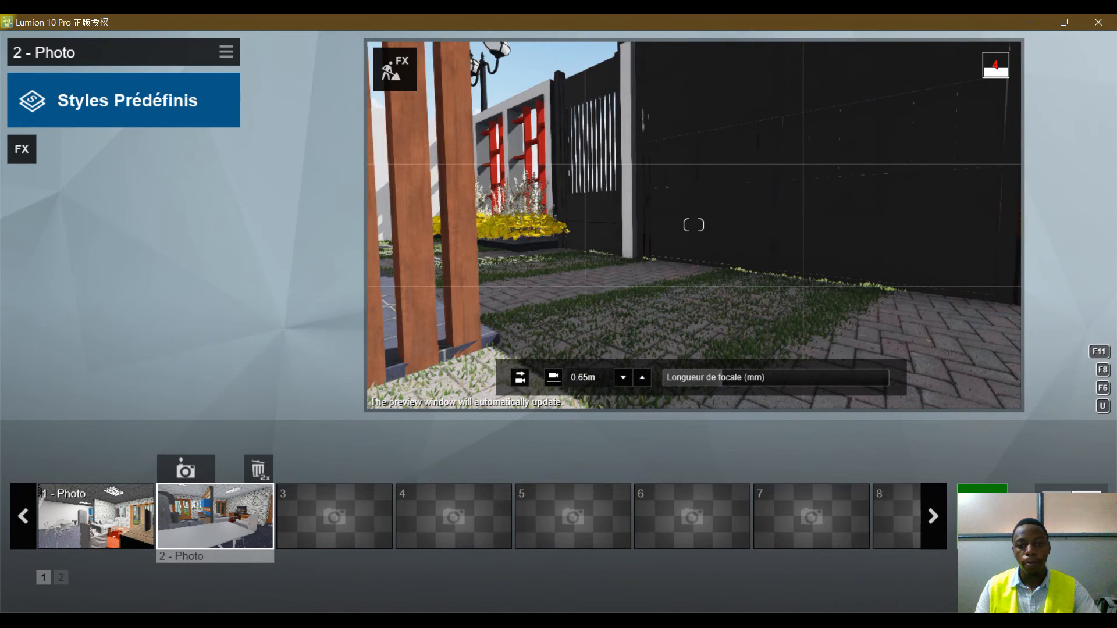
right_click_drag(693, 183, 657, 166)
key("s")
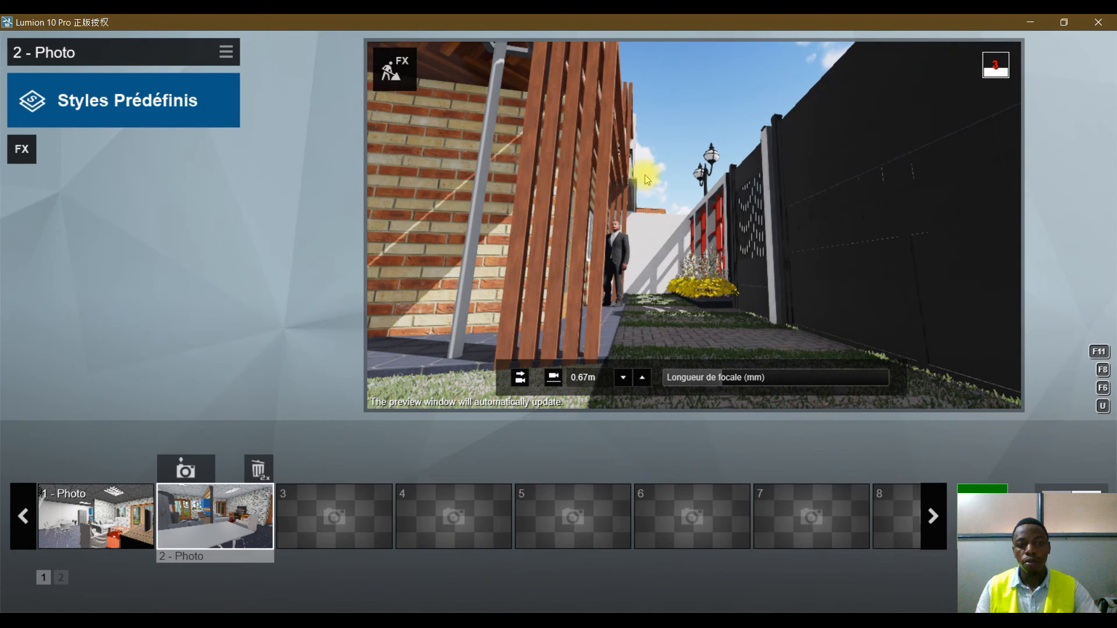
key("s")
right_click_drag(692, 225, 599, 223)
right_click_drag(674, 176, 645, 184)
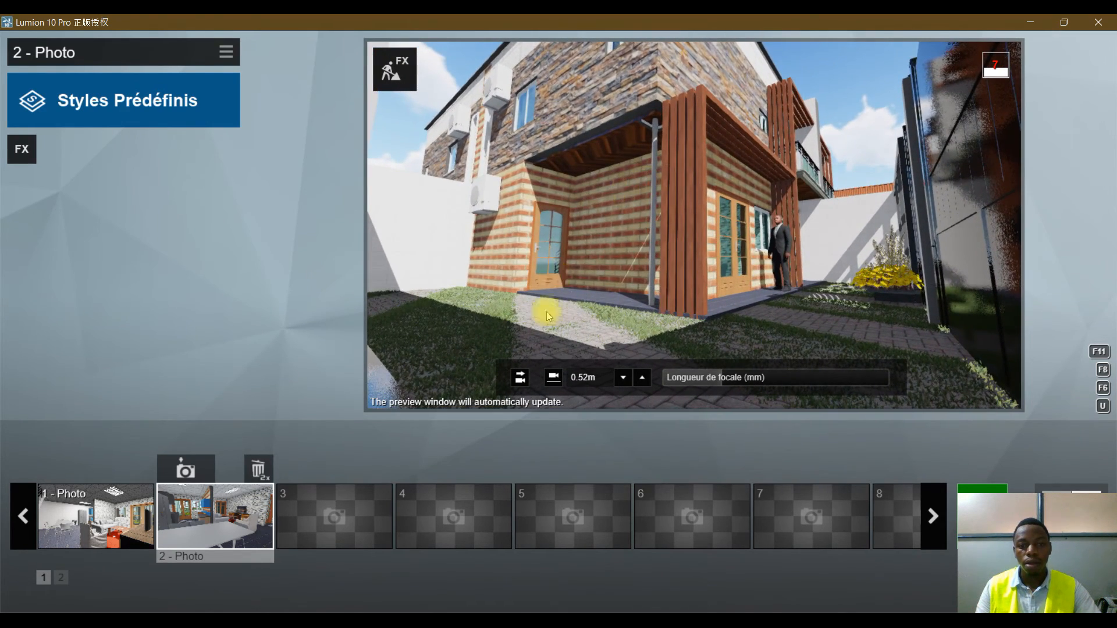
Apply the Réaliste predefined style to photo 2 and add the Perspective 2 points effect
left_click(53, 109)
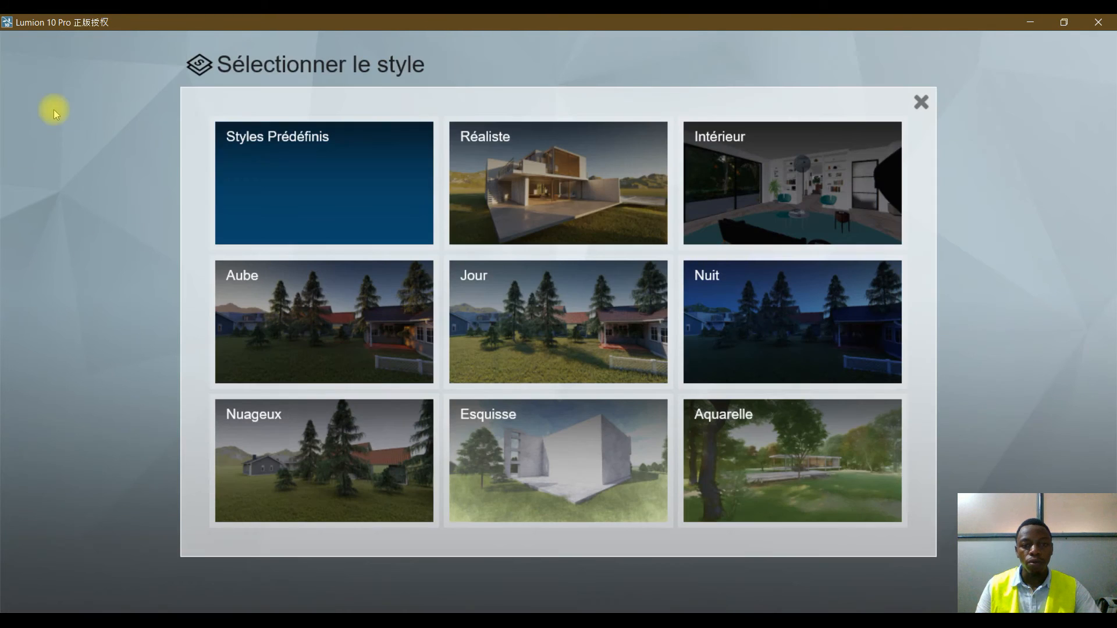
left_click(555, 180)
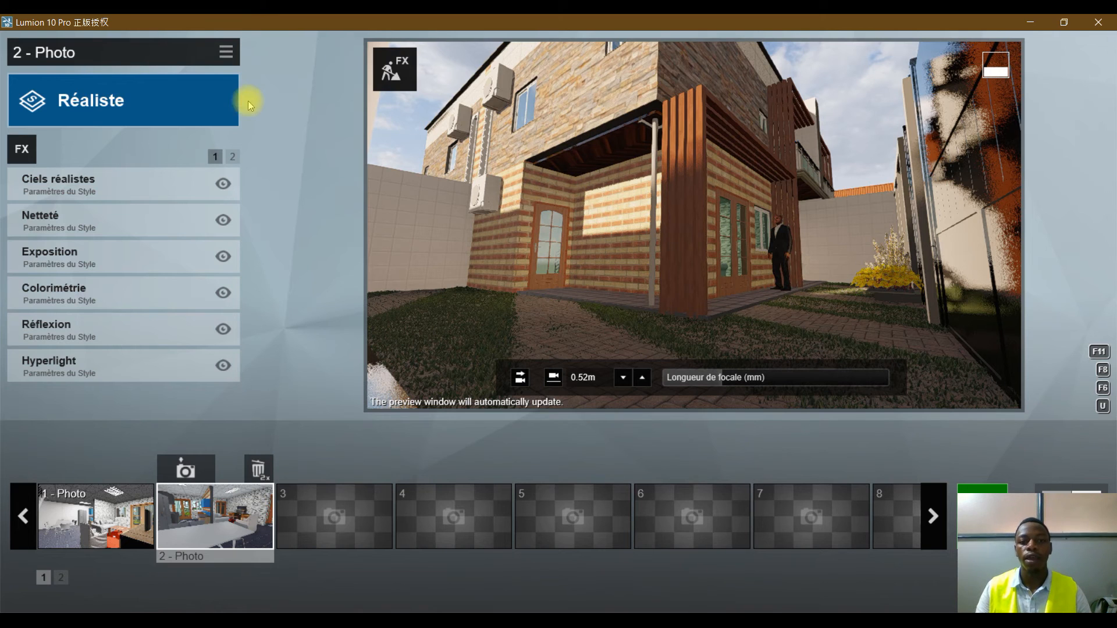
left_click(19, 150)
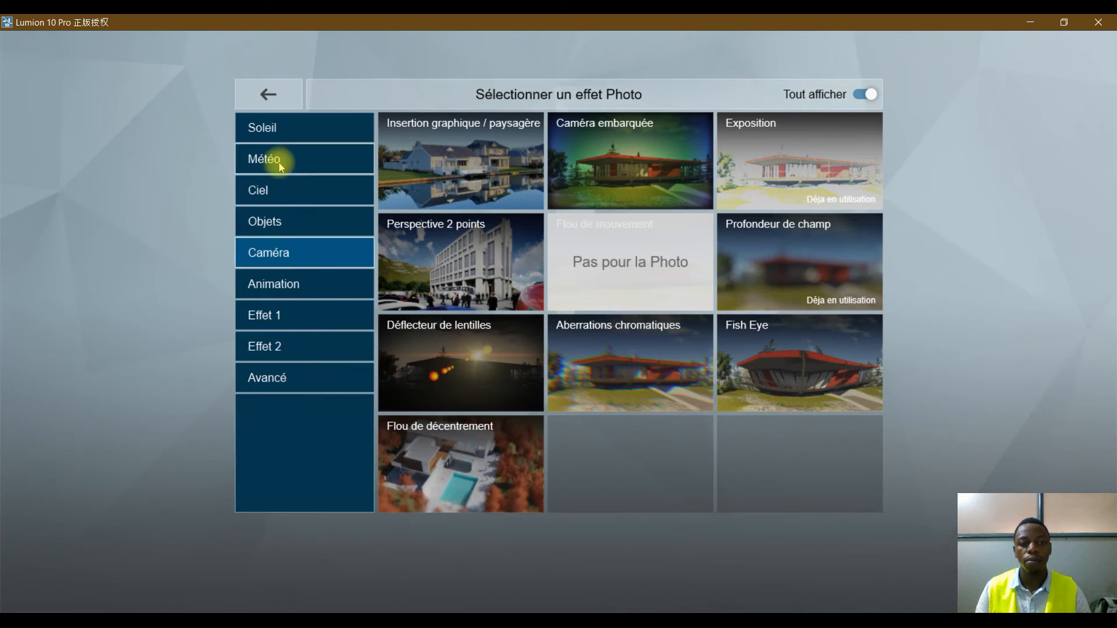
left_click(461, 249)
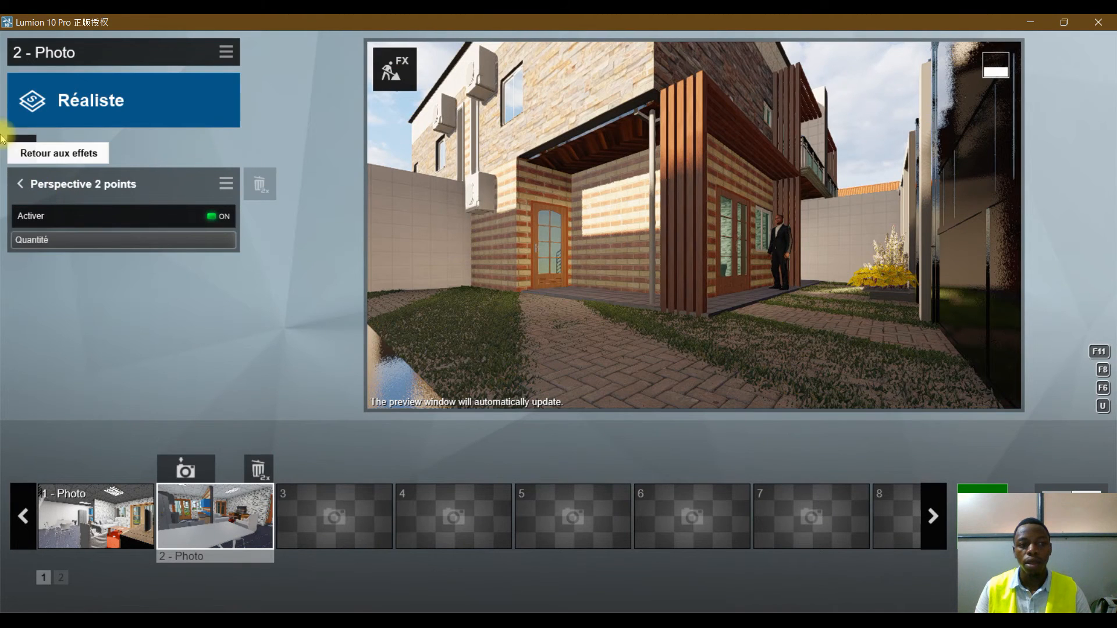
Add the Rayon Lumineux sun effect to photo 2
left_click(15, 147)
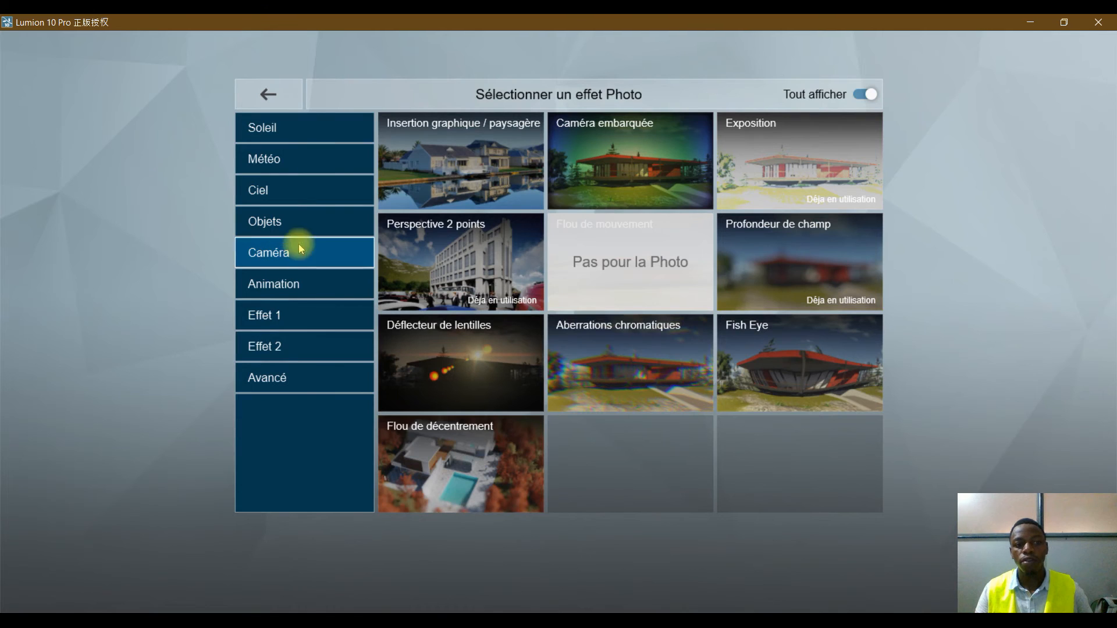
left_click(292, 131)
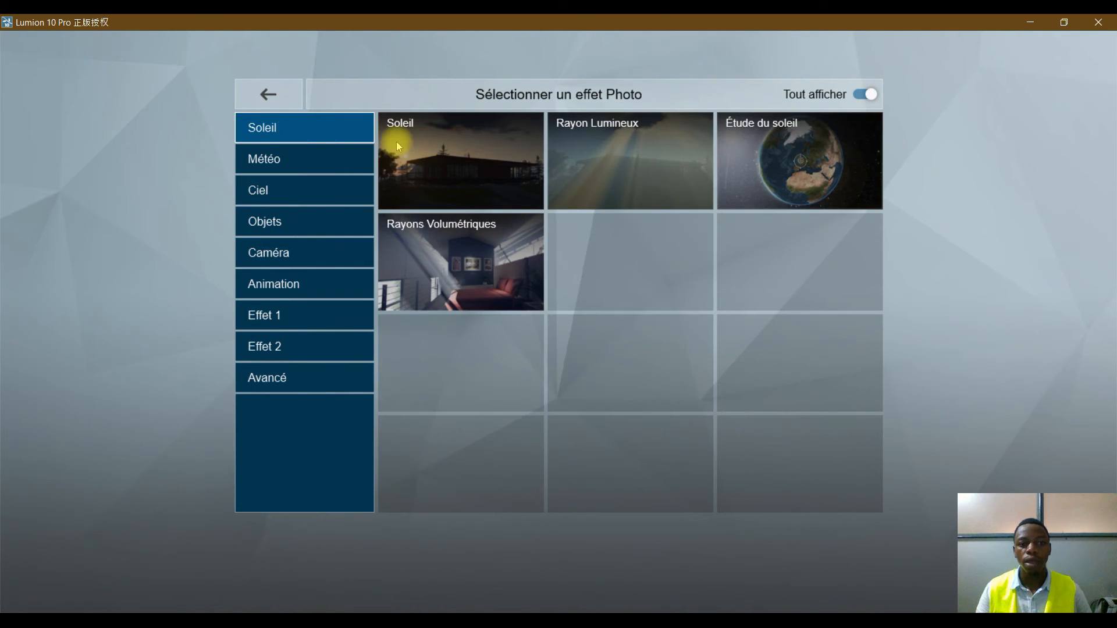
left_click(570, 166)
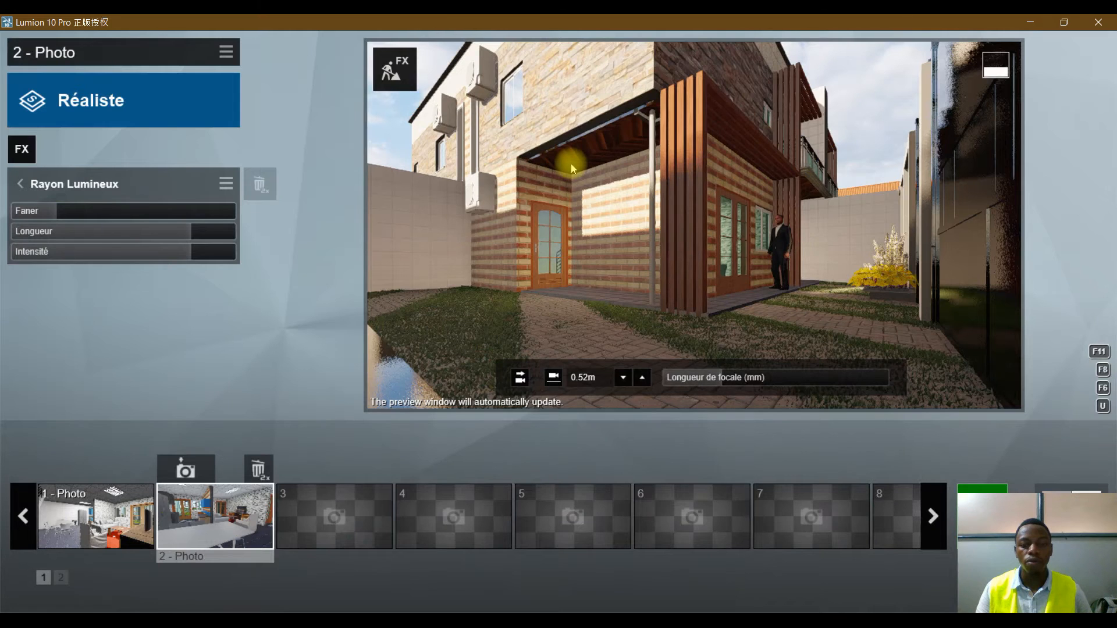
Add the Nuages Volumiques sky effect to photo 2 and capture the exterior entrance view in photo slot 3
left_click(20, 149)
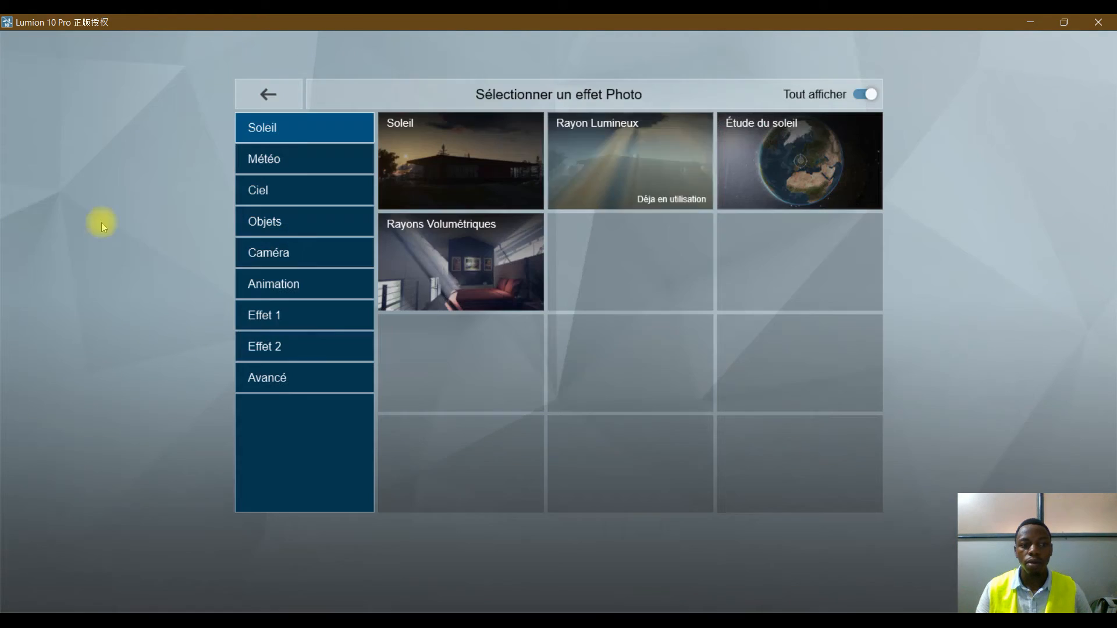
left_click(297, 160)
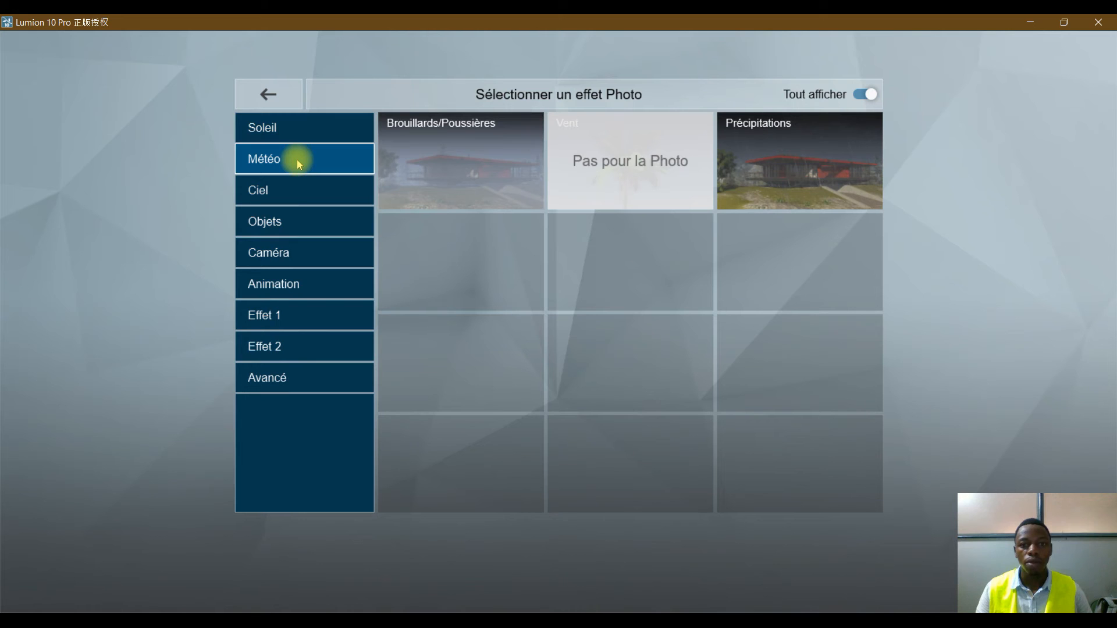
left_click(290, 190)
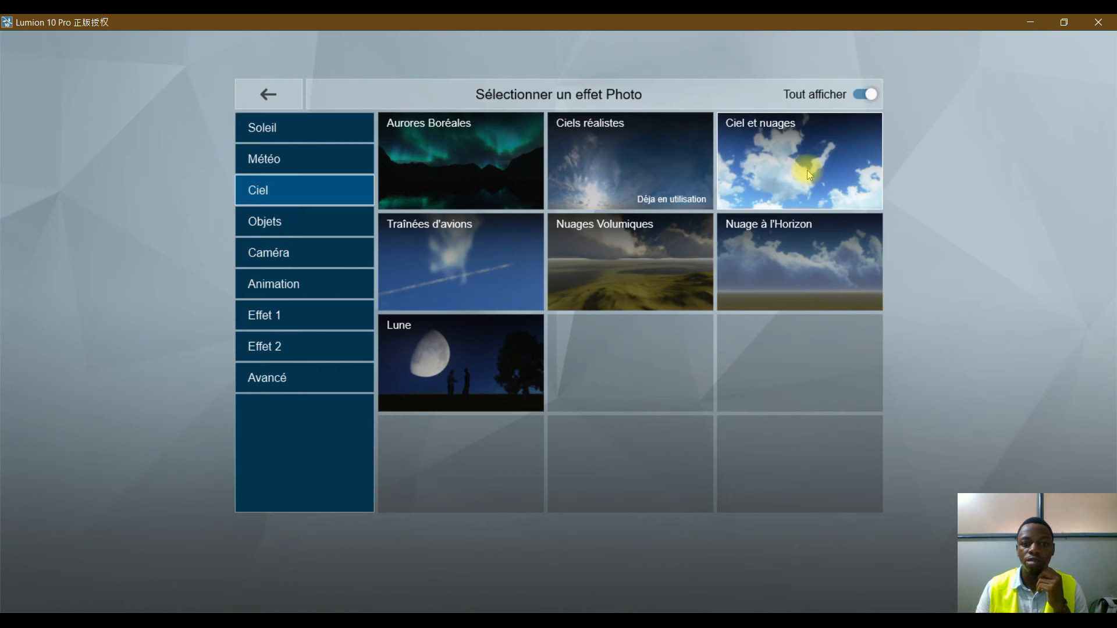
left_click(604, 246)
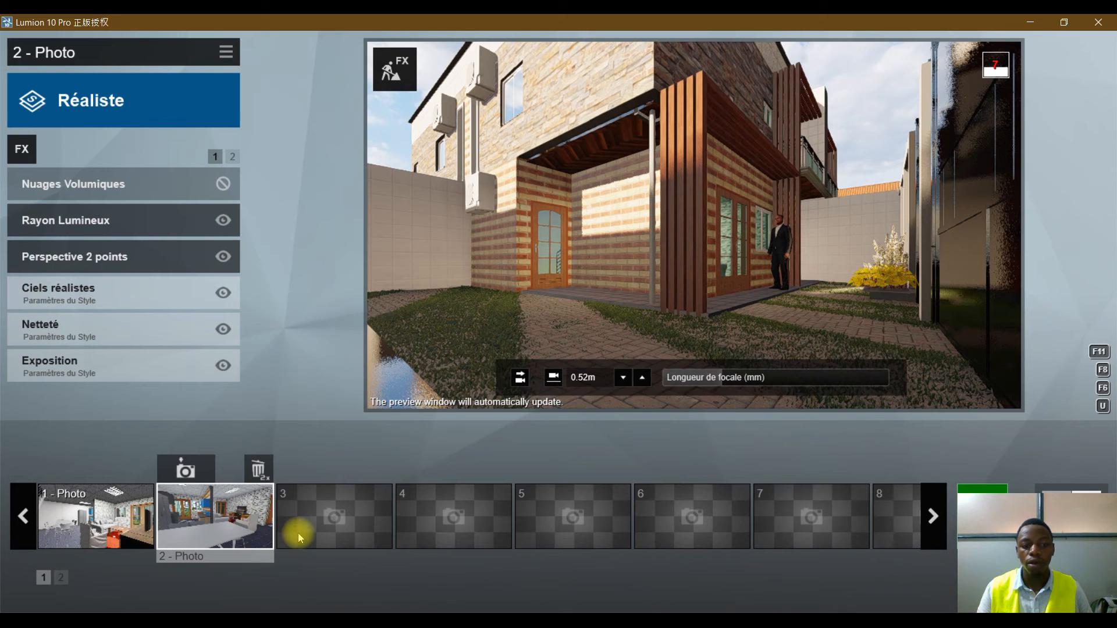
mouse_move(299, 519)
left_click(304, 469)
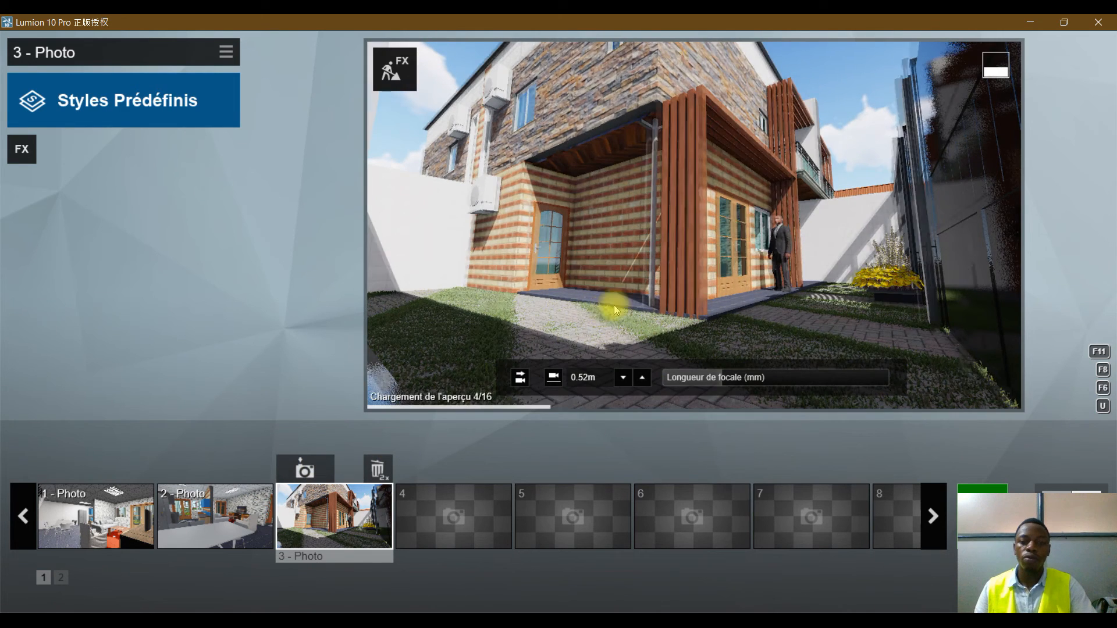
Move the photo camera out to the street and frame the boundary wall, house and street lamp from a height of about 3.19 m
key("d")
key("d")
right_click_drag(660, 298, 625, 301)
key("d")
key("s")
key("q")
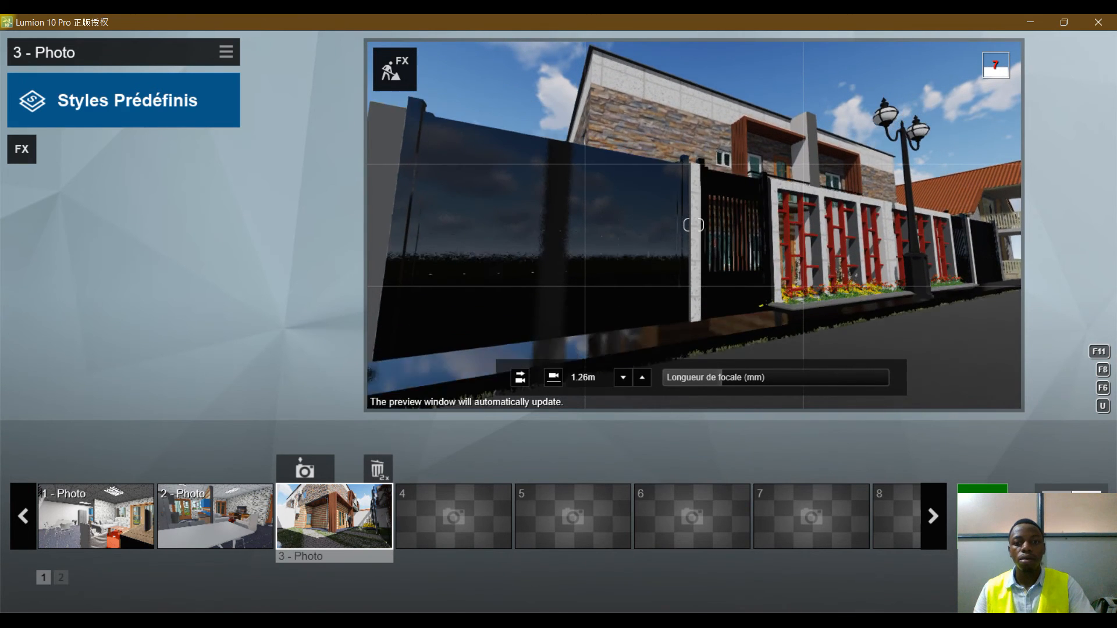
key("q")
key("d")
right_click_drag(626, 301, 598, 322)
key("w")
key("s")
key("q")
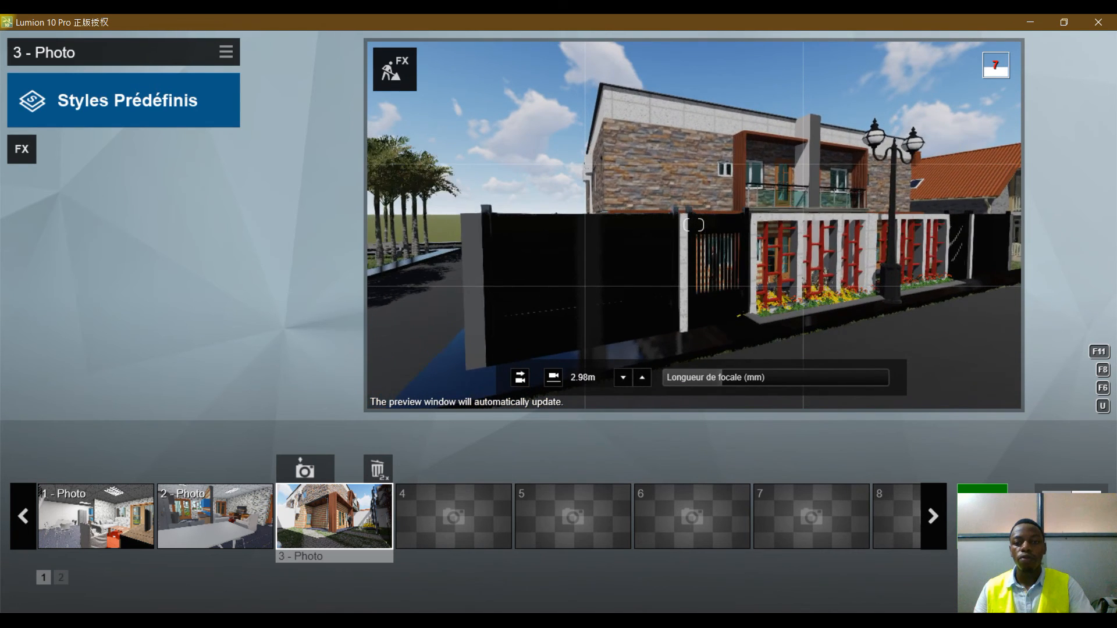
key("a")
right_click_drag(577, 321, 588, 317)
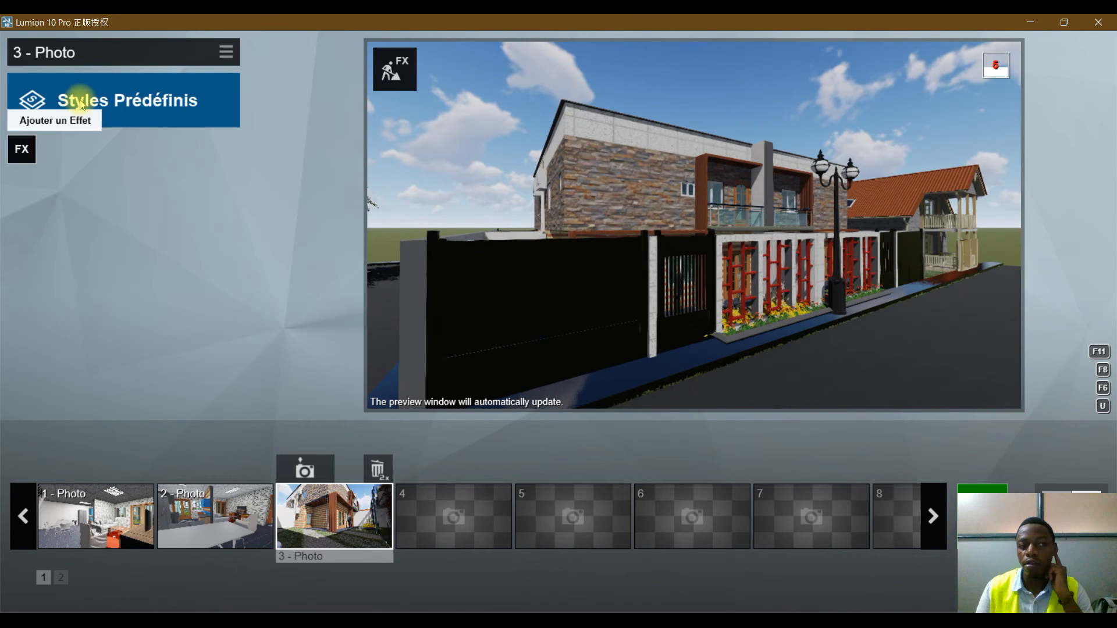
left_click(82, 103)
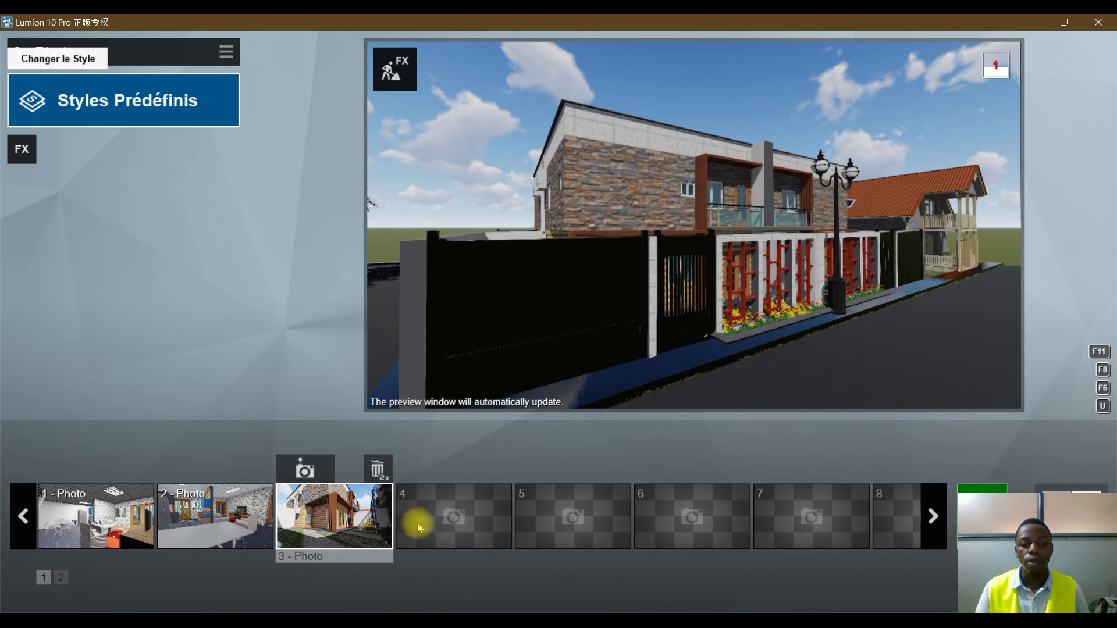
left_click(297, 524)
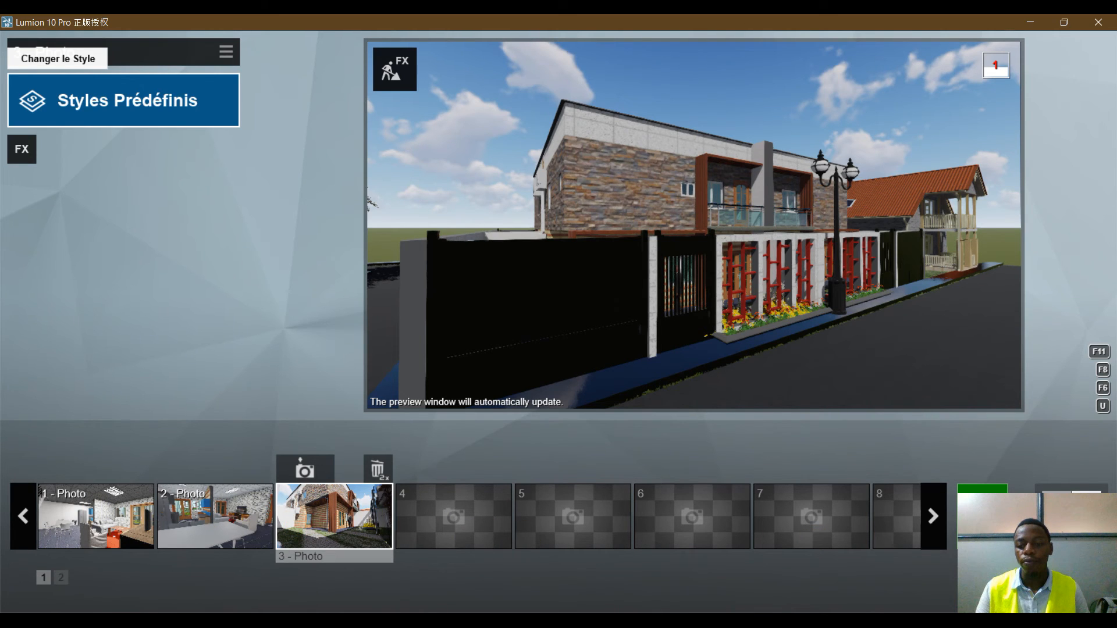
left_click(123, 101)
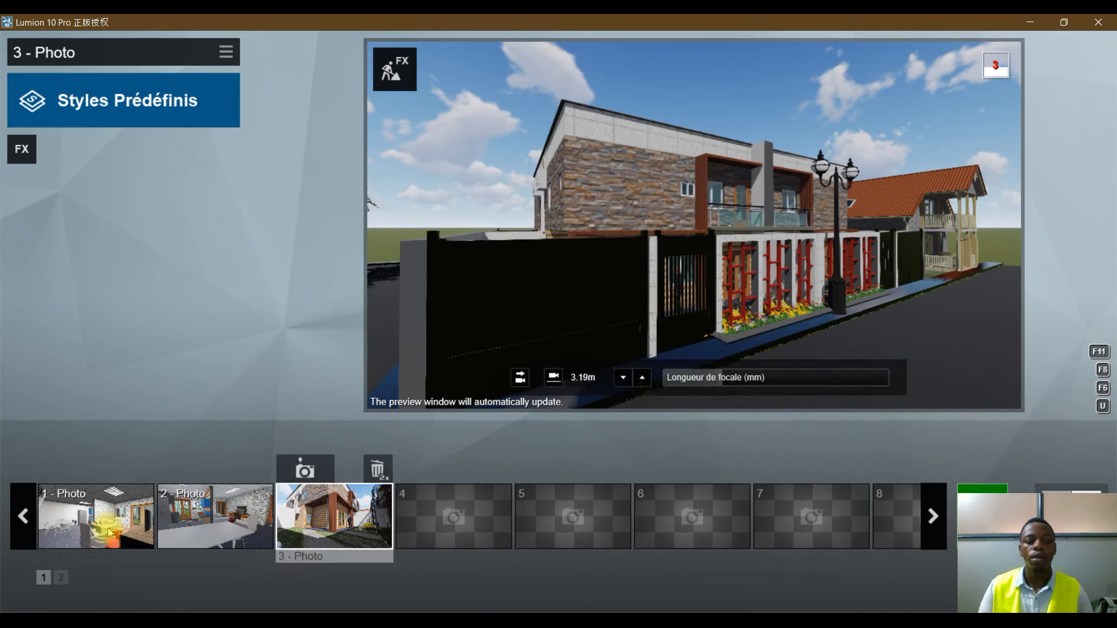
Select photo 1 and review the photo rendering options for the current view and for the pack of photos
left_click(110, 523)
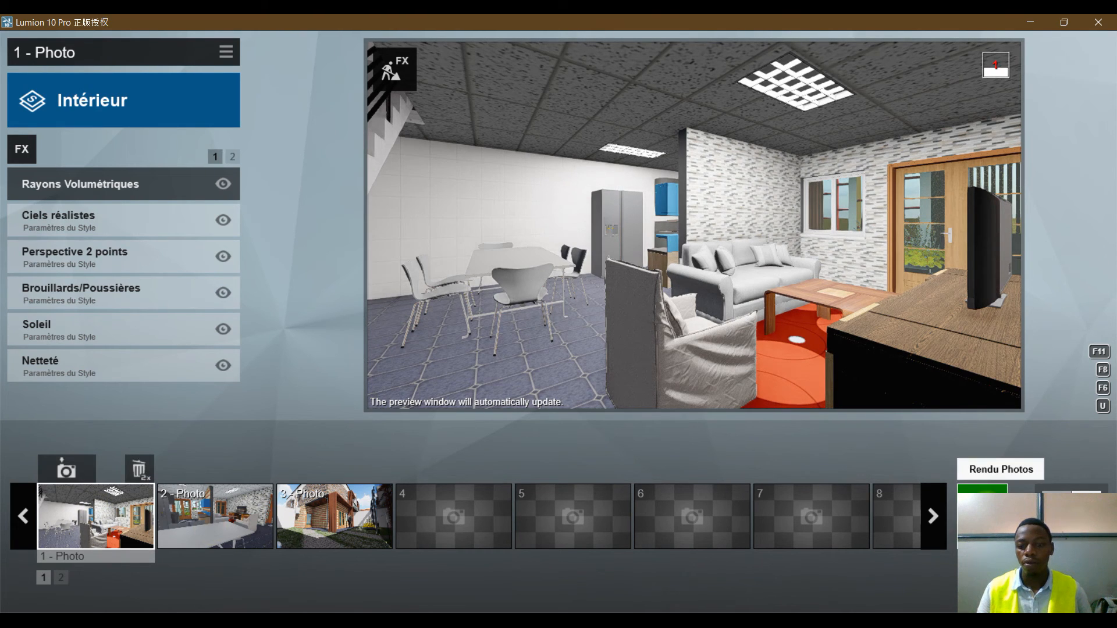
left_click(983, 490)
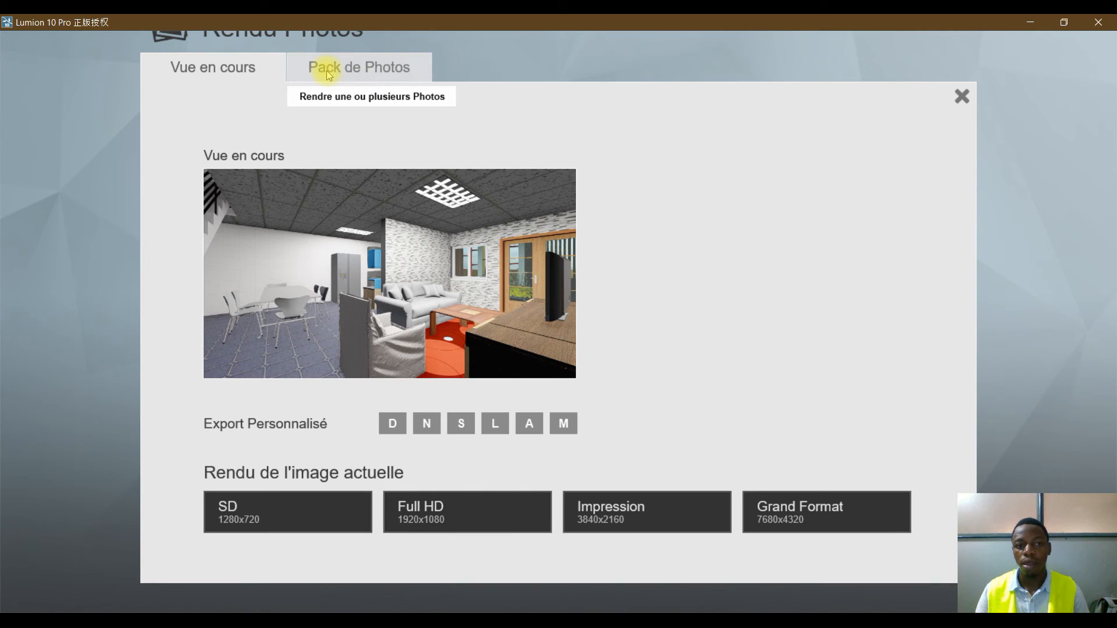
left_click(352, 69)
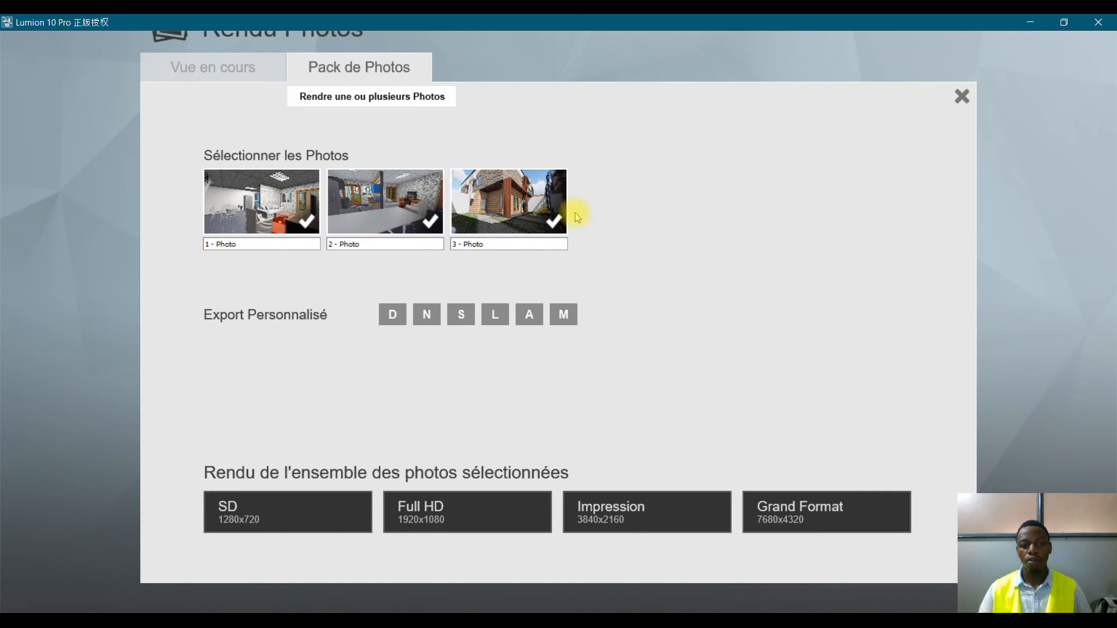
left_click(552, 220)
left_click(552, 221)
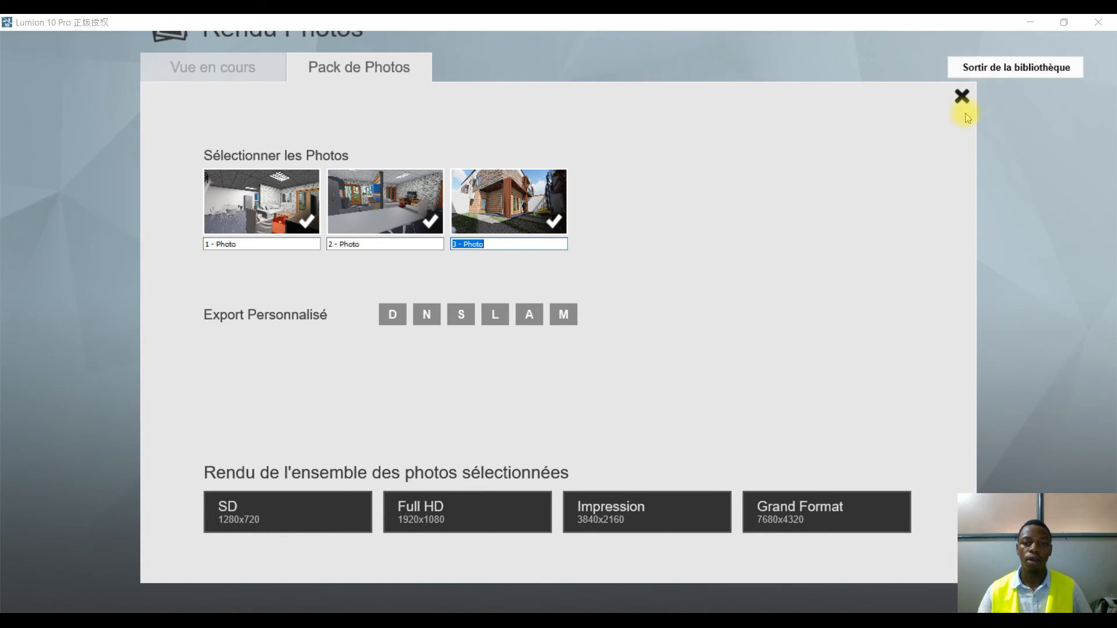
left_click(962, 96)
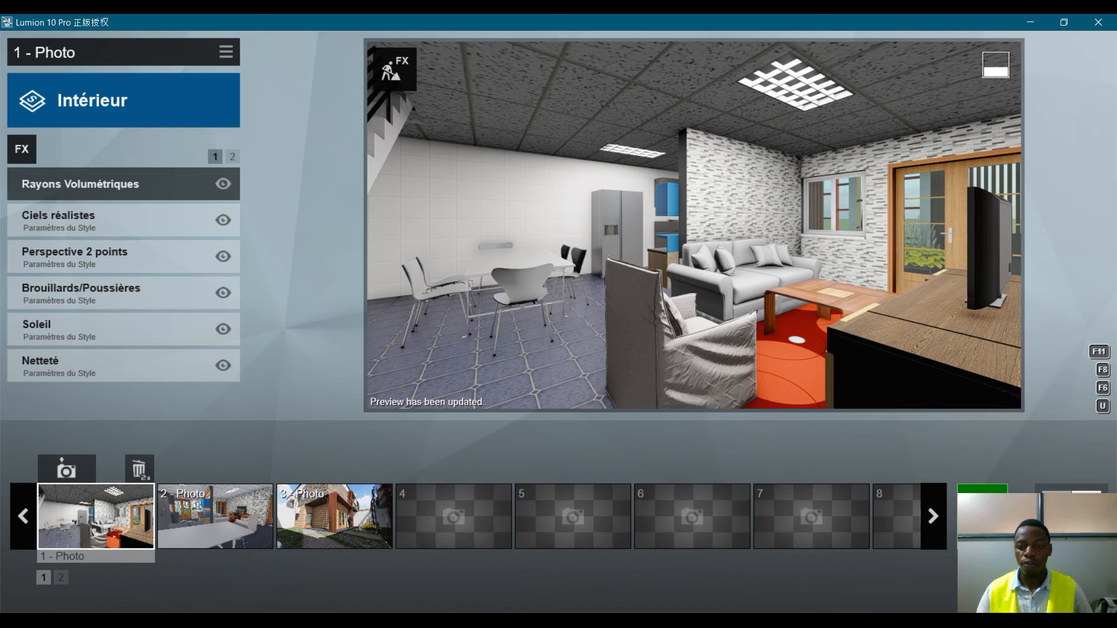
Switch to movie mode, start recording a clip in slot 1 and add the current living room view as the first viewpoint
left_click(1057, 536)
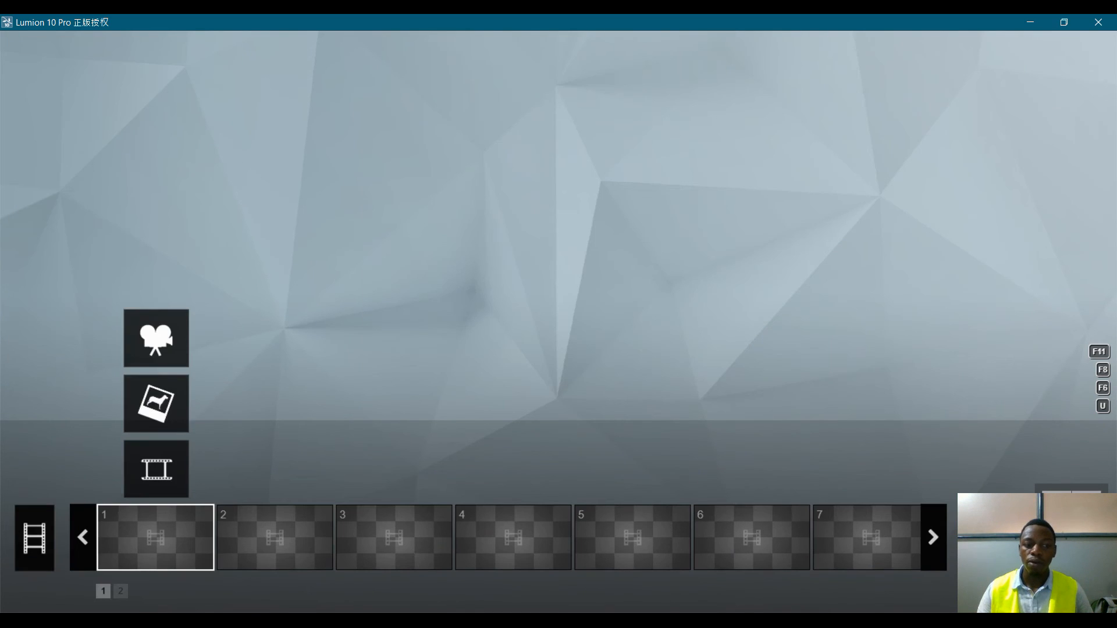
left_click(156, 336)
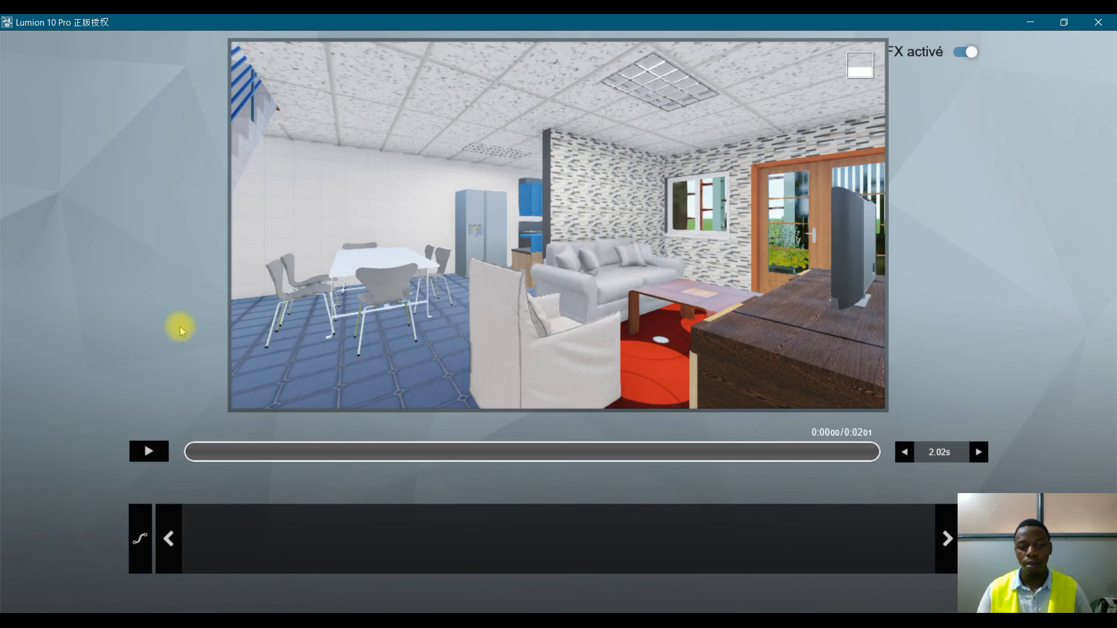
mouse_move(656, 263)
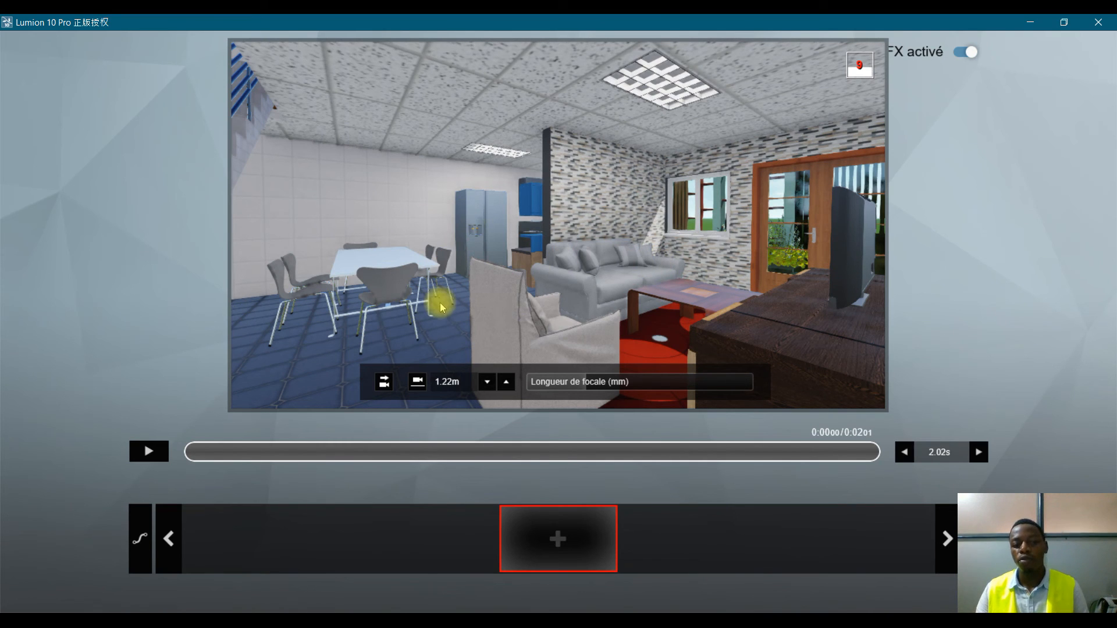
left_click(564, 551)
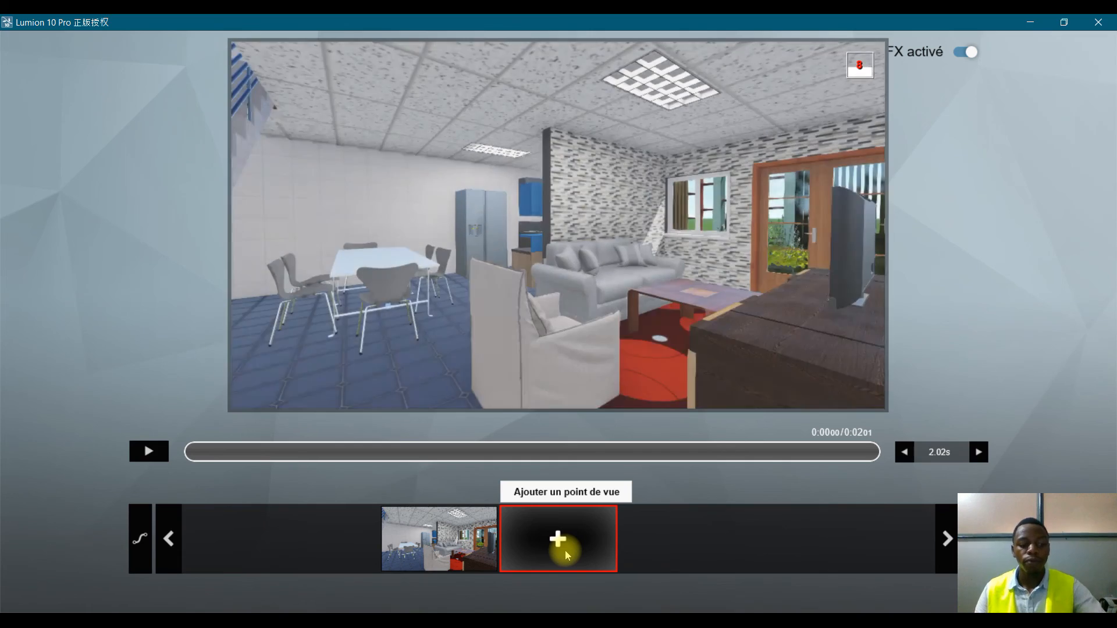
Move the camera behind the armchair facing the glazed door and TV unit, and add it as the second viewpoint
key("Left")
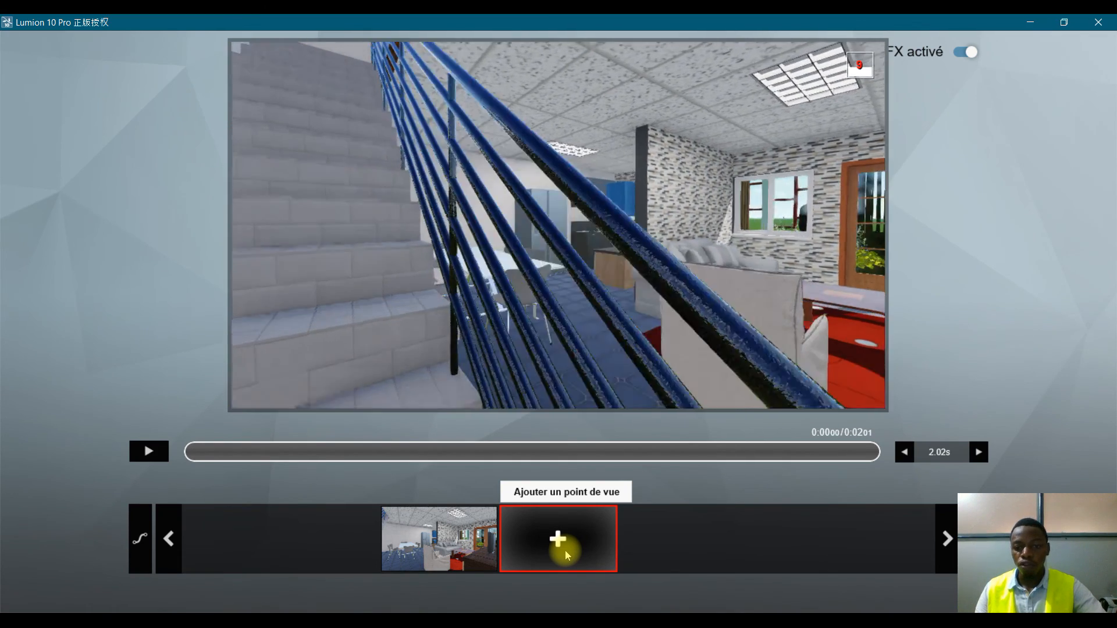
key("Up")
right_click_drag(602, 553, 753, 550)
key("Down")
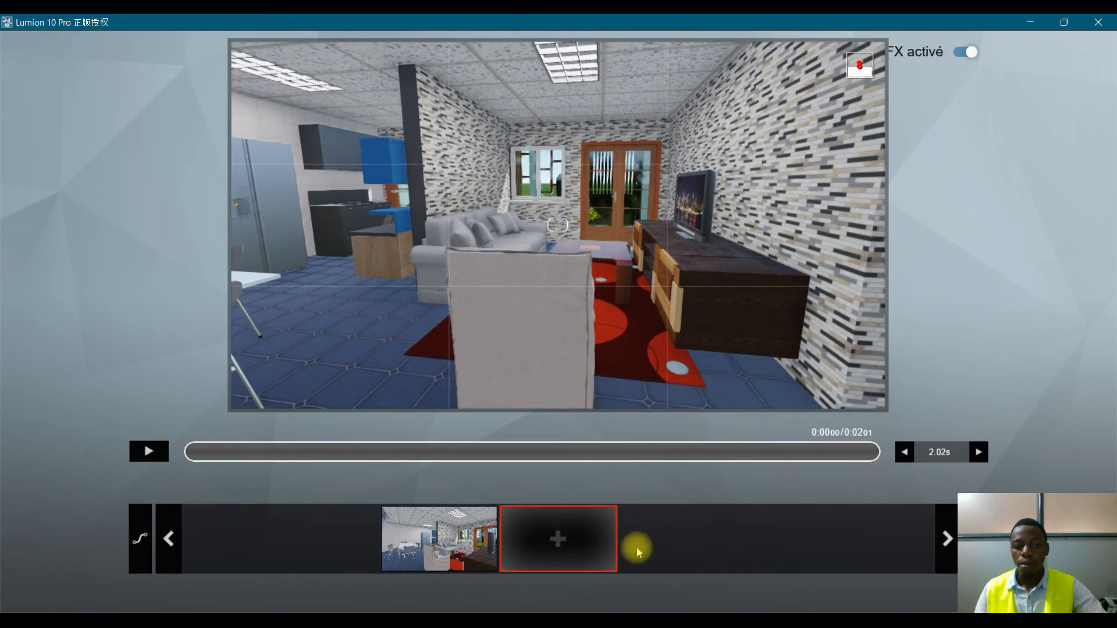
left_click(557, 539)
Add two more viewpoints while moving the camera back over the dining table towards the fridge side of the room
key("Up")
key("Left")
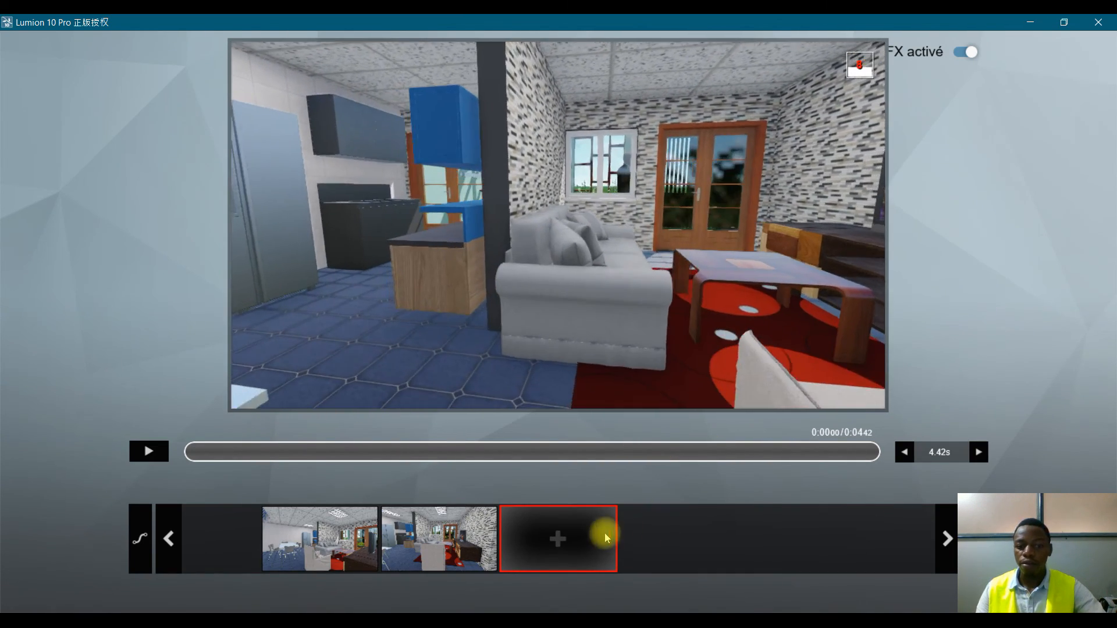
key("Down")
left_click(587, 543)
key("Left")
left_click(601, 536)
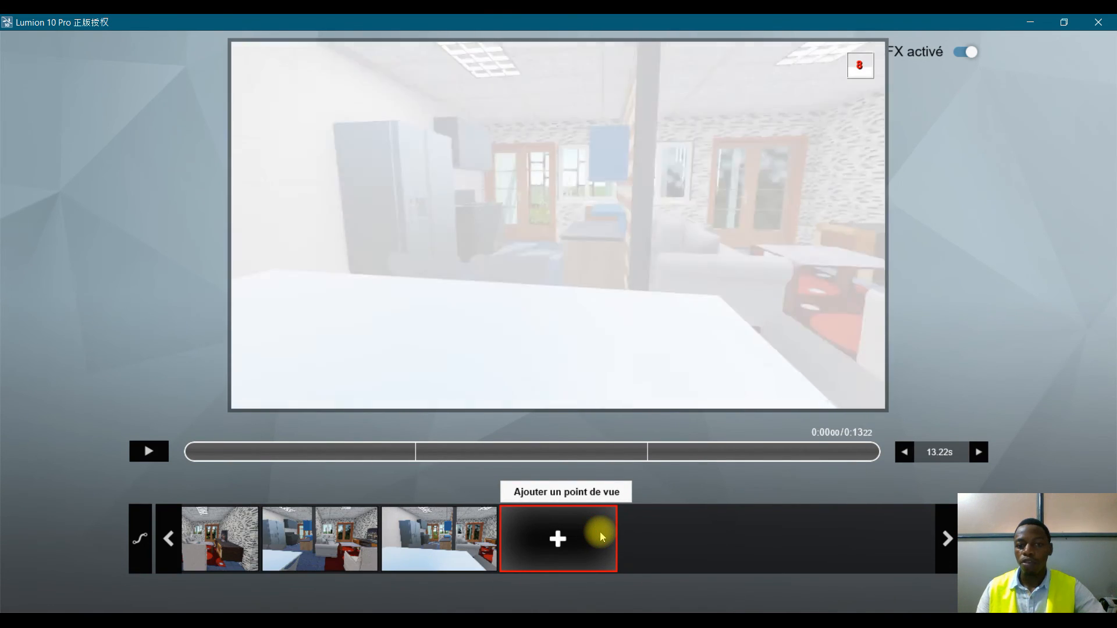
Set the recorded clip's duration to 3.32 s
left_click(904, 454)
left_click(904, 453)
left_click(905, 453)
left_click(905, 454)
left_click(904, 454)
left_click(904, 453)
left_click(905, 454)
left_click(905, 454)
left_click(905, 453)
left_click(905, 453)
left_click(905, 454)
left_click(904, 454)
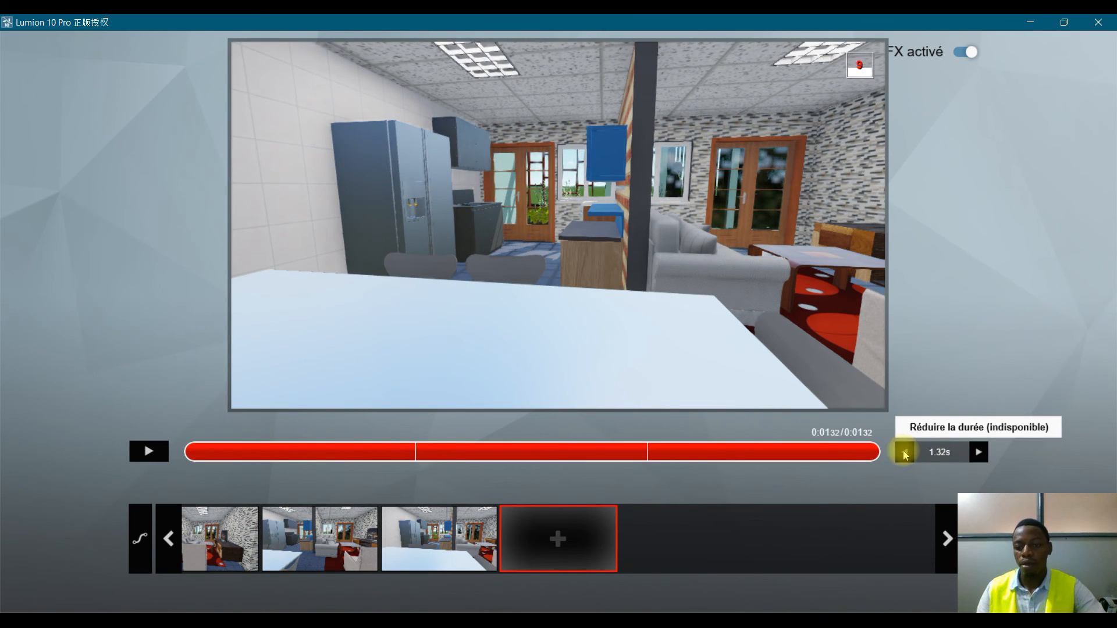
left_click(978, 454)
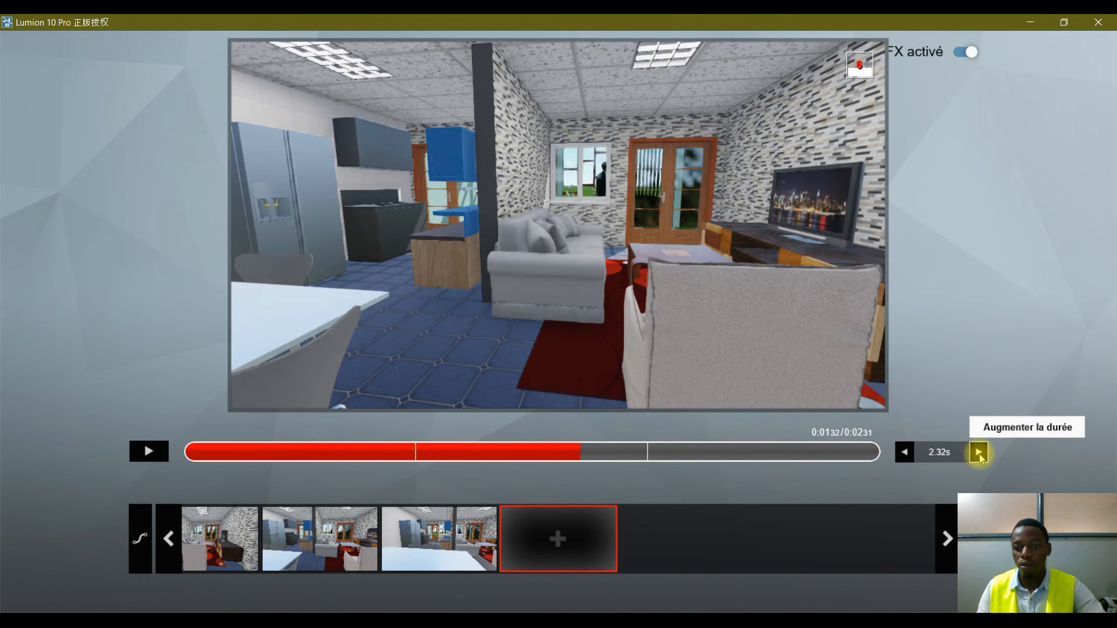
left_click(978, 453)
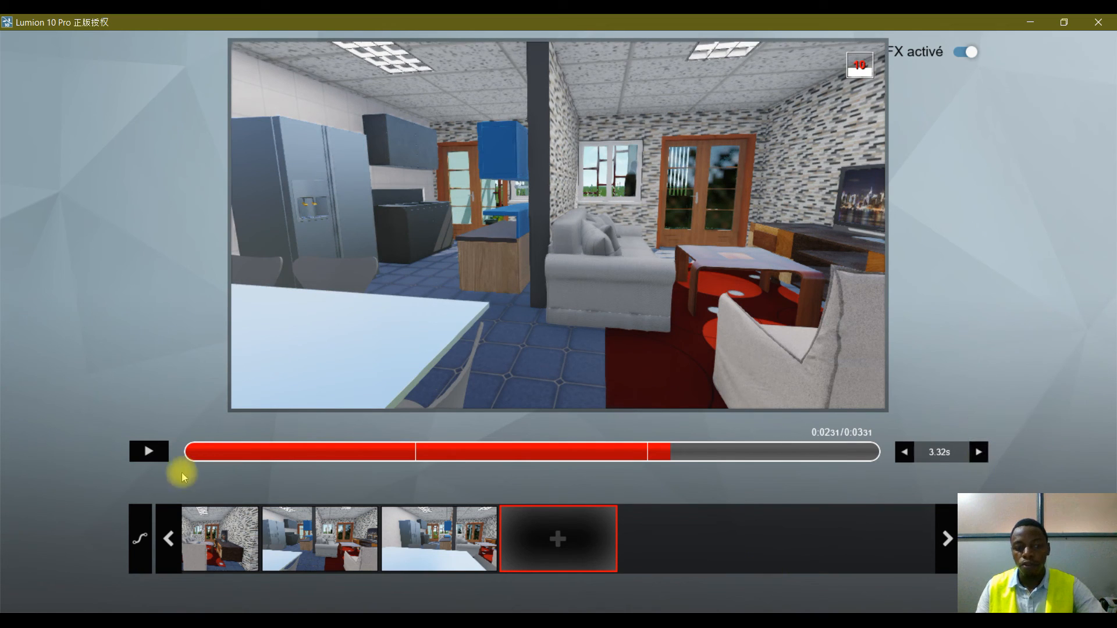
Play back the recorded camera path and save the clip
left_click(149, 453)
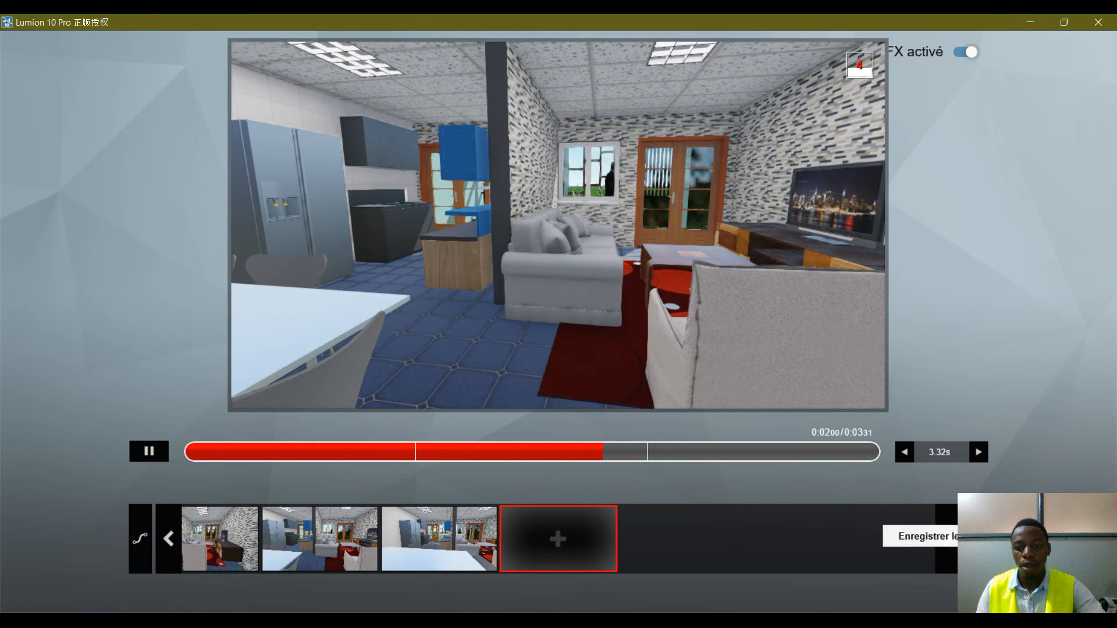
left_click(1075, 573)
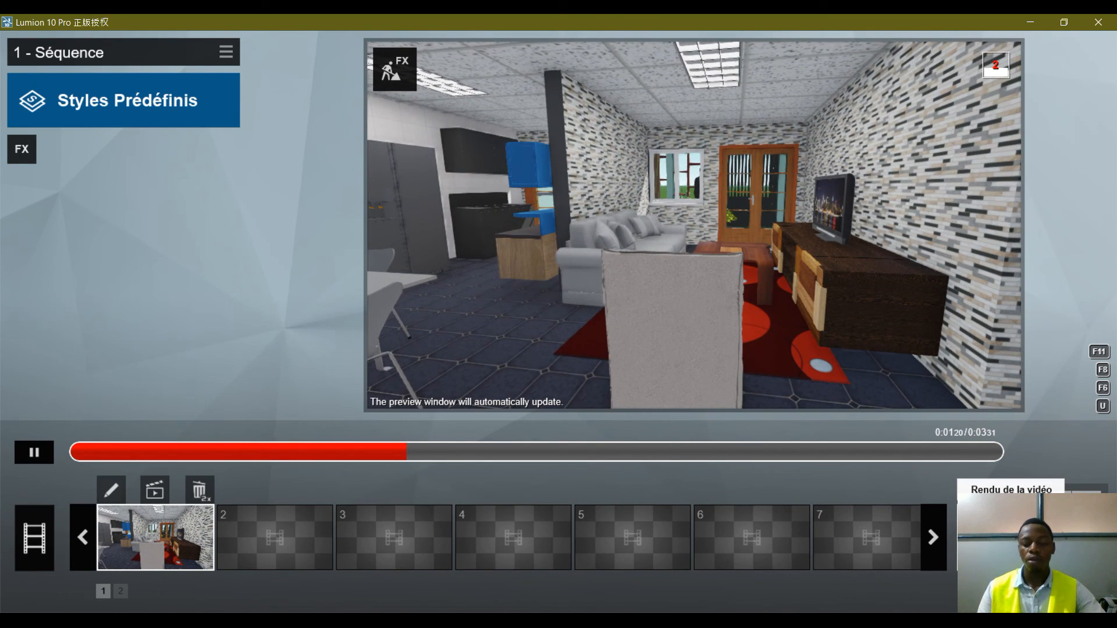
Set the video render quality to five stars and review the export options for the whole film, current view and image sequence
left_click(1011, 537)
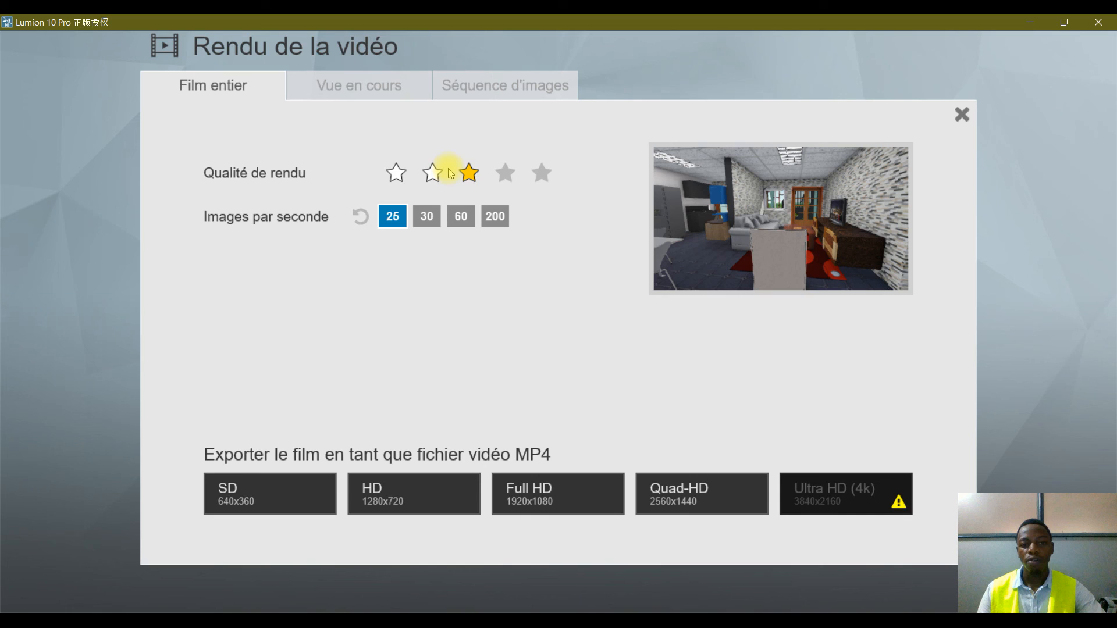
left_click(538, 174)
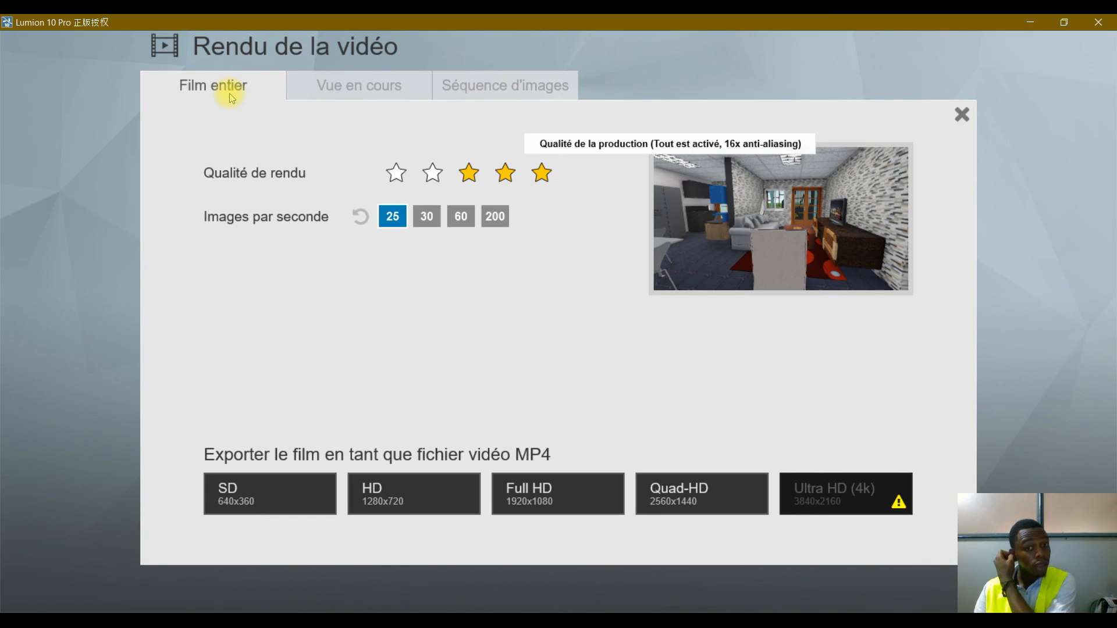
left_click(349, 87)
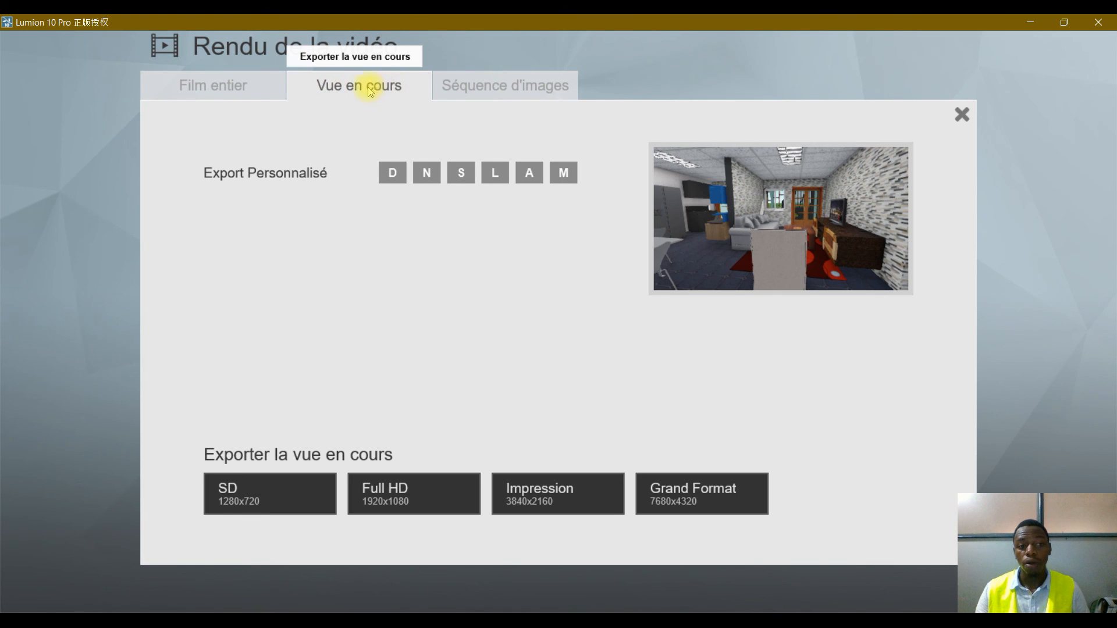
left_click(525, 87)
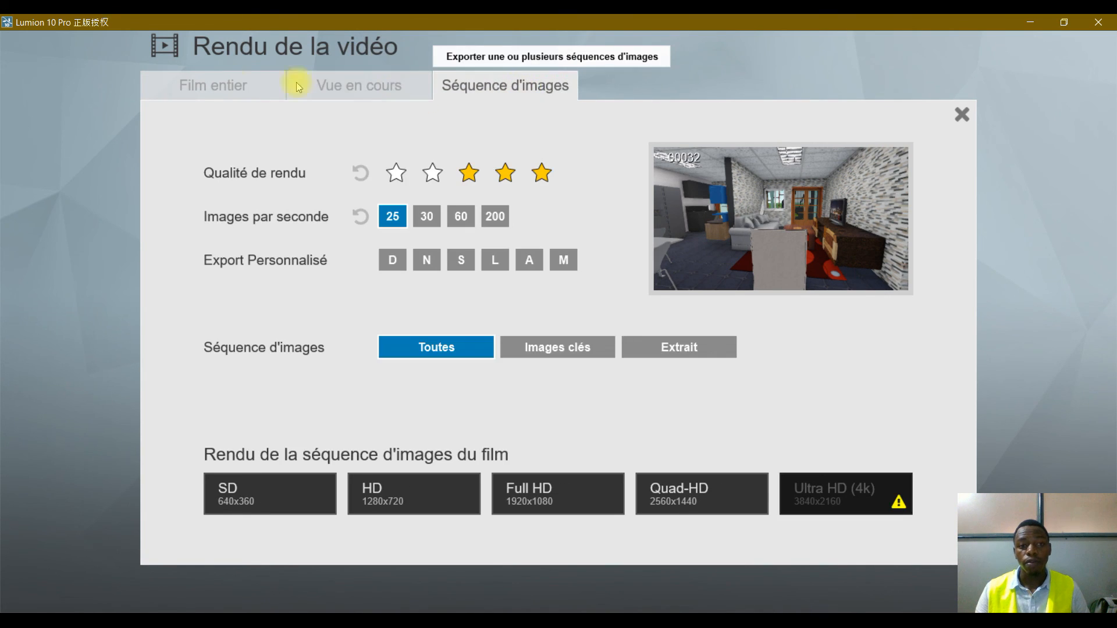
left_click(232, 84)
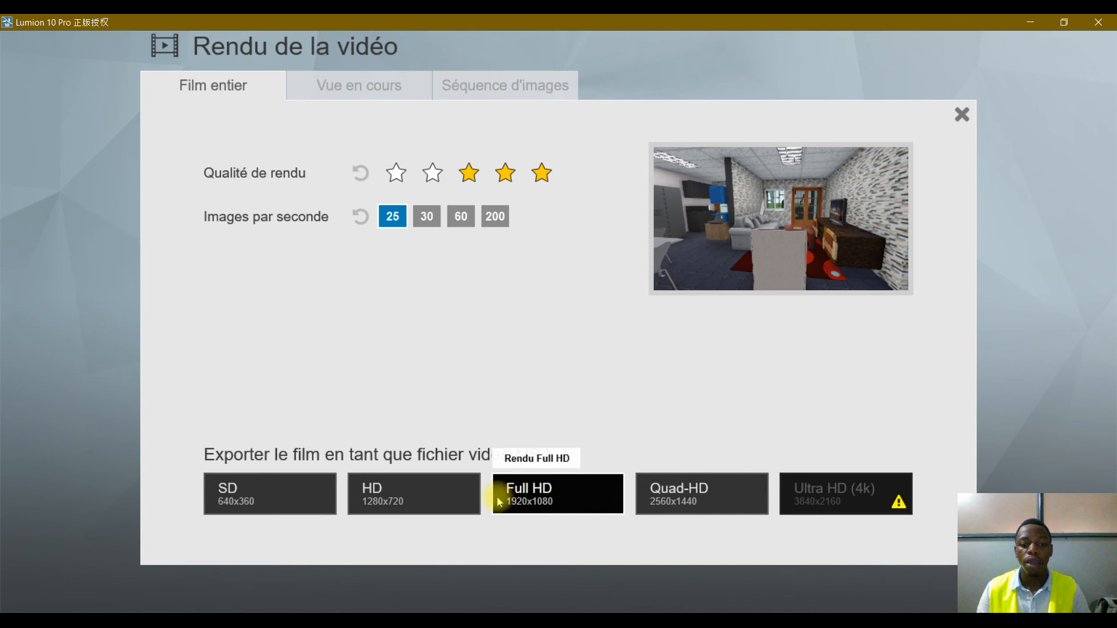
left_click(960, 115)
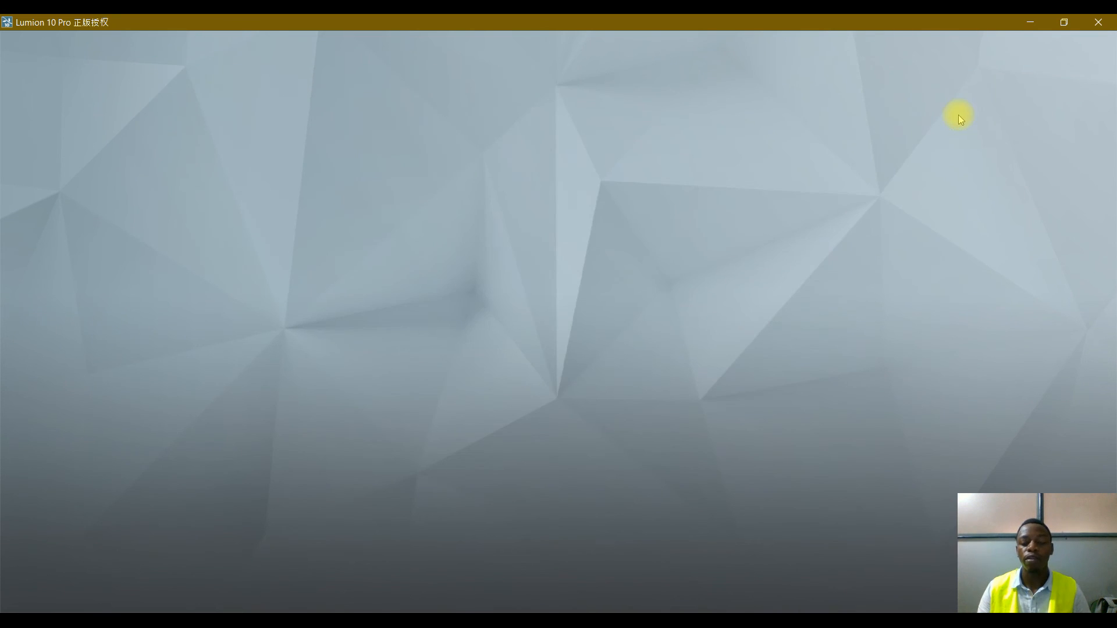